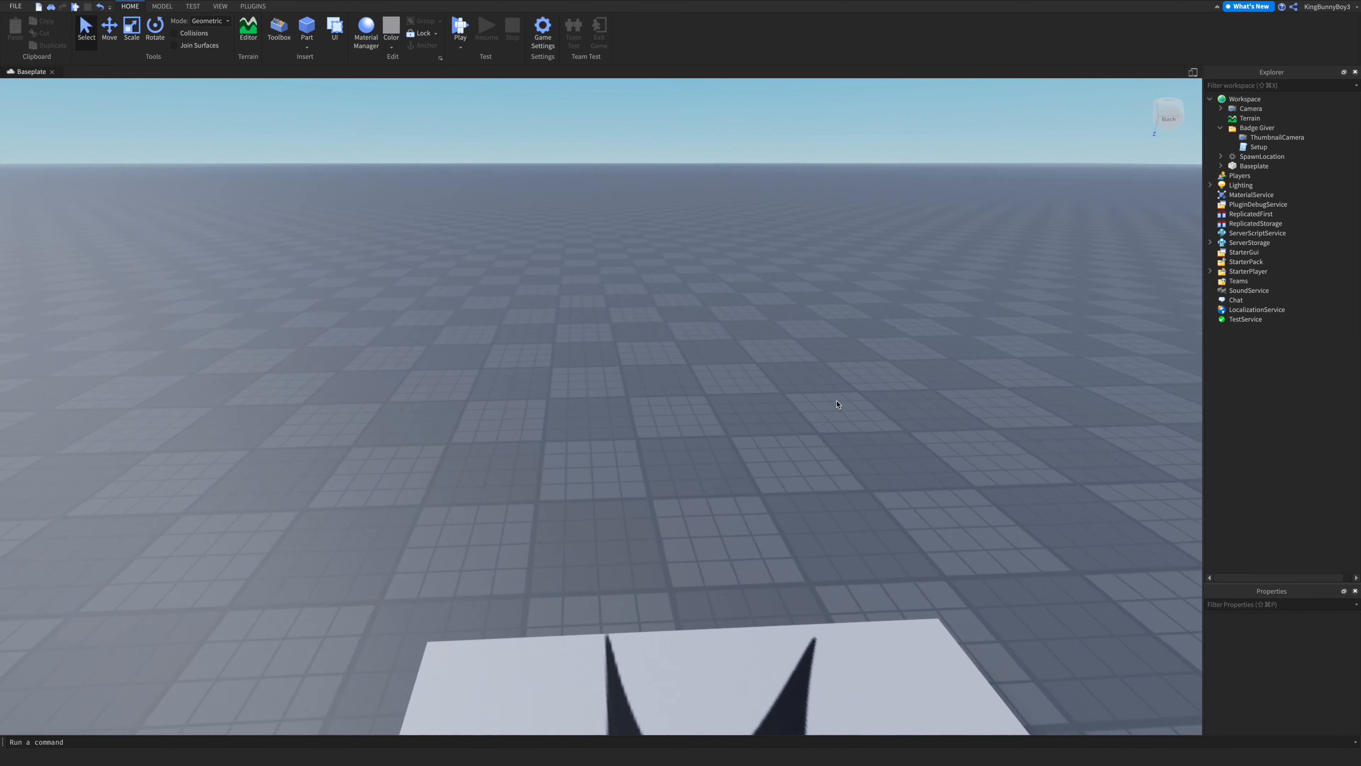
- Delete the Badge Giver folder from the Workspace
left_click(1257, 127)
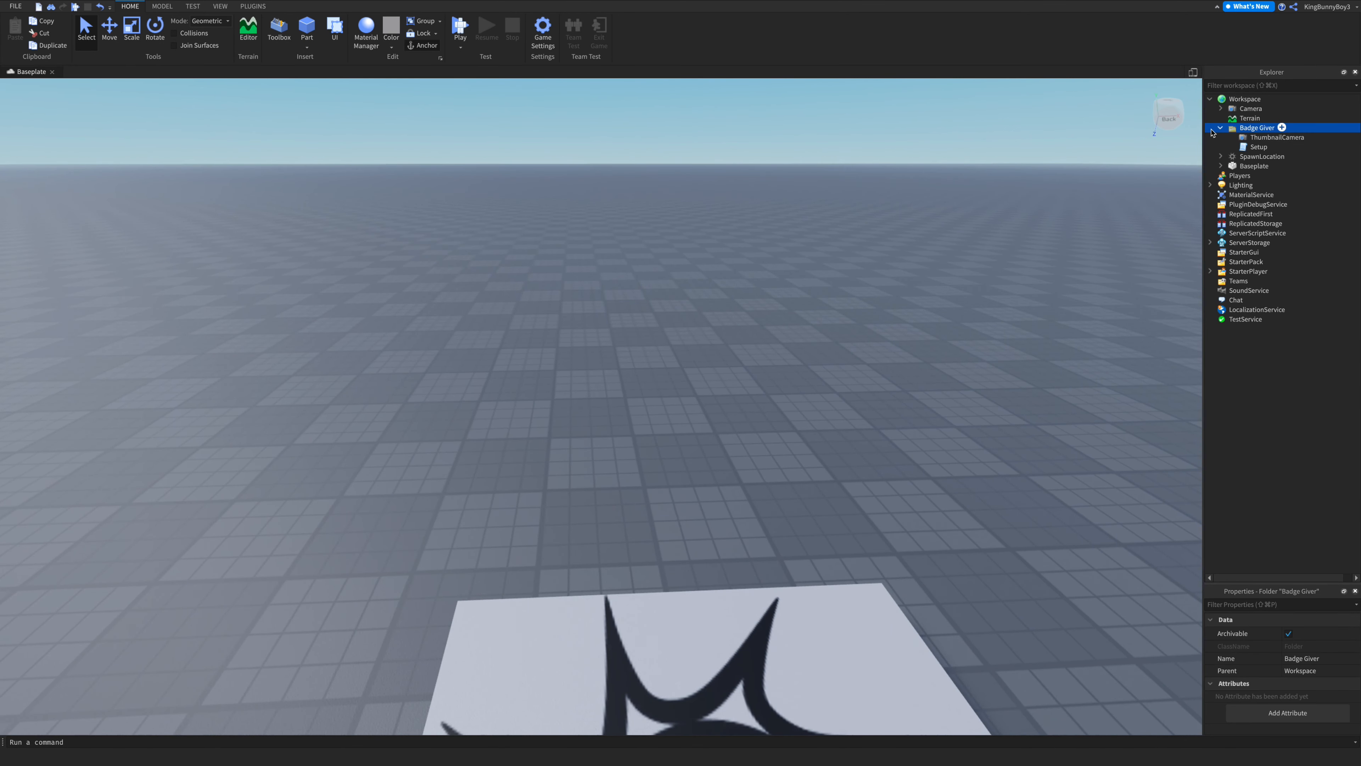
key("Delete")
mouse_move(806, 346)
right_mouse_down()
mouse_move(806, 367)
mouse_move(807, 346)
right_mouse_up()
key("s")
key("w")
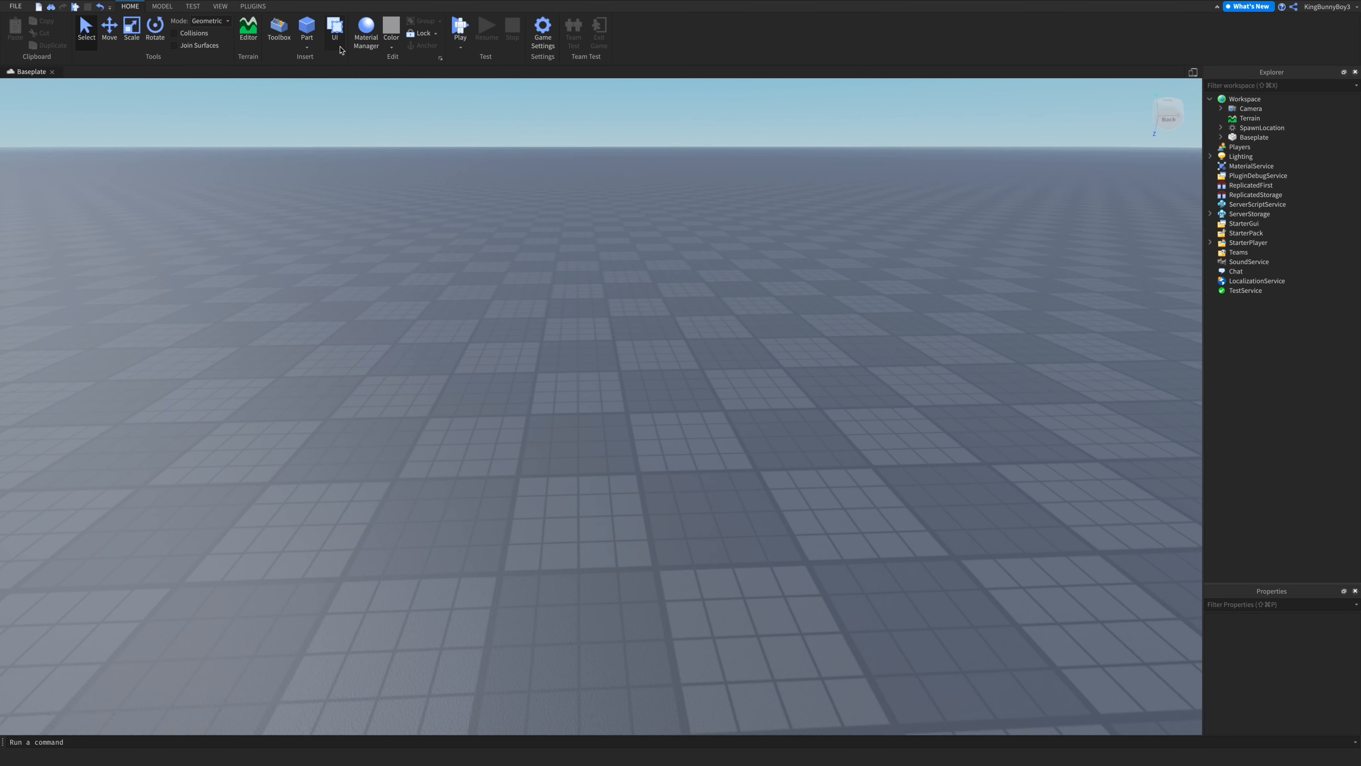
- Insert a block part and move it onto the baseplate beside the spawn pad
left_click(308, 47)
left_click(315, 59)
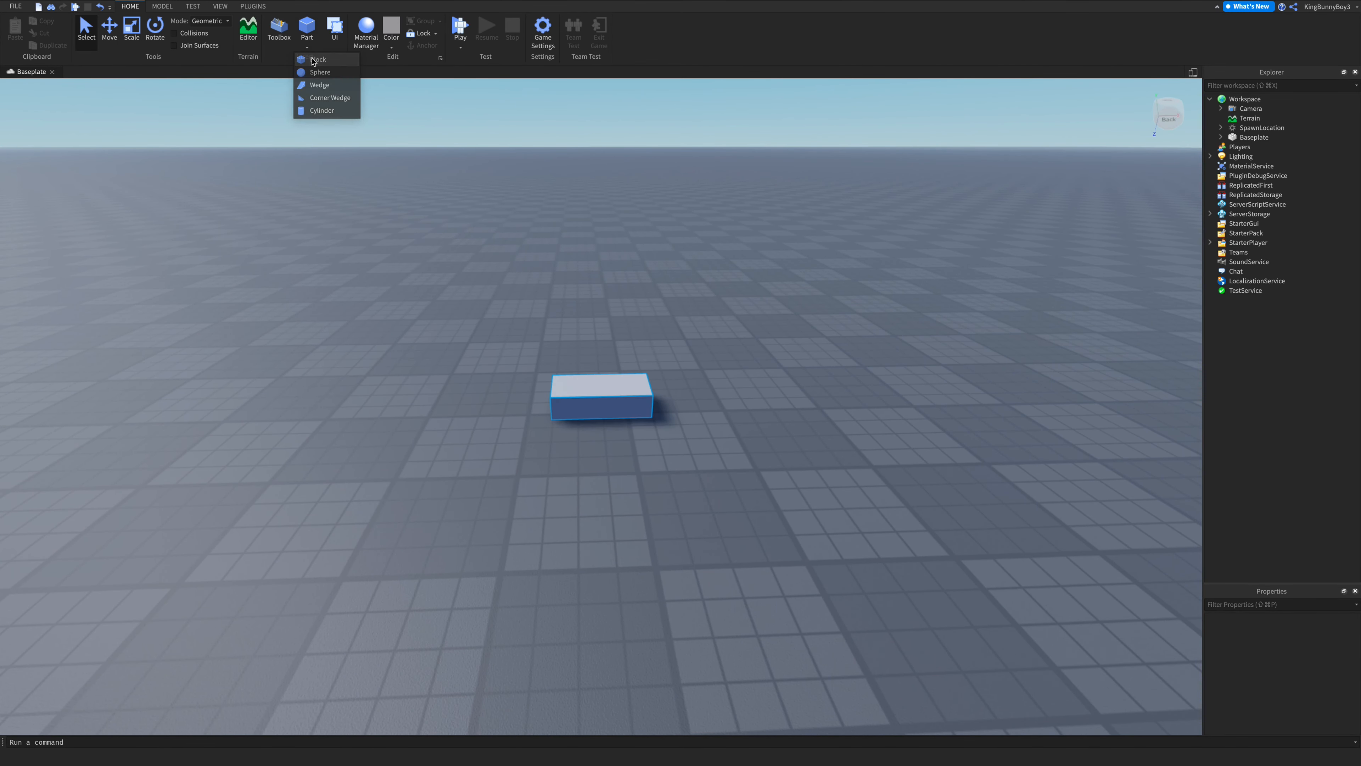
left_click_drag(598, 401, 569, 569)
key("d")
right_click_drag(698, 512, 698, 512)
key("w")
key("s")
key("s")
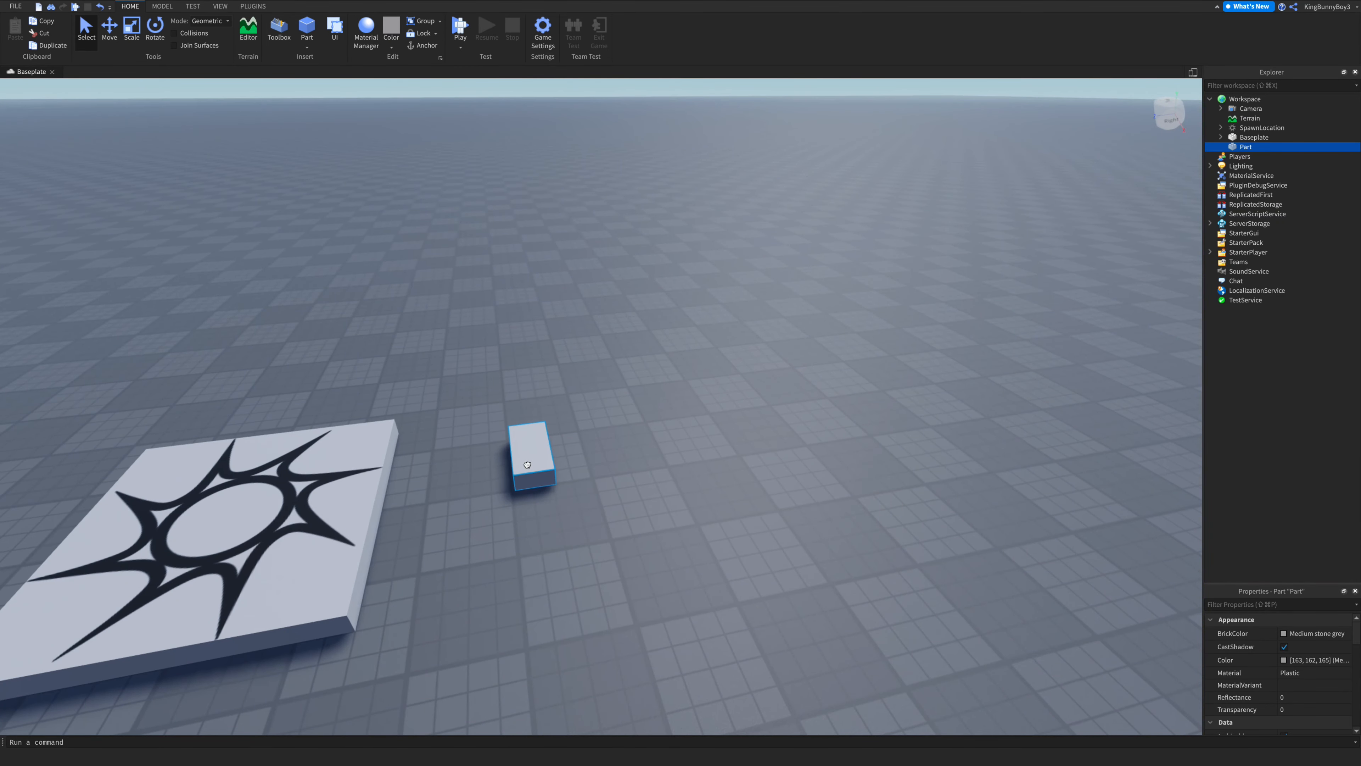
left_click_drag(527, 465, 603, 462)
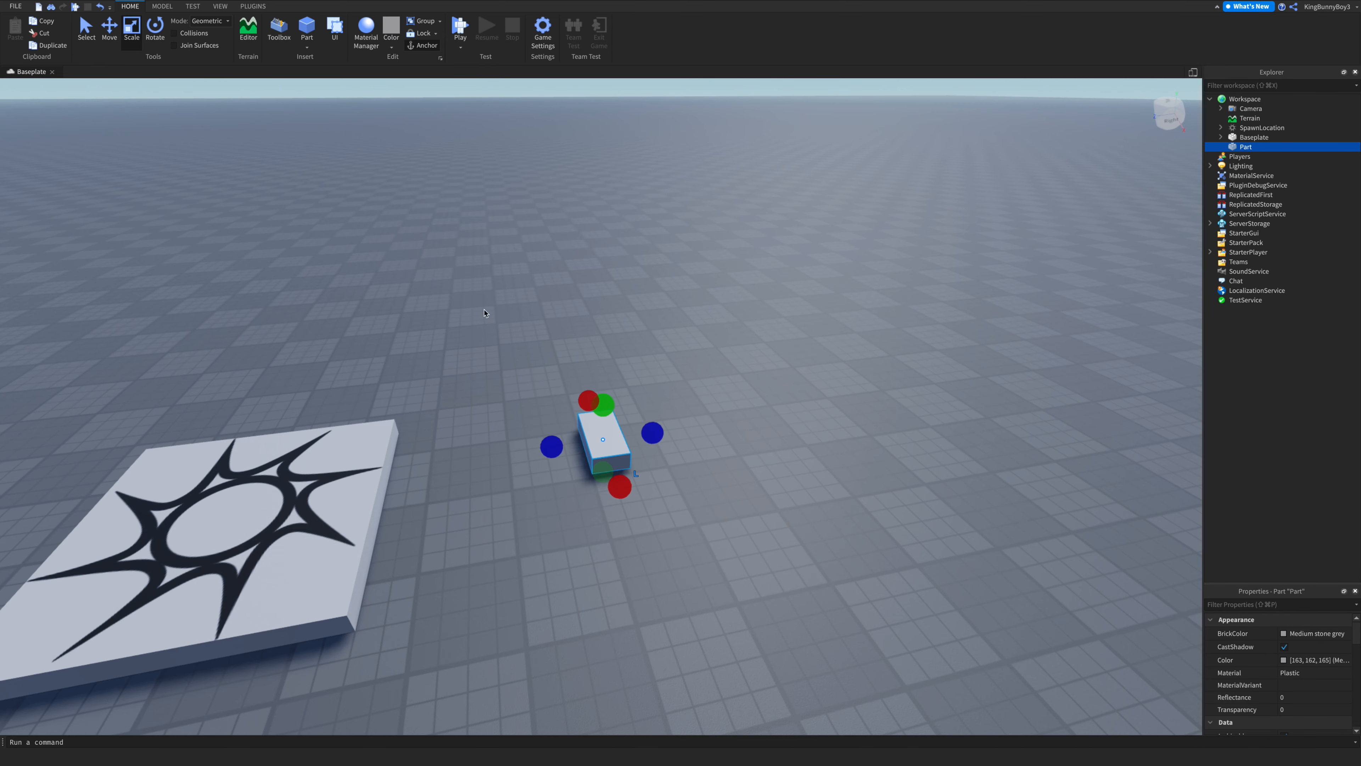
- Scale the block into a large, thin rectangular plate
scroll(611, 491, "down", 5)
left_click_drag(629, 510, 729, 721)
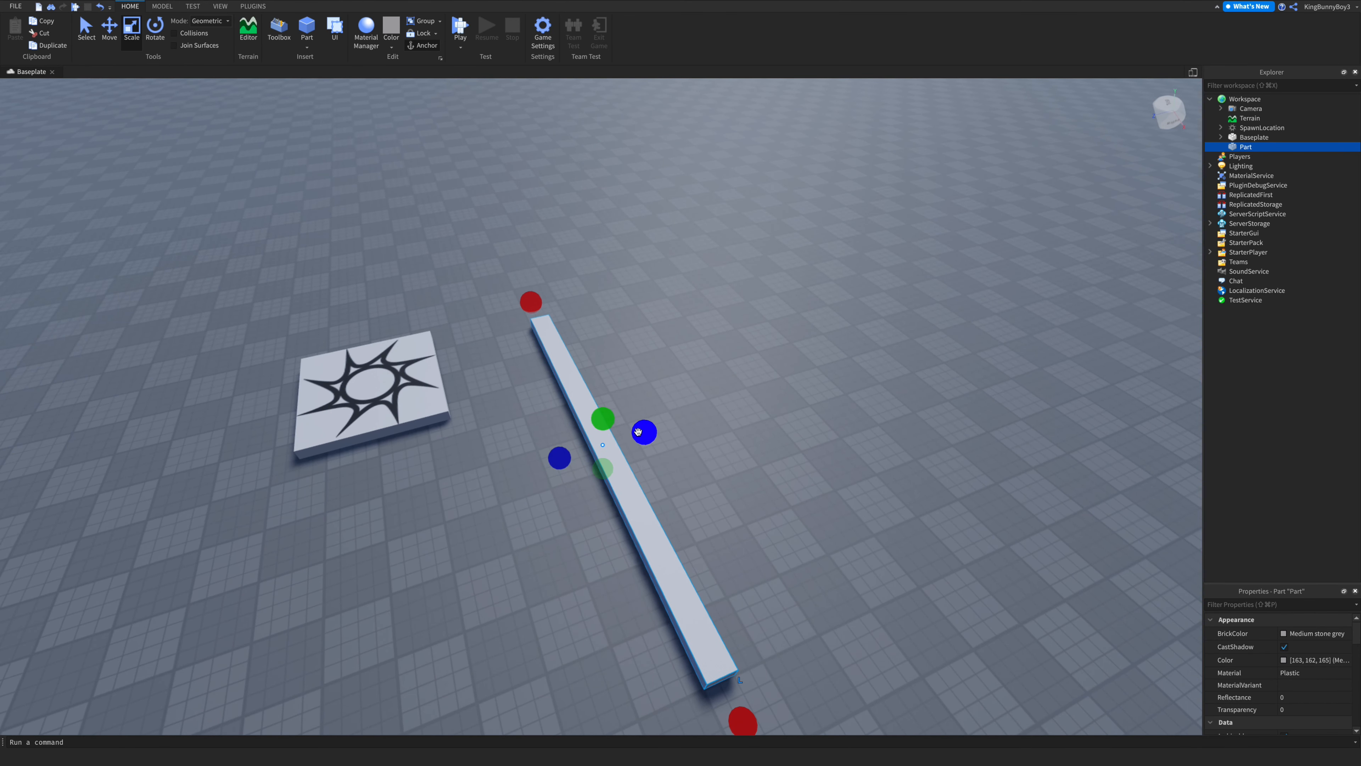
left_click_drag(637, 432, 1094, 315)
key("a")
right_click_drag(958, 395, 959, 396)
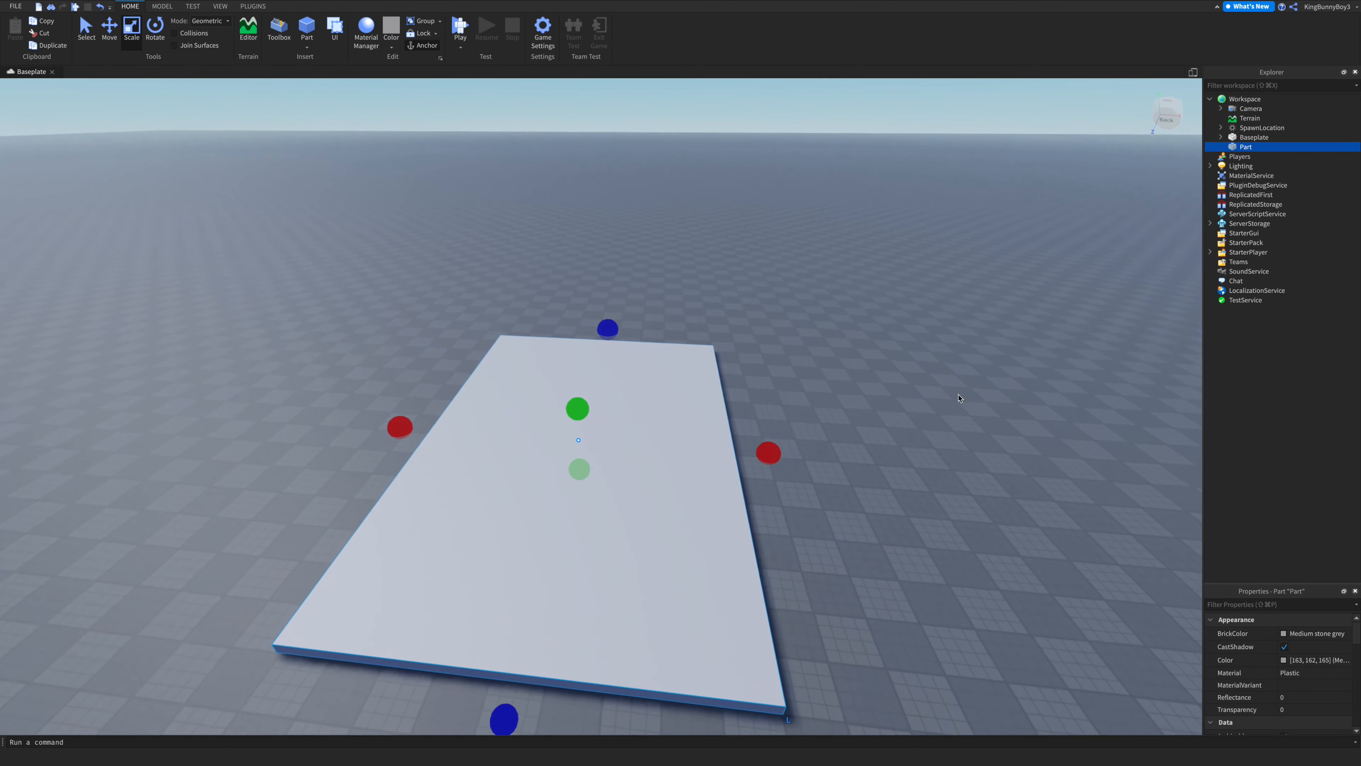
left_click_drag(769, 454, 845, 469)
left_click(917, 428)
key("w")
right_click_drag(917, 428, 917, 428)
key("s")
key("w")
left_click(917, 425)
key("w")
key("s")
key("w")
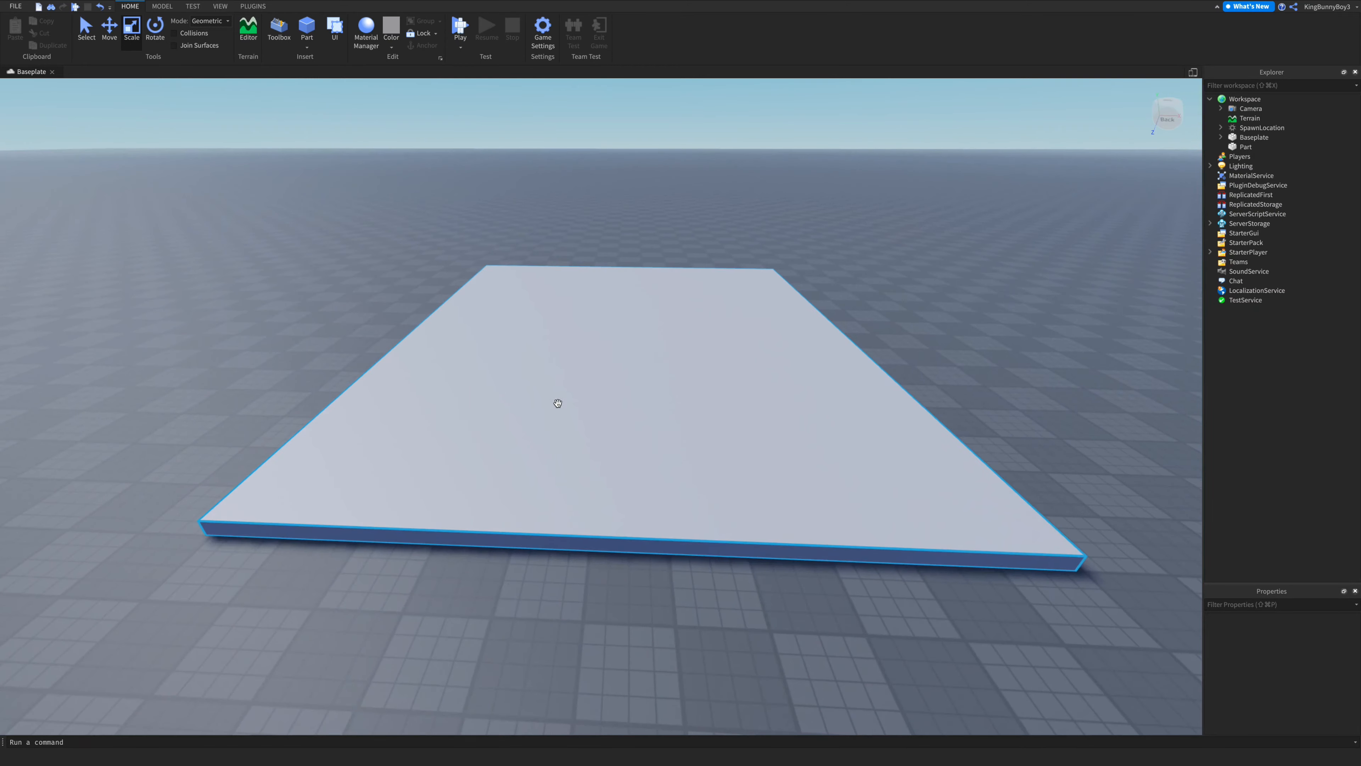
- Try Smoky grey and then Fossil as the plate's colour
left_click(620, 343)
left_click(393, 51)
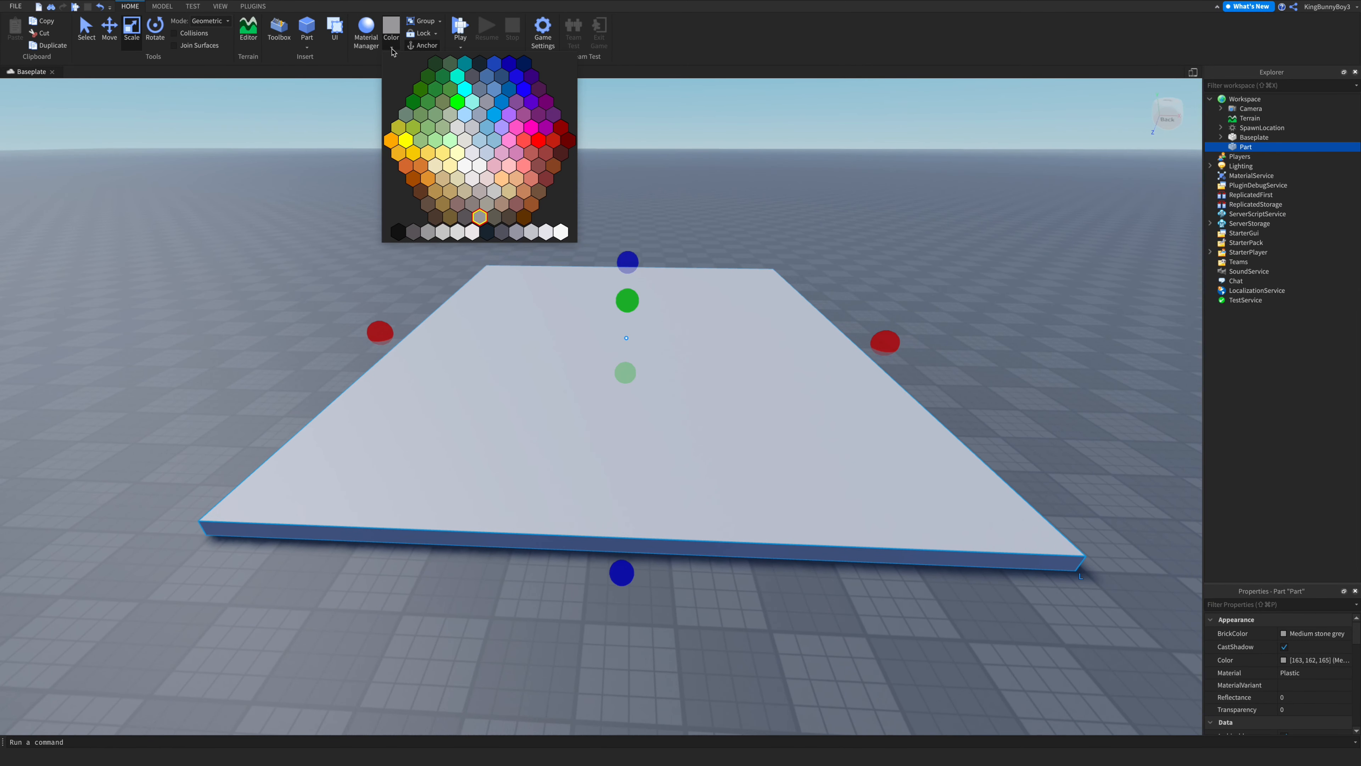
left_click(503, 233)
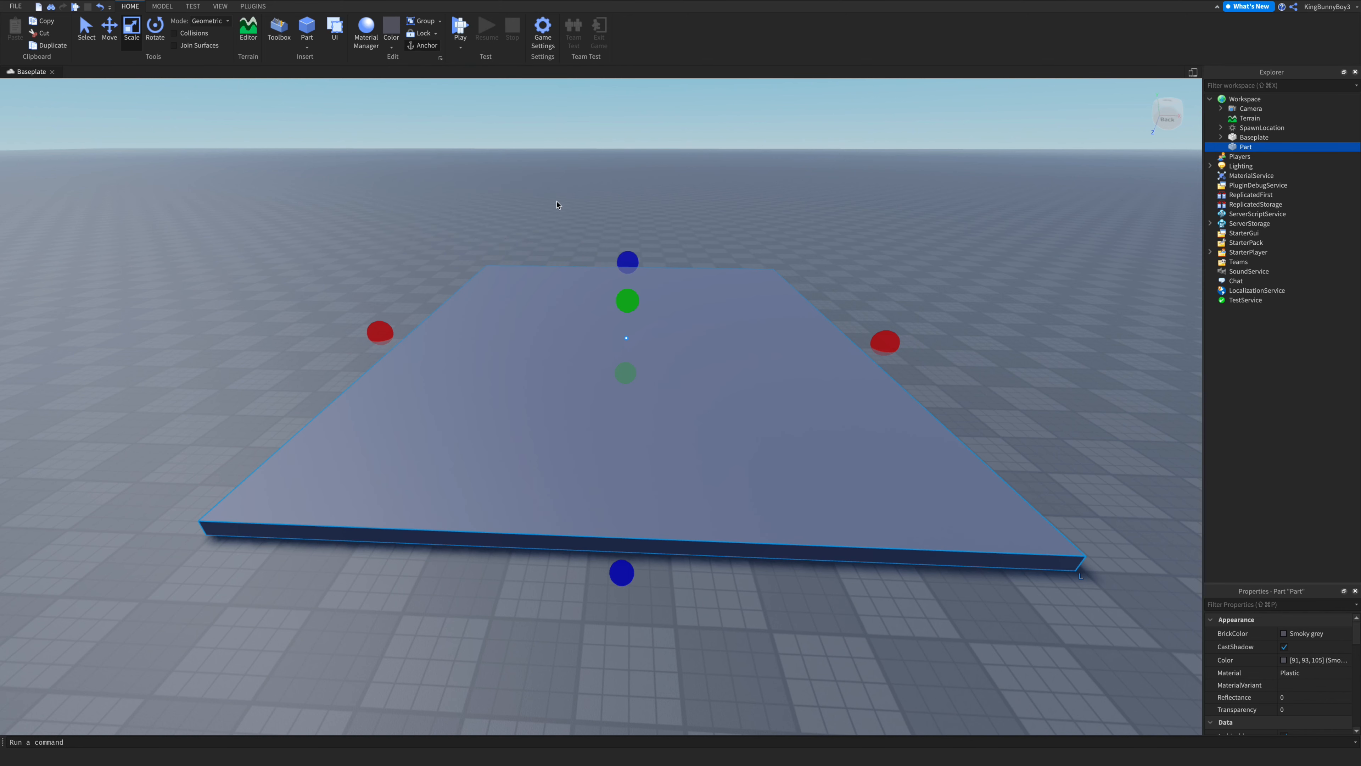
left_click(391, 49)
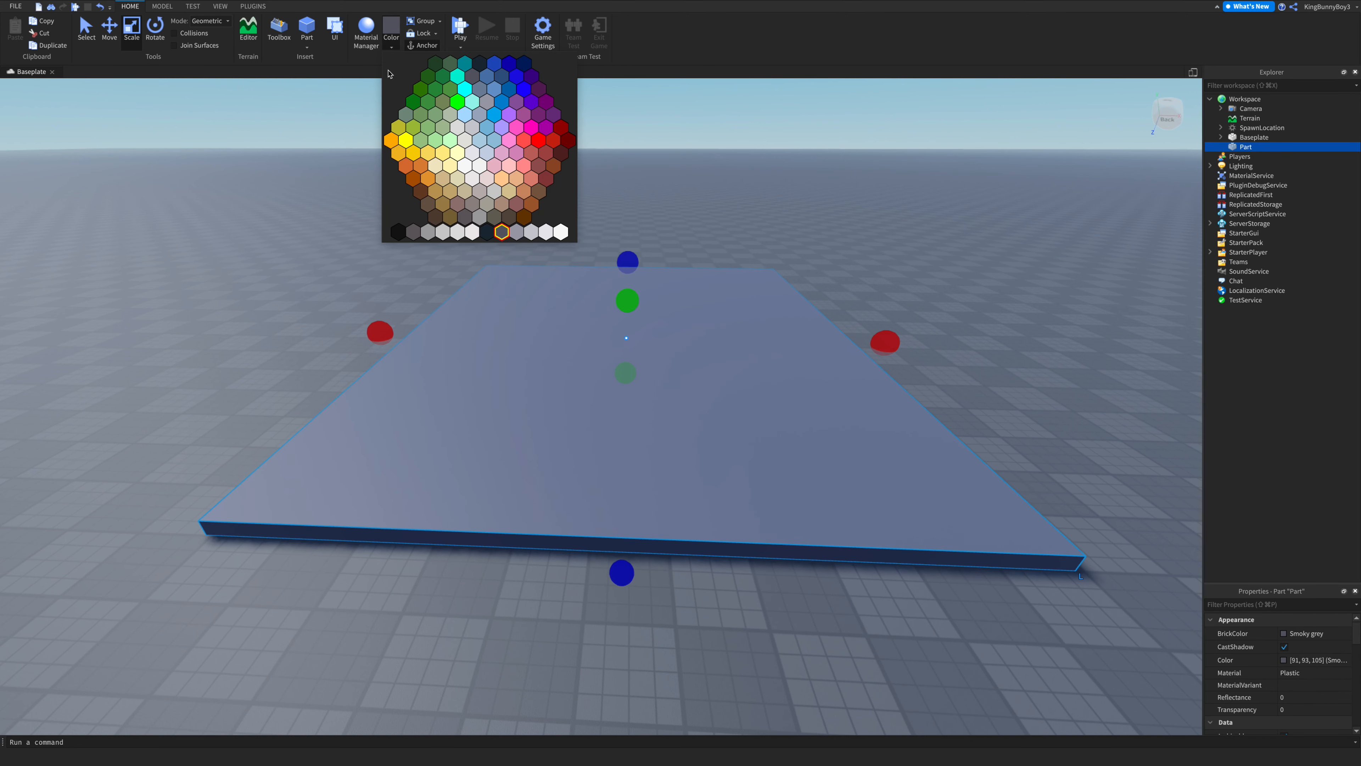
left_click(515, 232)
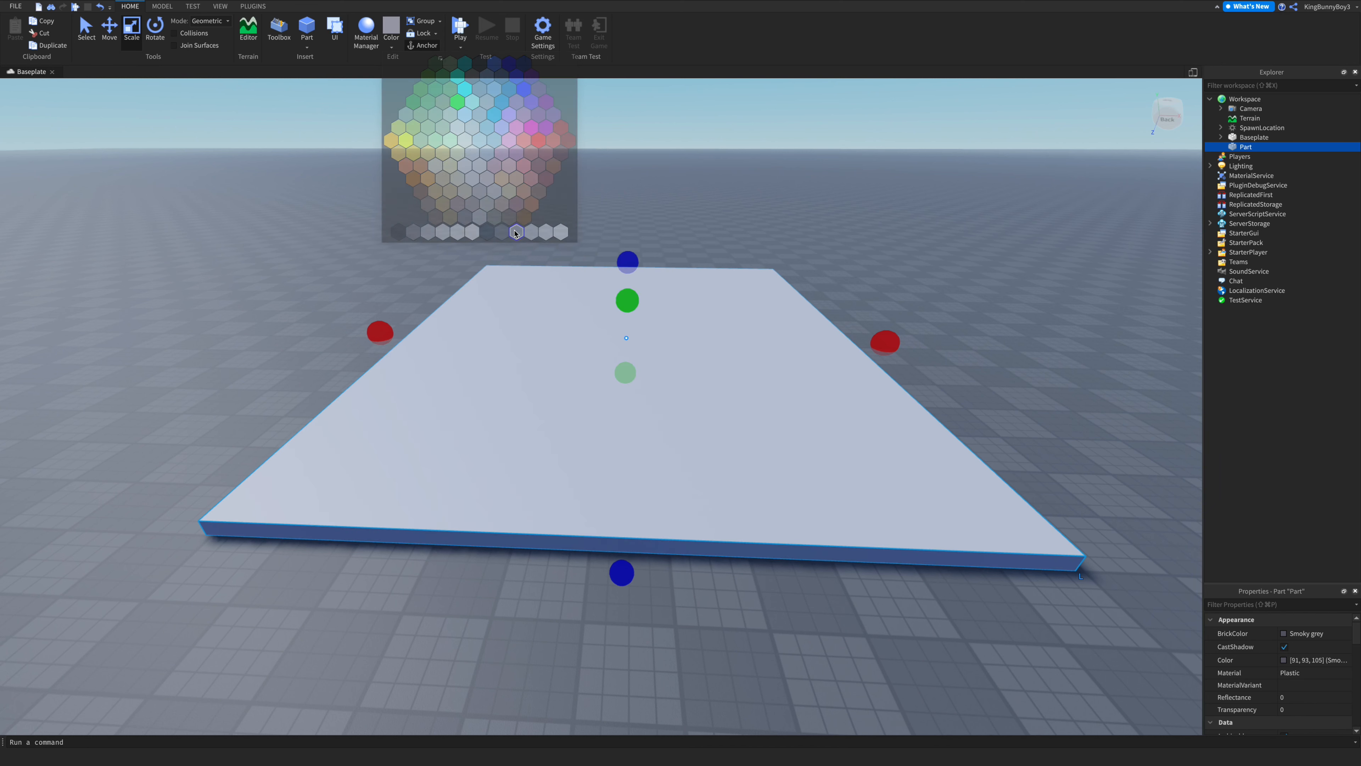
- Colour the plate Dark stone grey
left_click(392, 49)
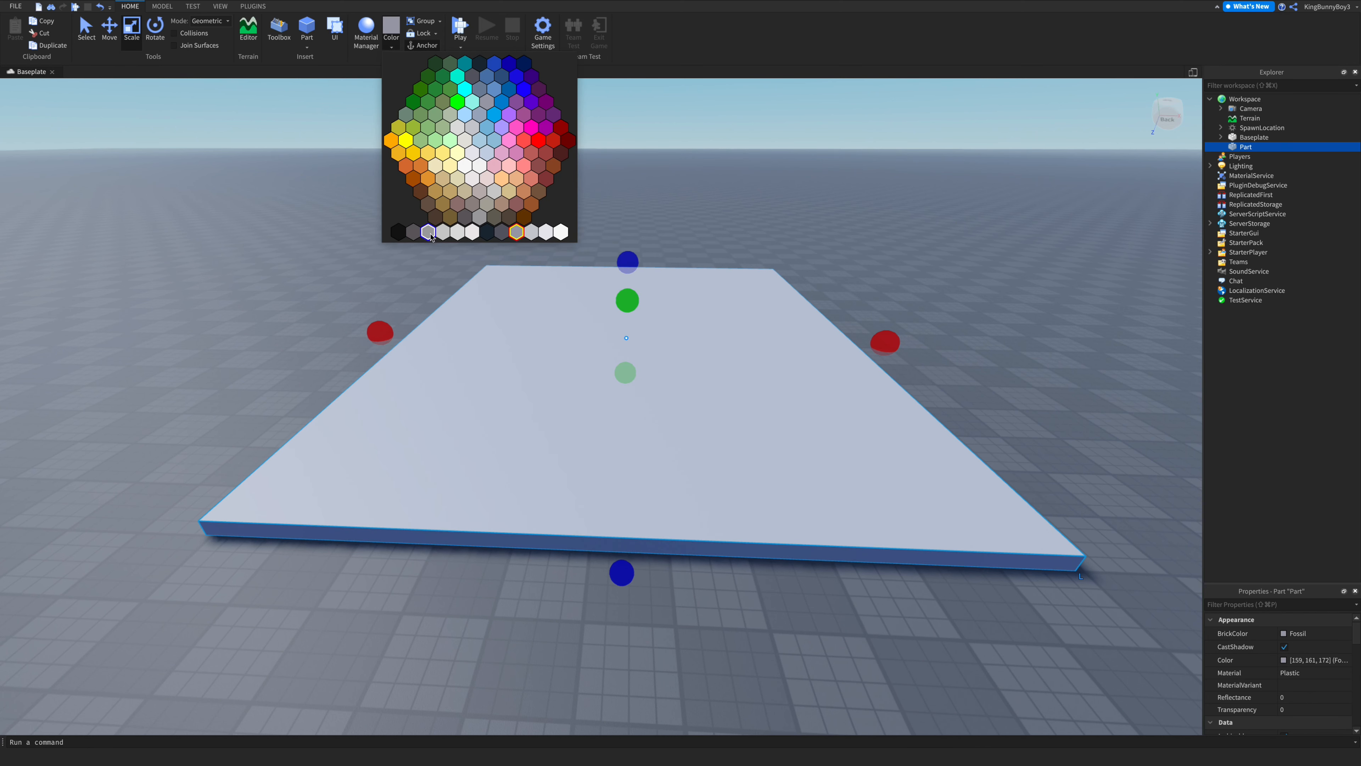
left_click(414, 232)
left_click(695, 231)
- Apply the Smooth Plastic material to the plate
scroll(699, 230, "up", 10)
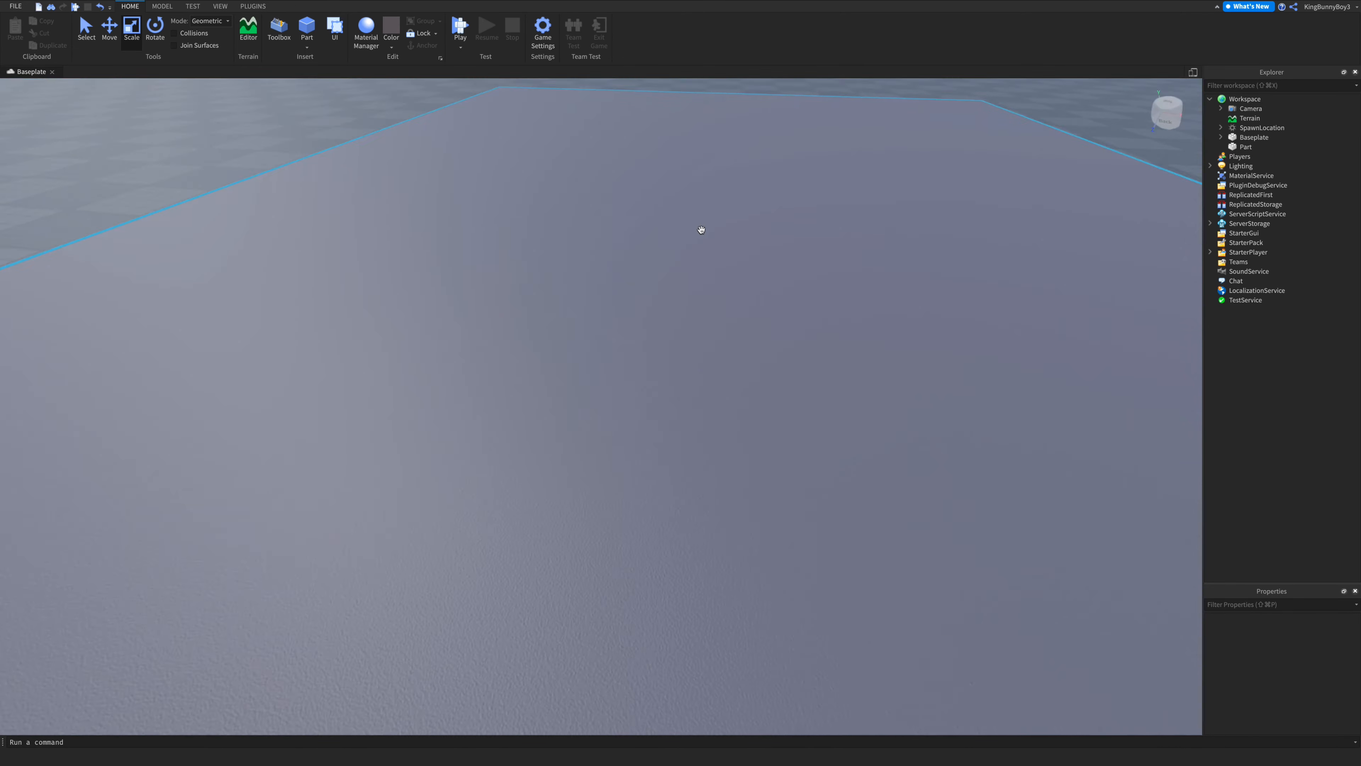
scroll(702, 229, "down", 8)
right_click_drag(701, 229, 701, 229)
scroll(701, 229, "down", 5)
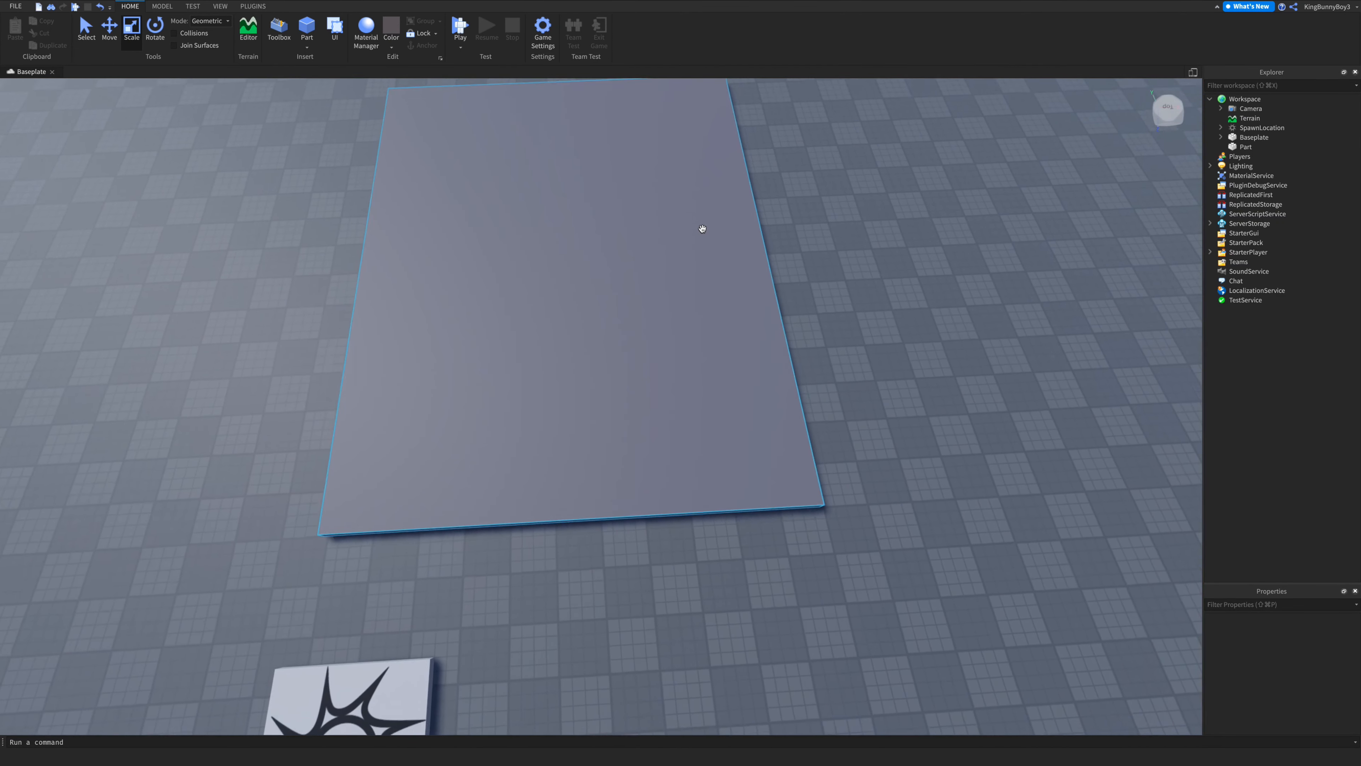
scroll(701, 229, "up", 4)
left_click(701, 228)
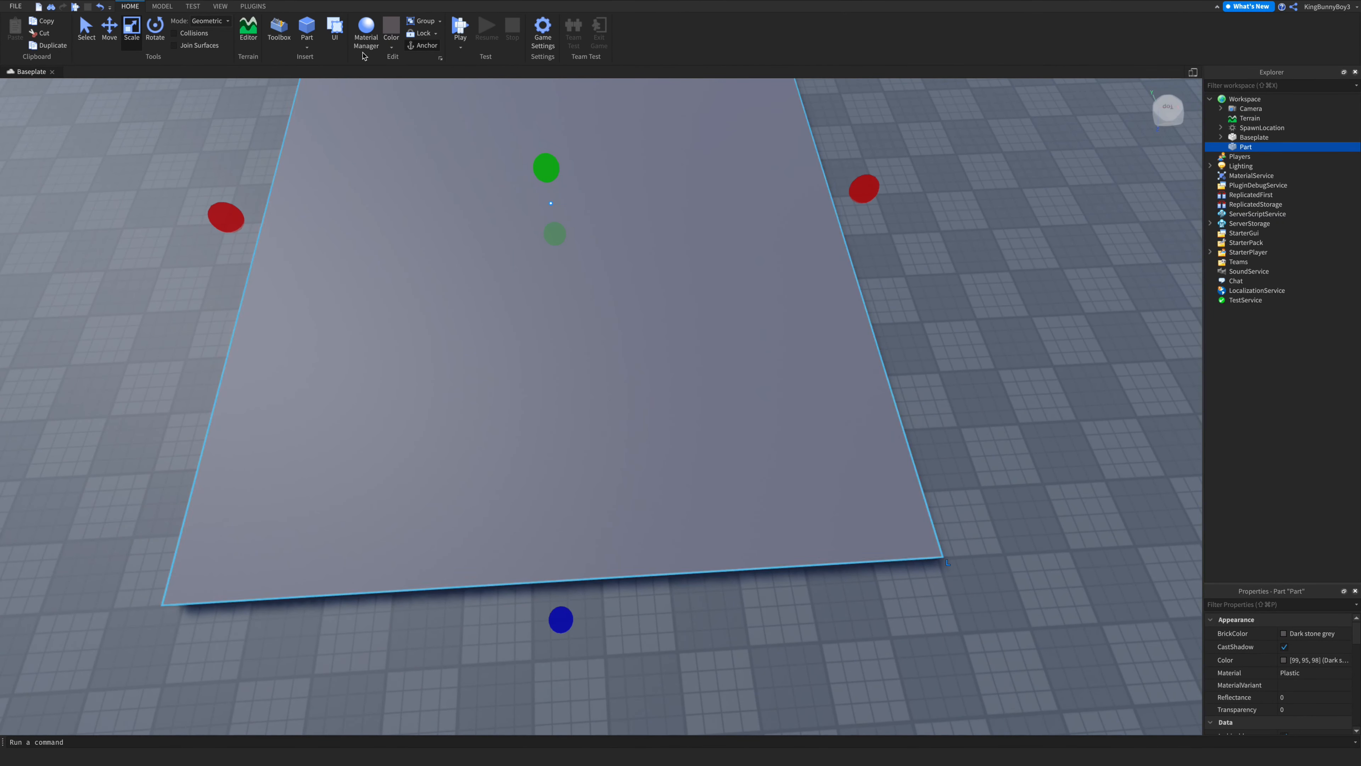
left_click(365, 38)
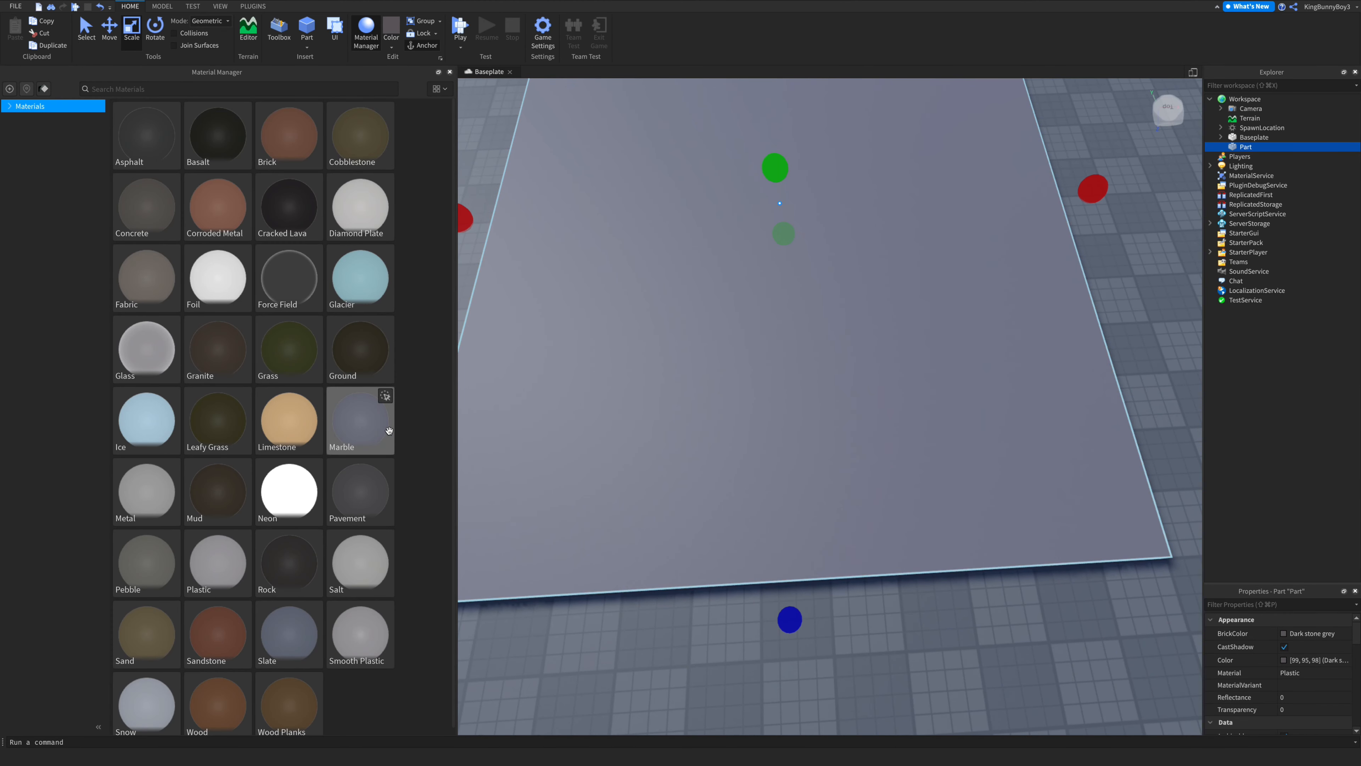
left_click(385, 610)
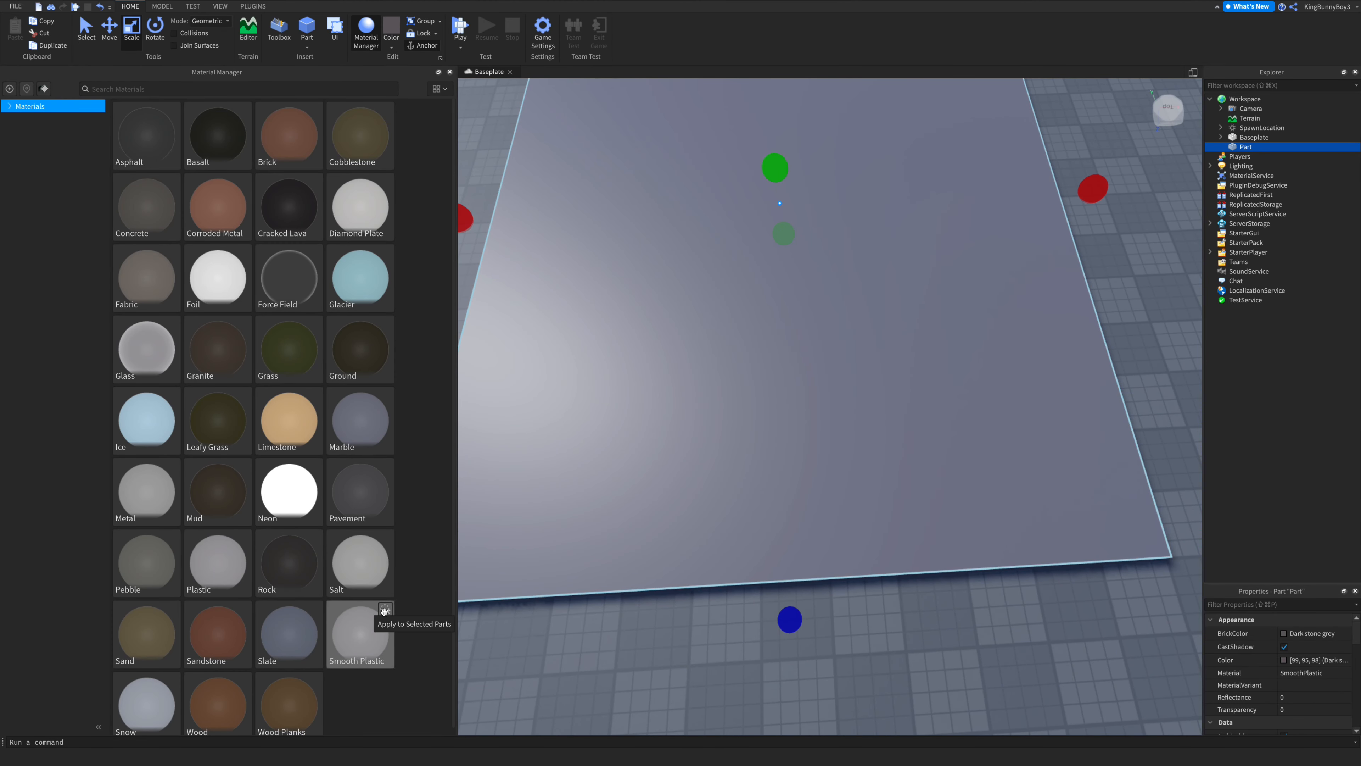
left_click(449, 73)
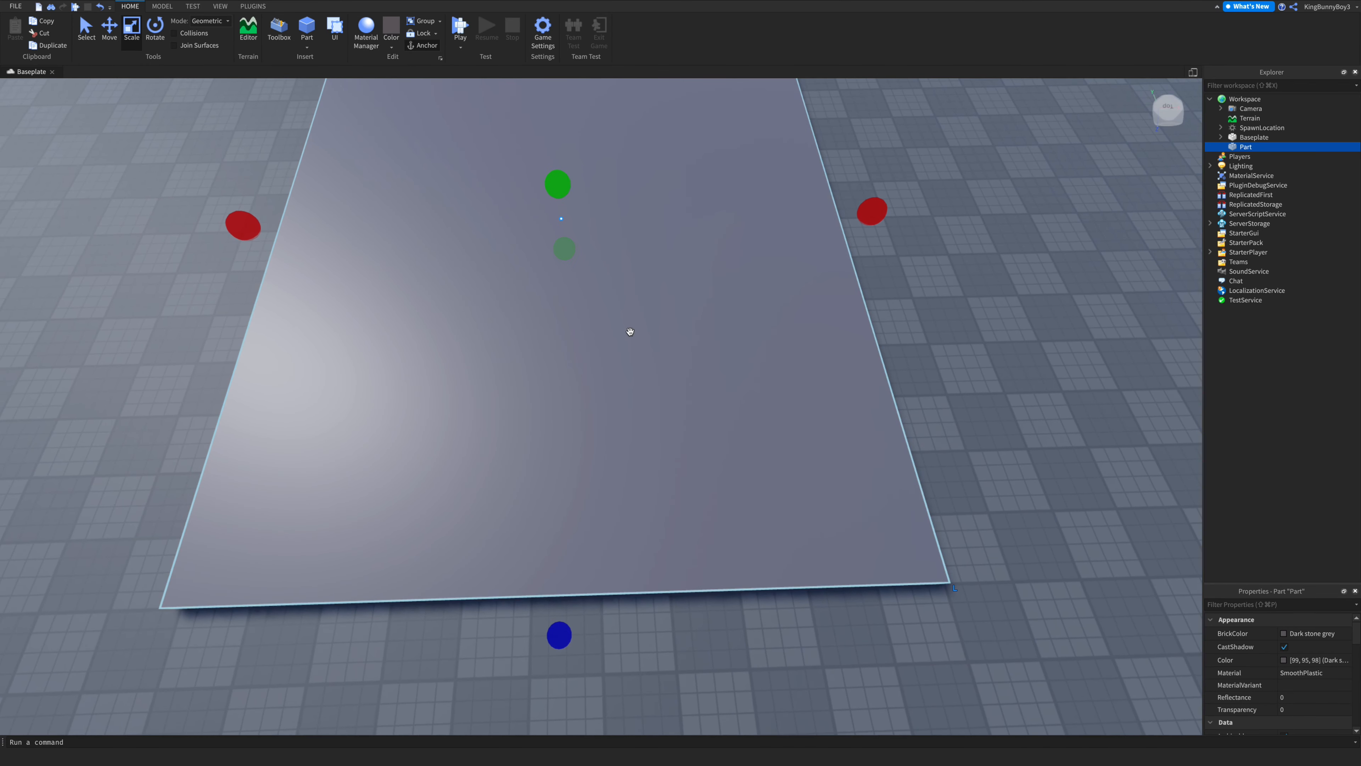
- Insert a new block part on top of the plate
left_click(959, 426)
scroll(897, 384, "up", 5)
right_click_drag(897, 384, 899, 387)
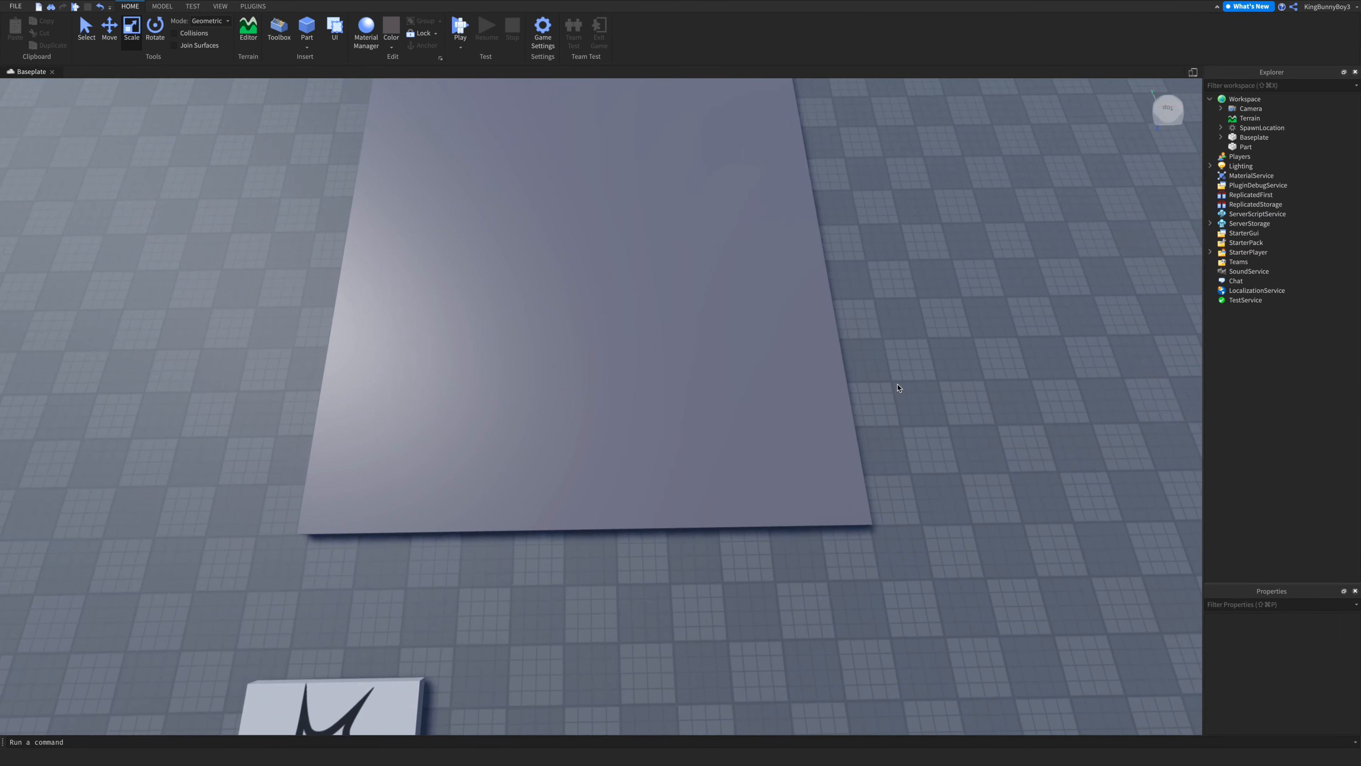
left_click(307, 46)
left_click(317, 59)
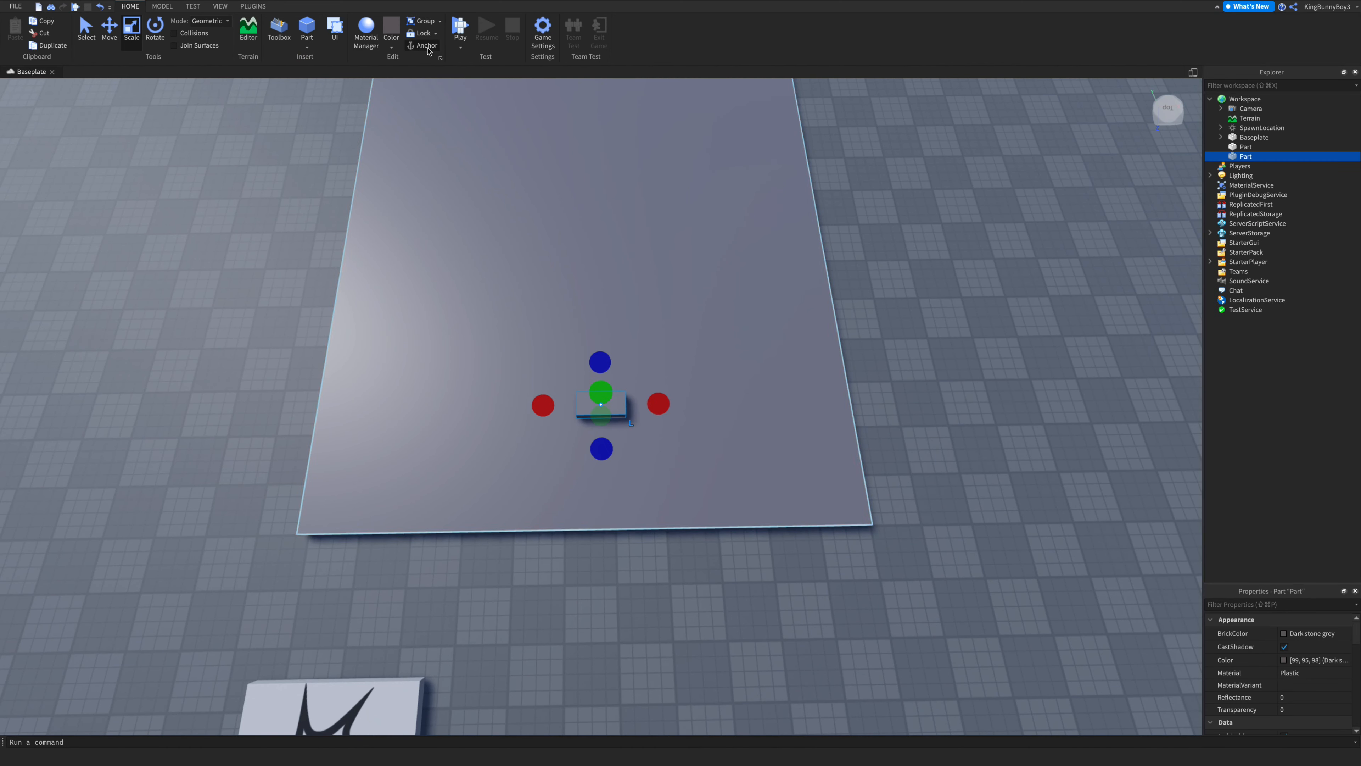
- Colour the new block Pastel light blue
left_click(391, 46)
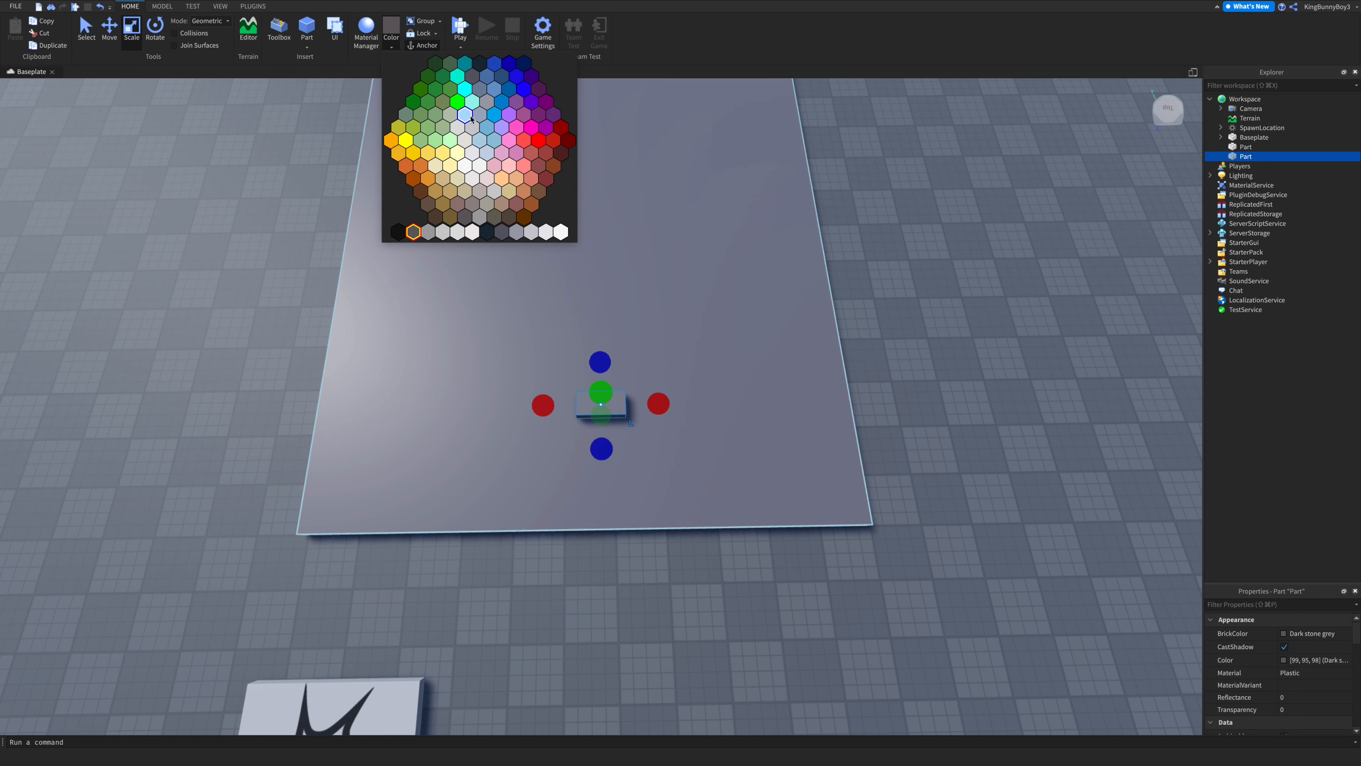
left_click(471, 104)
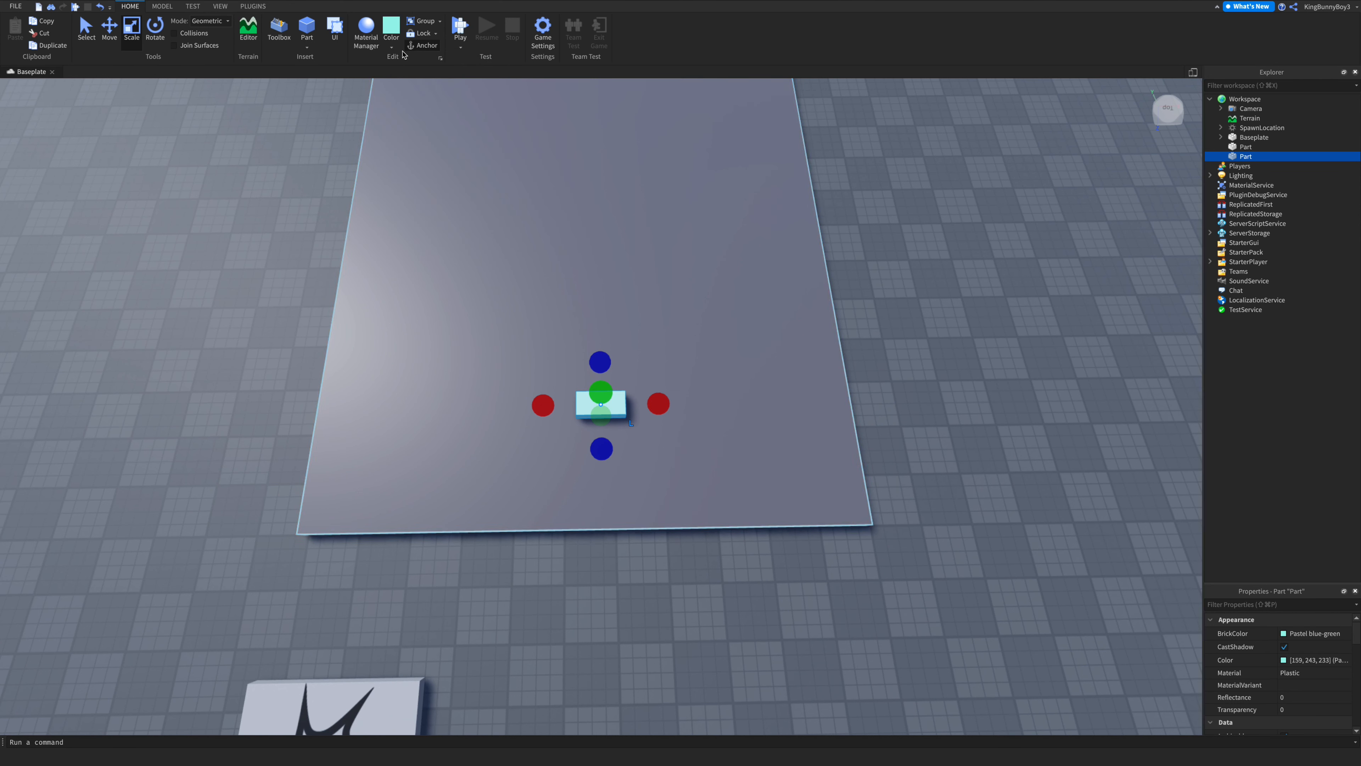
left_click(391, 48)
left_click(464, 114)
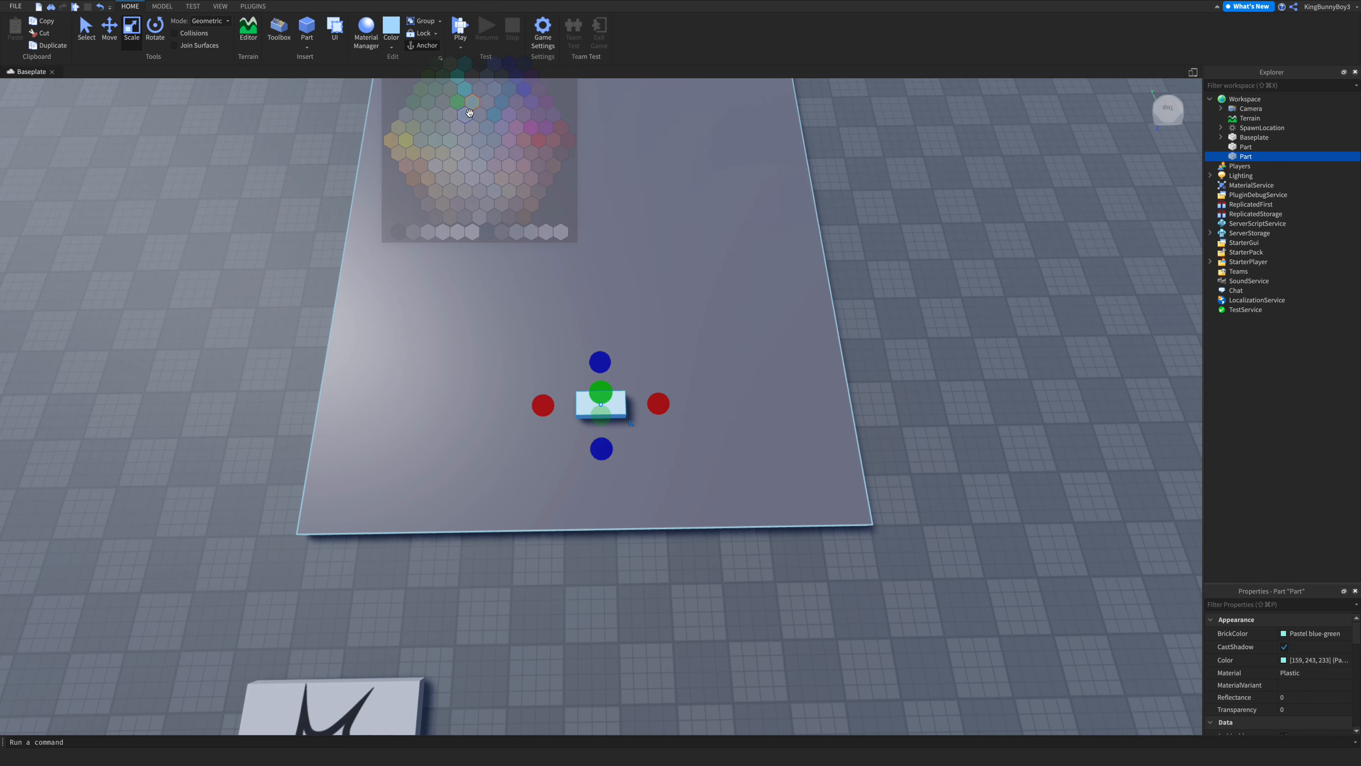
- Move the blue block to the plate's near corner edge
left_click_drag(617, 406, 349, 518)
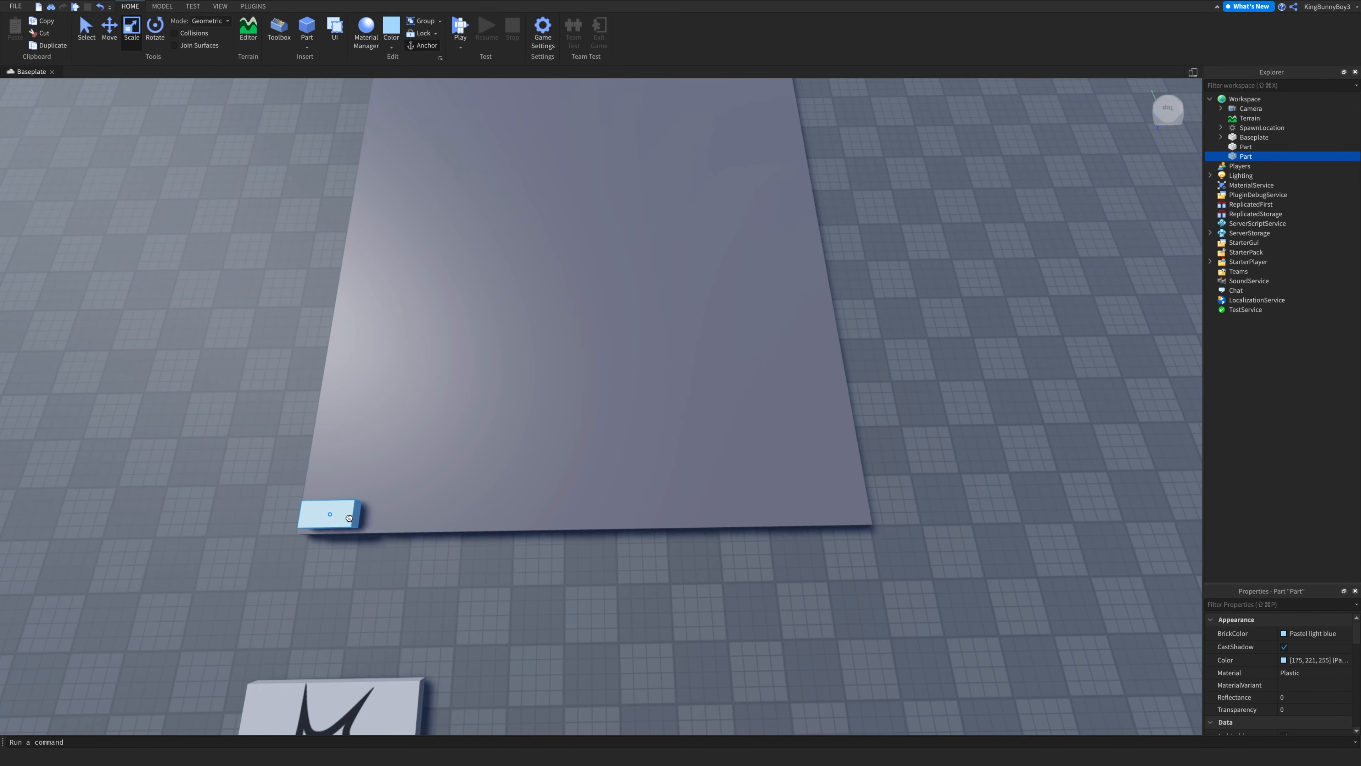
right_click_drag(412, 490, 418, 497)
key("w")
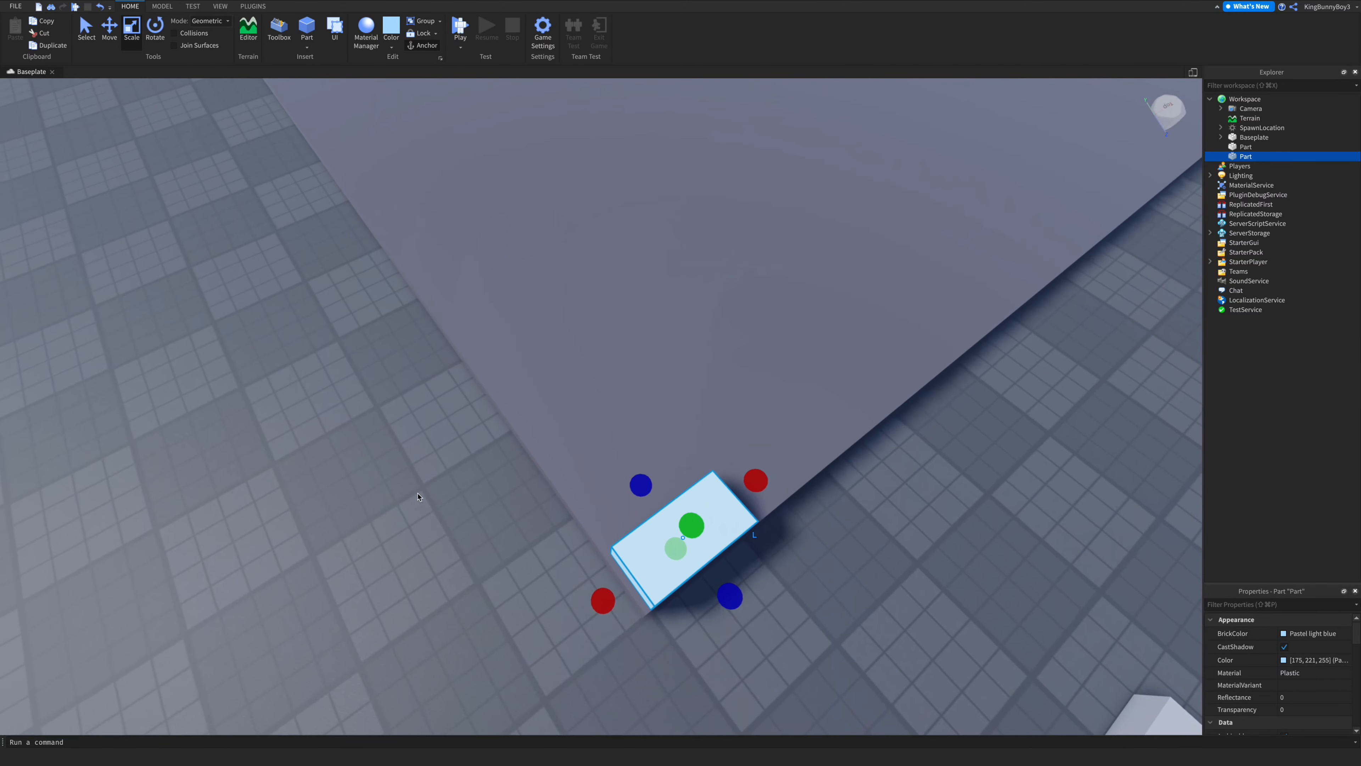
left_click(110, 33)
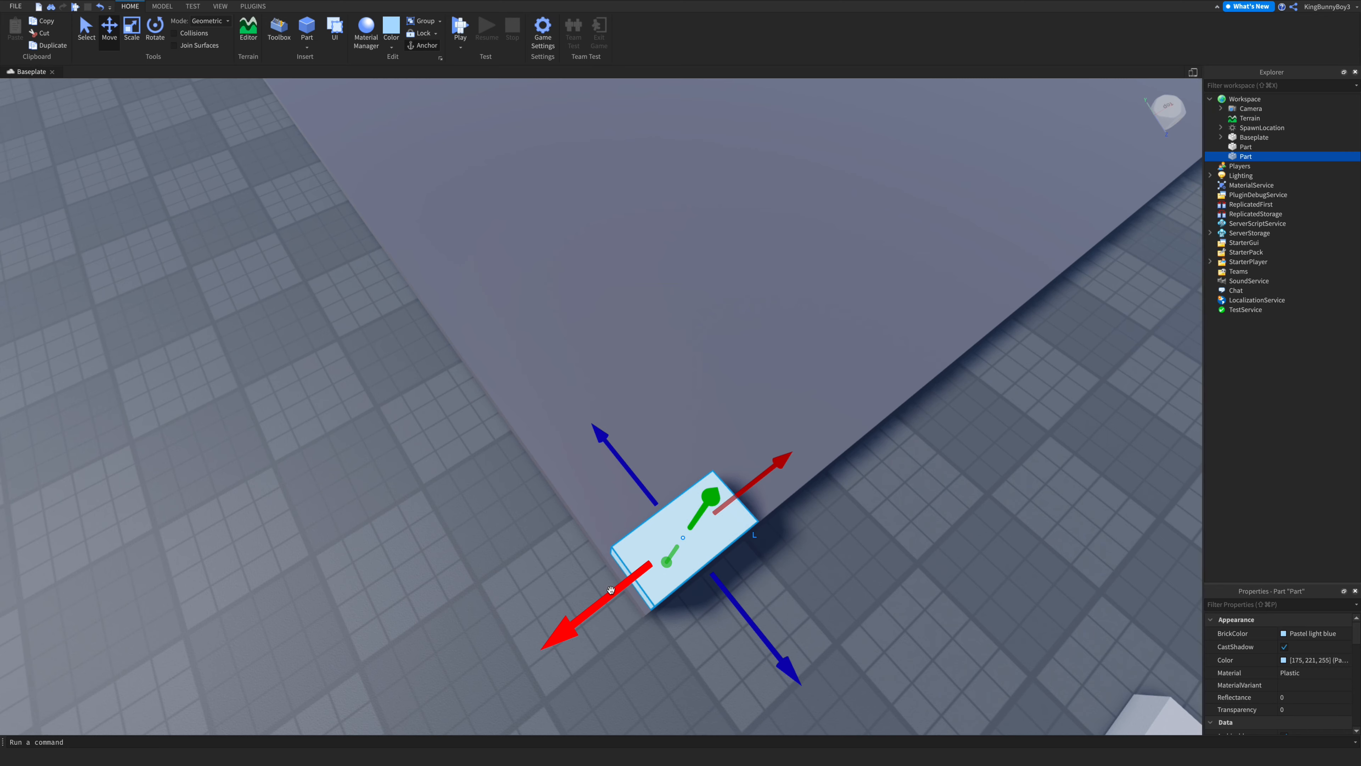
left_click_drag(611, 590, 608, 594)
left_click(523, 542)
- Inspect the blue block's position against the plate's edge from closer views
scroll(522, 536, "down", 5)
scroll(514, 483, "up", 3)
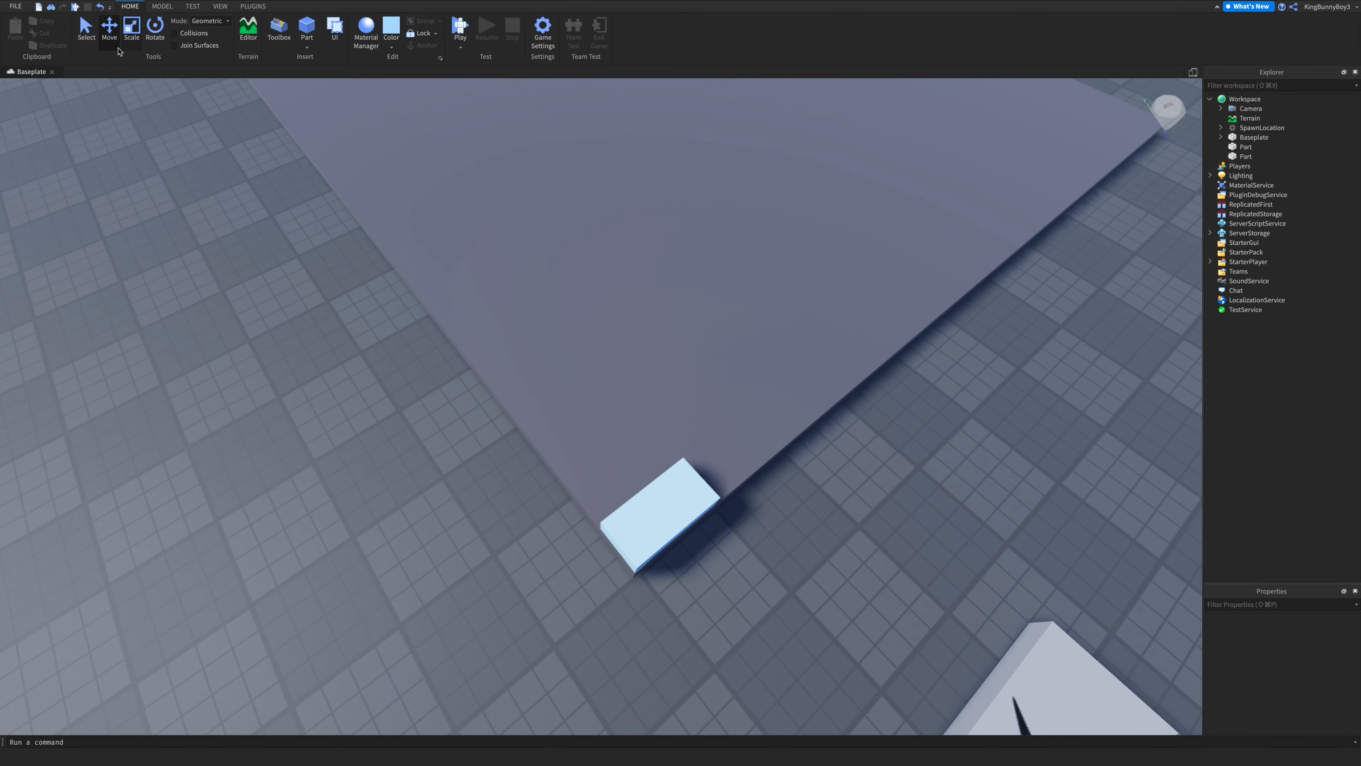
scroll(625, 518, "up", 2)
right_click_drag(625, 518, 625, 518)
scroll(626, 518, "down", 2)
key("d")
key("a")
key("s")
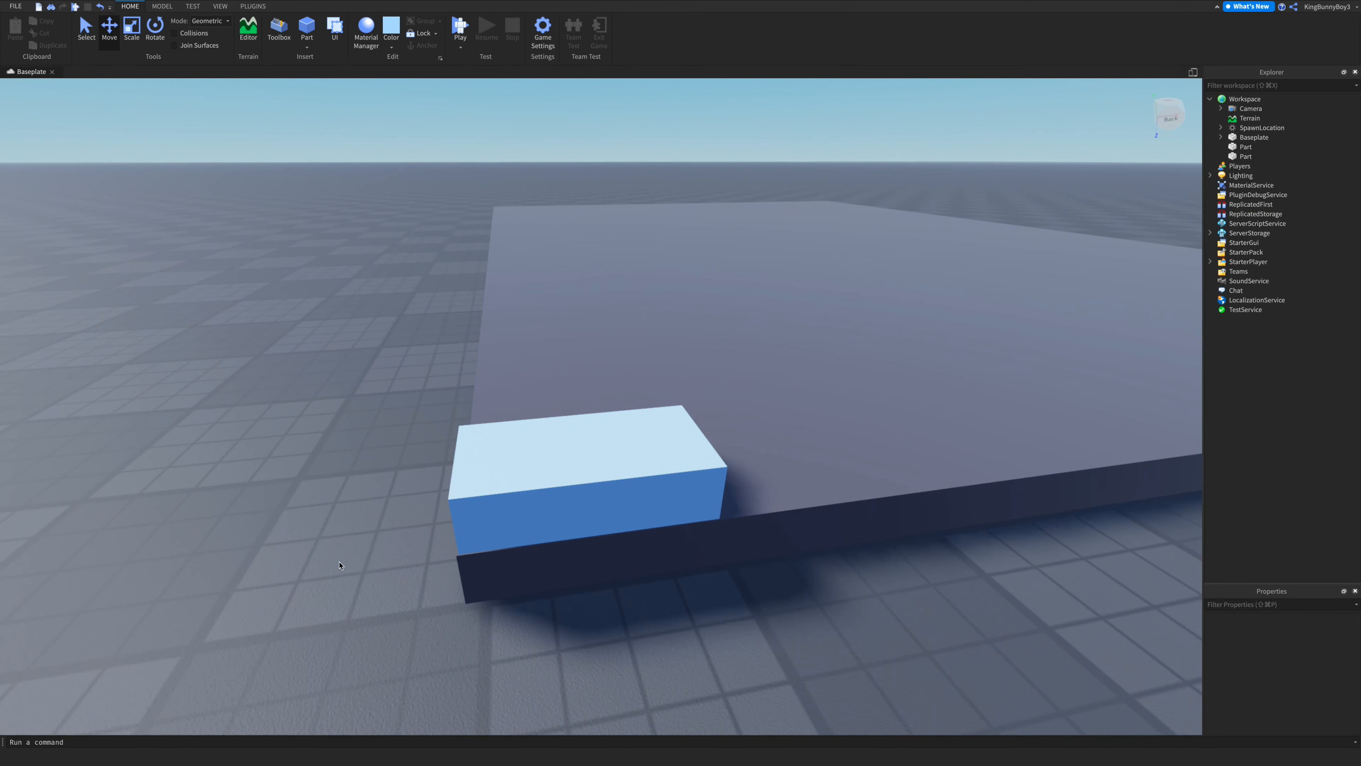
left_click(495, 474)
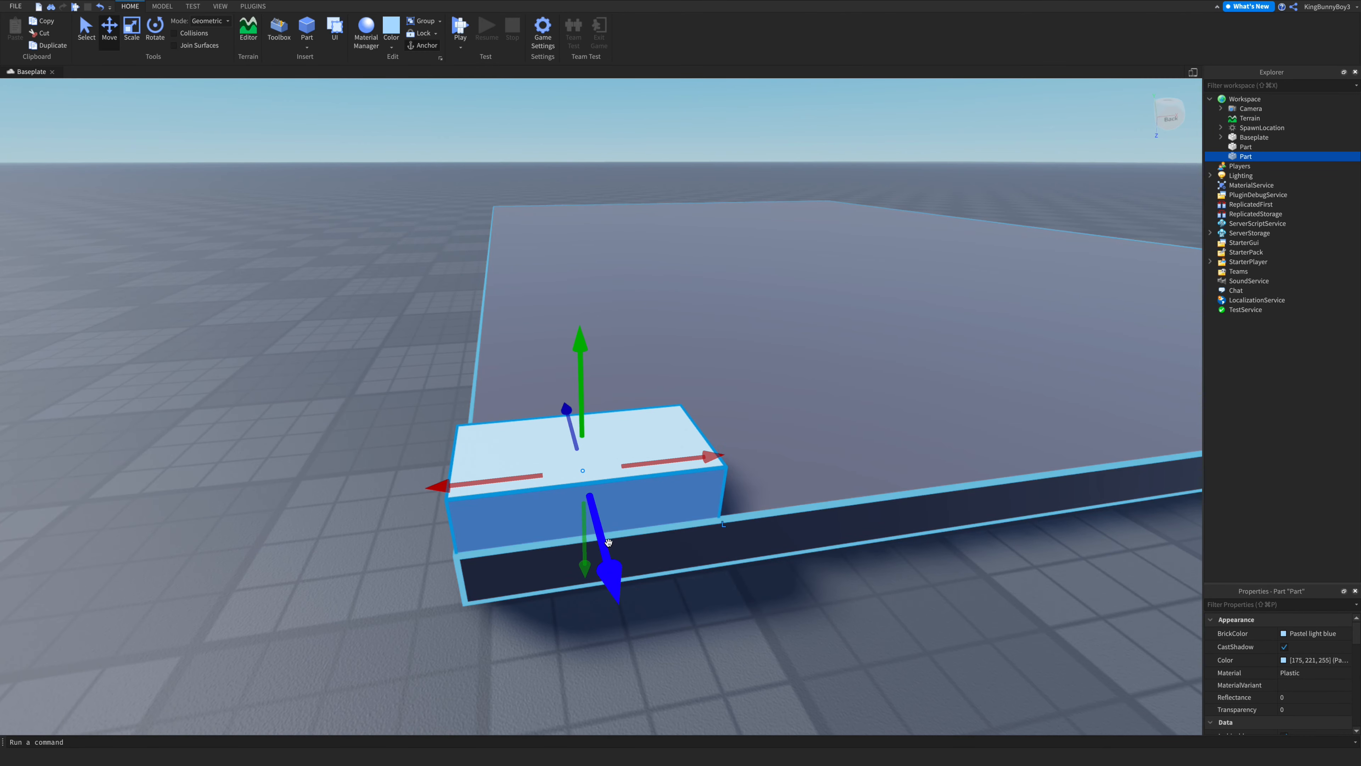
left_click(654, 396)
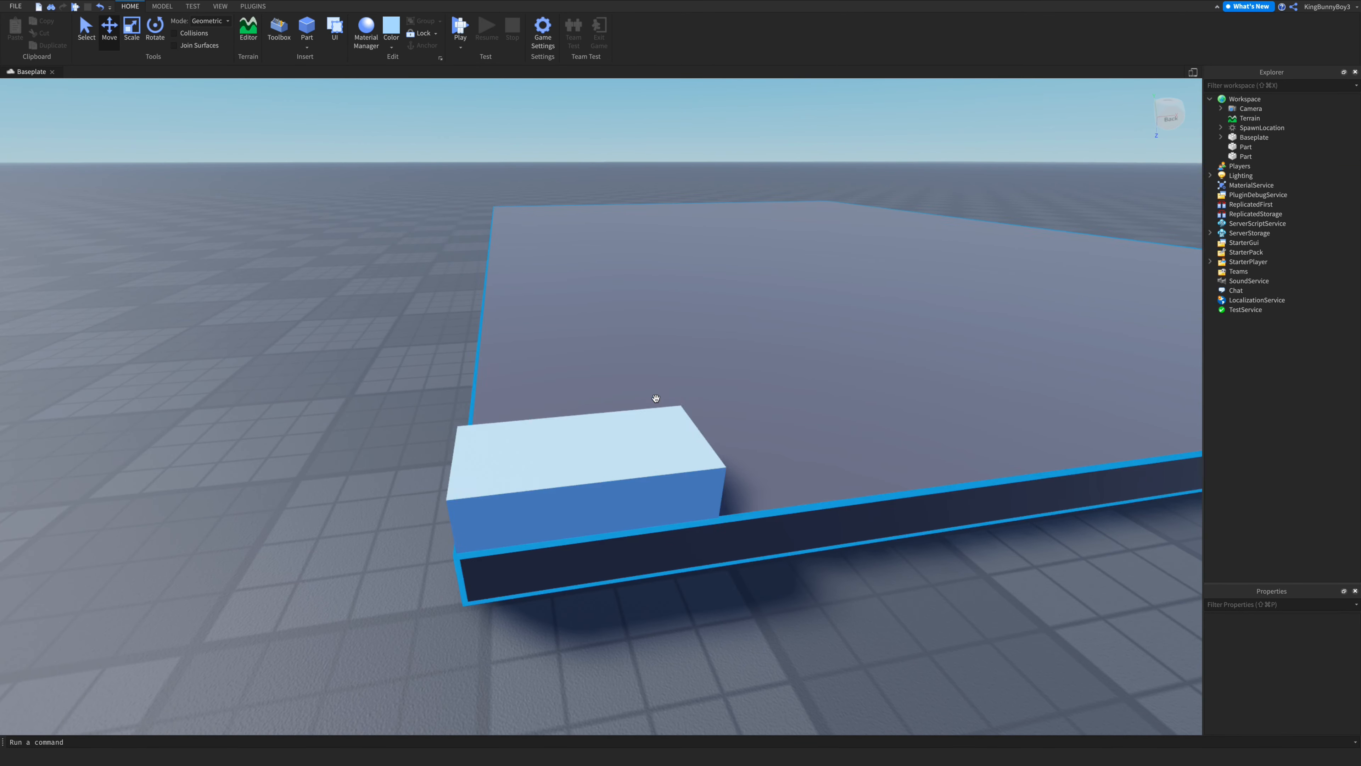
scroll(656, 397, "up", 8)
scroll(656, 397, "down", 10)
right_click_drag(656, 397, 651, 395)
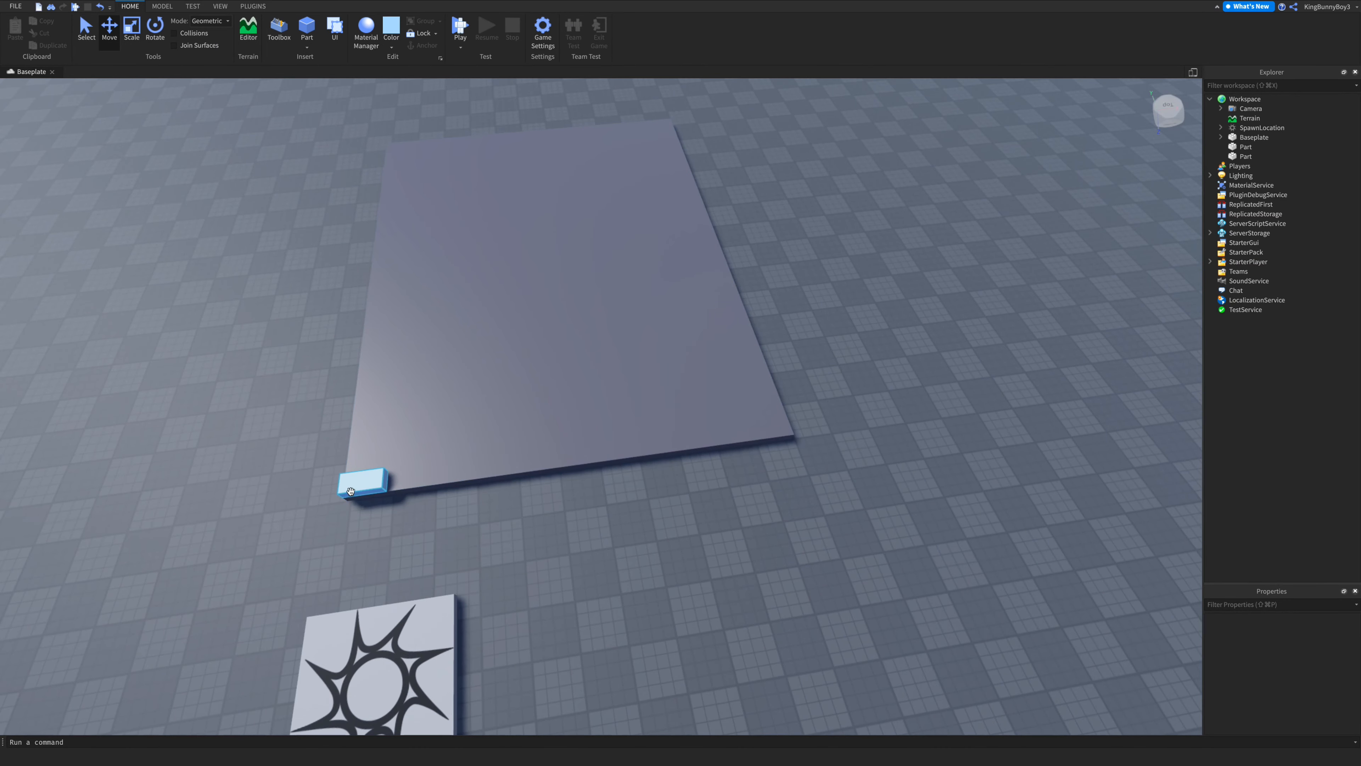
- Select the blue block and scale it upward into a tall panel
left_click(350, 491)
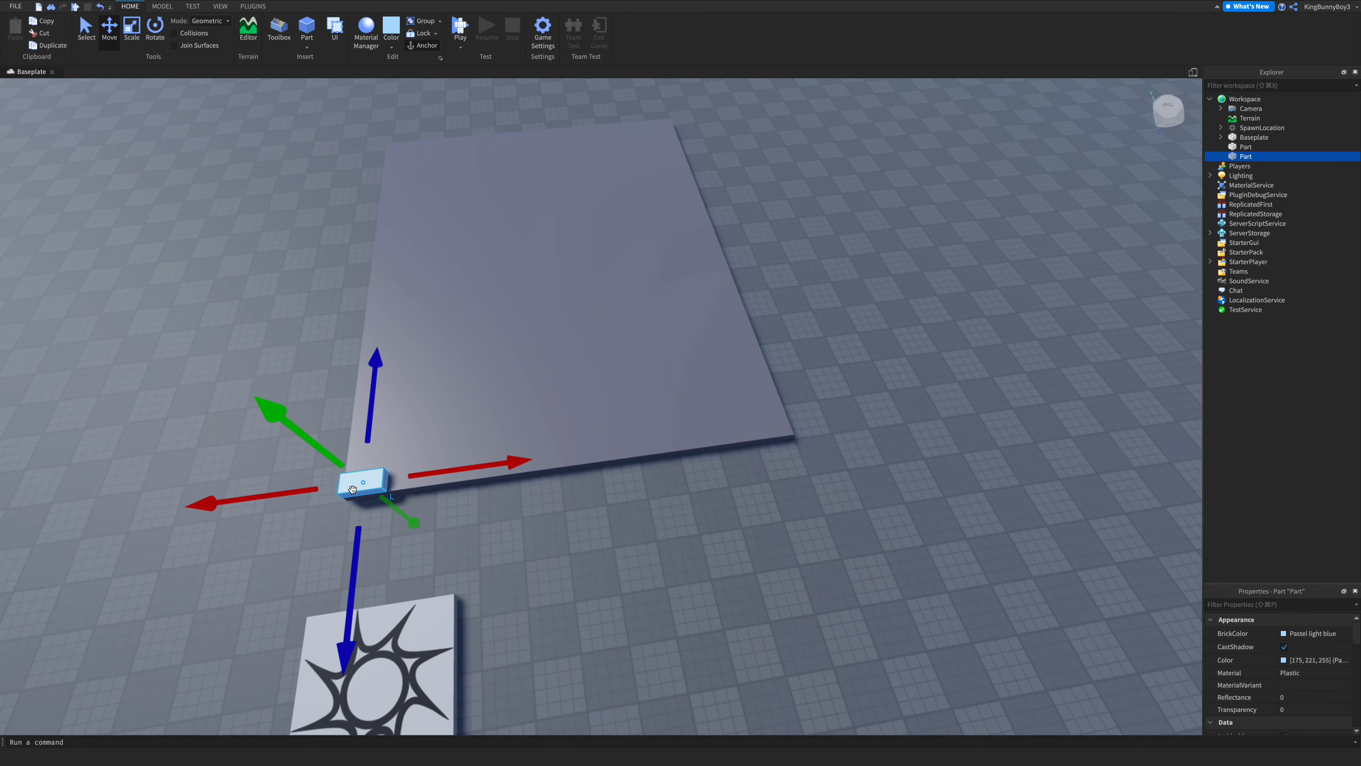
left_click(128, 32)
right_click_drag(600, 493, 612, 502)
scroll(611, 502, "down", 6)
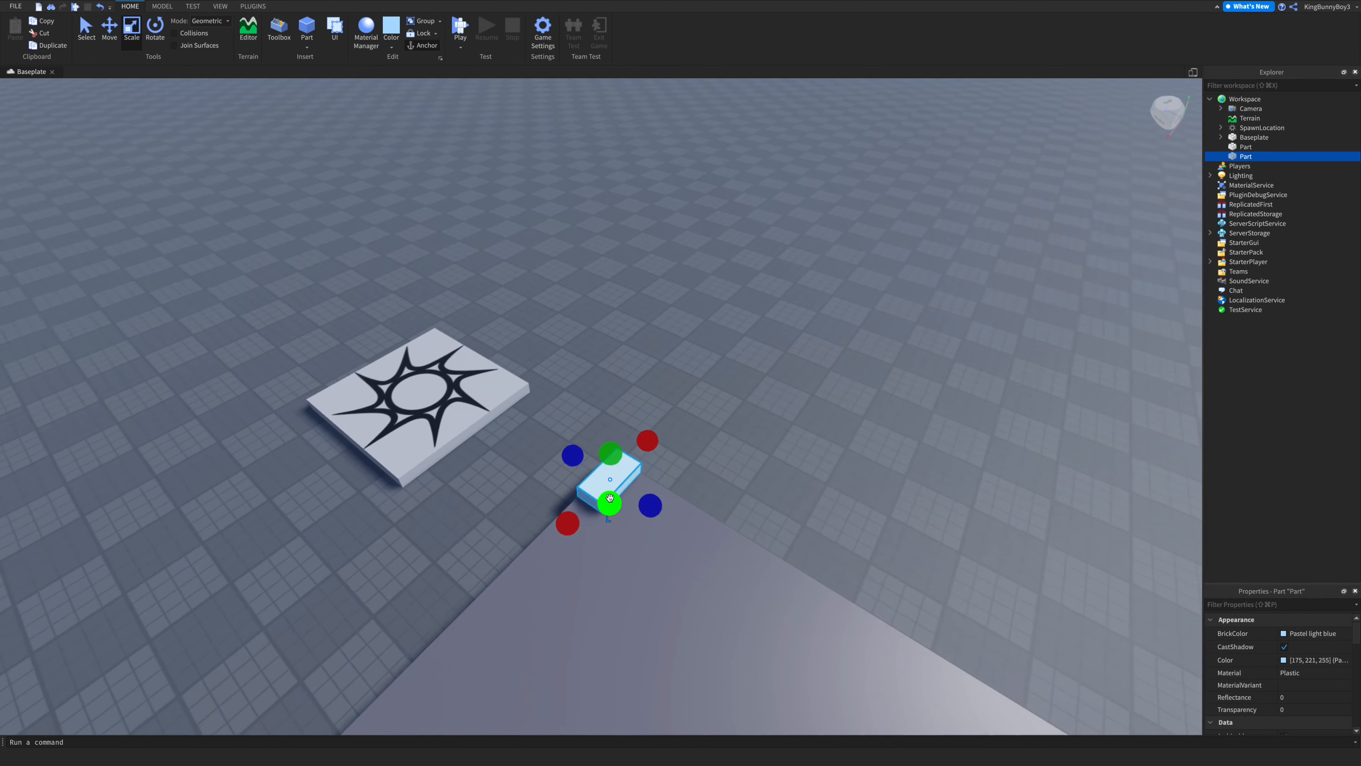
left_click_drag(607, 441, 604, 194)
right_click_drag(604, 193, 602, 195)
key("s")
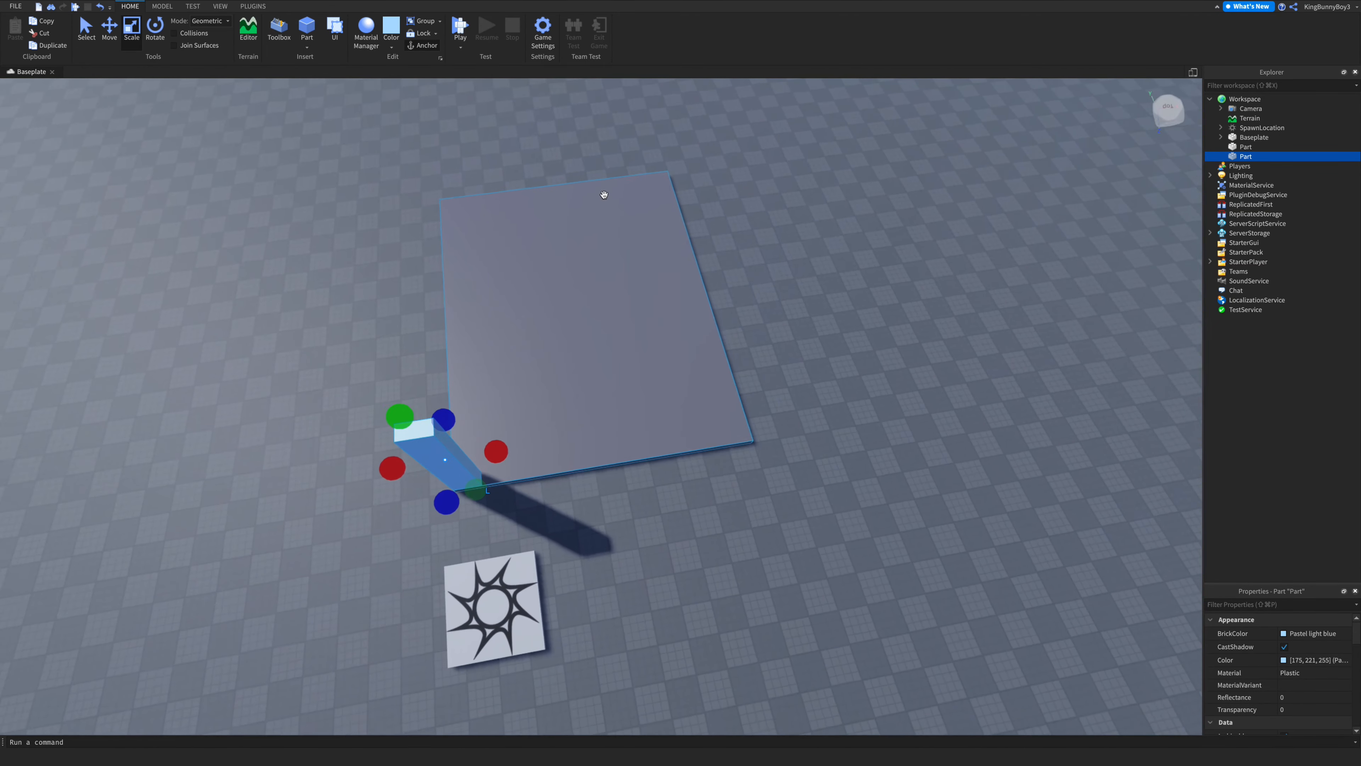
- Widen the blue panel along the plate's edge into a wall
left_click_drag(494, 451, 622, 431)
key("w")
right_click_drag(672, 438, 698, 463)
left_click(700, 464)
key("s")
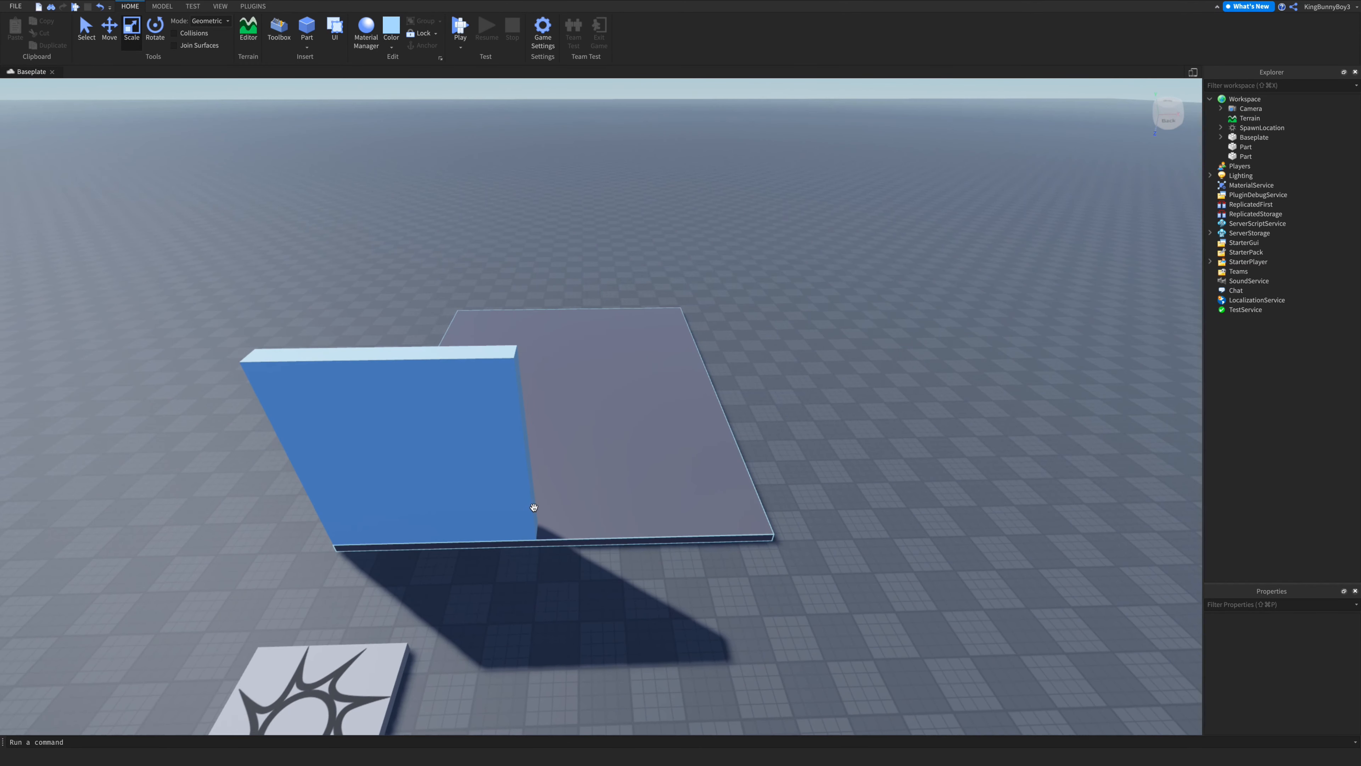
- Duplicate the blue wall and stretch the copy sideways past the wall's edge
left_click(533, 507)
left_click_drag(558, 453, 558, 450)
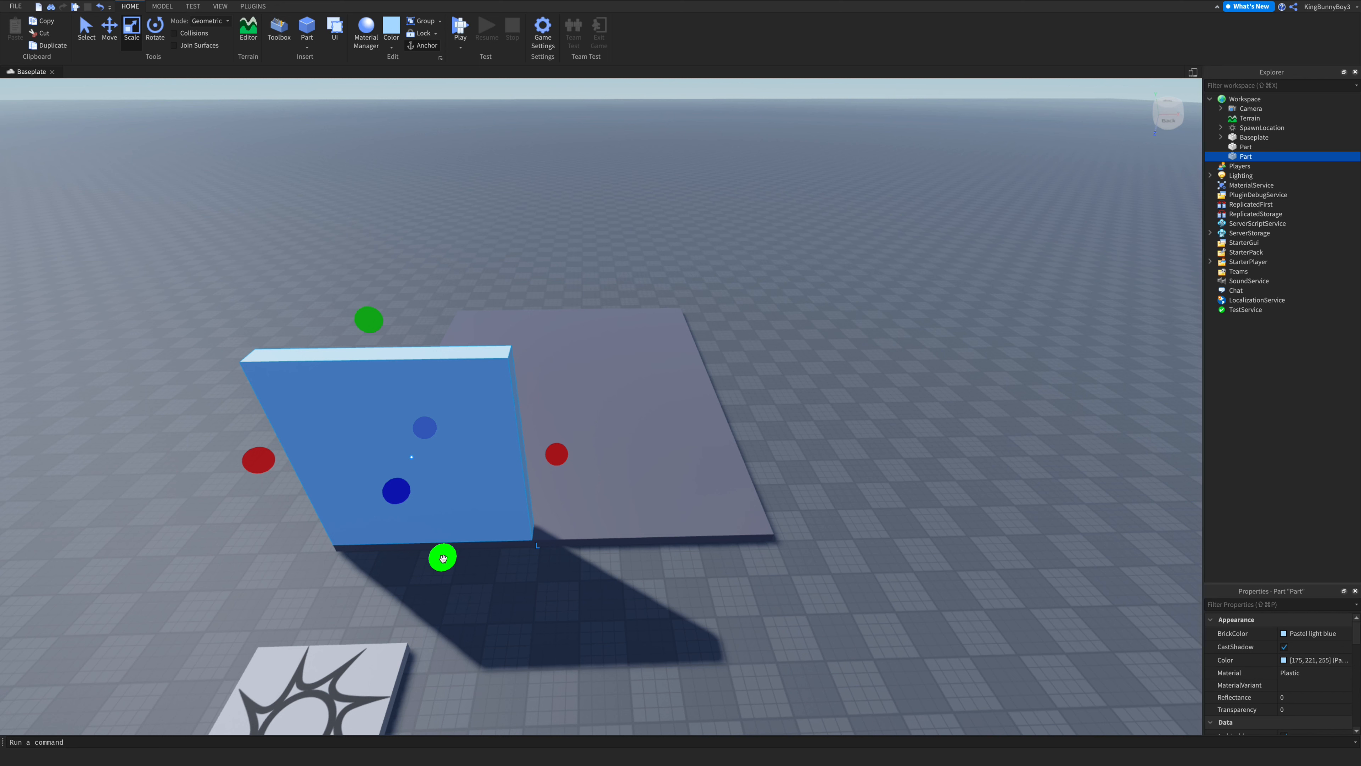
key("super+d")
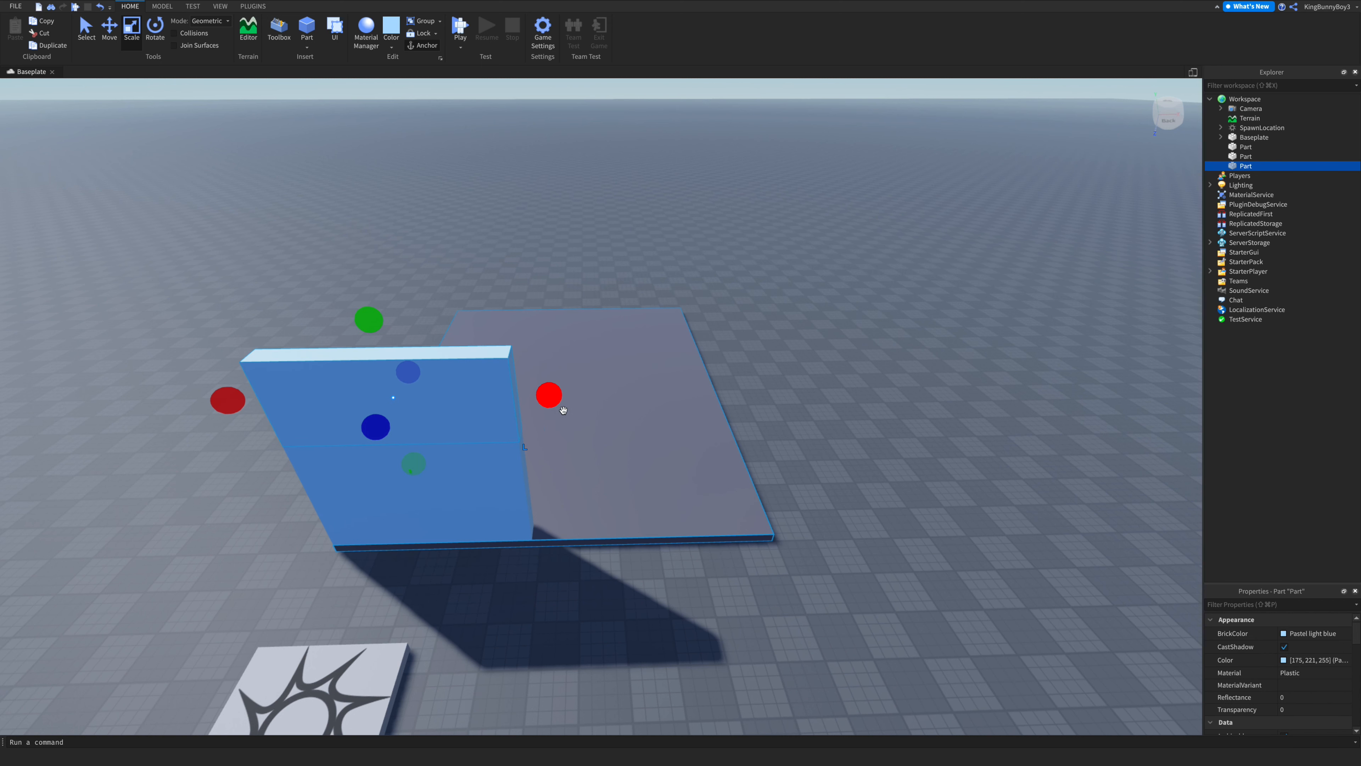
left_click_drag(555, 400, 709, 420)
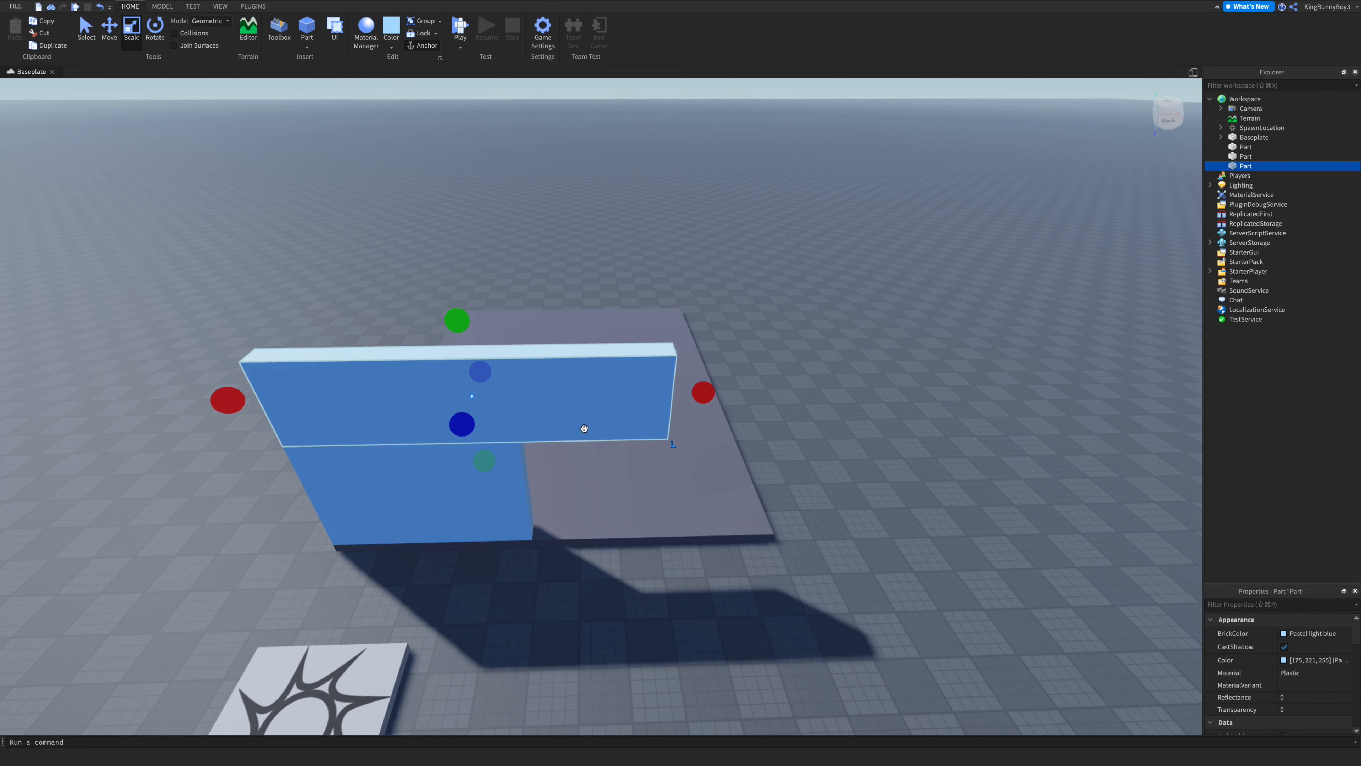
- Duplicate the stretched panel and shrink the copy from its far end into a wall segment beyond the doorway gap
key("ctrl+d")
left_click_drag(214, 403, 645, 556)
right_click_drag(692, 556, 690, 553)
scroll(691, 556, "up", 10)
scroll(690, 553, "up", 3)
scroll(690, 553, "down", 5)
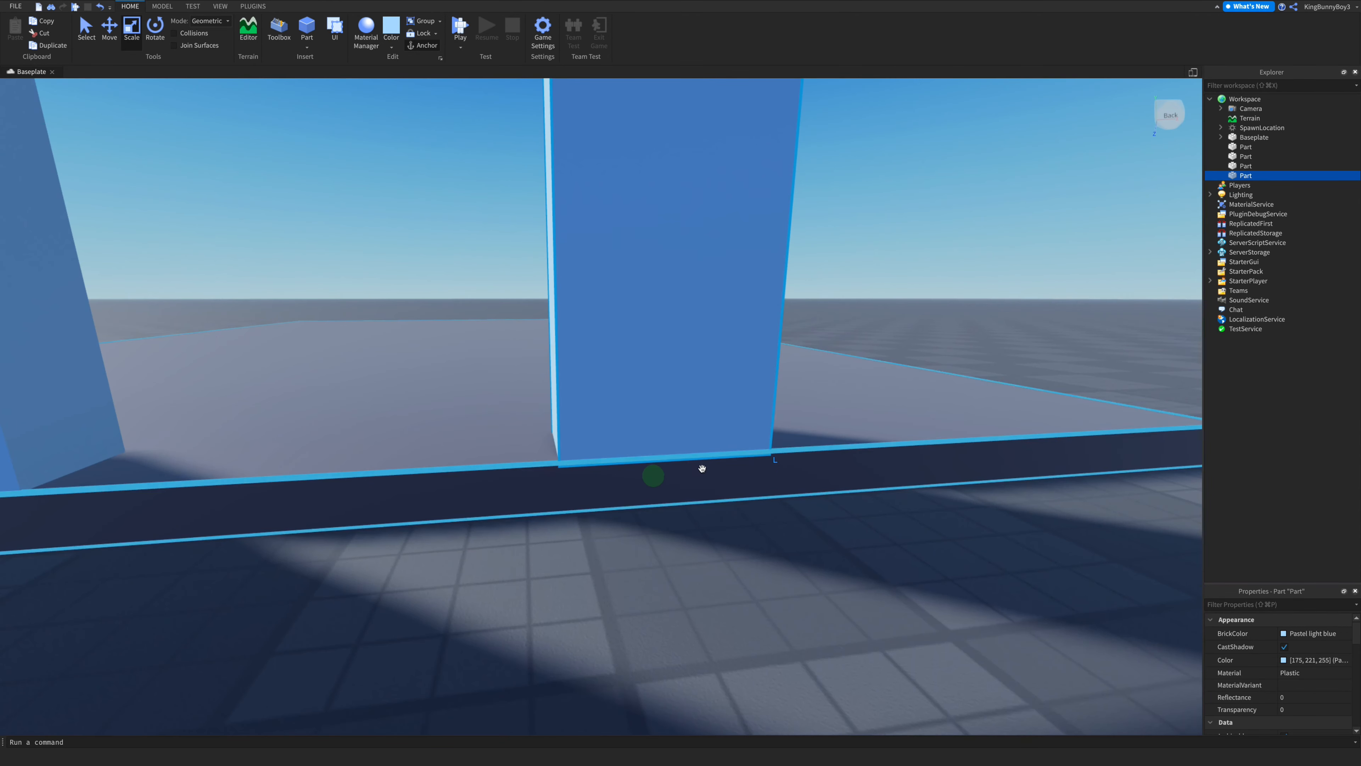
- Widen the wall segment beyond the doorway out to the plate's corner
left_click_drag(652, 474, 651, 477)
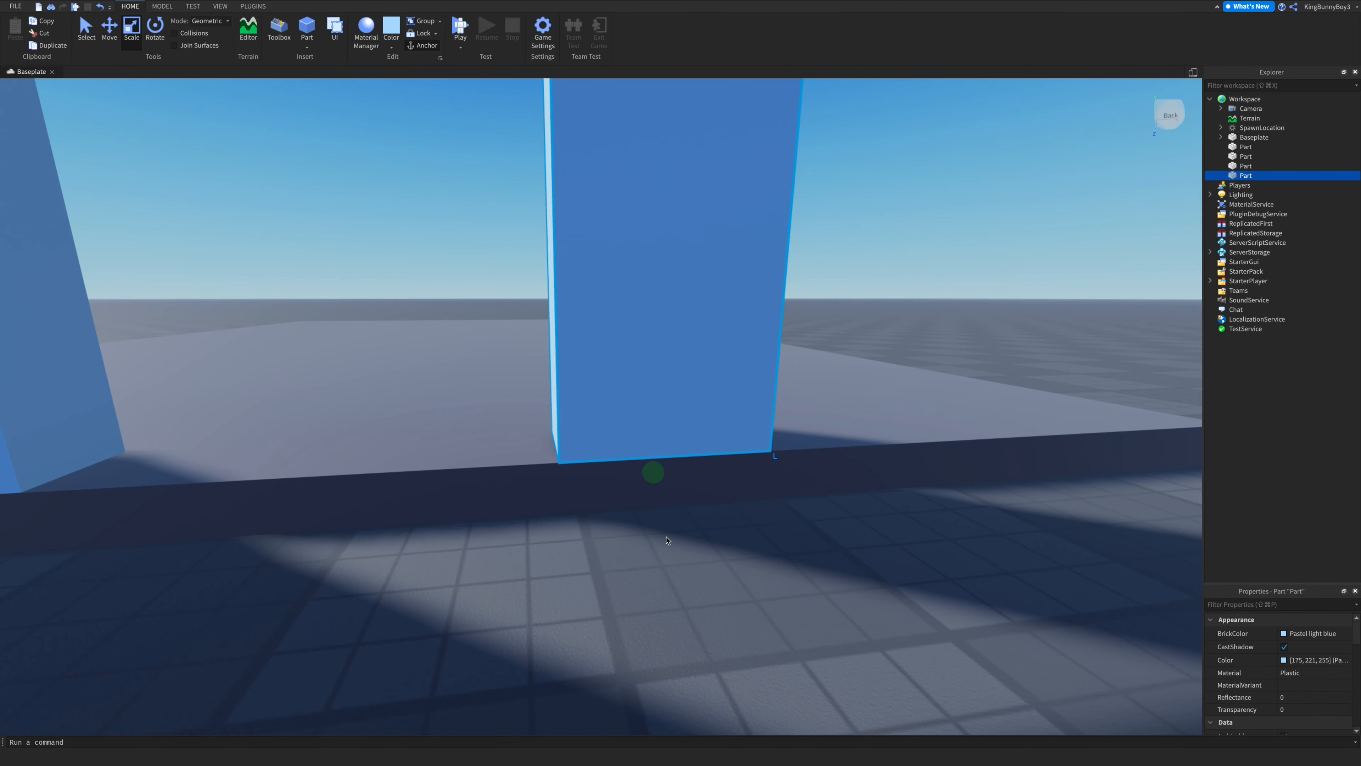
left_click(666, 537)
scroll(666, 538, "down", 10)
right_click_drag(666, 537, 647, 523)
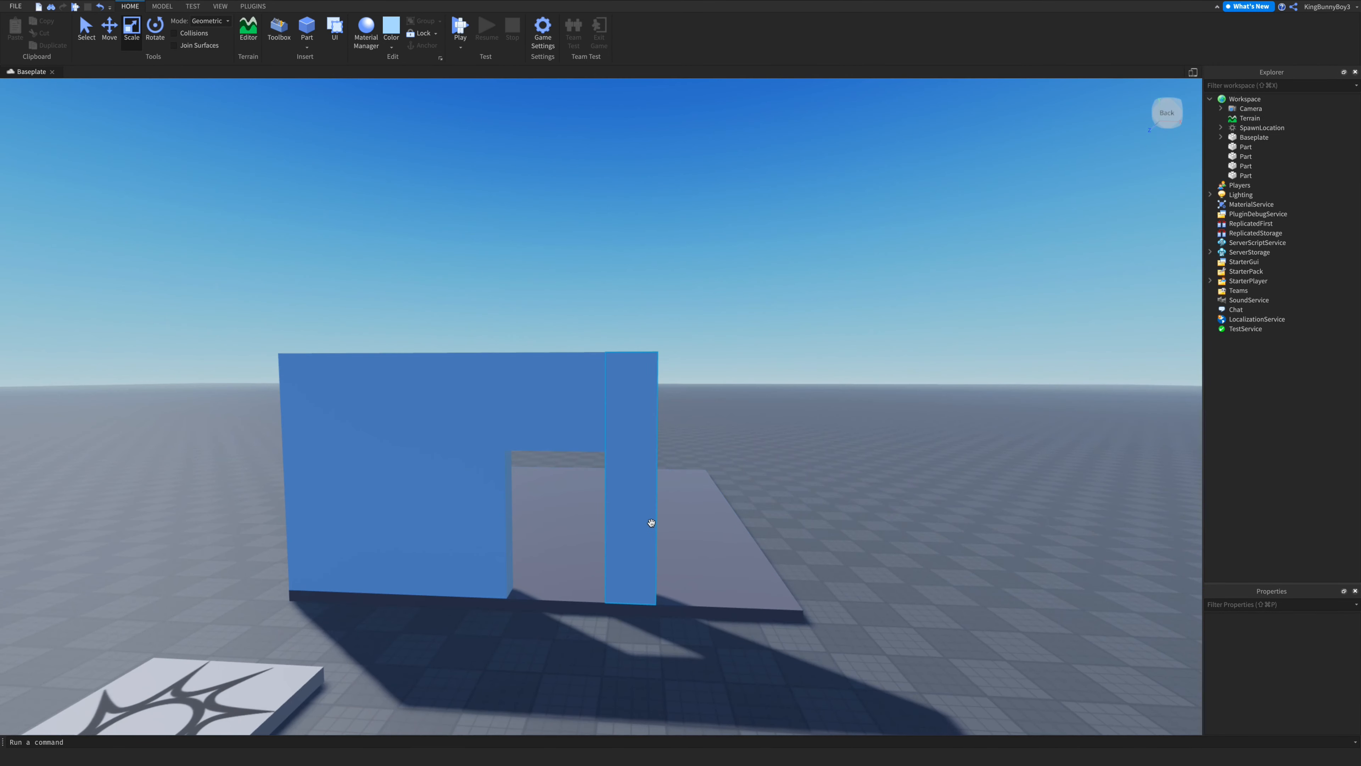
left_click(648, 523)
left_click_drag(690, 477, 835, 495)
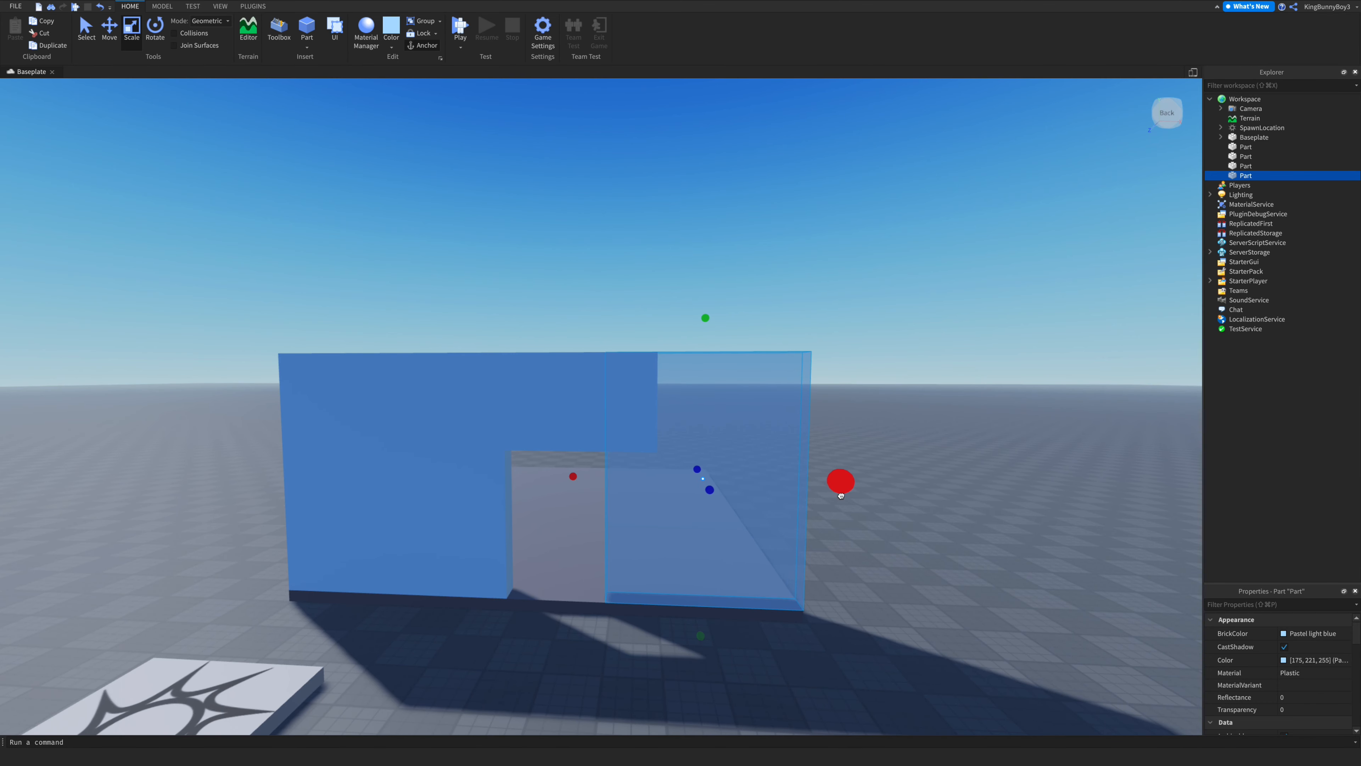
left_click_drag(841, 494, 841, 493)
left_click(872, 547)
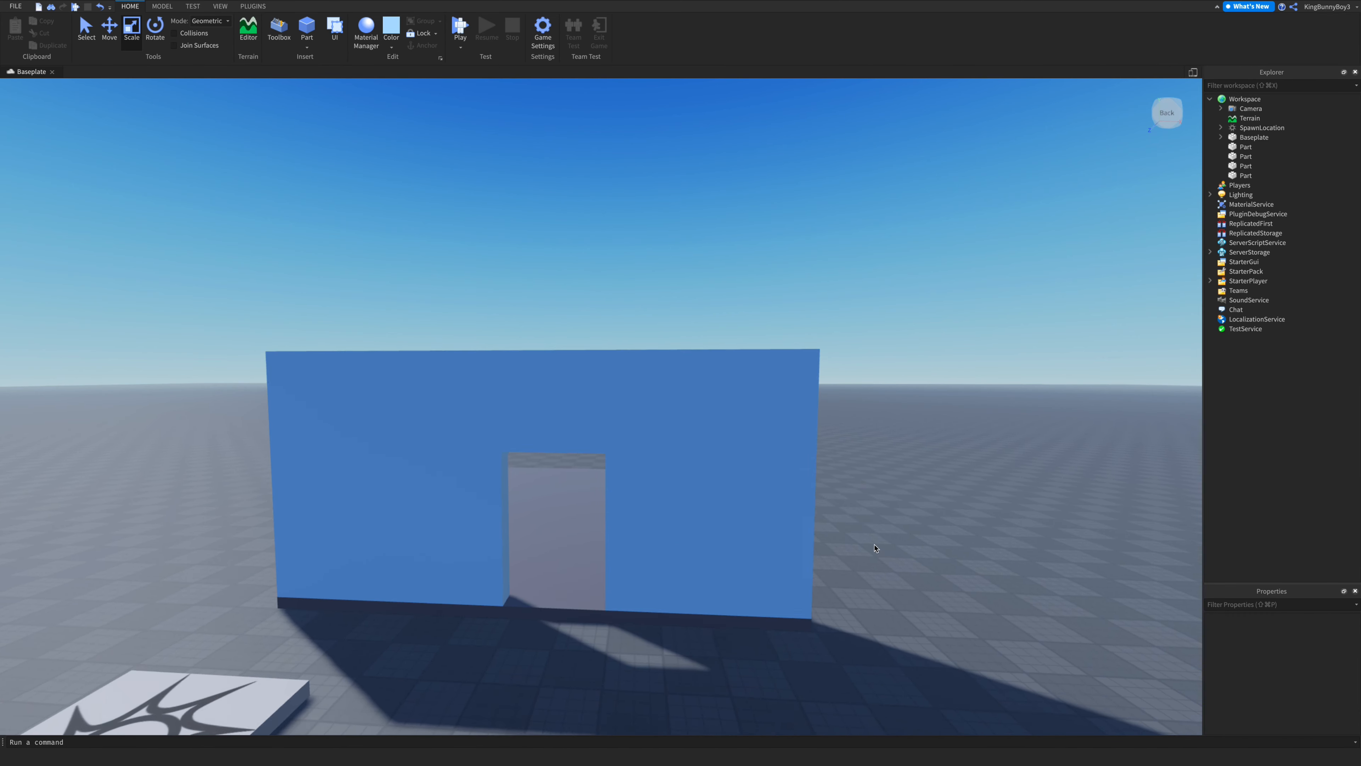
- Inspect the doorway wall's pieces from the front and from the side
scroll(871, 546, "up", 5)
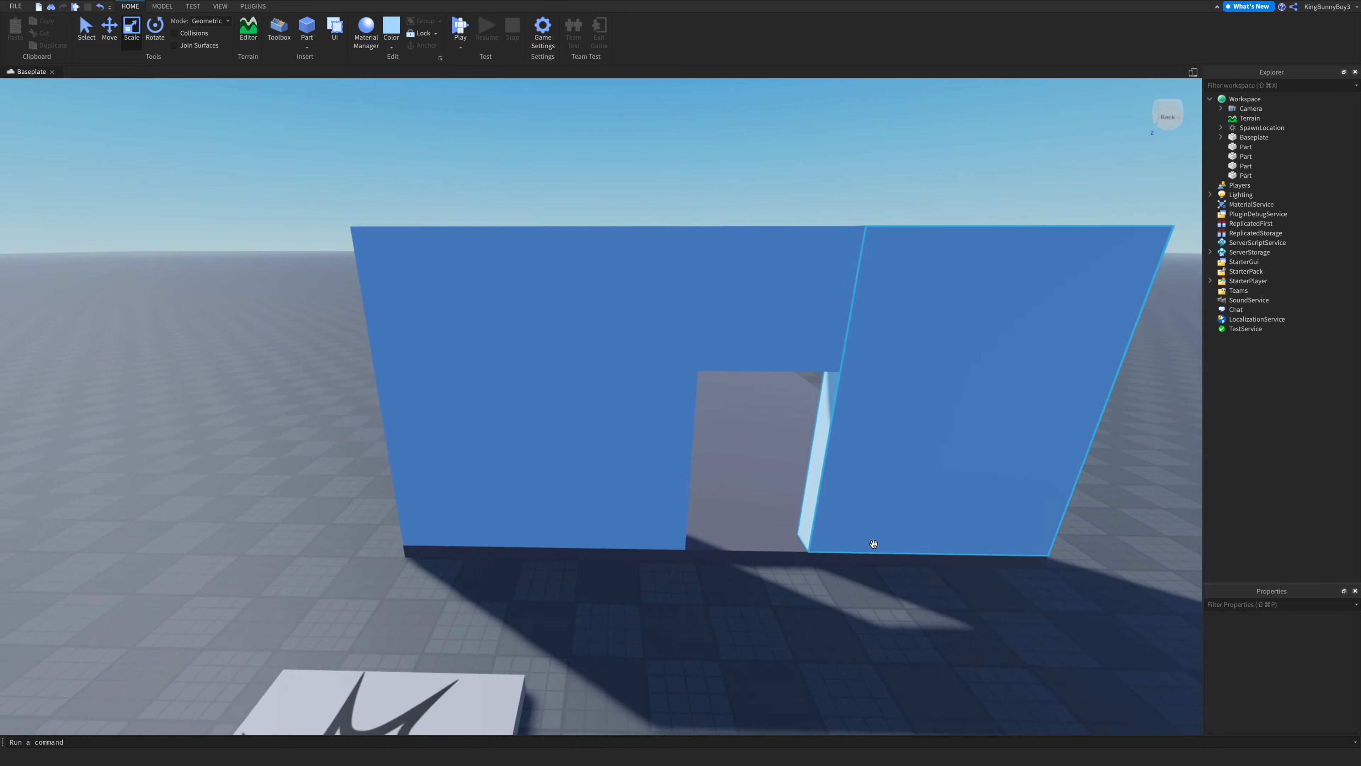
scroll(873, 544, "down", 8)
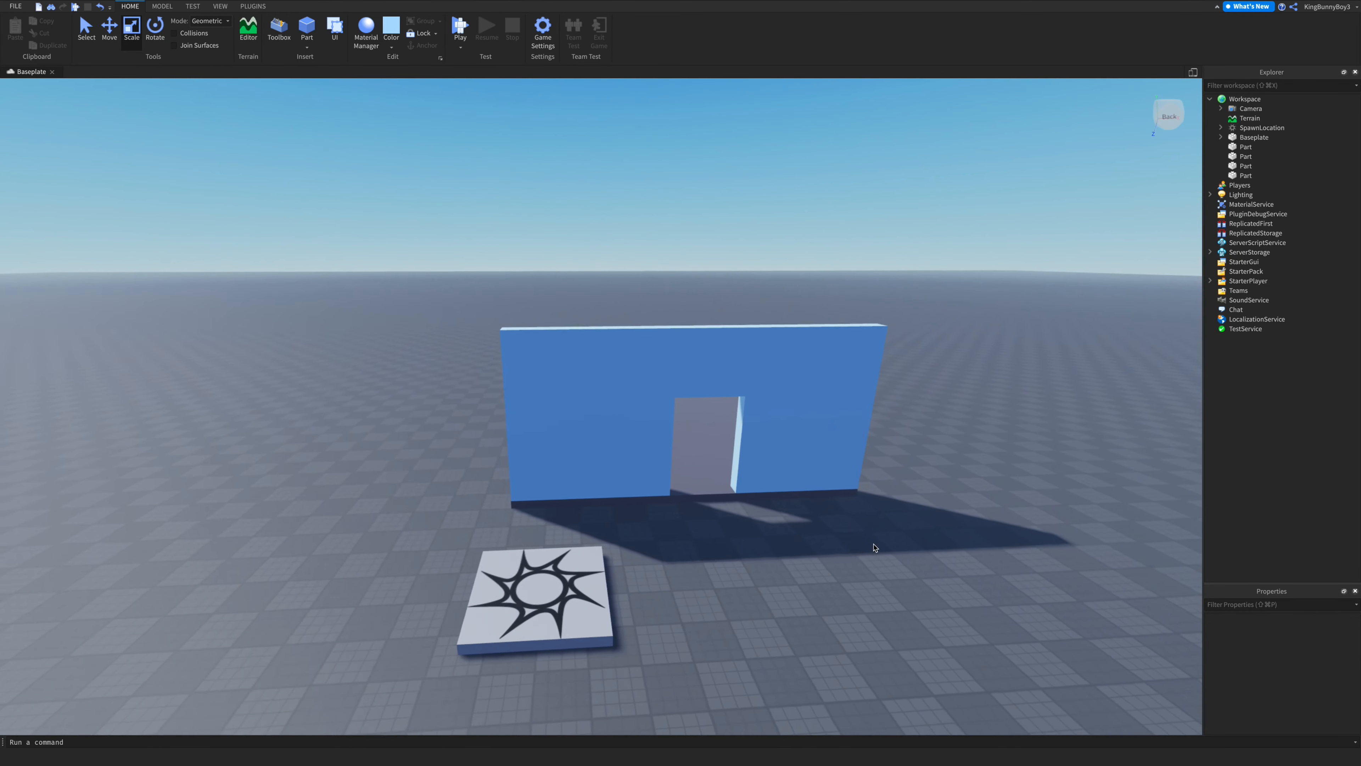
left_click(573, 456)
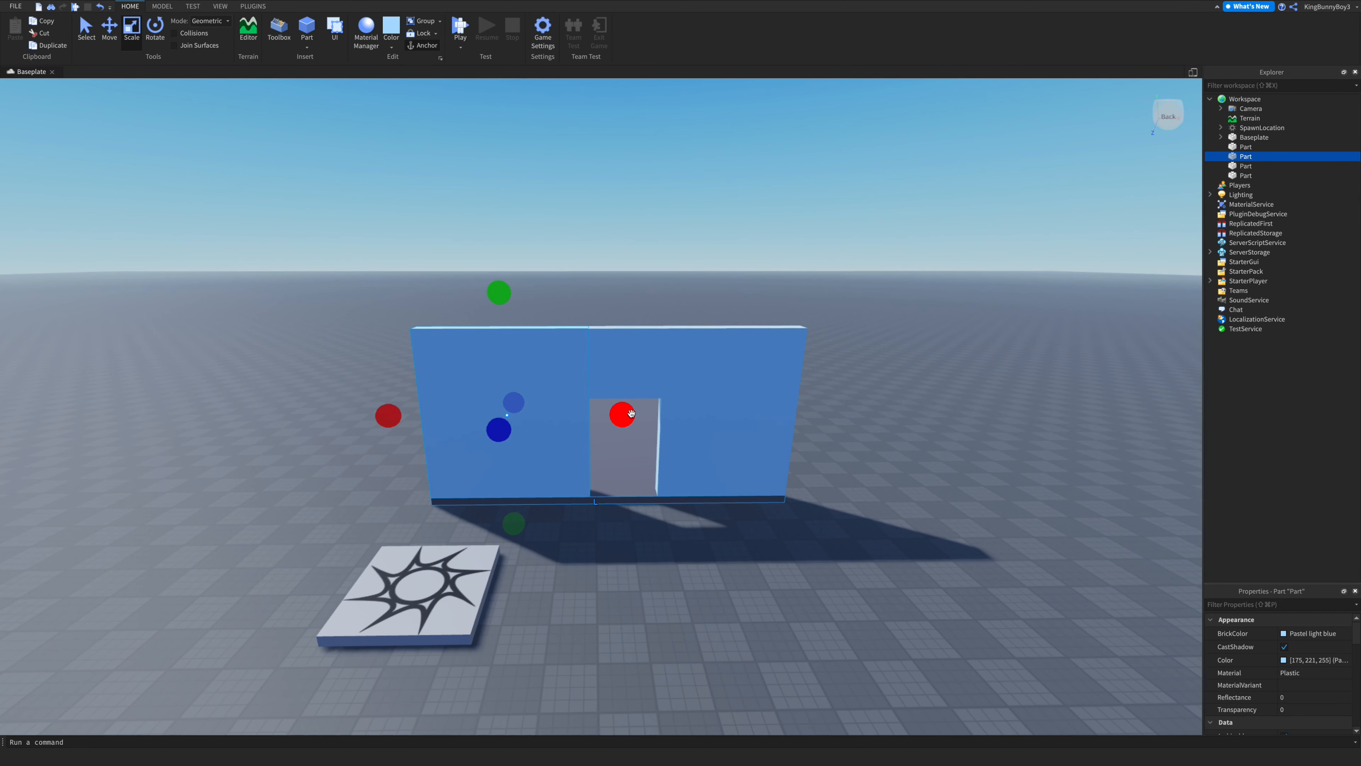
left_click(673, 448)
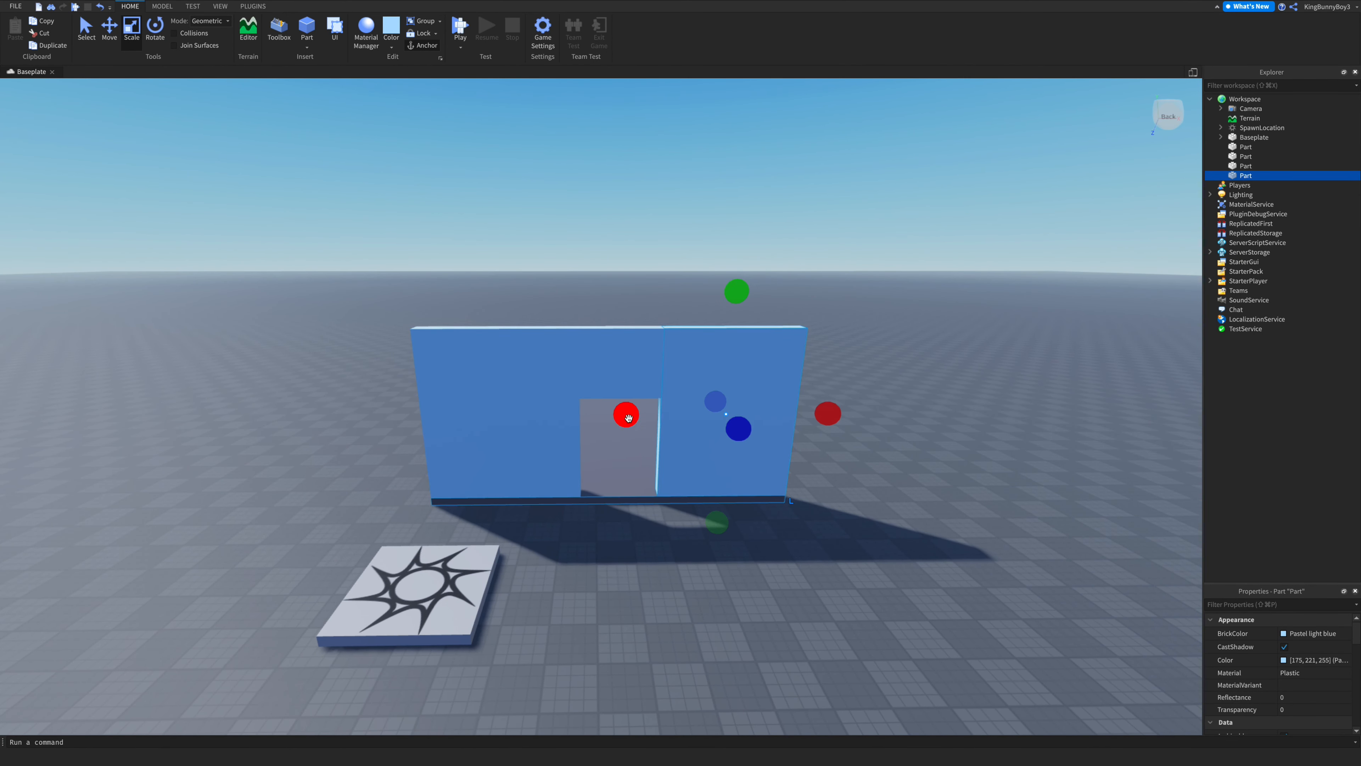
left_click_drag(629, 418, 633, 420)
left_click(732, 526)
key("w")
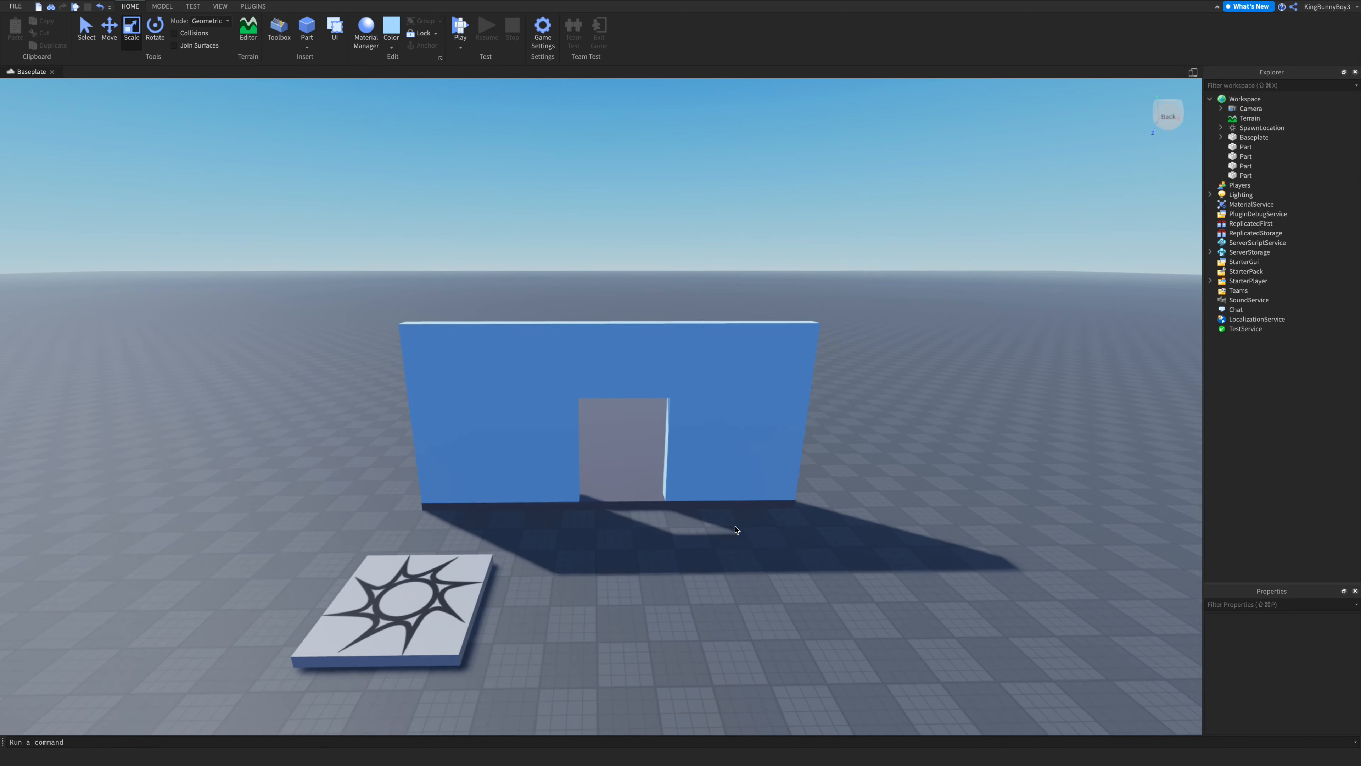
right_click_drag(732, 526, 735, 527)
key("a")
key("s")
right_click_drag(734, 526, 755, 522)
scroll(754, 523, "down", 8)
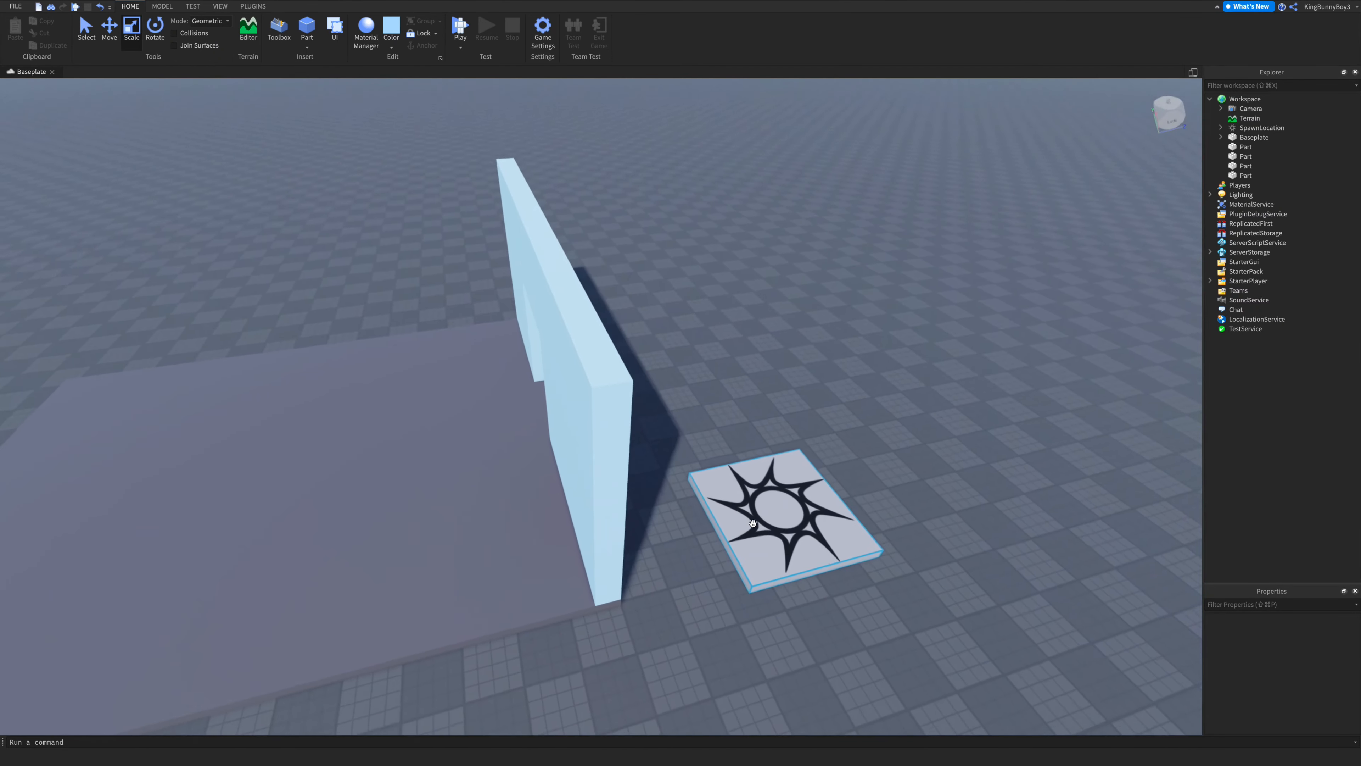
- Duplicate a front wall piece and stretch the copy into a long wall along the plate's side edge
left_click(590, 464)
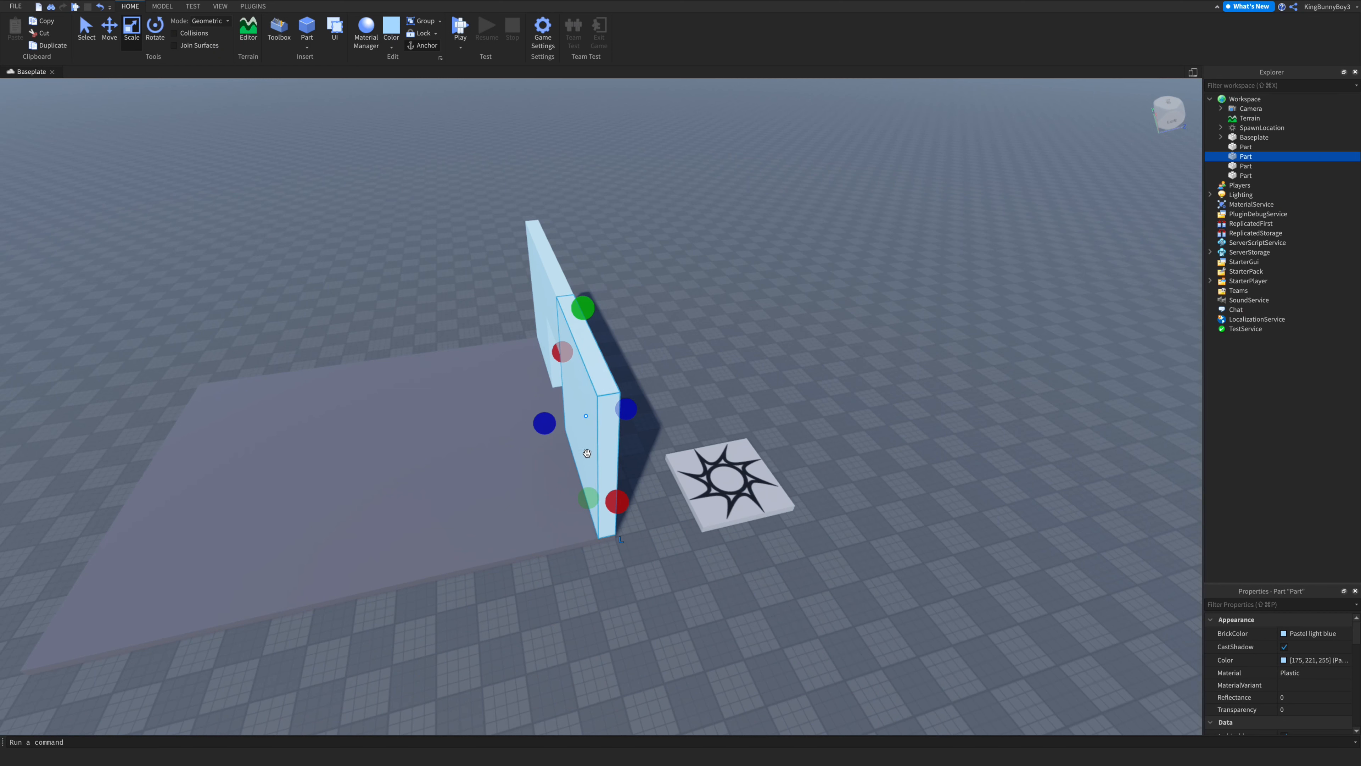
key("ctrl+d")
left_click_drag(545, 424, 572, 379)
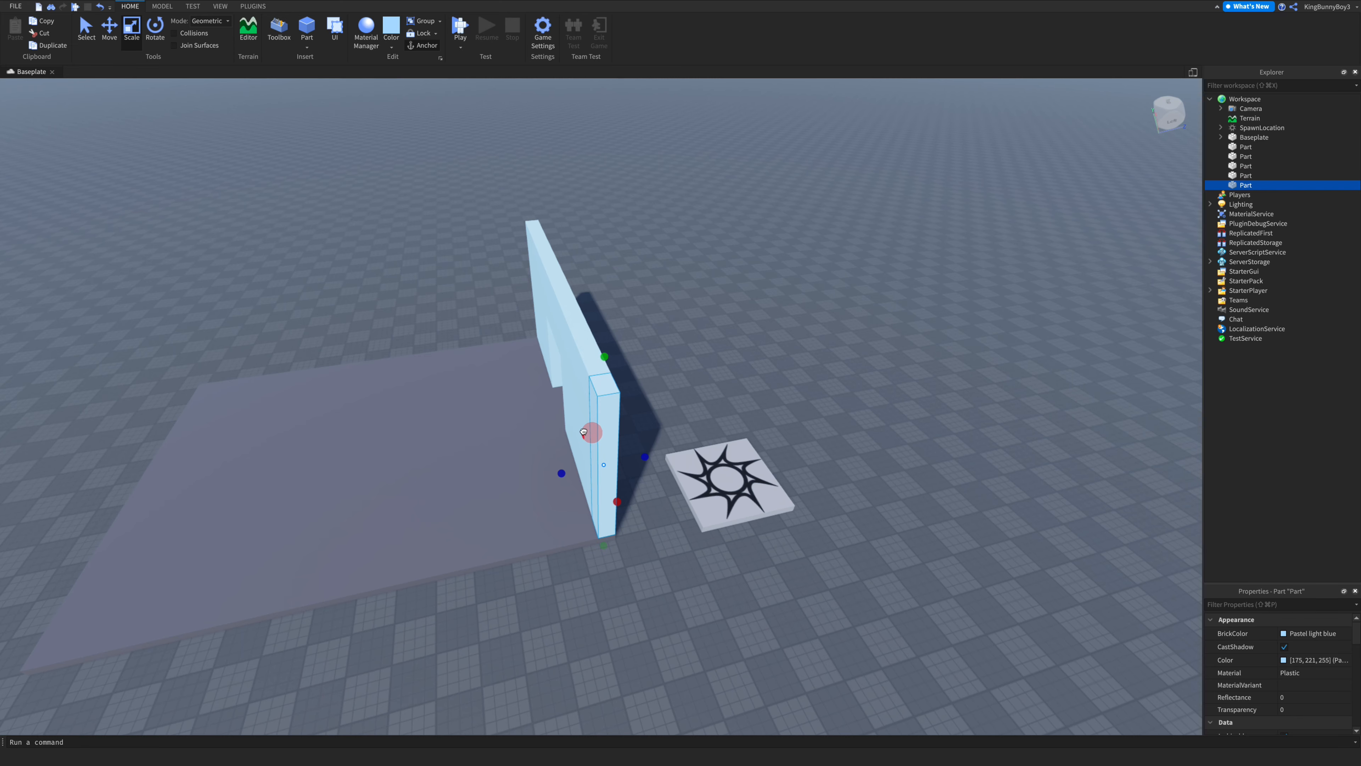
left_click_drag(554, 481, 356, 428)
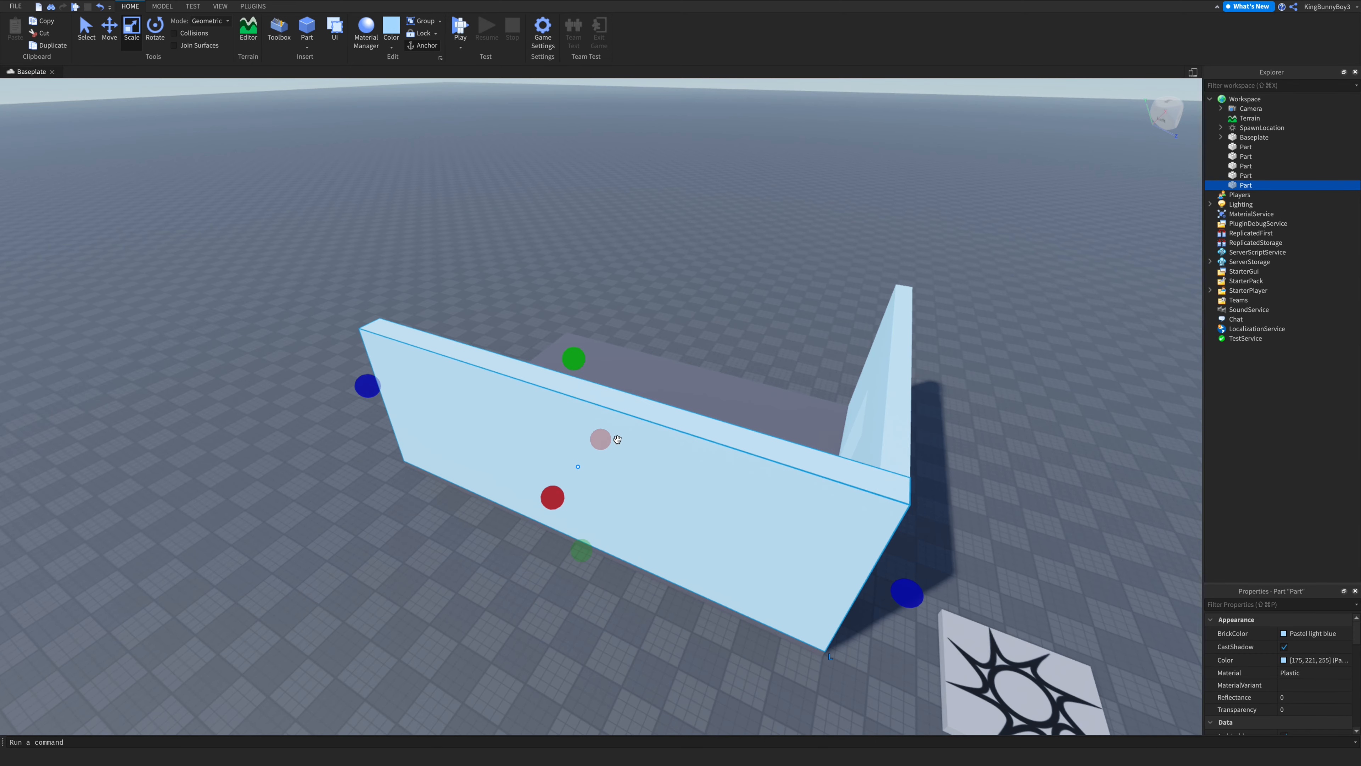
left_click_drag(601, 439, 603, 445)
left_click(1041, 495)
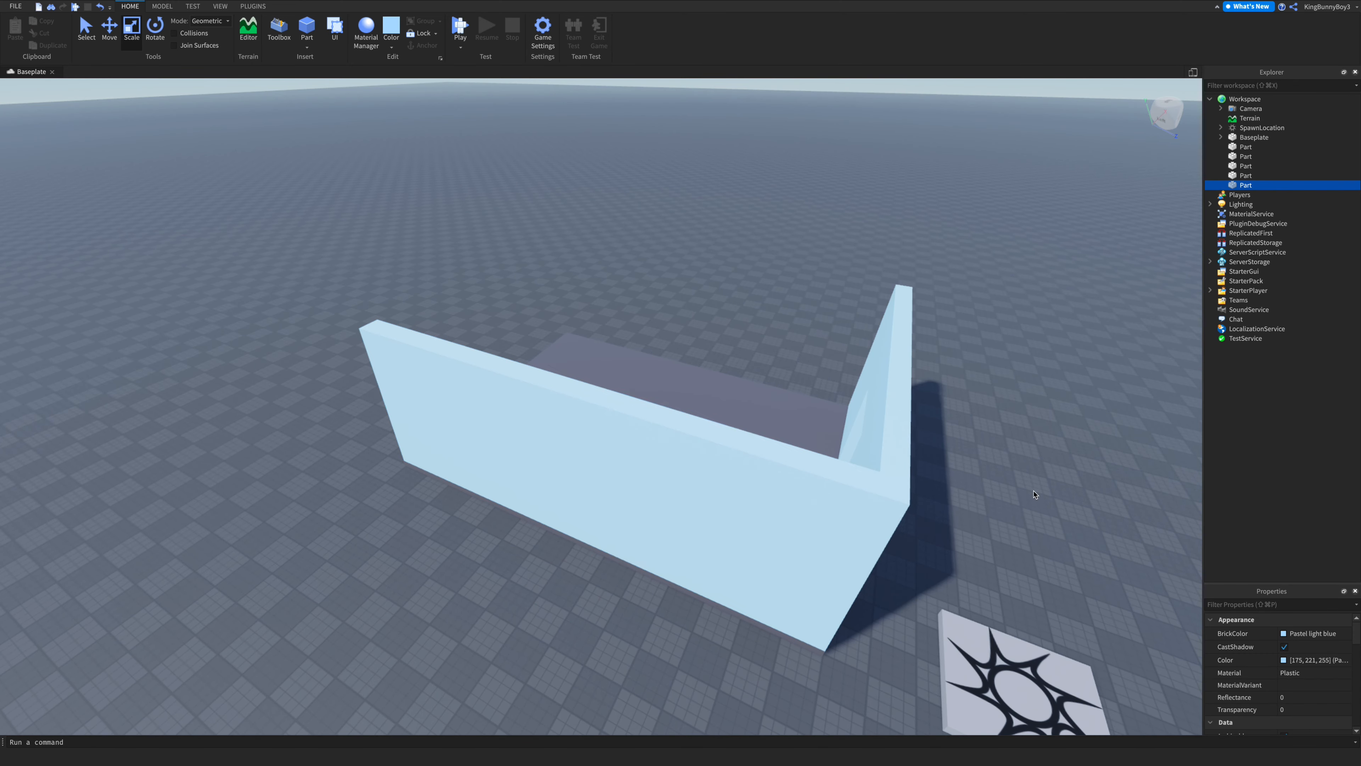
- Turn off shadow casting for the side wall
key("w")
right_click_drag(1041, 494, 1025, 476)
key("s")
key("w")
left_click(719, 386)
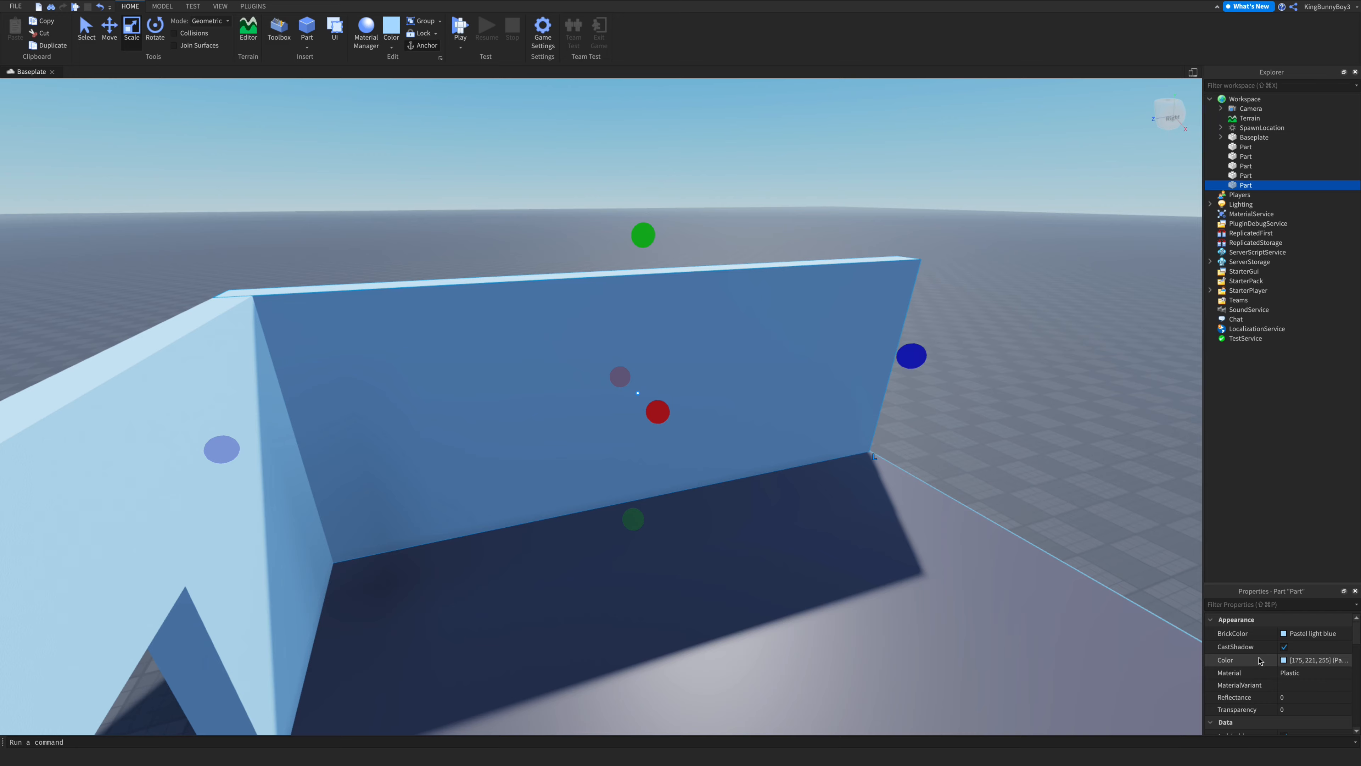
left_click(1285, 646)
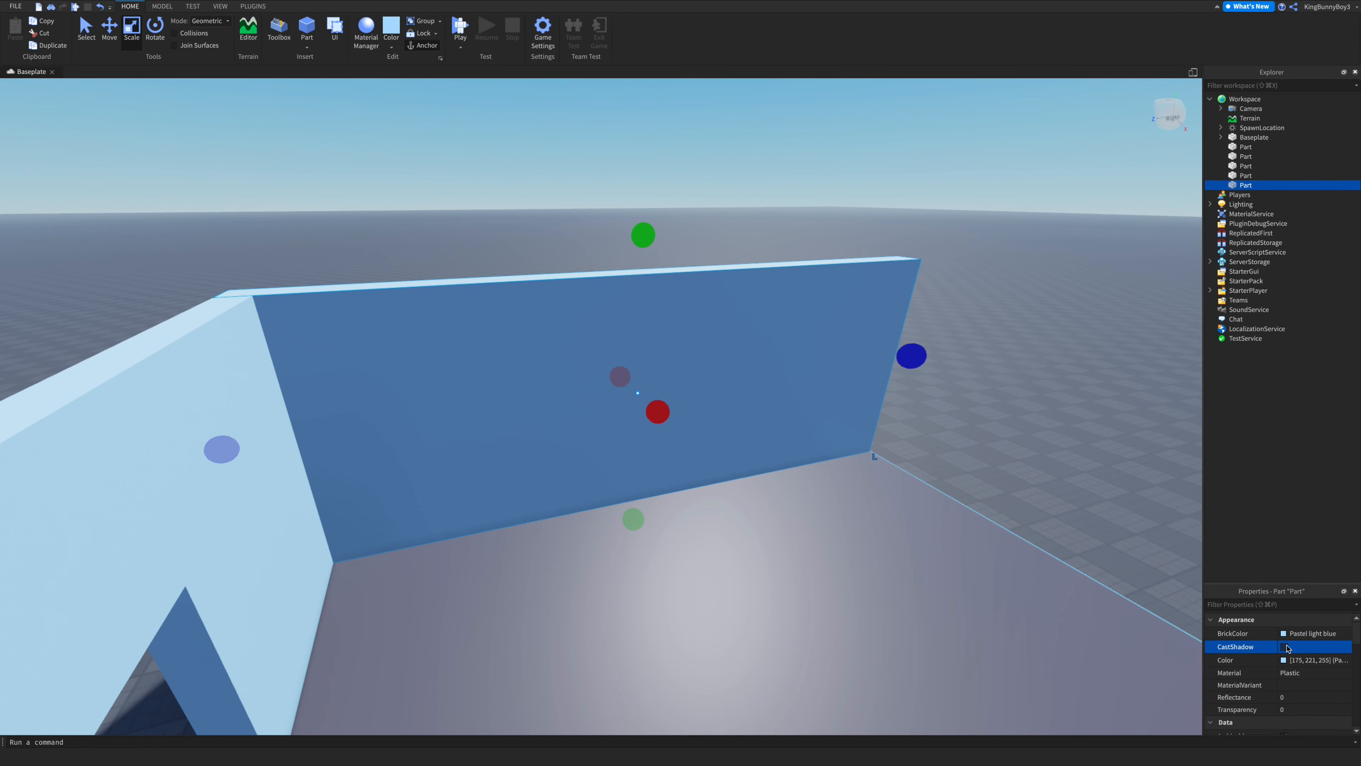
- Turn shadow casting off and back on for the front wall piece left of the doorway
left_click(1033, 446)
right_click_drag(1034, 446, 1033, 448)
scroll(550, 416, "up", 10)
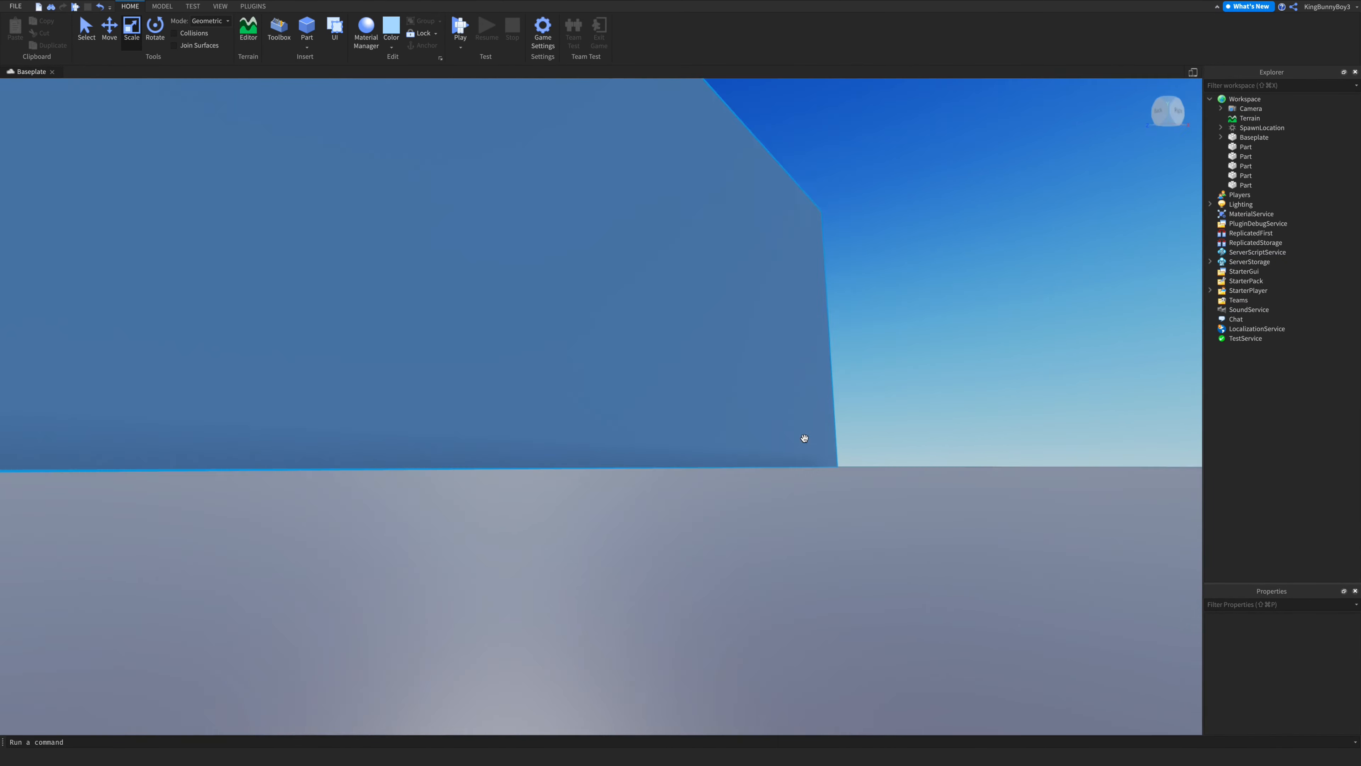
right_click_drag(804, 438, 805, 438)
scroll(804, 438, "down", 8)
left_click(622, 441)
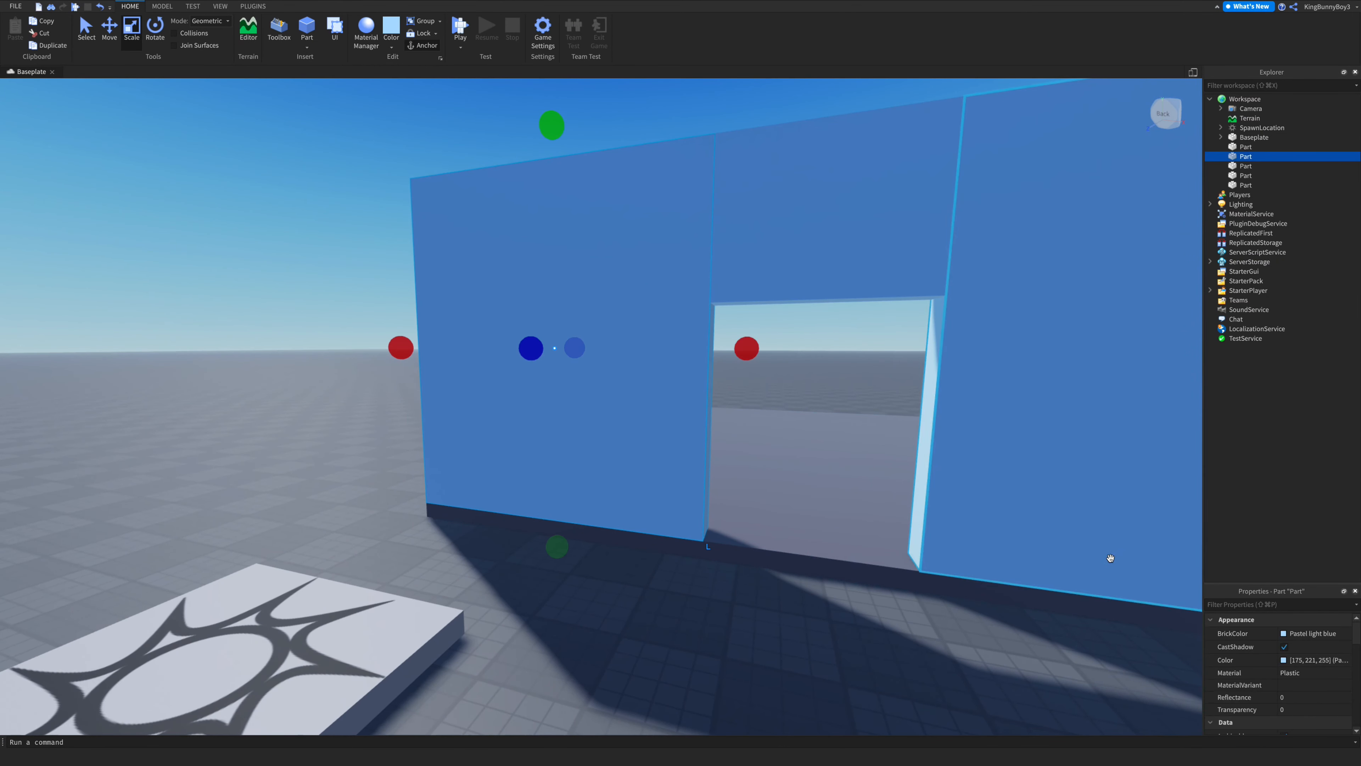
left_click(1285, 646)
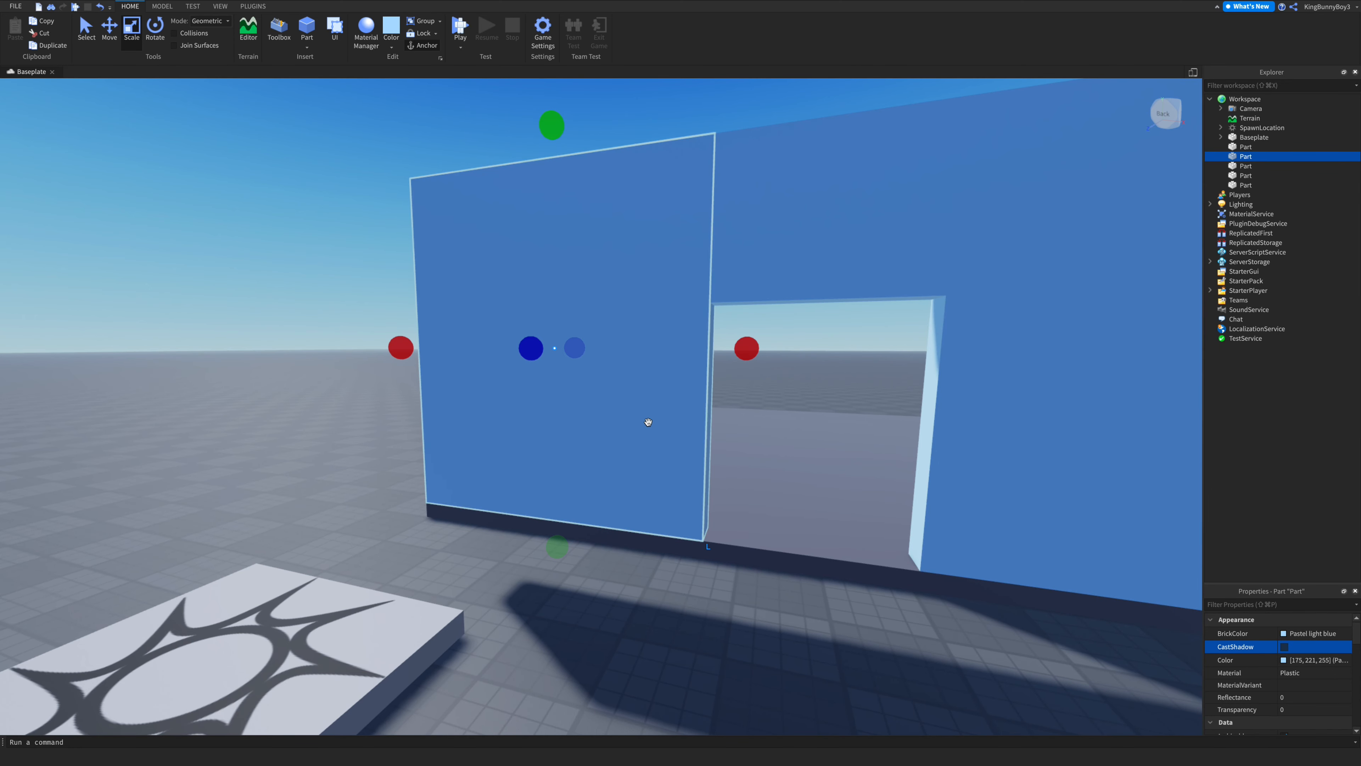
right_click_drag(648, 422, 618, 459)
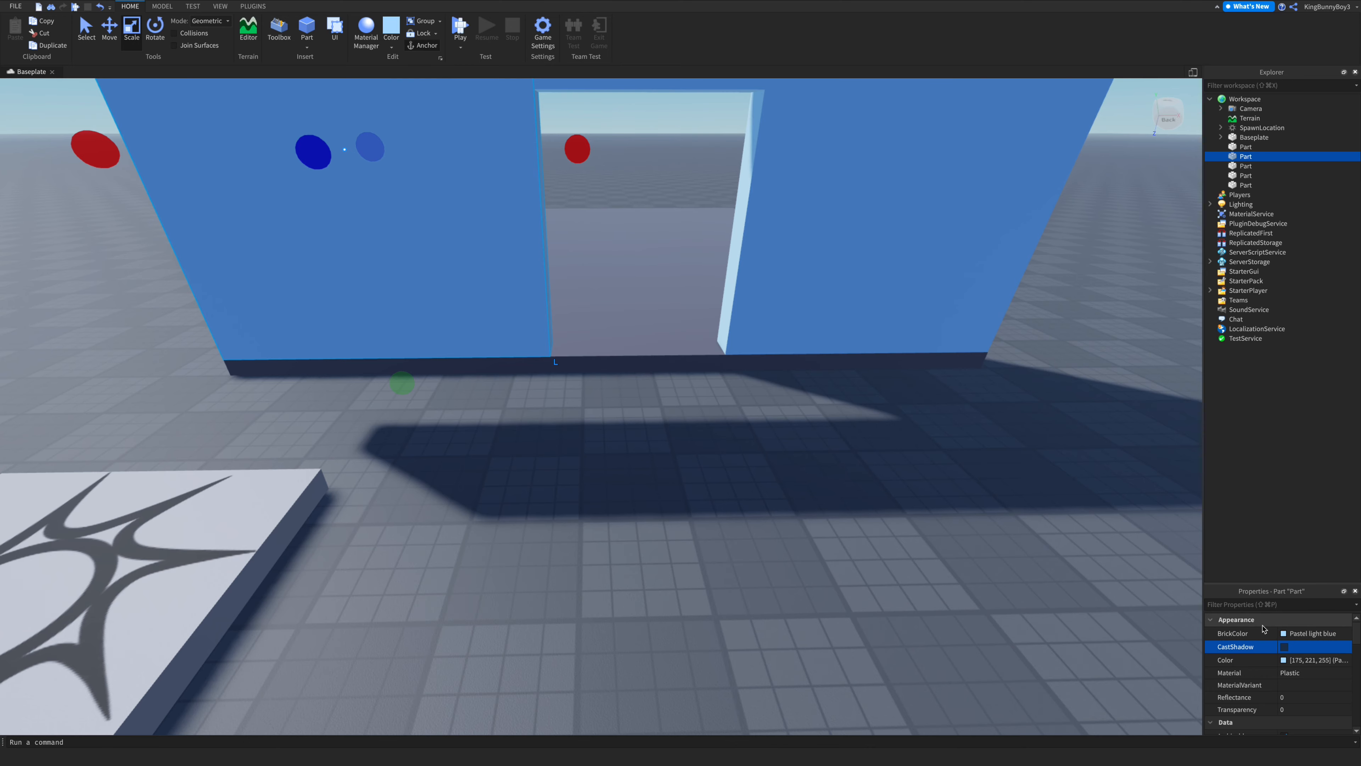
left_click(1285, 647)
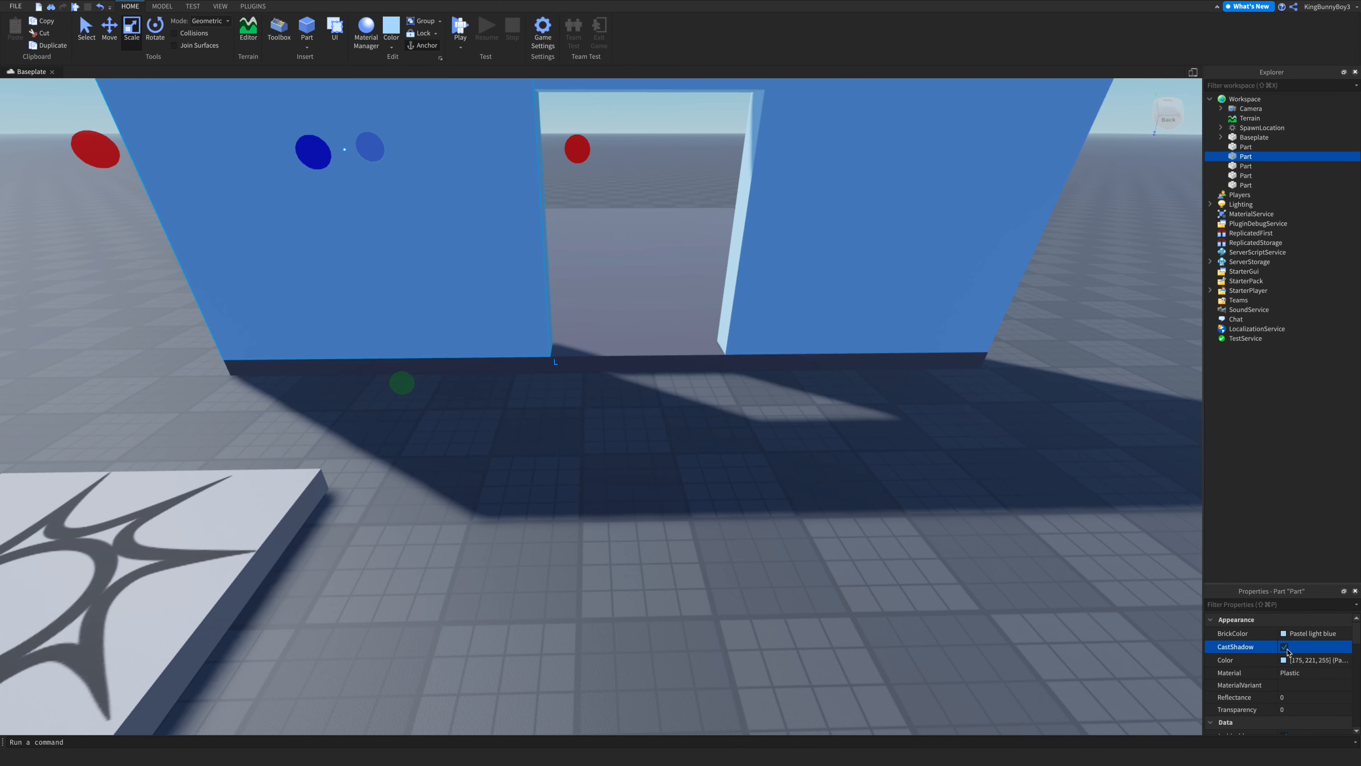
- Turn shadow casting back on for the side wall
left_click(793, 462)
key("w")
right_click_drag(793, 462, 790, 460)
key("s")
key("d")
left_click(809, 427)
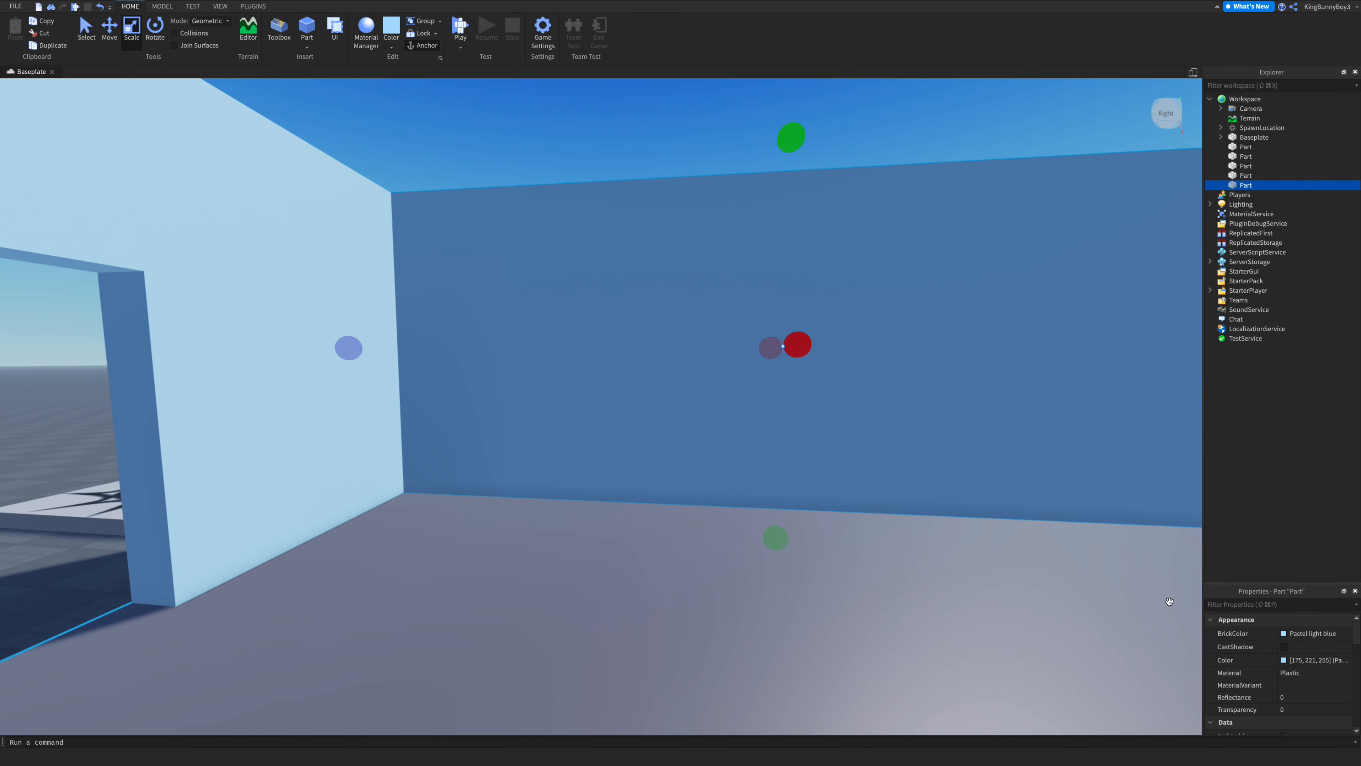
left_click(1285, 649)
right_click_drag(982, 609, 982, 610)
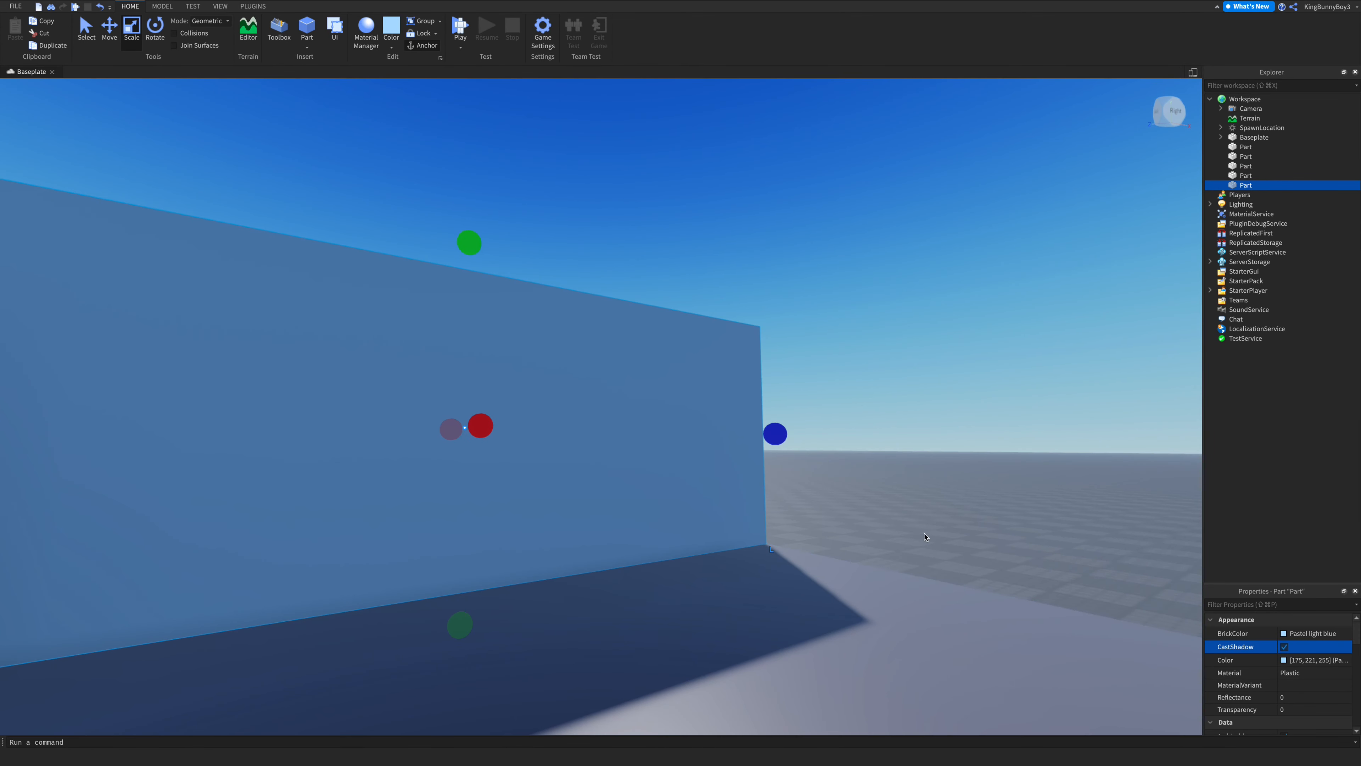
left_click(912, 519)
right_click_drag(911, 516, 911, 516)
key("s")
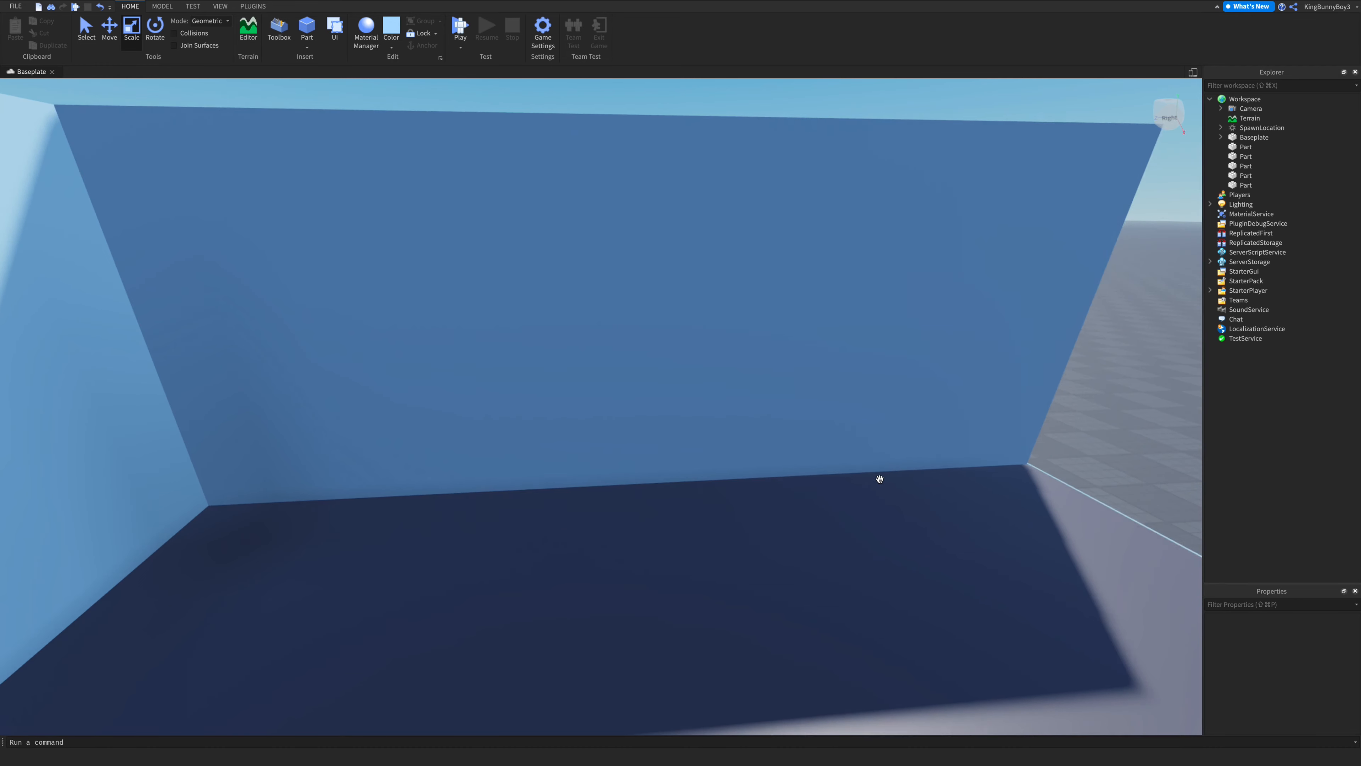
left_click(727, 375)
key("s")
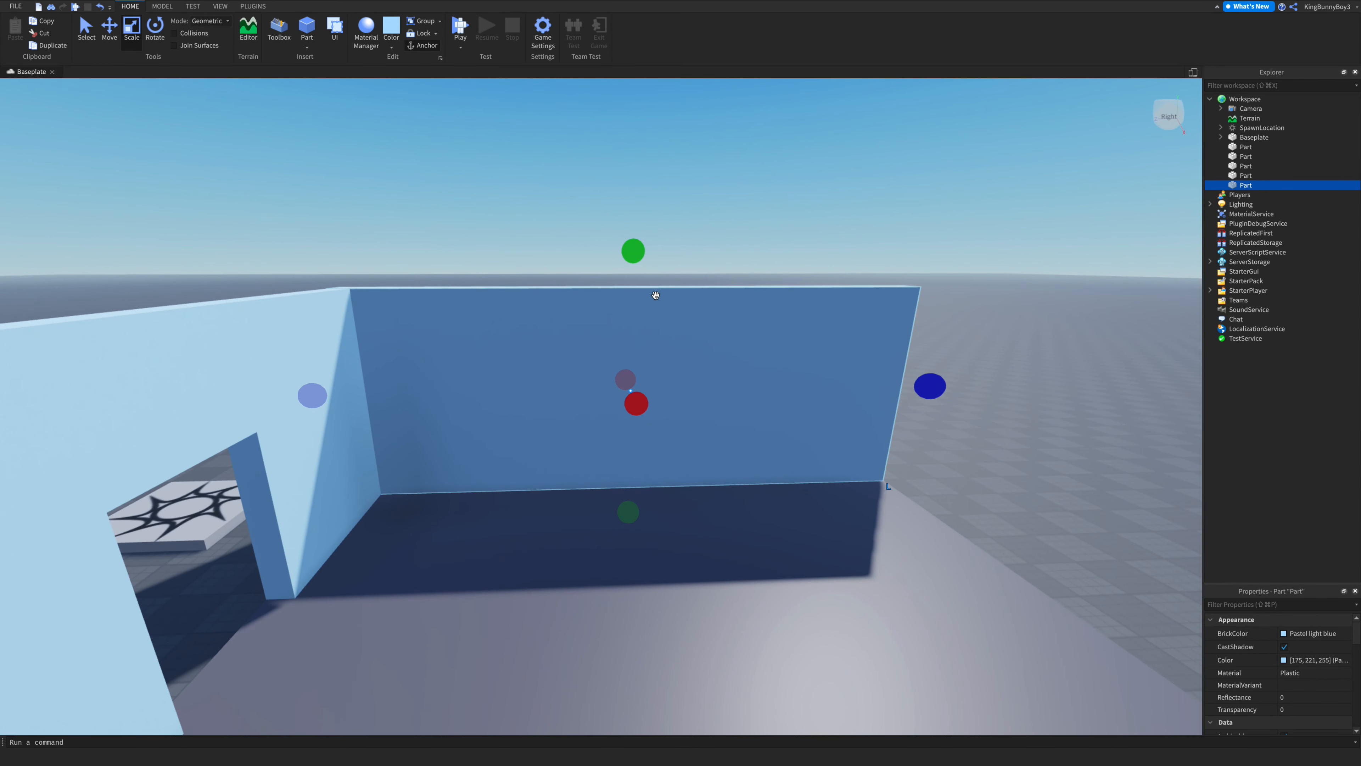
key("super+d")
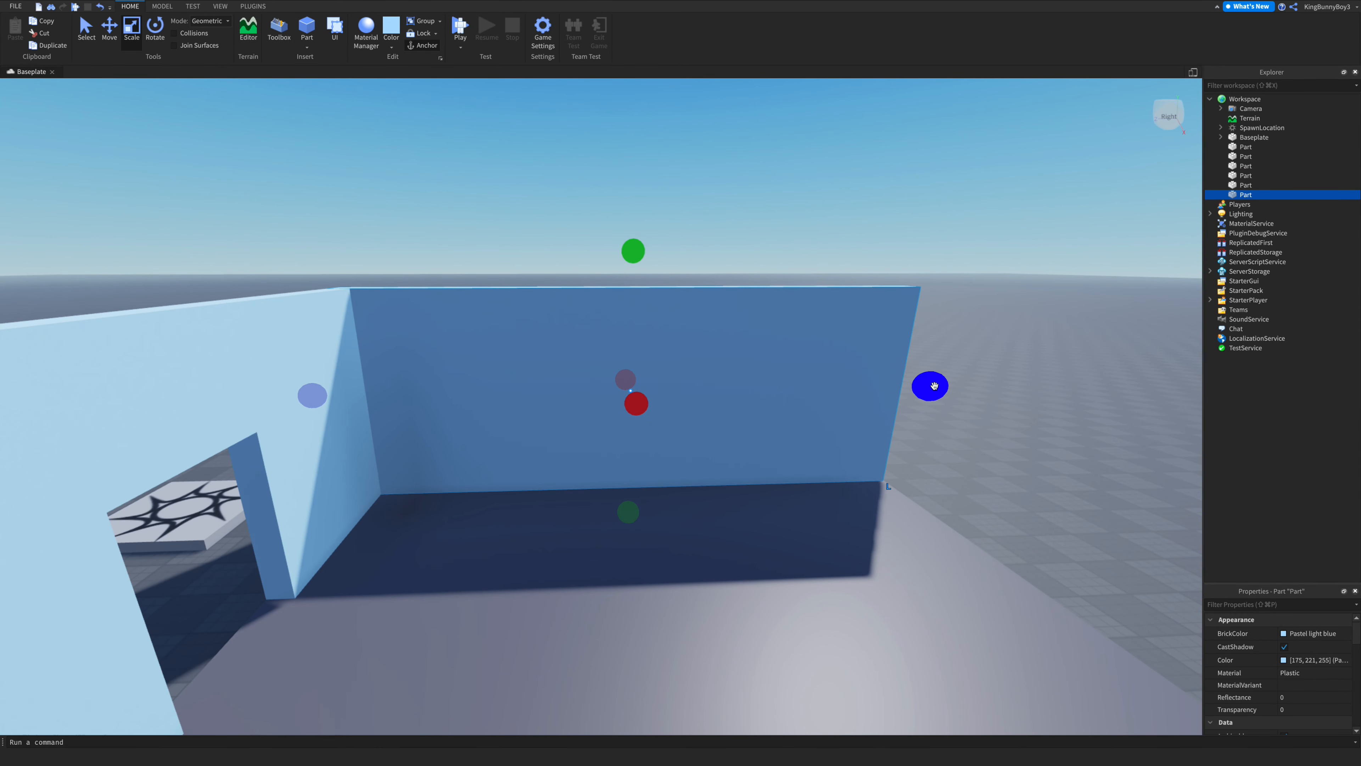
left_click_drag(646, 264, 634, 284)
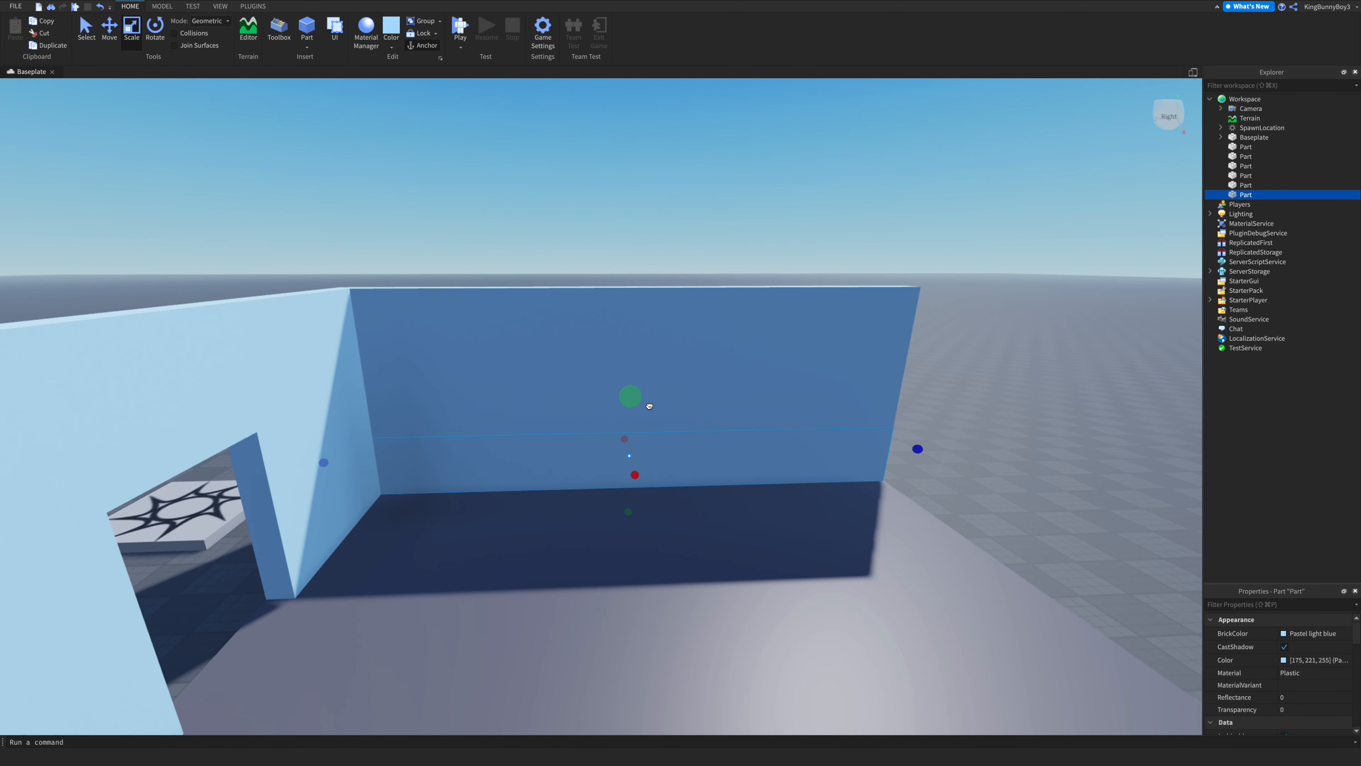
key("Delete")
- Lower the far wall into a short rail along the plate's edge
left_click(659, 386)
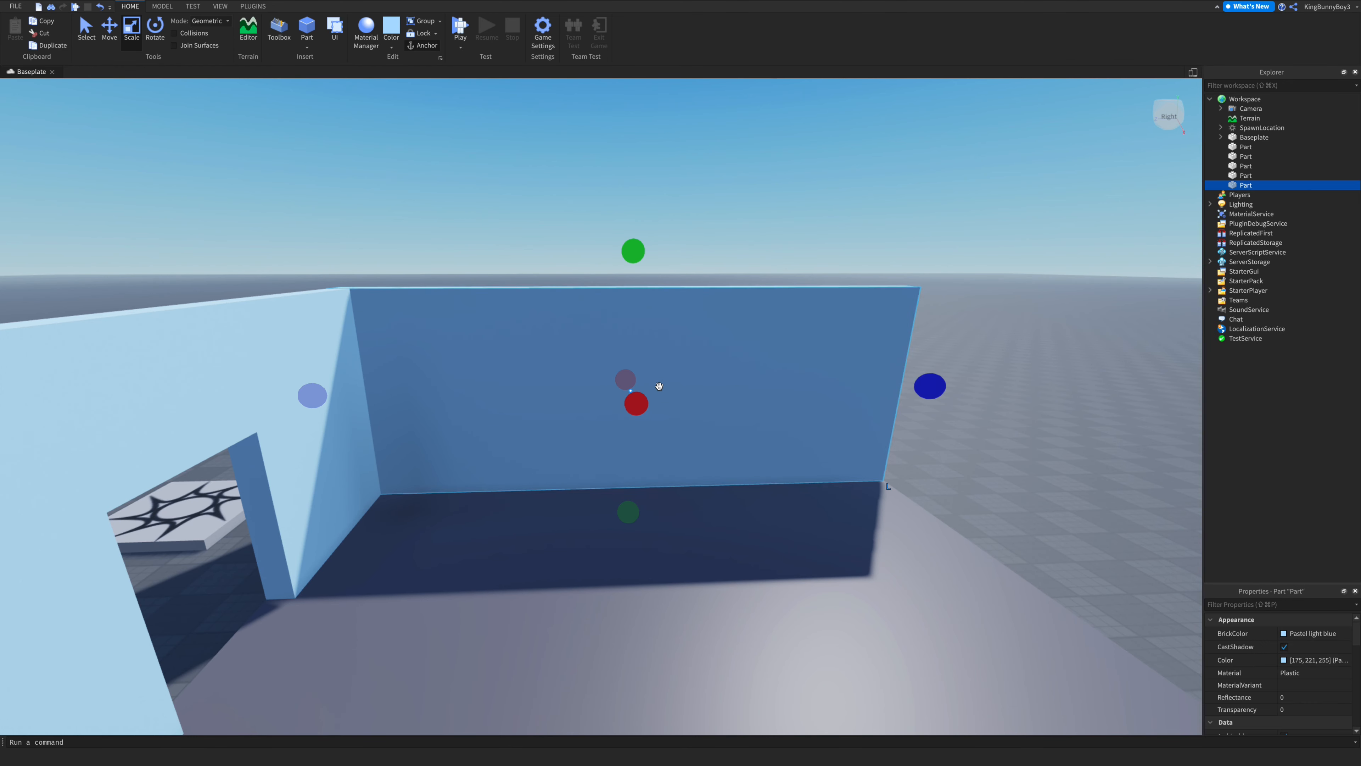
left_click_drag(630, 237, 643, 420)
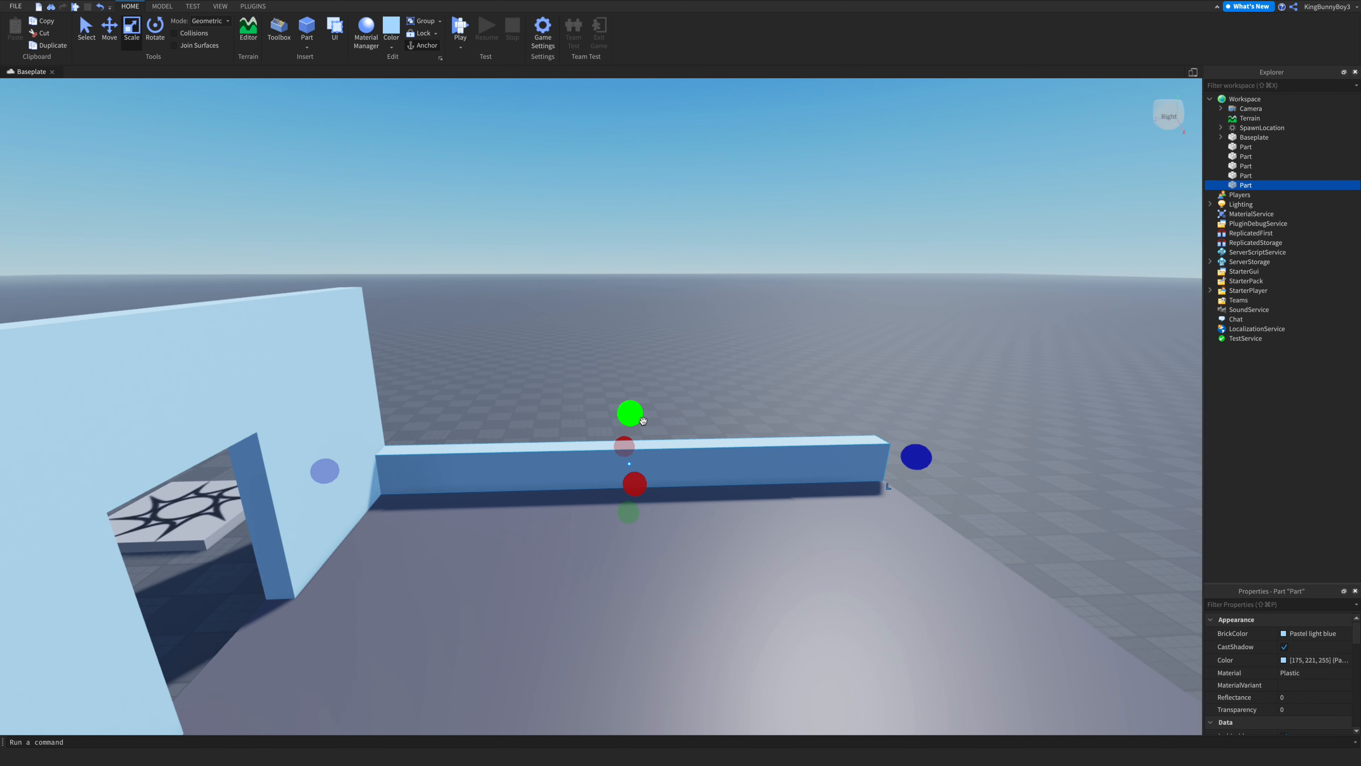
- Duplicate the rail and shape the copy into a short full-height wall section at the corner
key("super+d")
left_click_drag(911, 455, 707, 454)
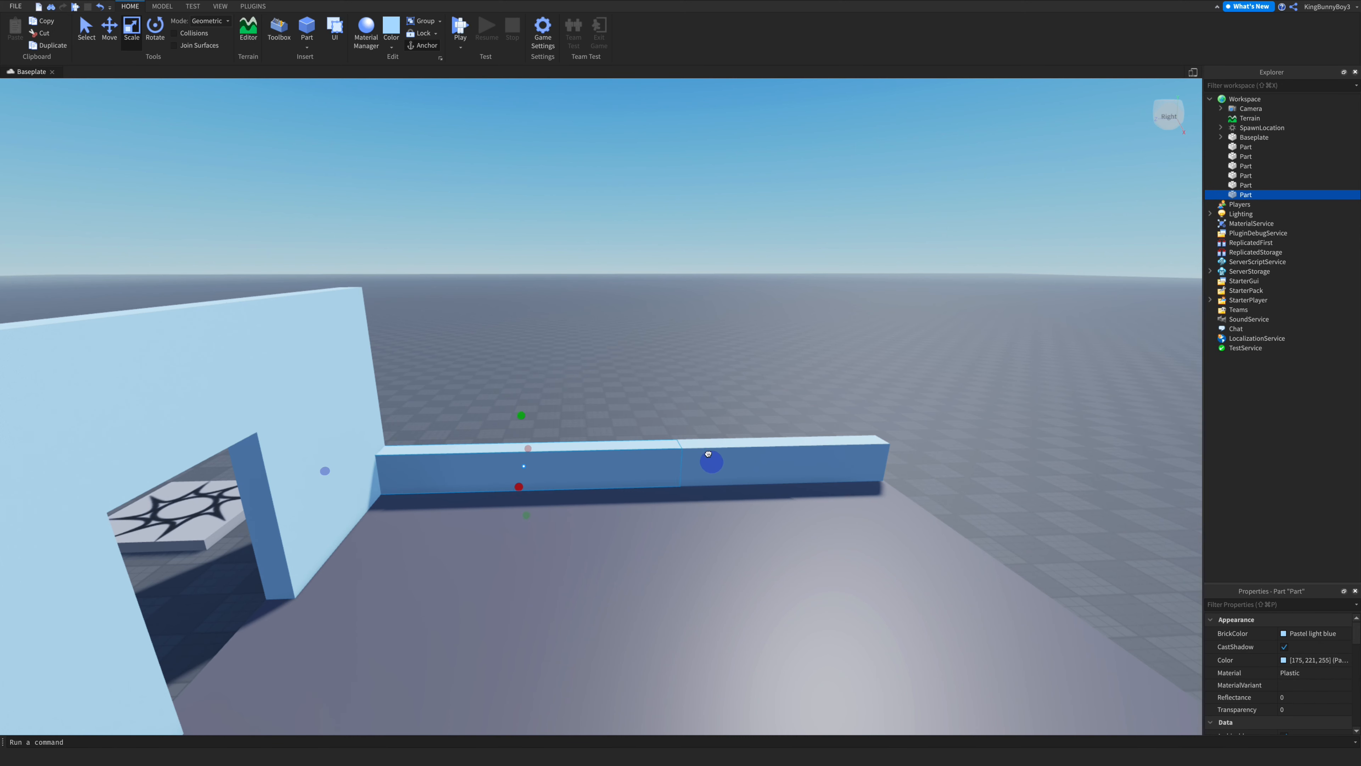
left_click_drag(594, 462, 586, 462)
left_click_drag(456, 415, 455, 248)
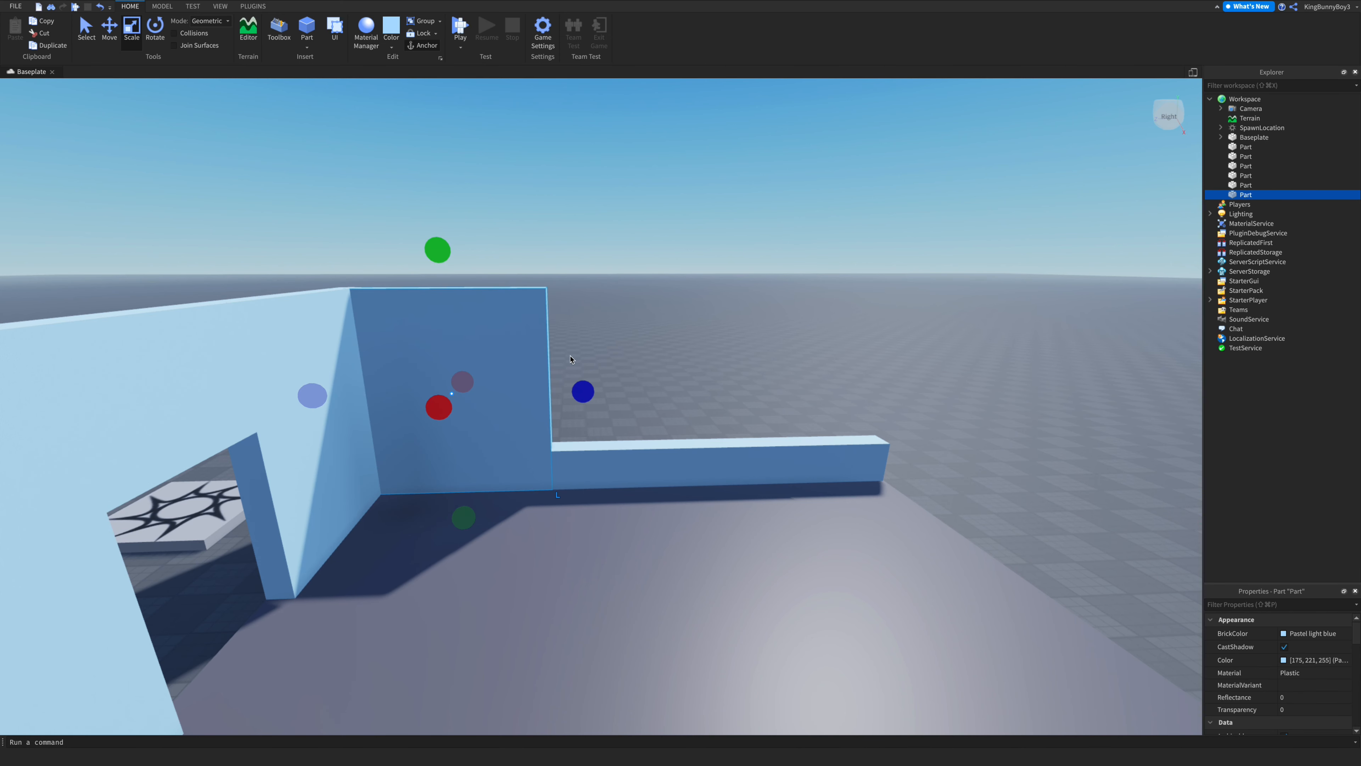
left_click(119, 40)
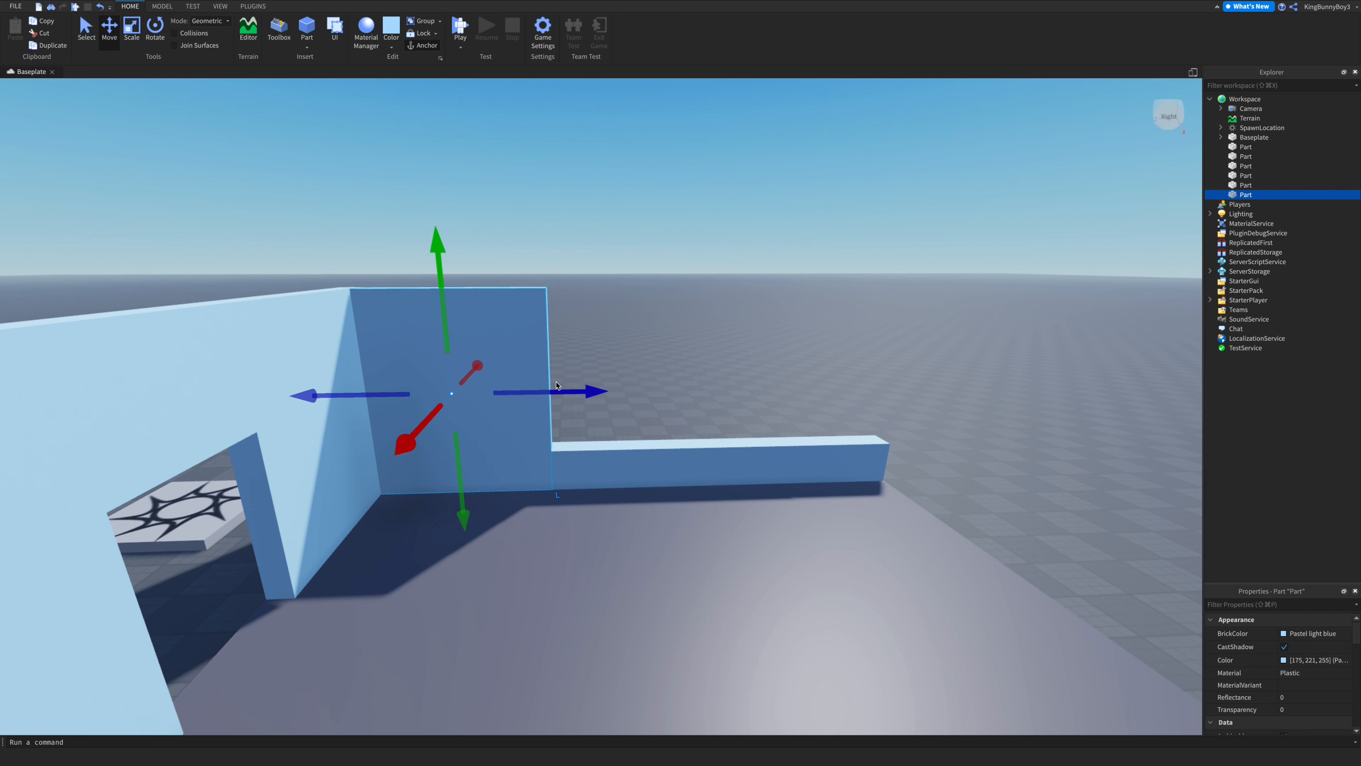
- Duplicate the short wall section and move the copy to the far end of the rail
key("ctrl+d")
left_click_drag(556, 385, 919, 404)
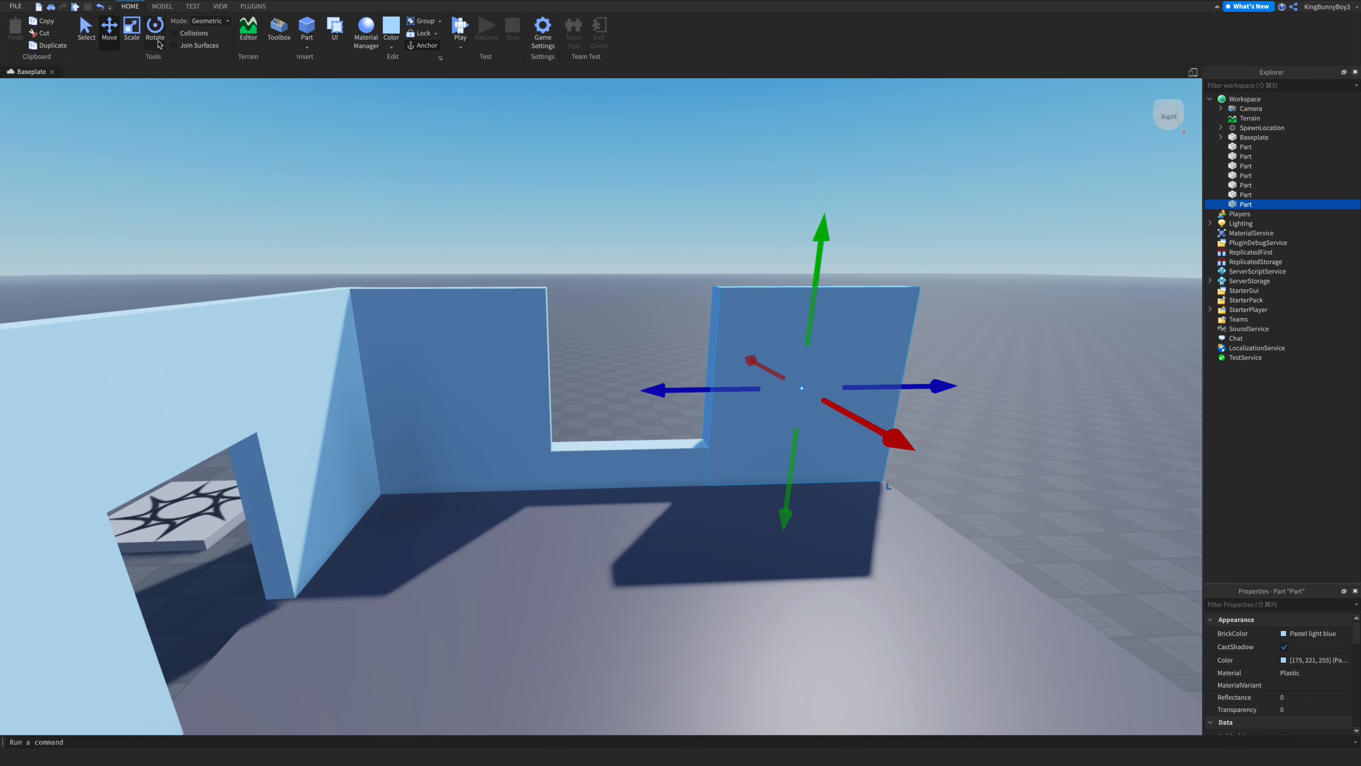
- Duplicate that section again and stretch the copy leftward over the rail, leaving a window opening
key("super+3")
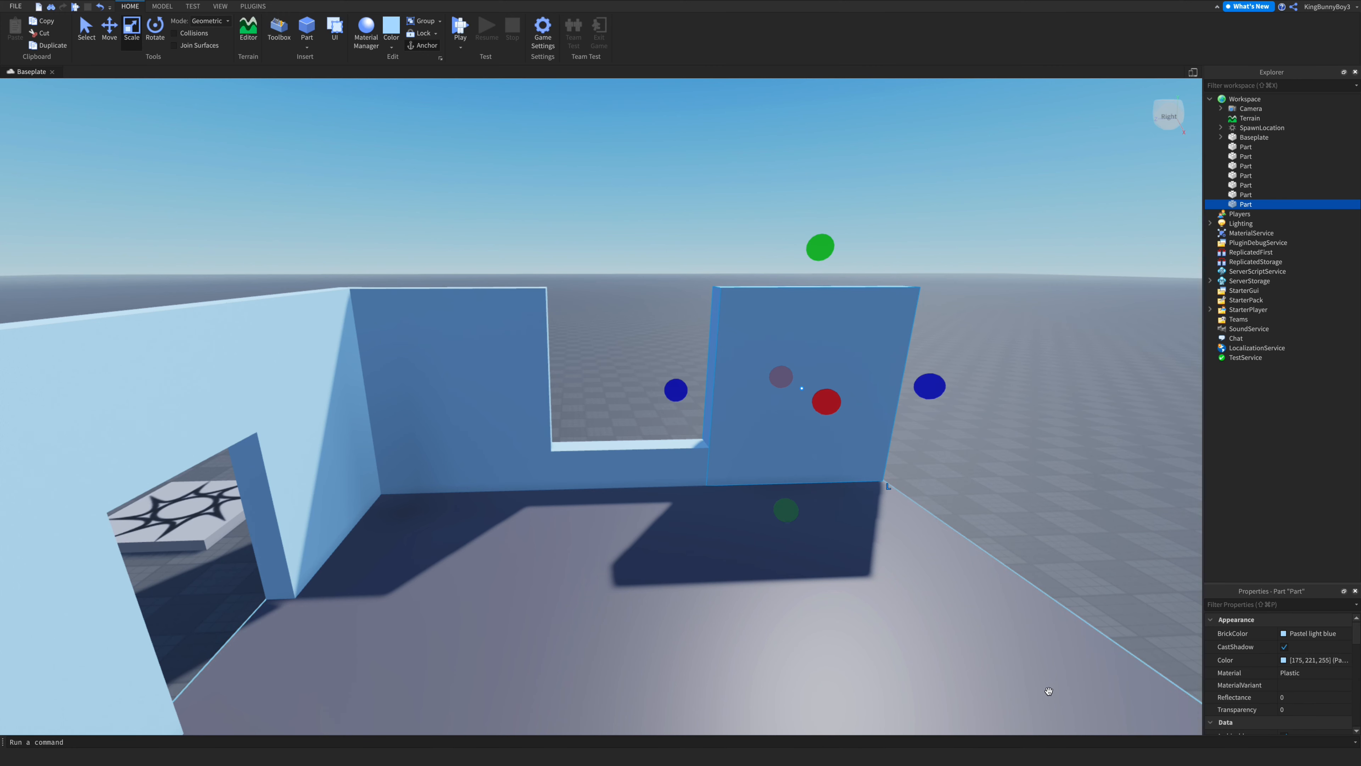
key("super+d")
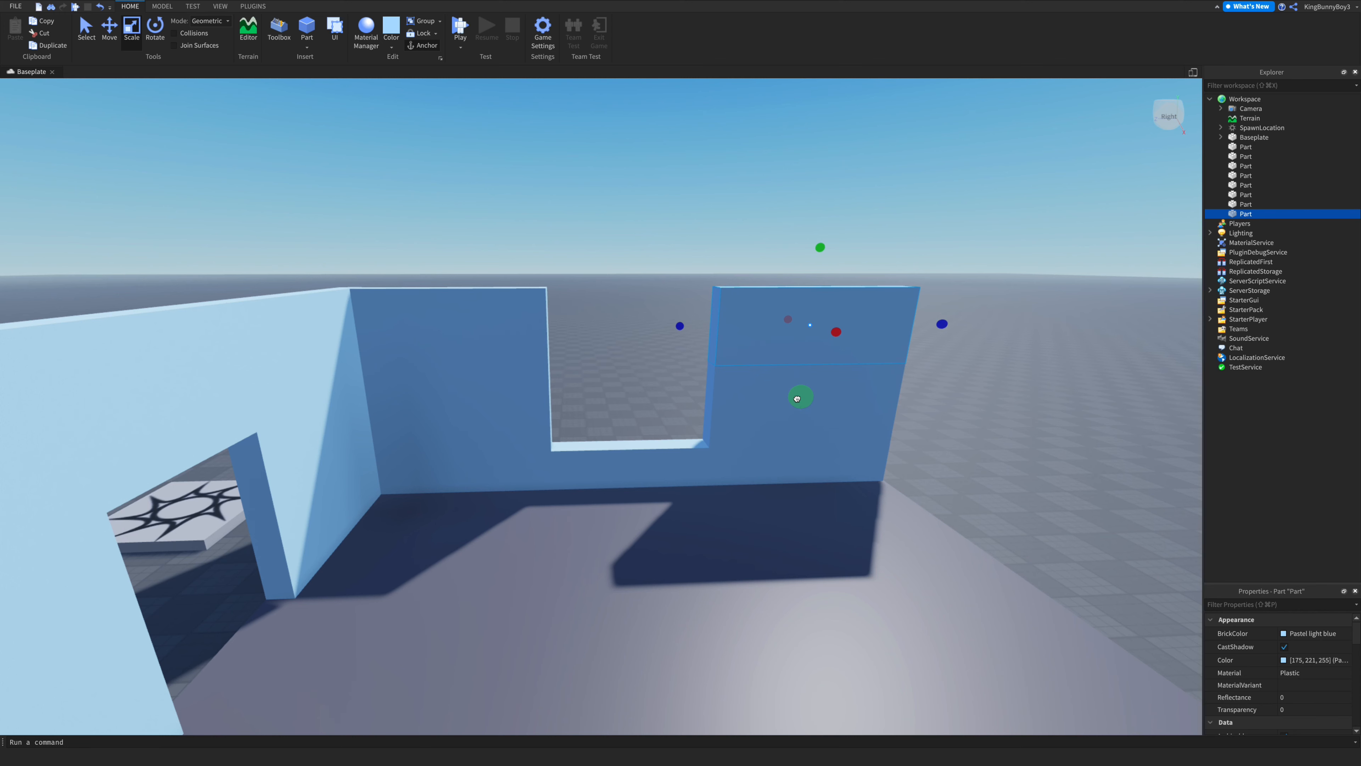
left_click_drag(680, 325, 518, 326)
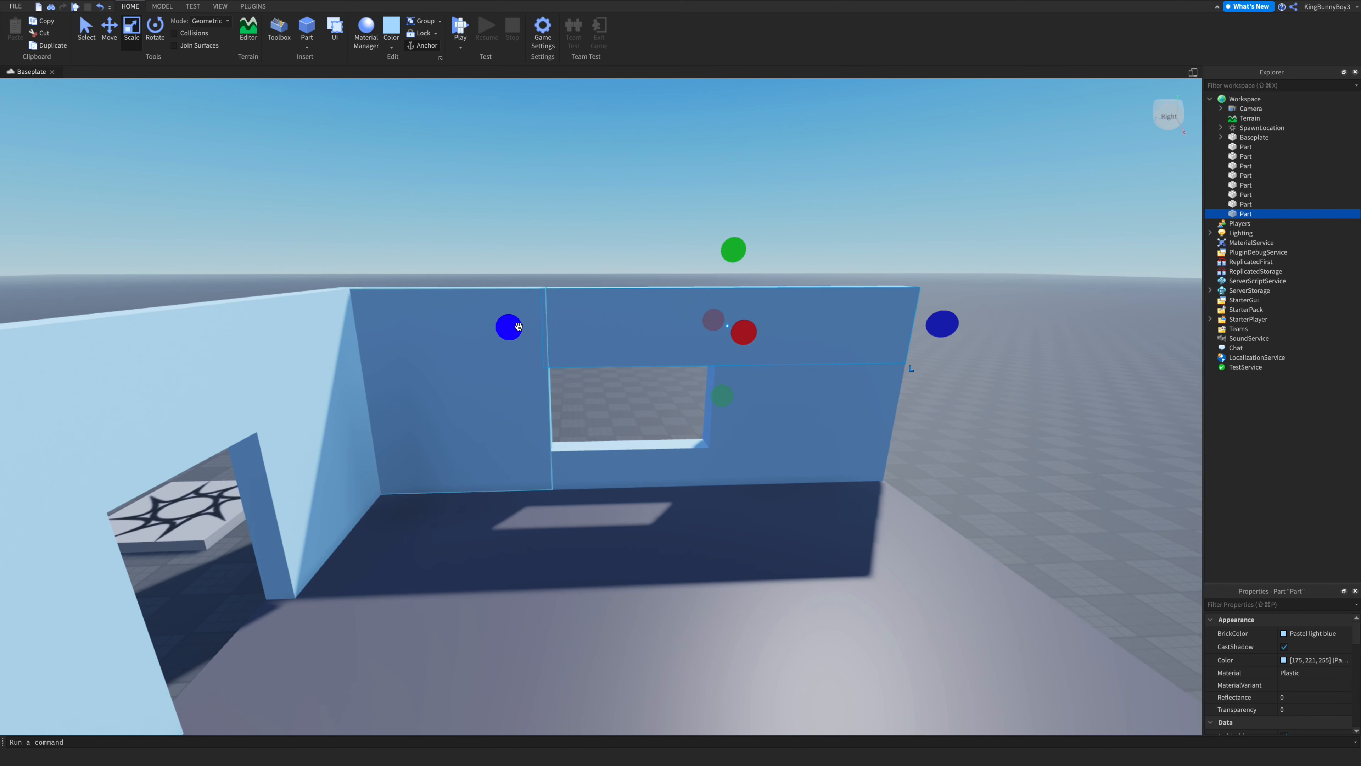
- Examine the finished enclosure from outside by selecting and orbiting around it
left_click(505, 188)
right_click_drag(649, 243, 649, 245)
key("s")
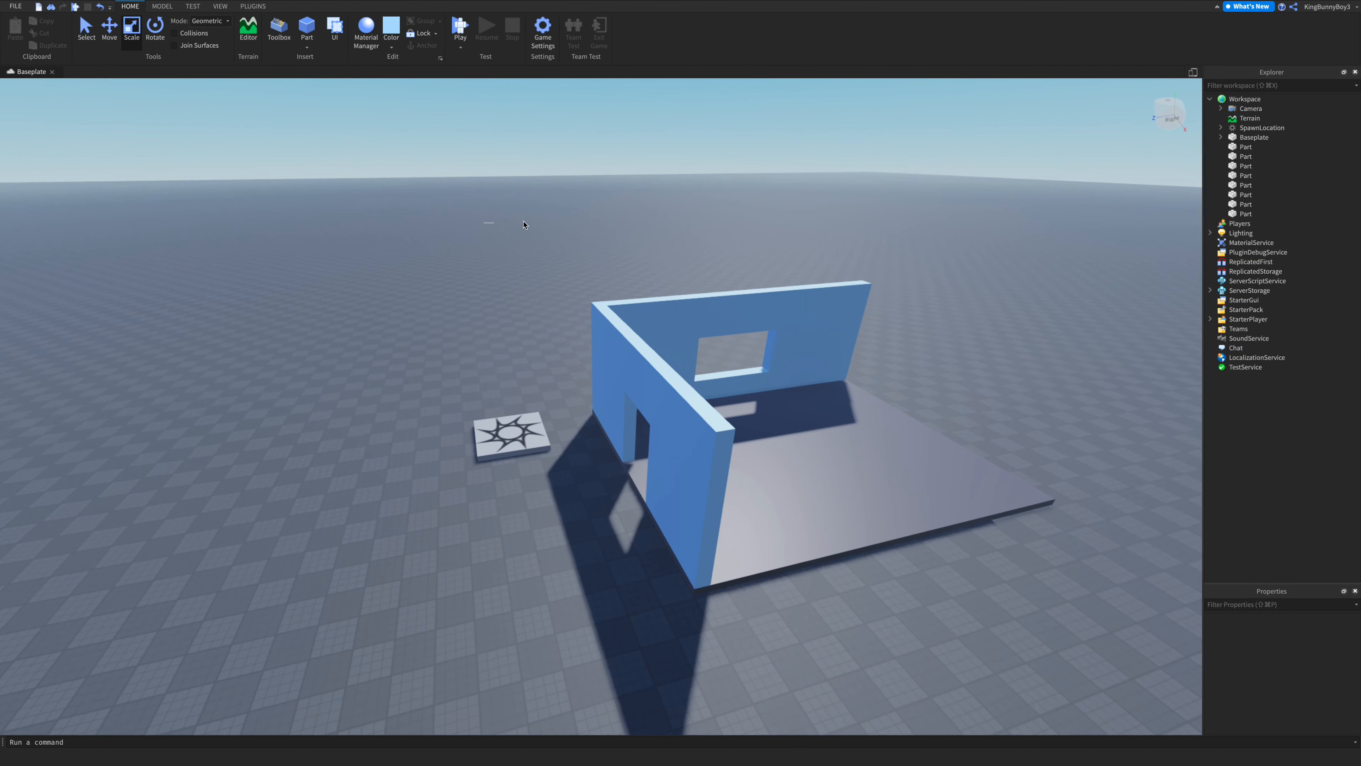
left_click_drag(524, 224, 1078, 606)
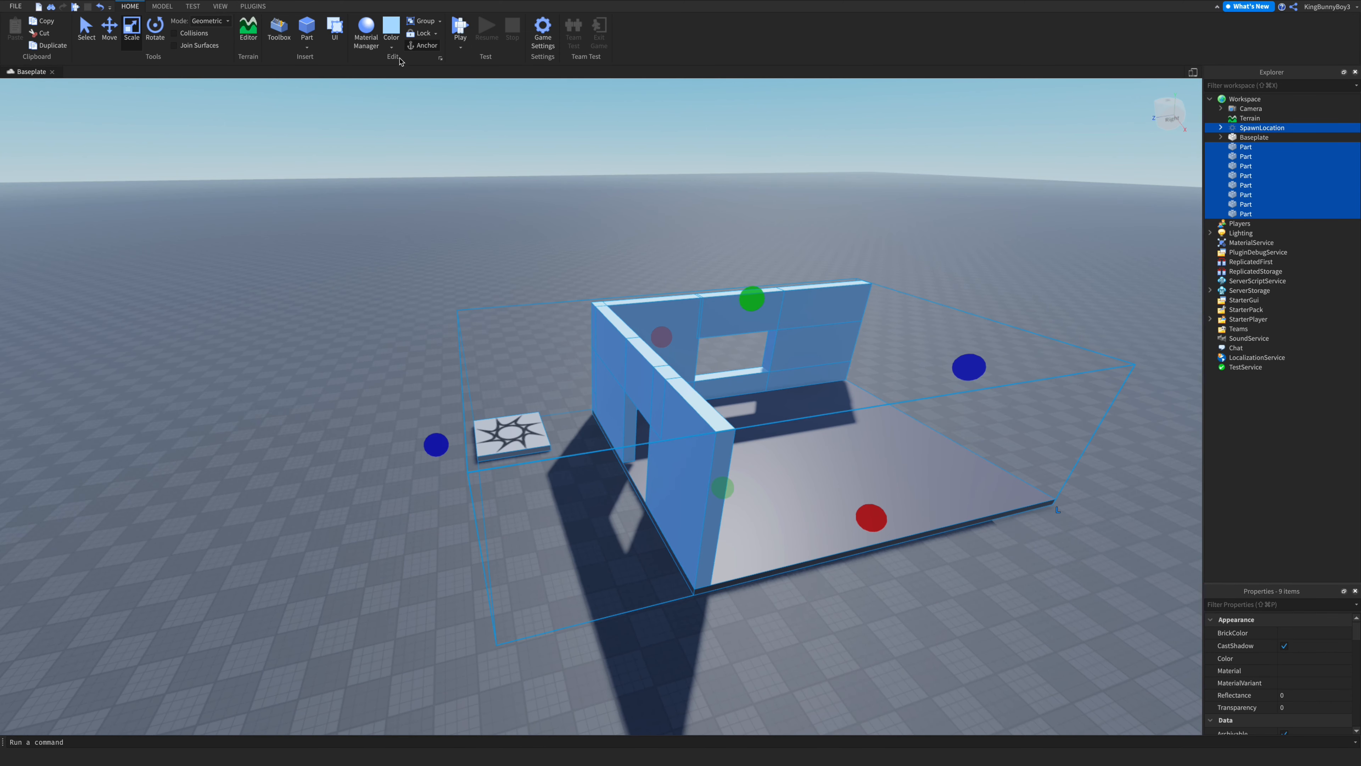
left_click(594, 226)
key("w")
right_click_drag(595, 226, 638, 252)
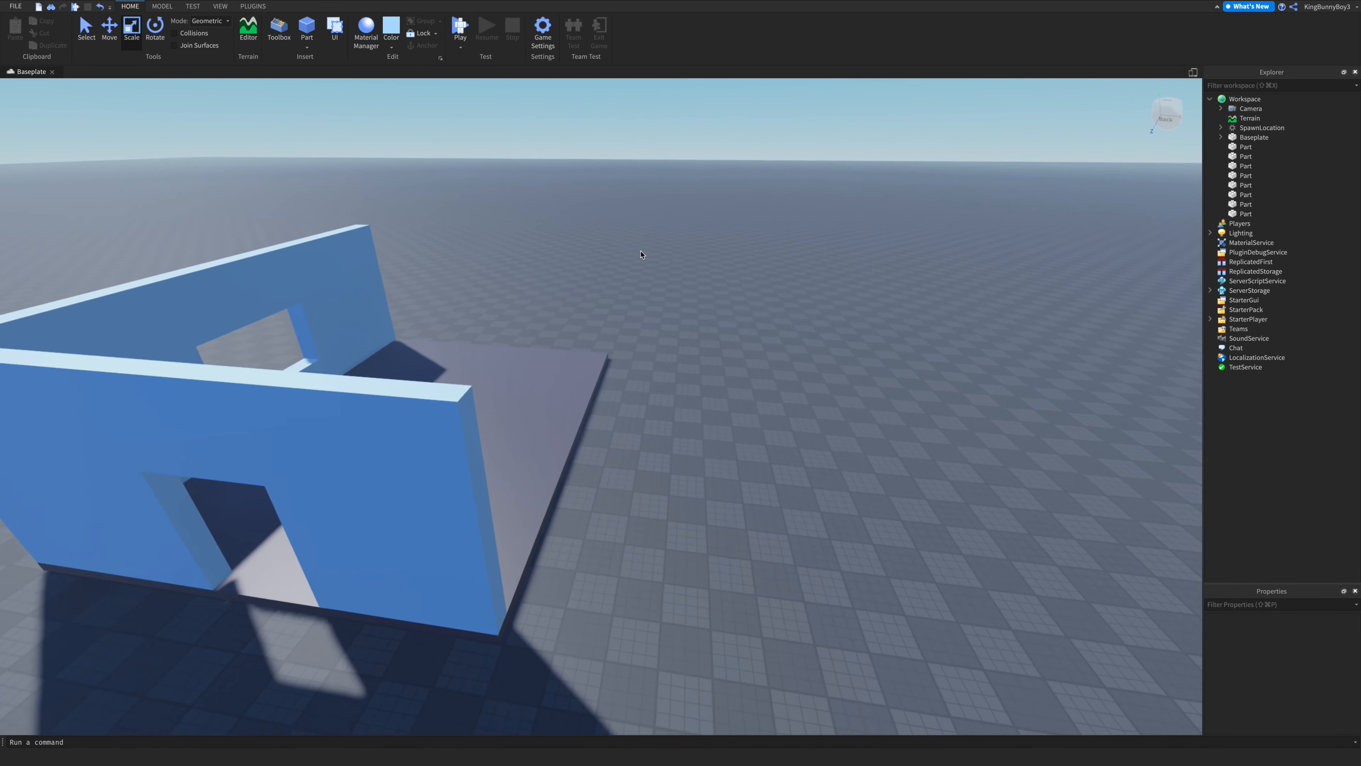
key("s")
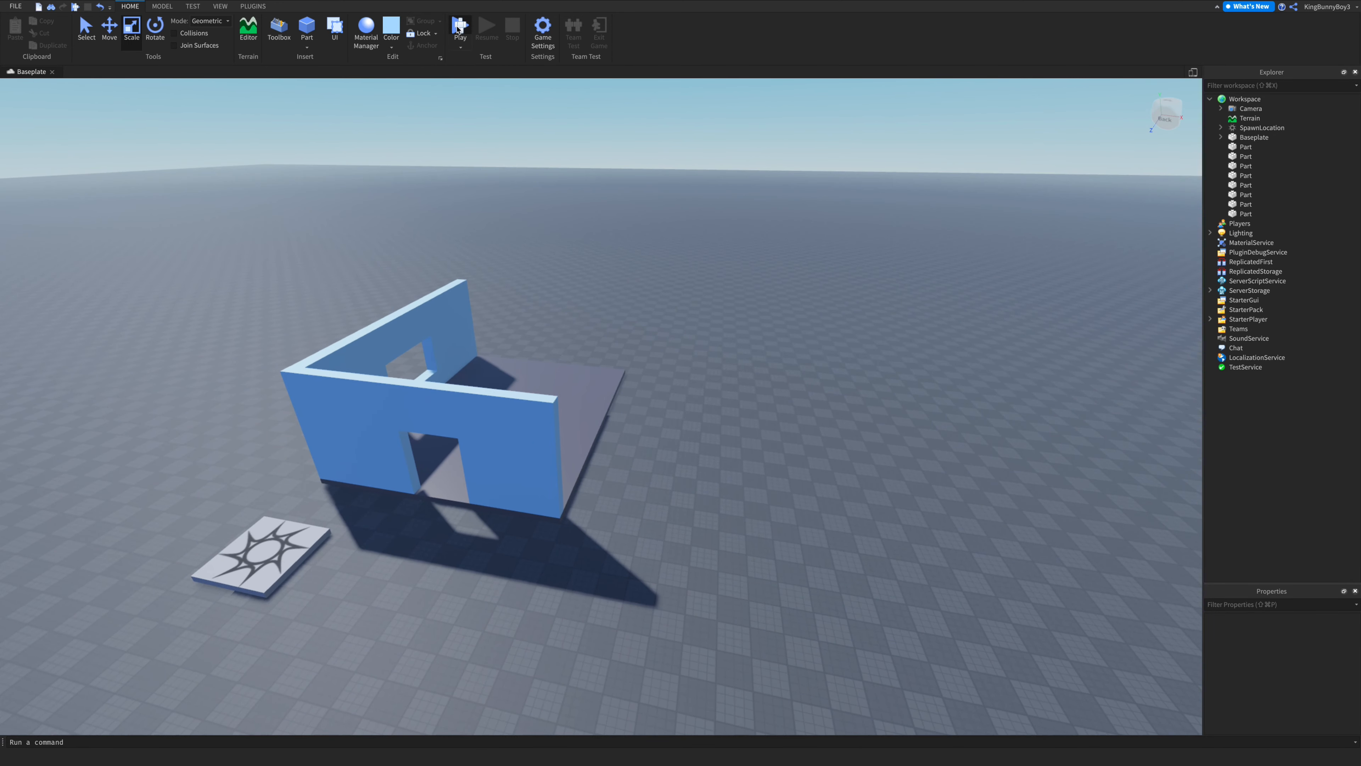
- Playtest the build, walking the character through the doorway and up to the window, then stop
left_click(460, 30)
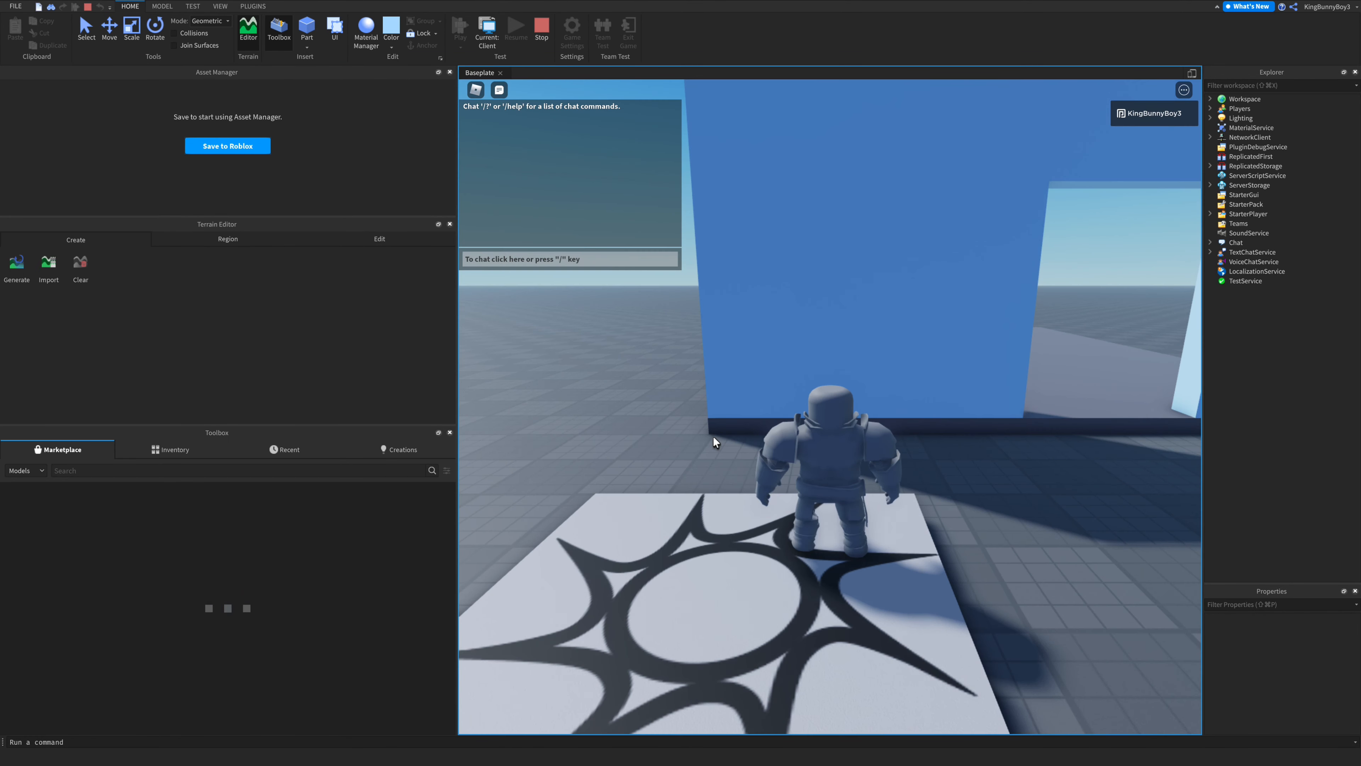
key("w")
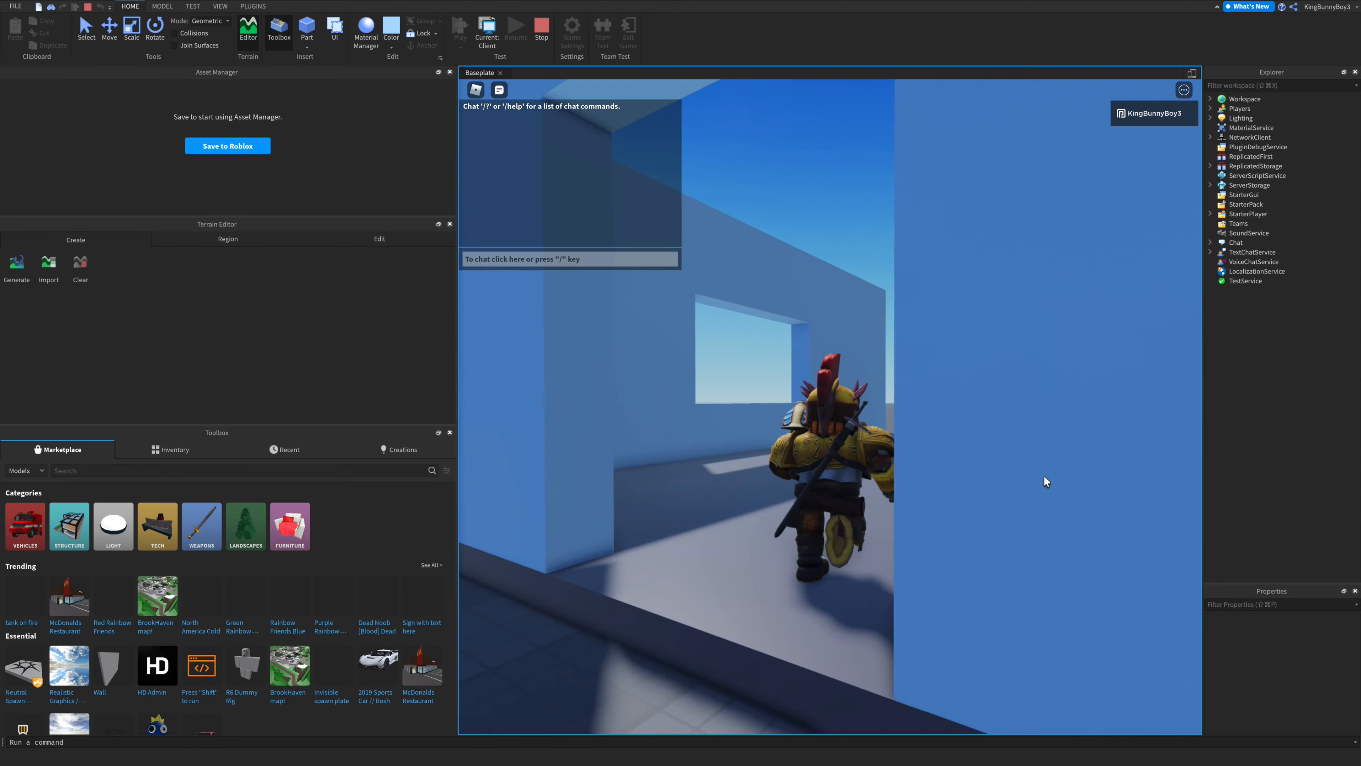
key("a")
key("s")
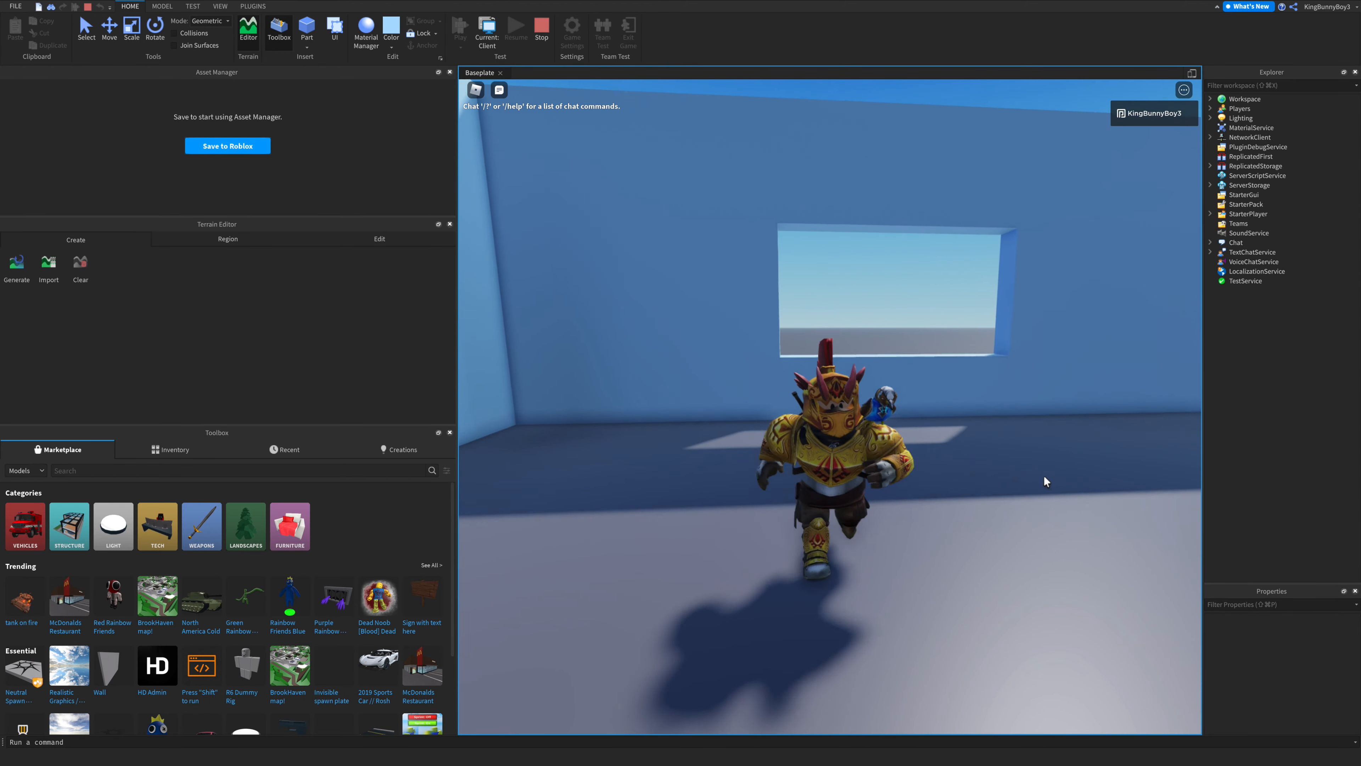
key("w")
key("a")
key("w")
key("d")
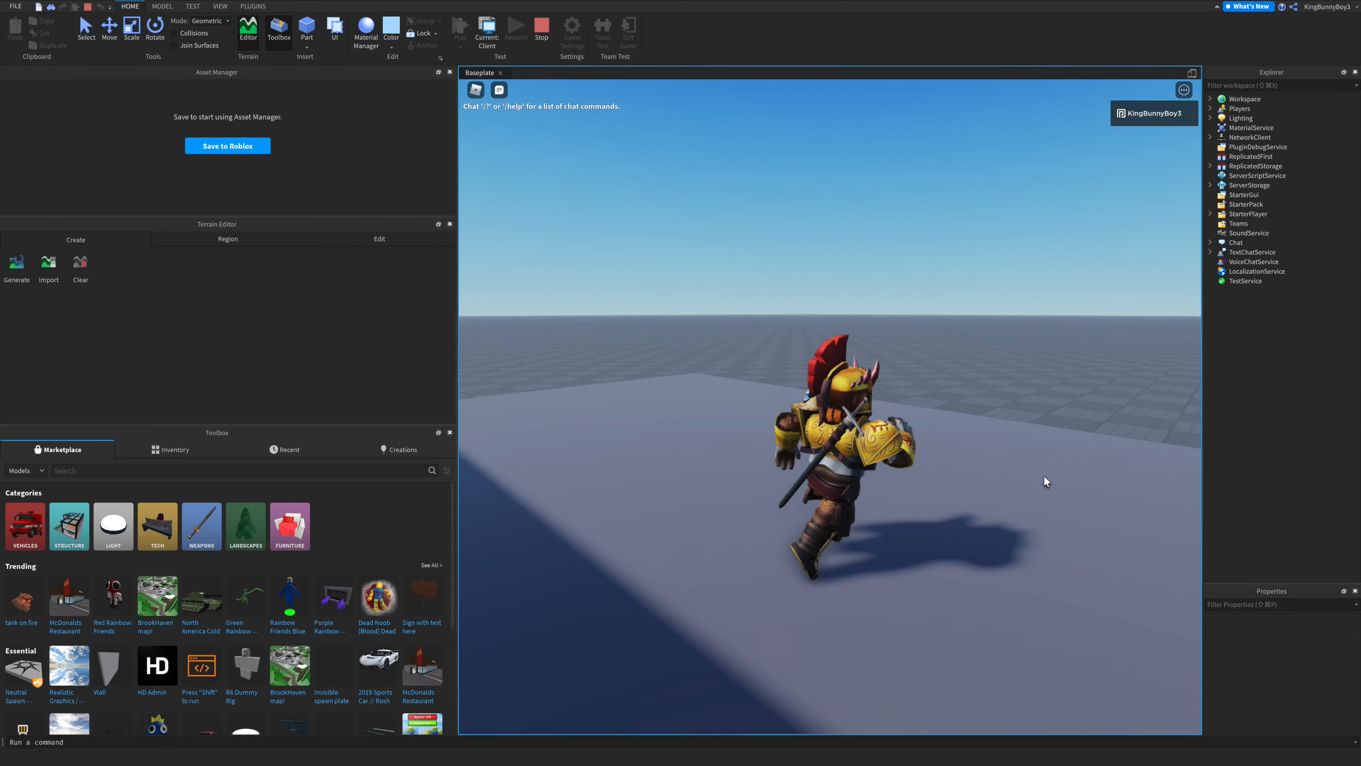
key("w")
key("space")
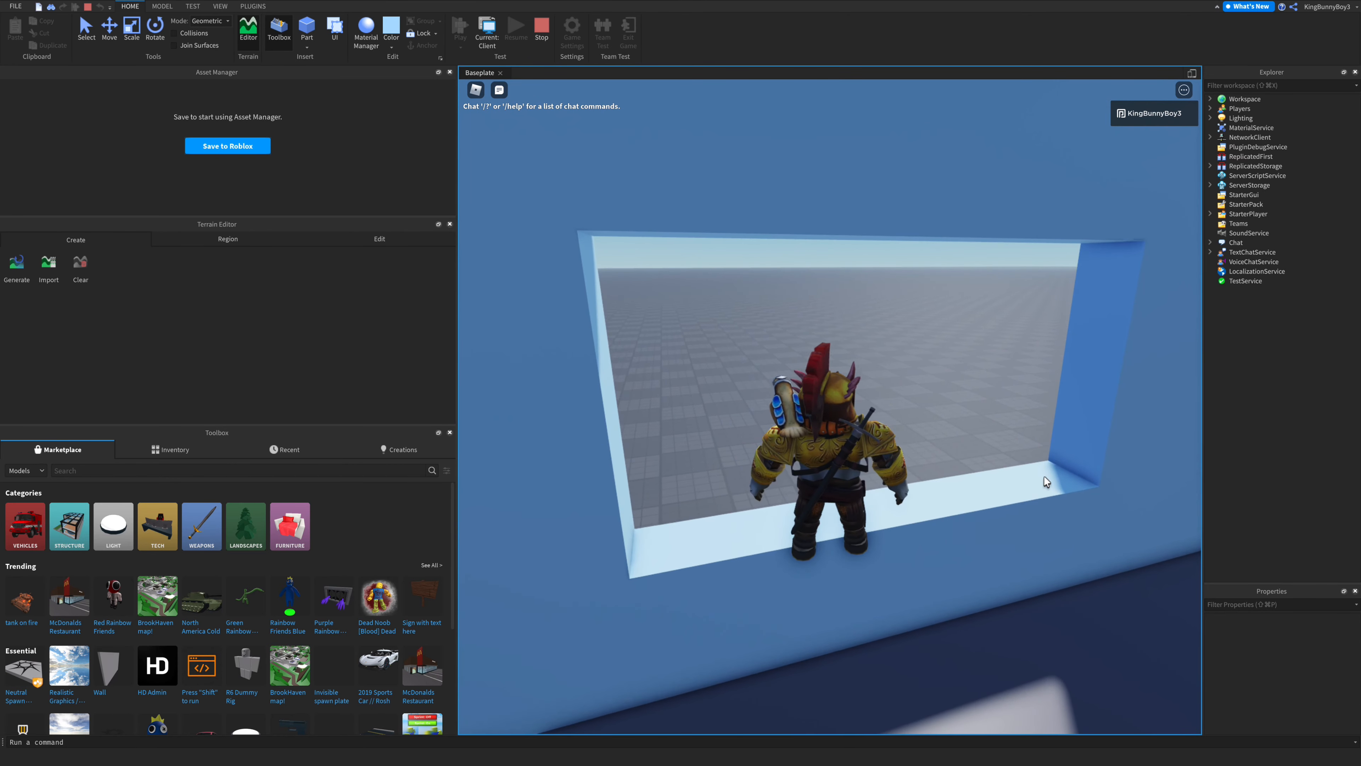
right_click_drag(1044, 476, 1043, 475)
key("a")
key("d")
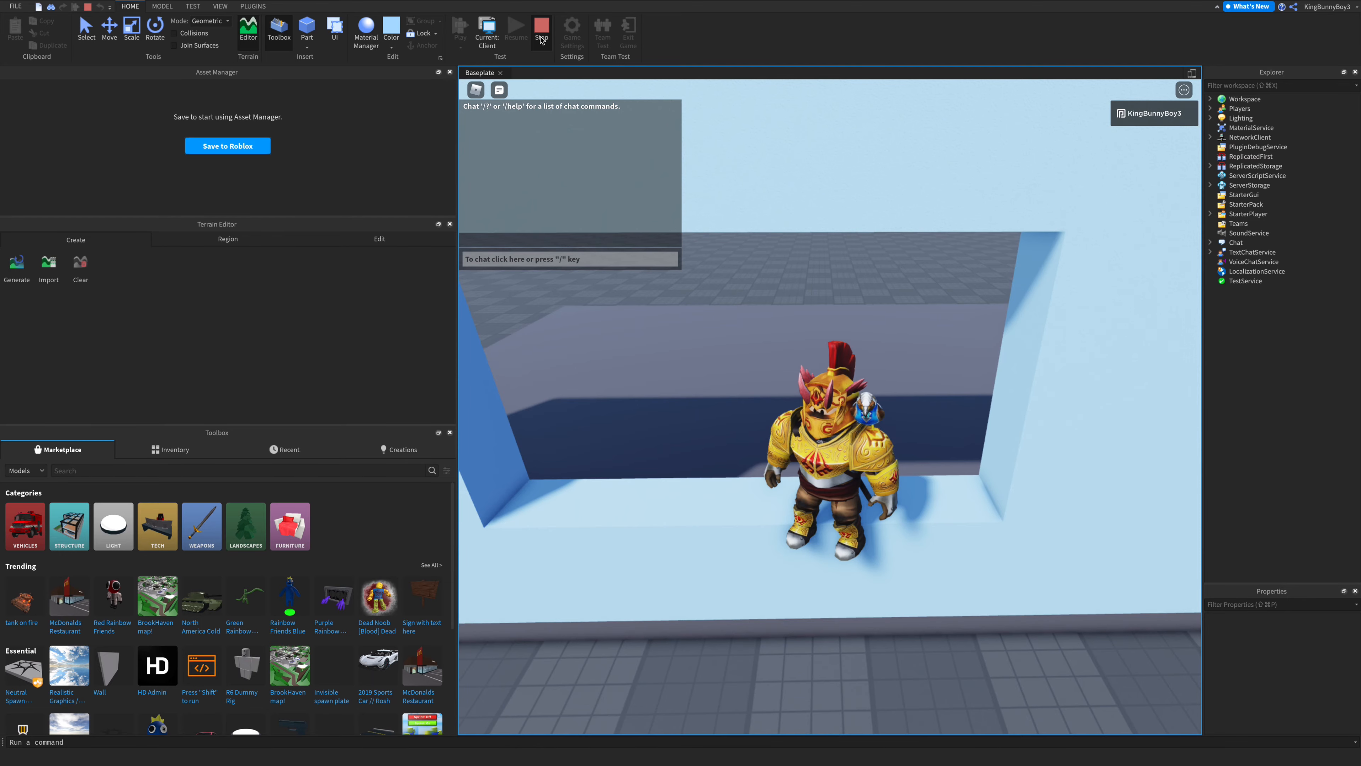
left_click(541, 40)
- Insert a new part and place it on the window sill
scroll(748, 423, "up", 6)
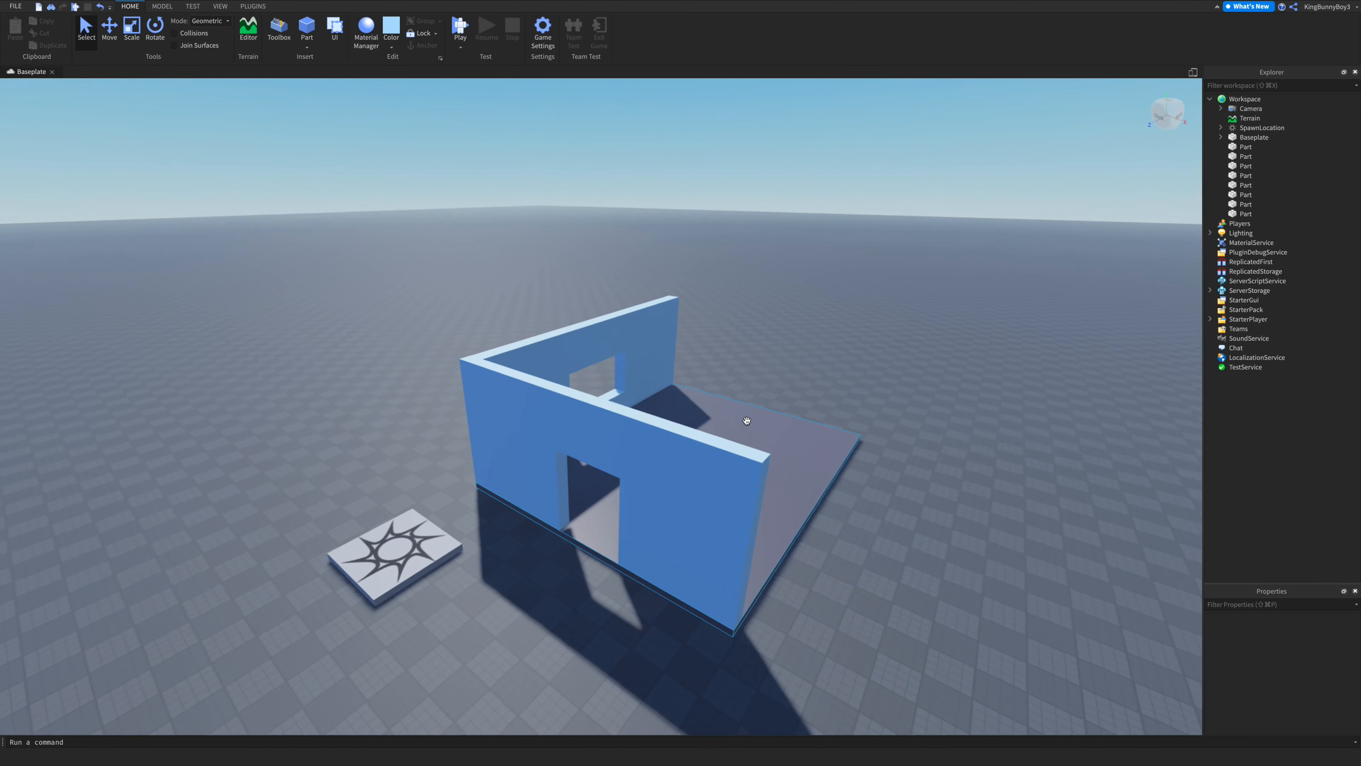
scroll(748, 420, "up", 10)
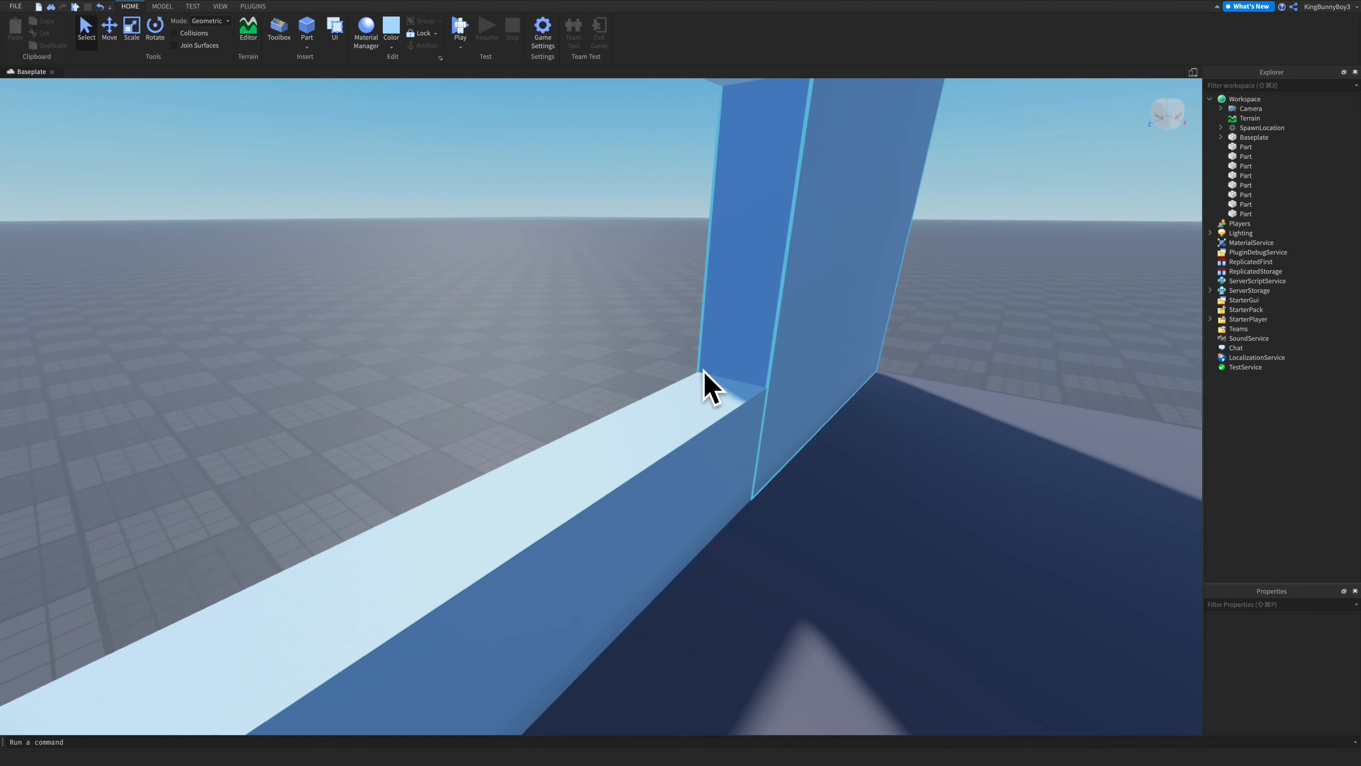
right_click_drag(704, 370, 702, 375)
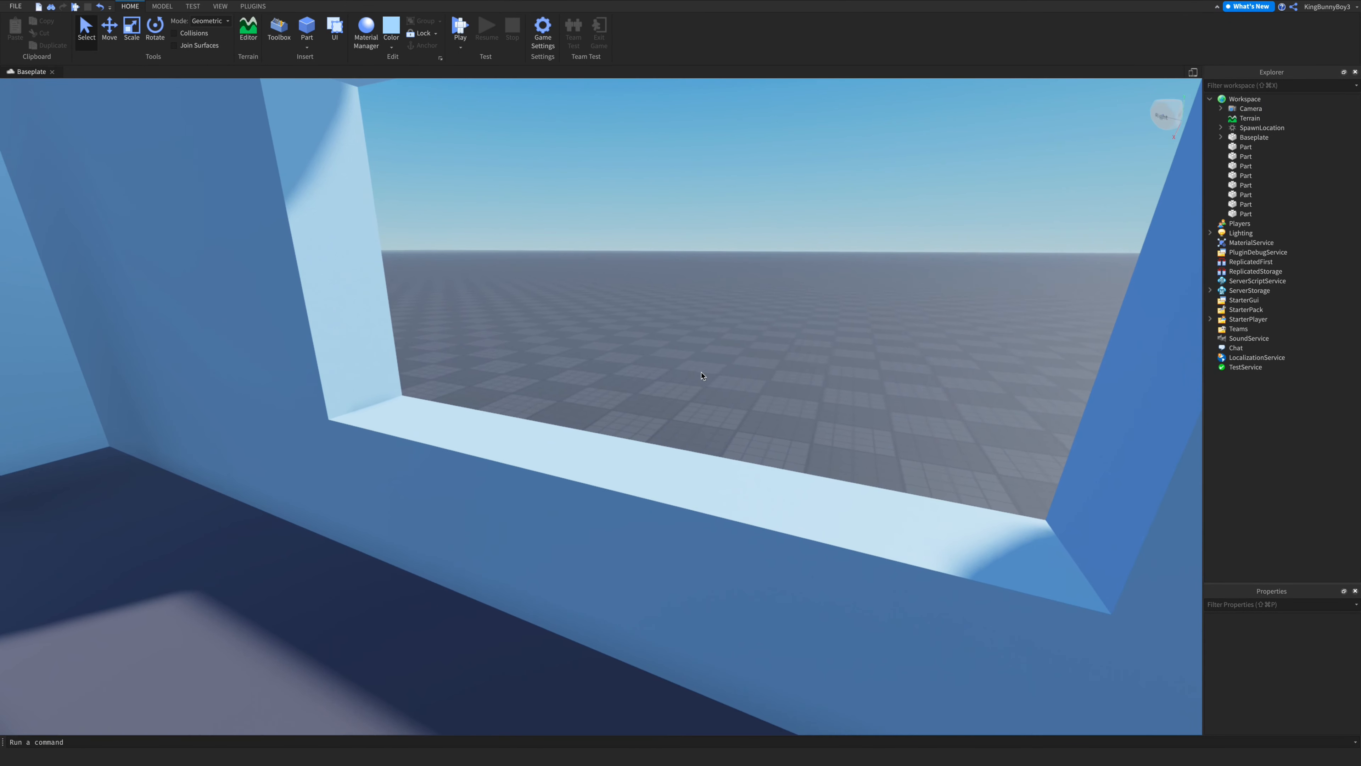
scroll(332, 445, "down", 5)
left_click(555, 458)
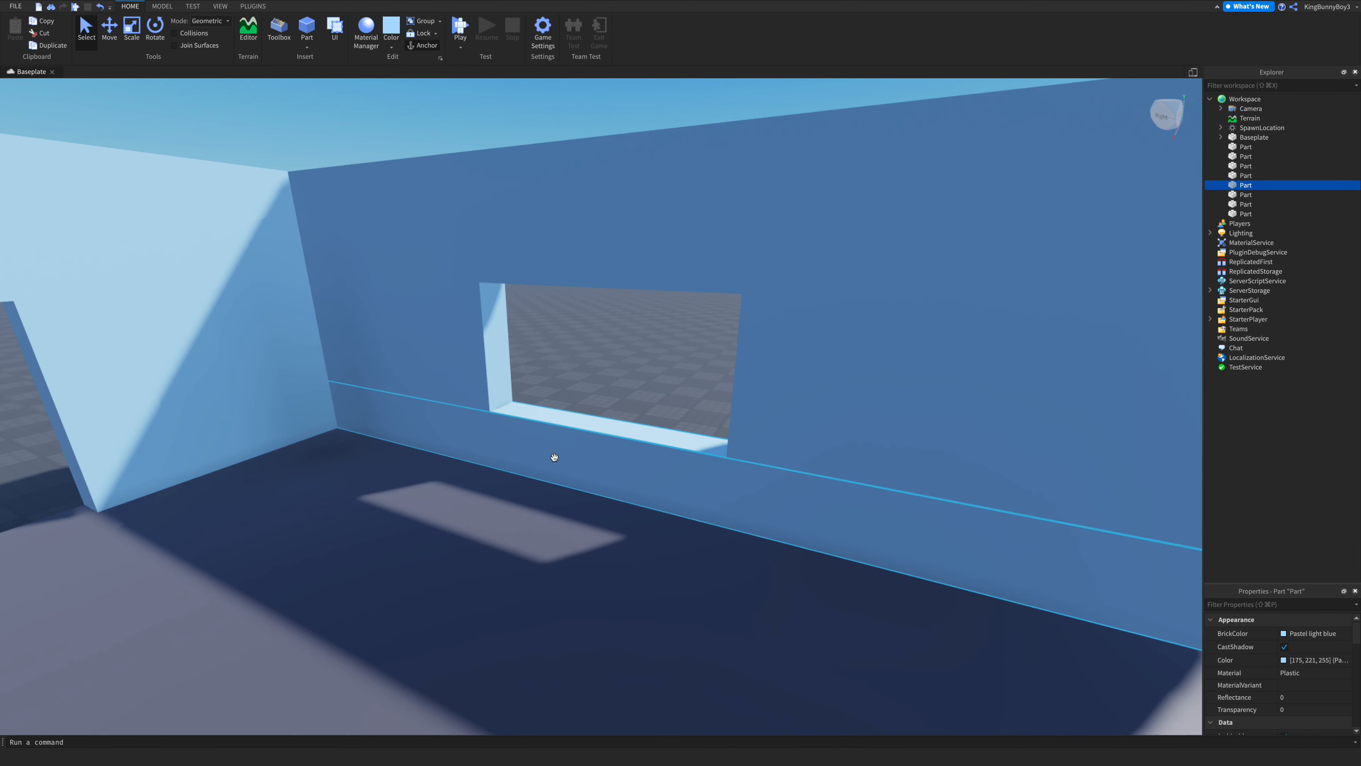
scroll(554, 457, "down", 10)
left_click(239, 92)
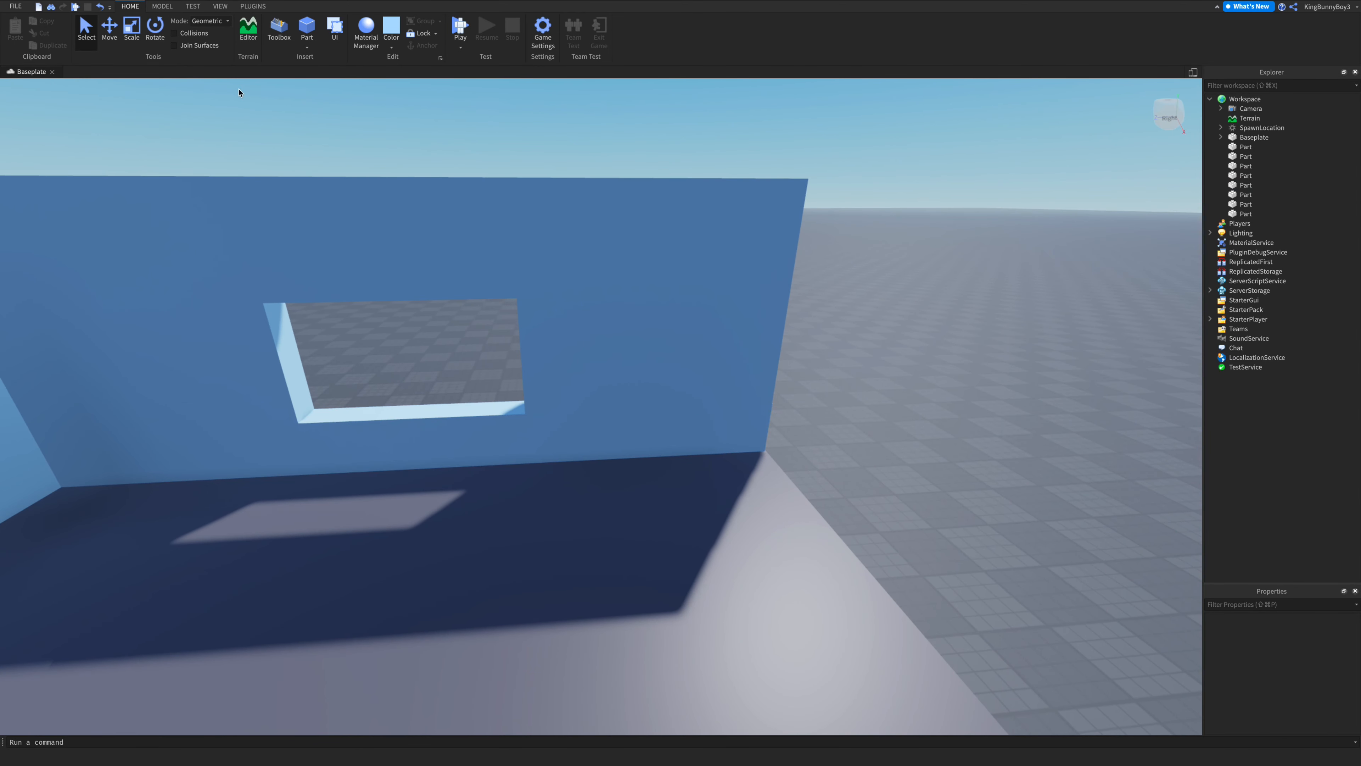
left_click(315, 47)
left_click(309, 60)
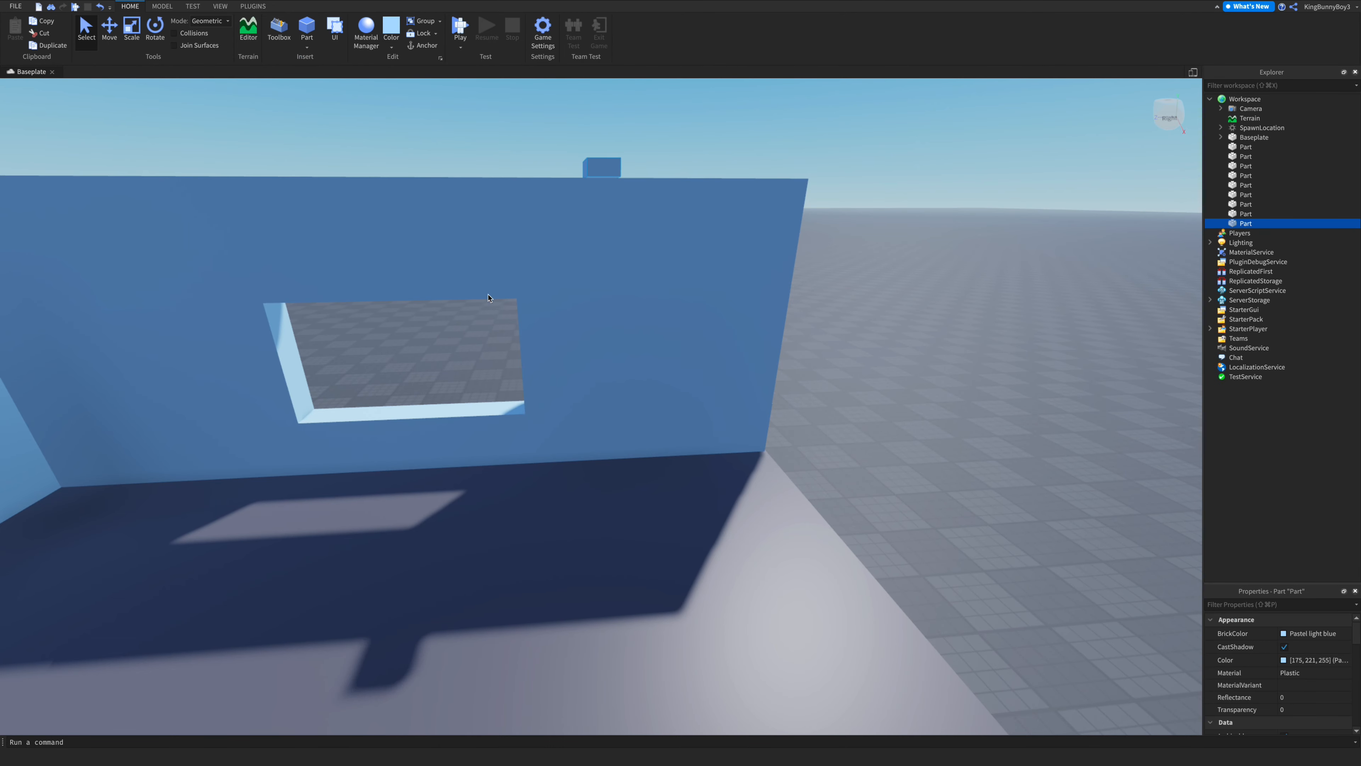
left_click_drag(605, 165, 478, 351)
scroll(509, 282, "up", 10)
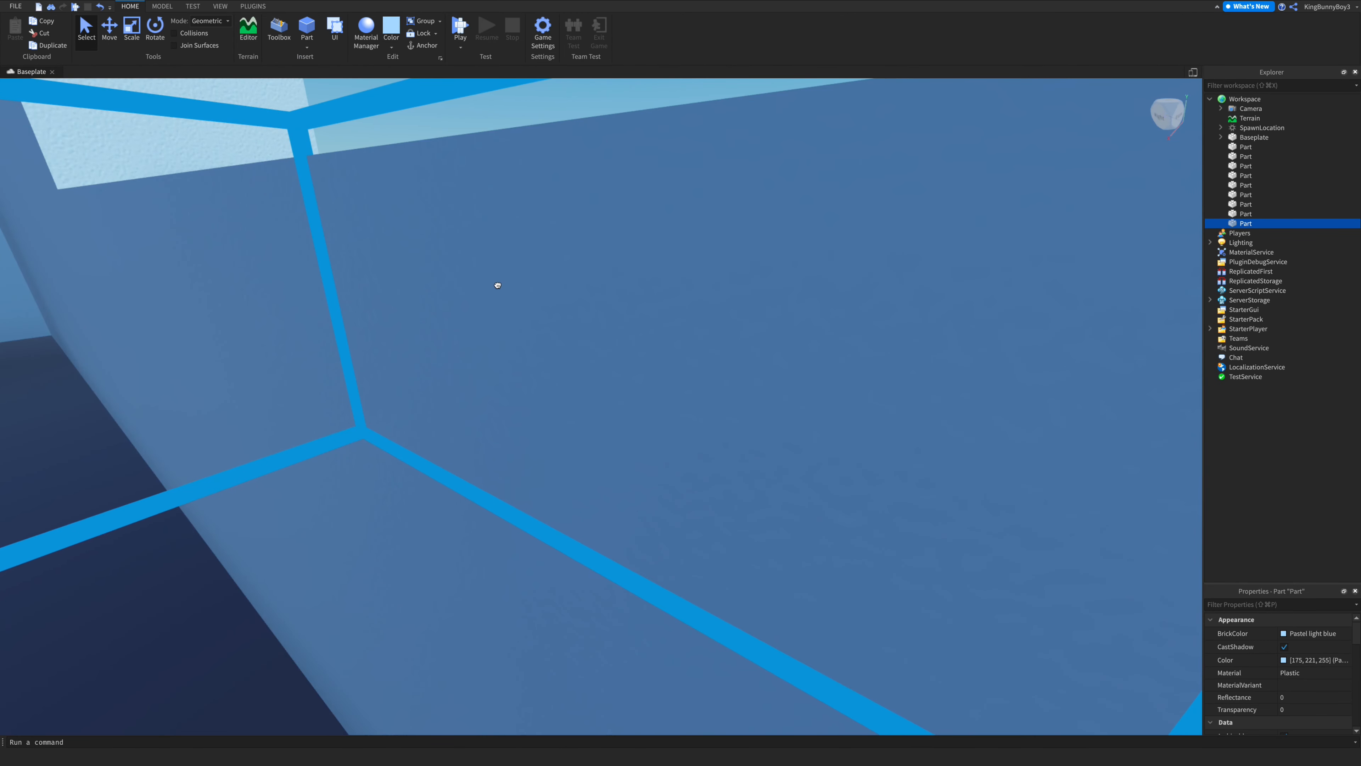
scroll(497, 285, "down", 5)
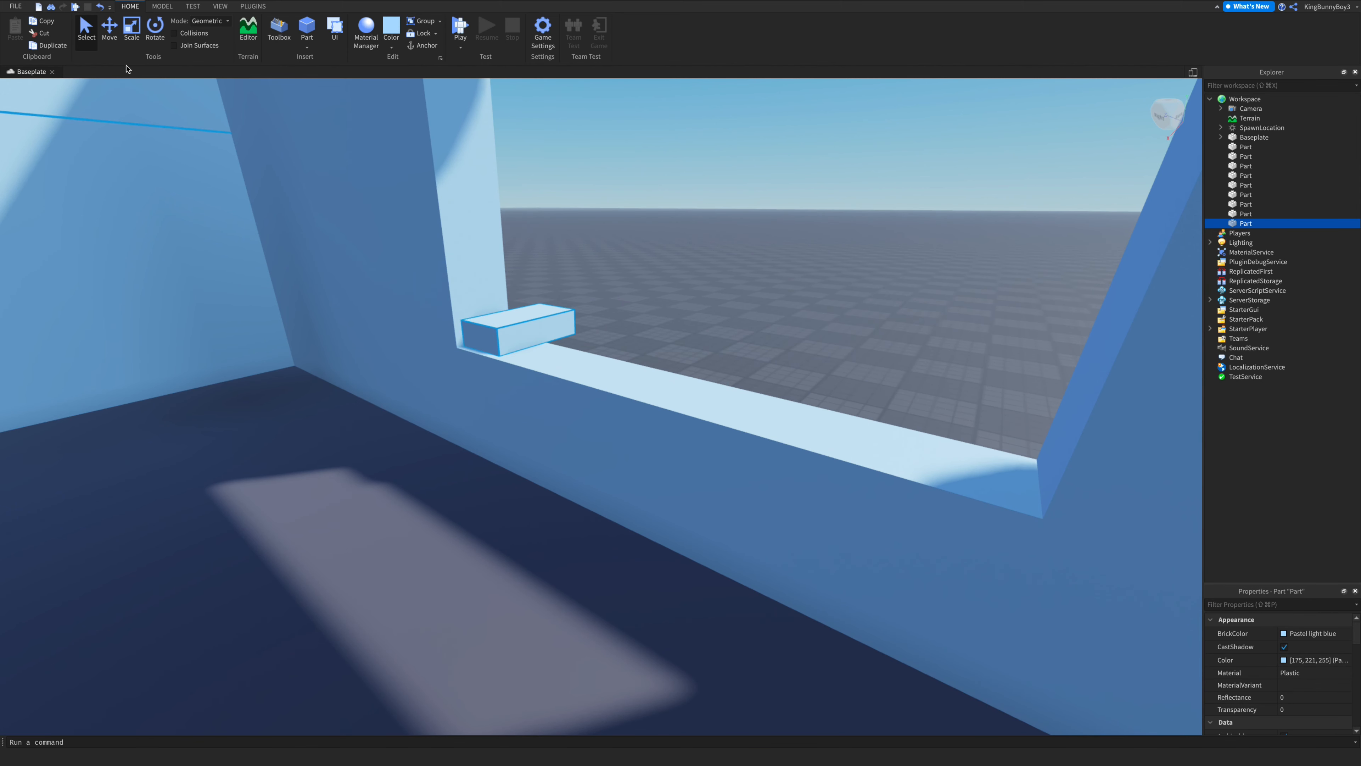
- Move the block on the sill into the window's corner
left_click(109, 30)
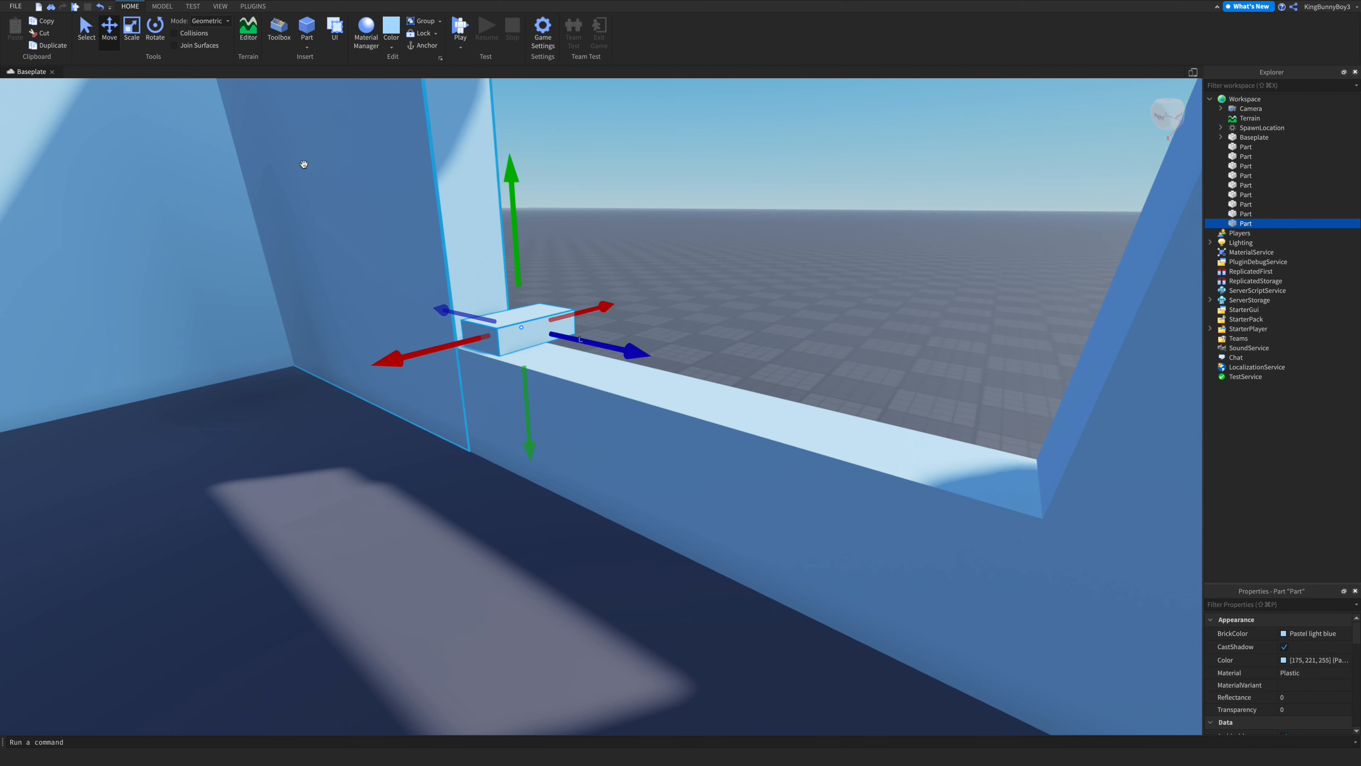
scroll(304, 142, "up", 10)
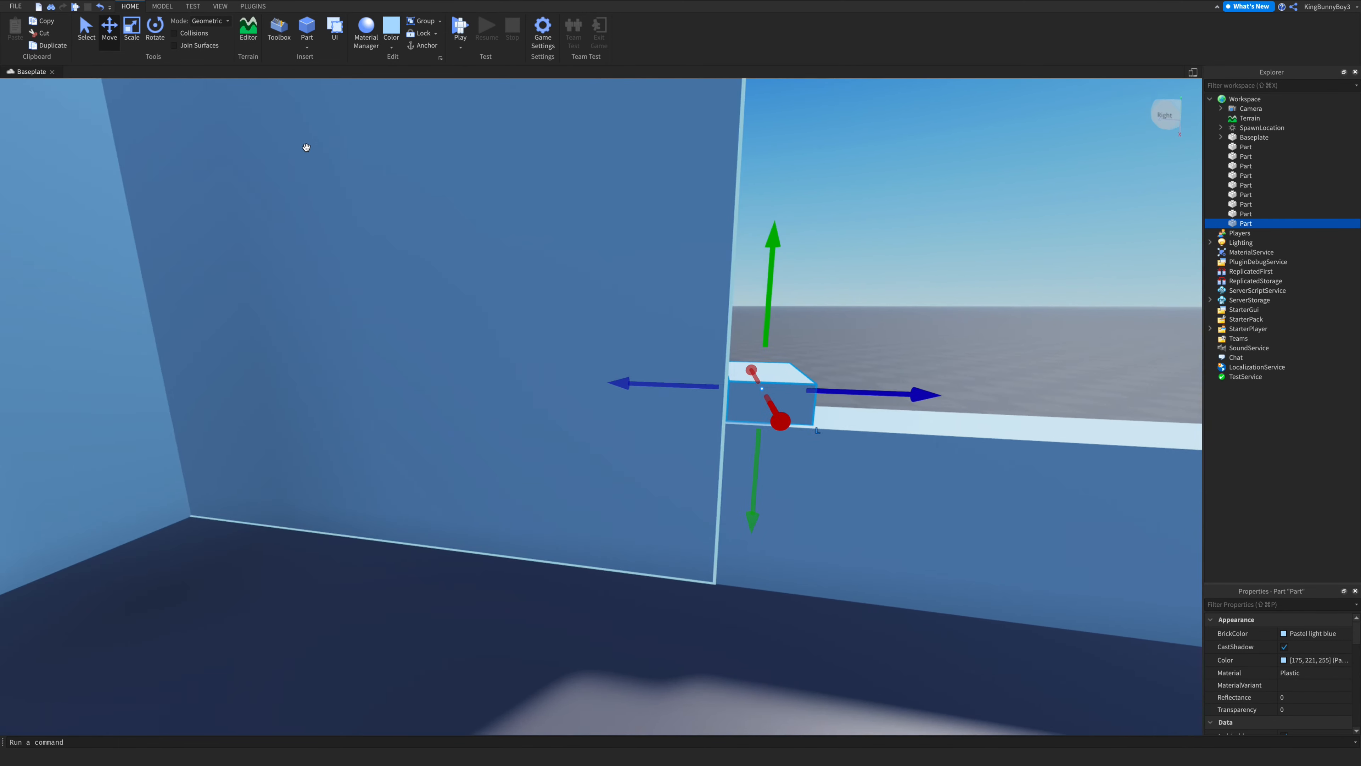
scroll(304, 142, "down", 6)
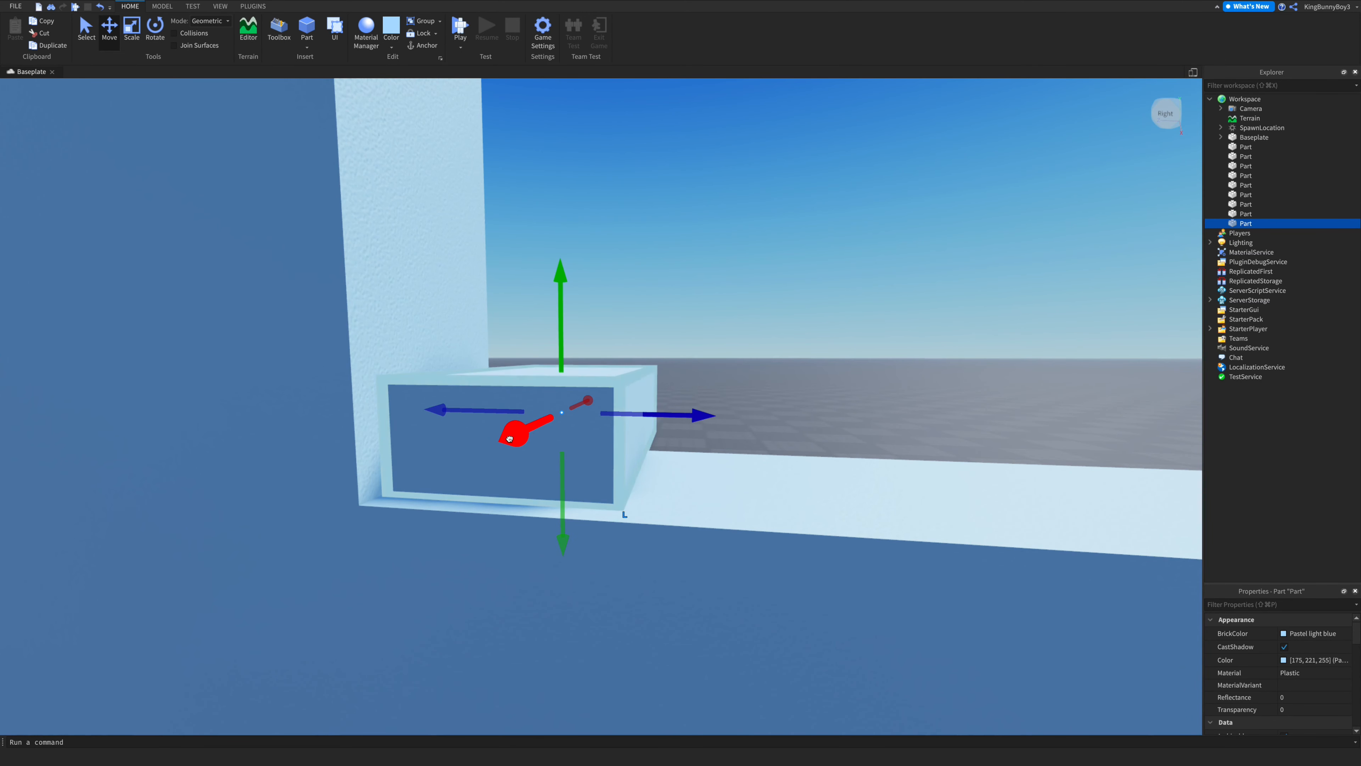
left_click_drag(509, 438, 504, 442)
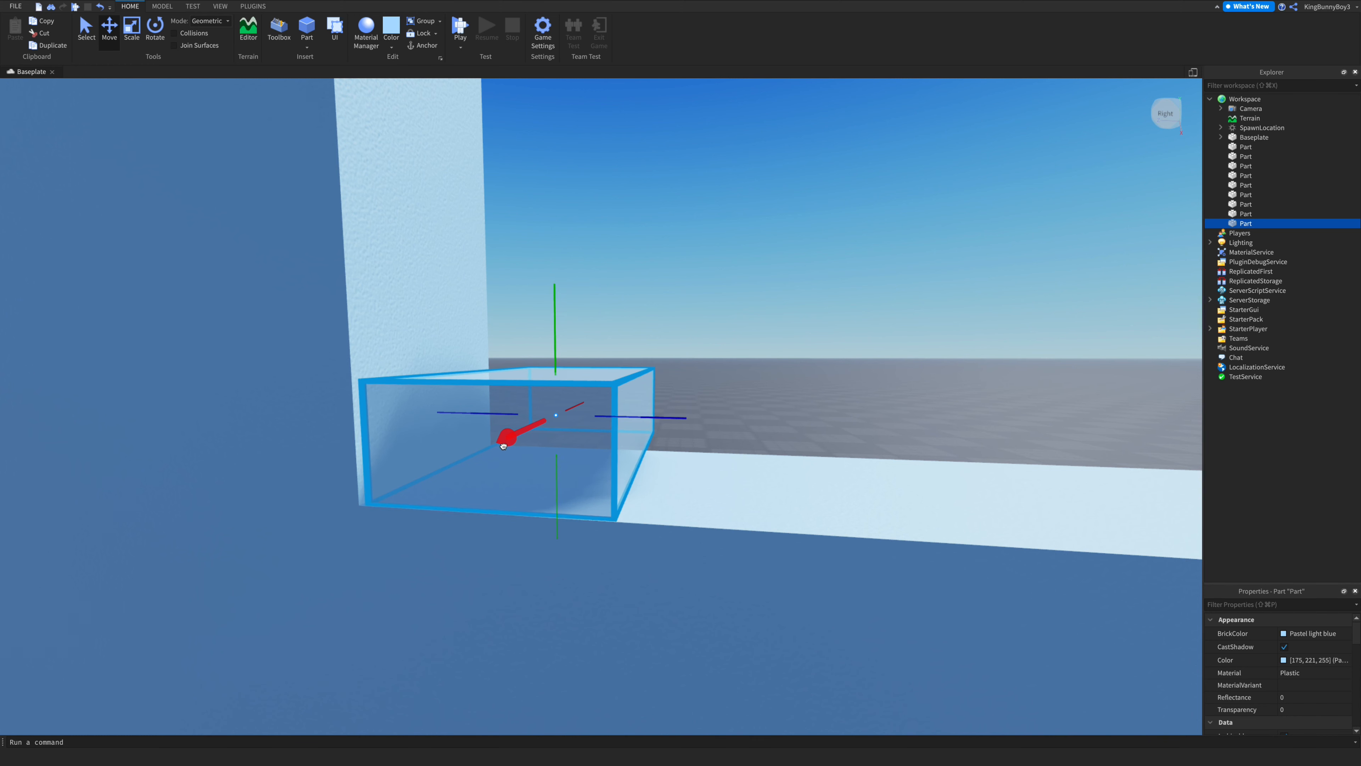
left_click_drag(503, 447, 506, 441)
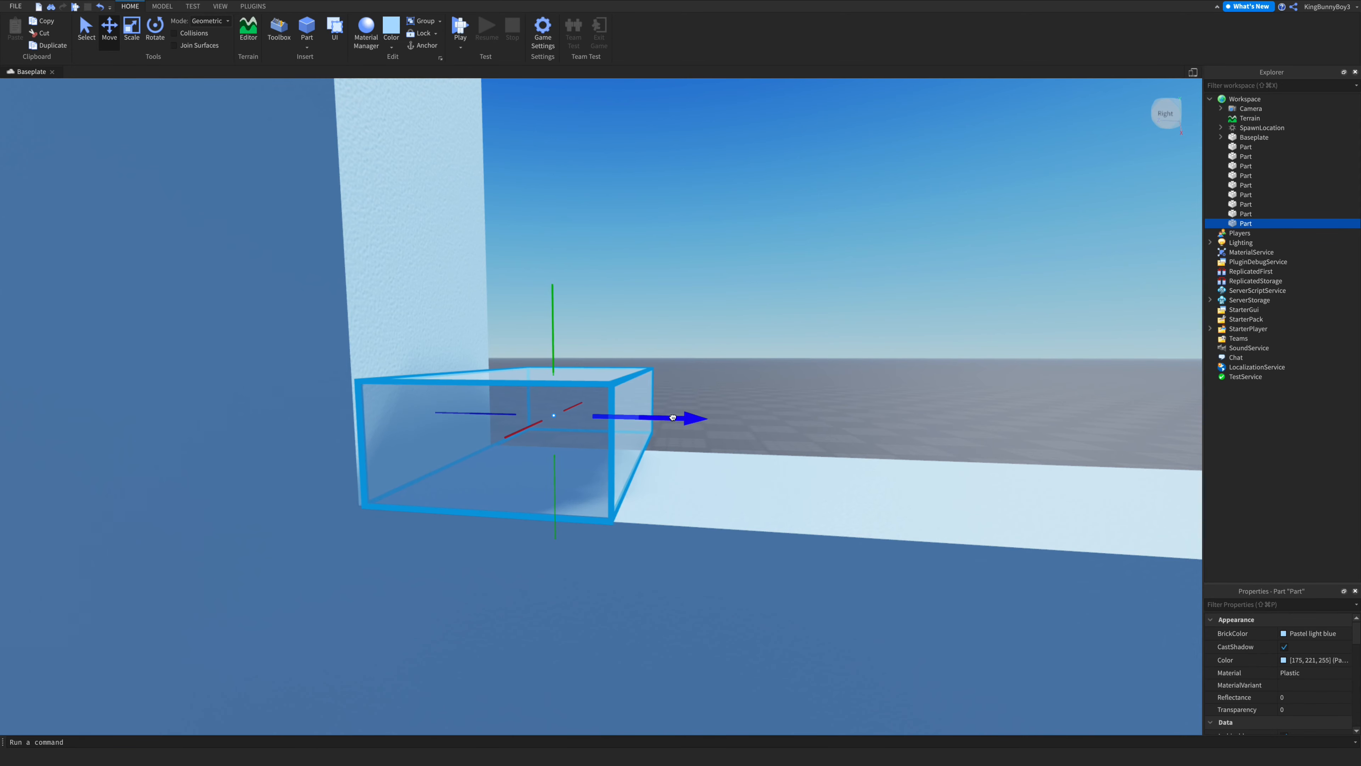
left_click_drag(674, 417, 679, 418)
scroll(800, 309, "up", 5)
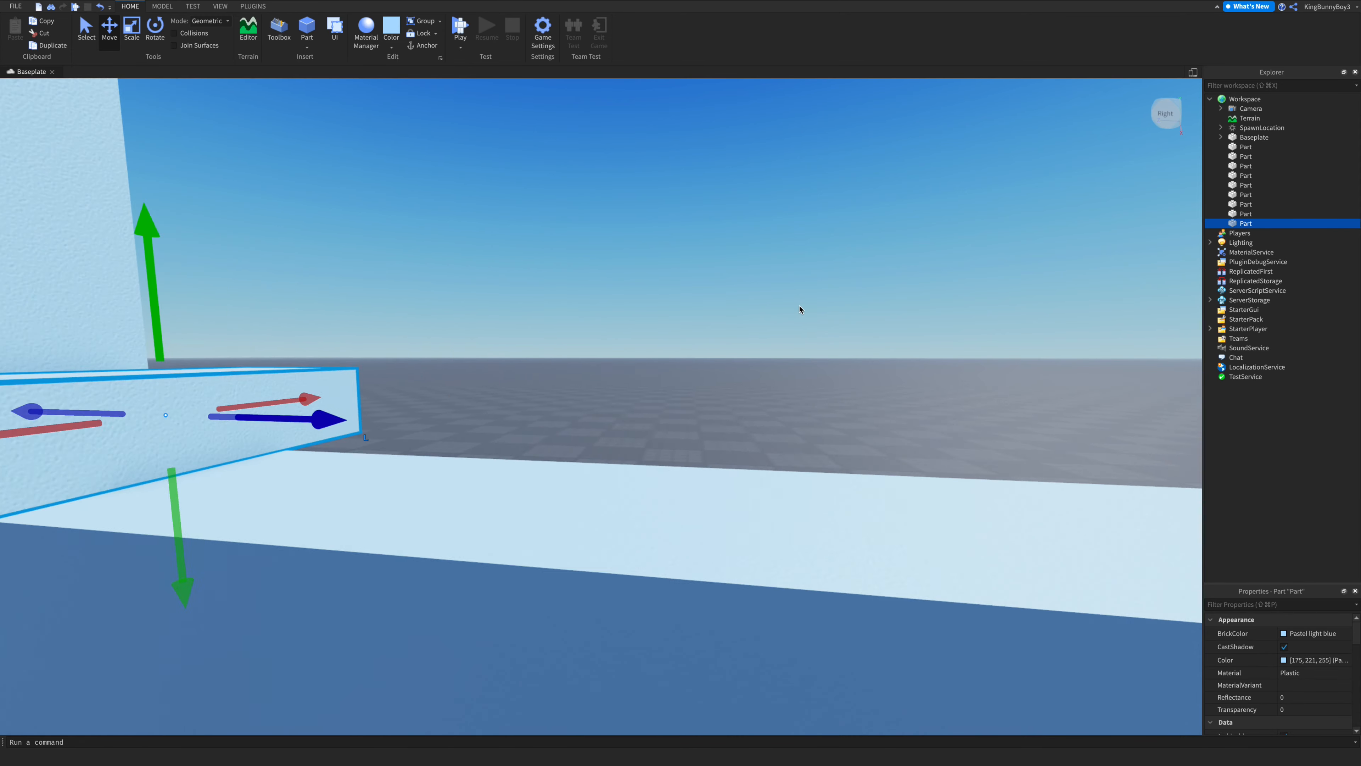
- Scale the sill block down to a small cube
key("f")
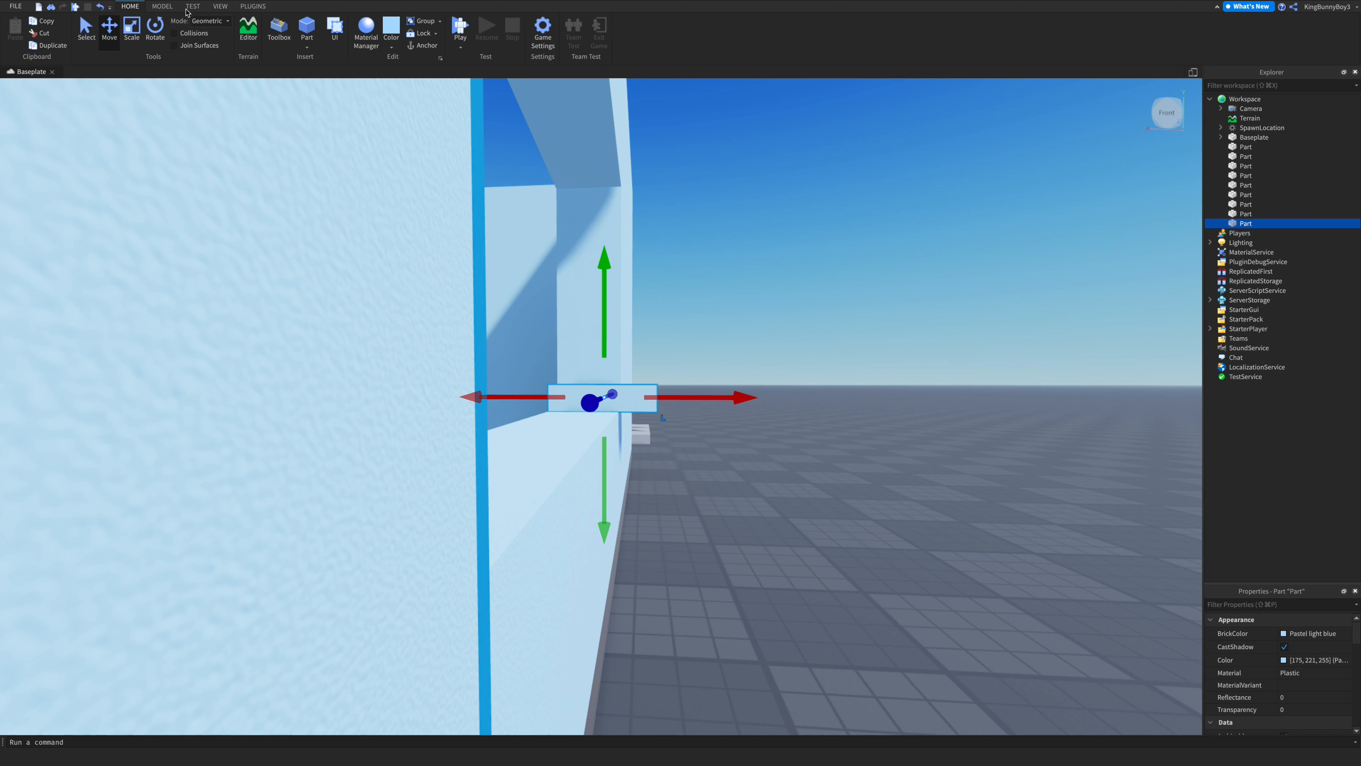
left_click(132, 29)
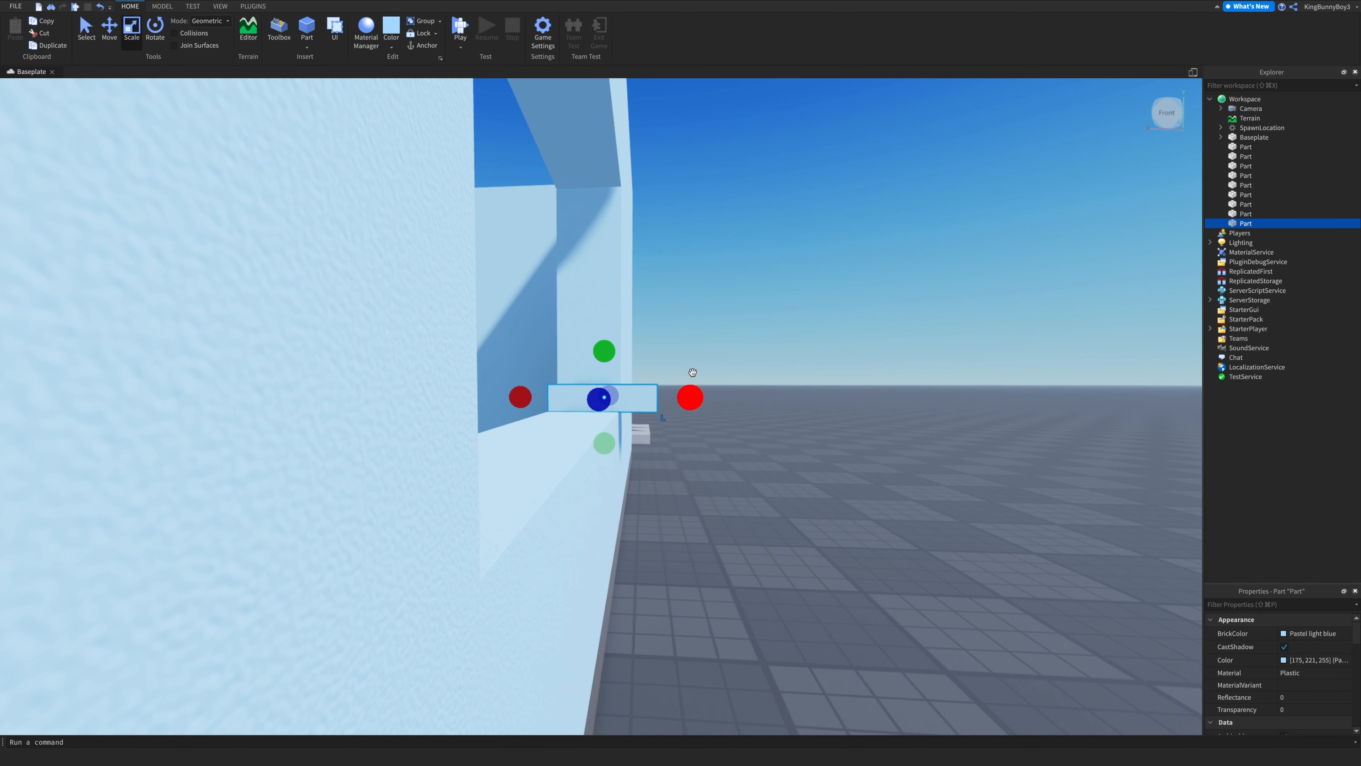
left_click_drag(689, 397, 683, 400)
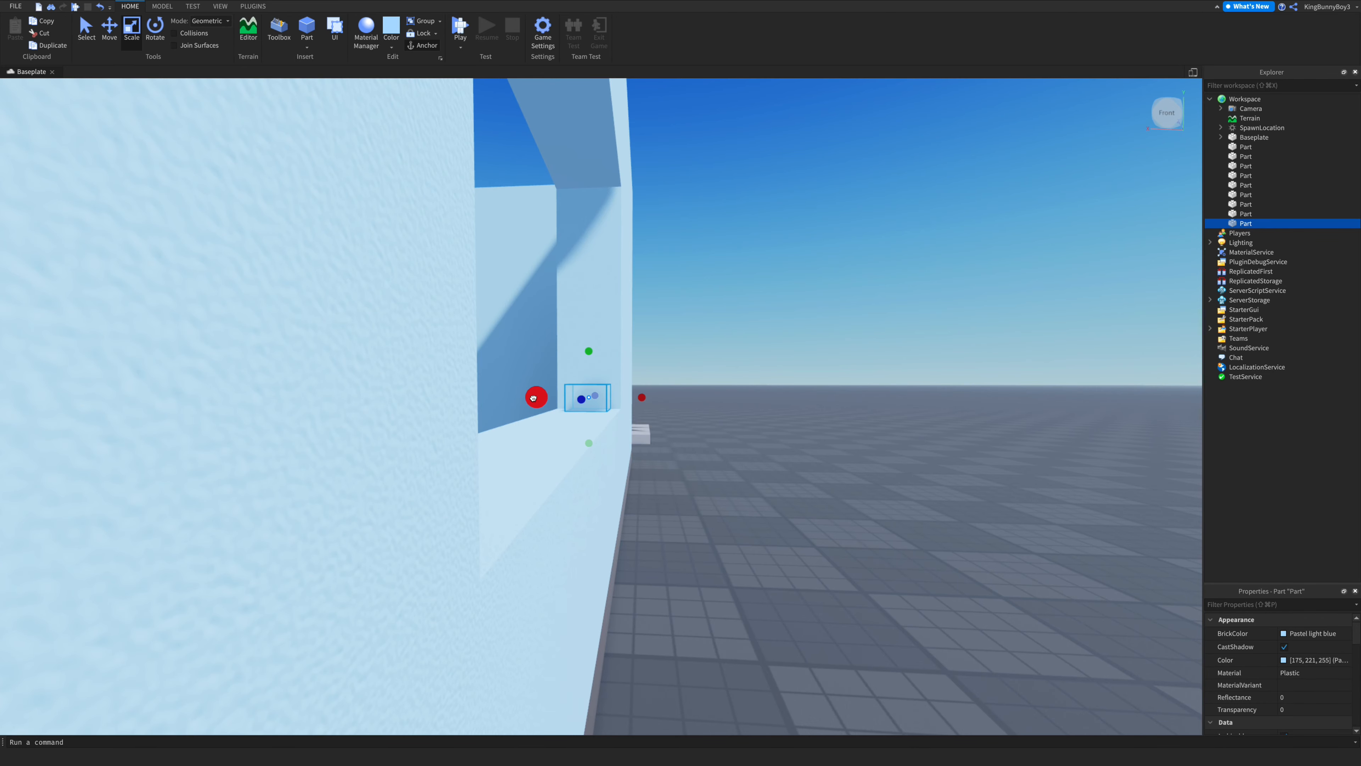
left_click_drag(649, 402, 647, 402)
key("w")
right_click_drag(693, 395, 693, 395)
key("s")
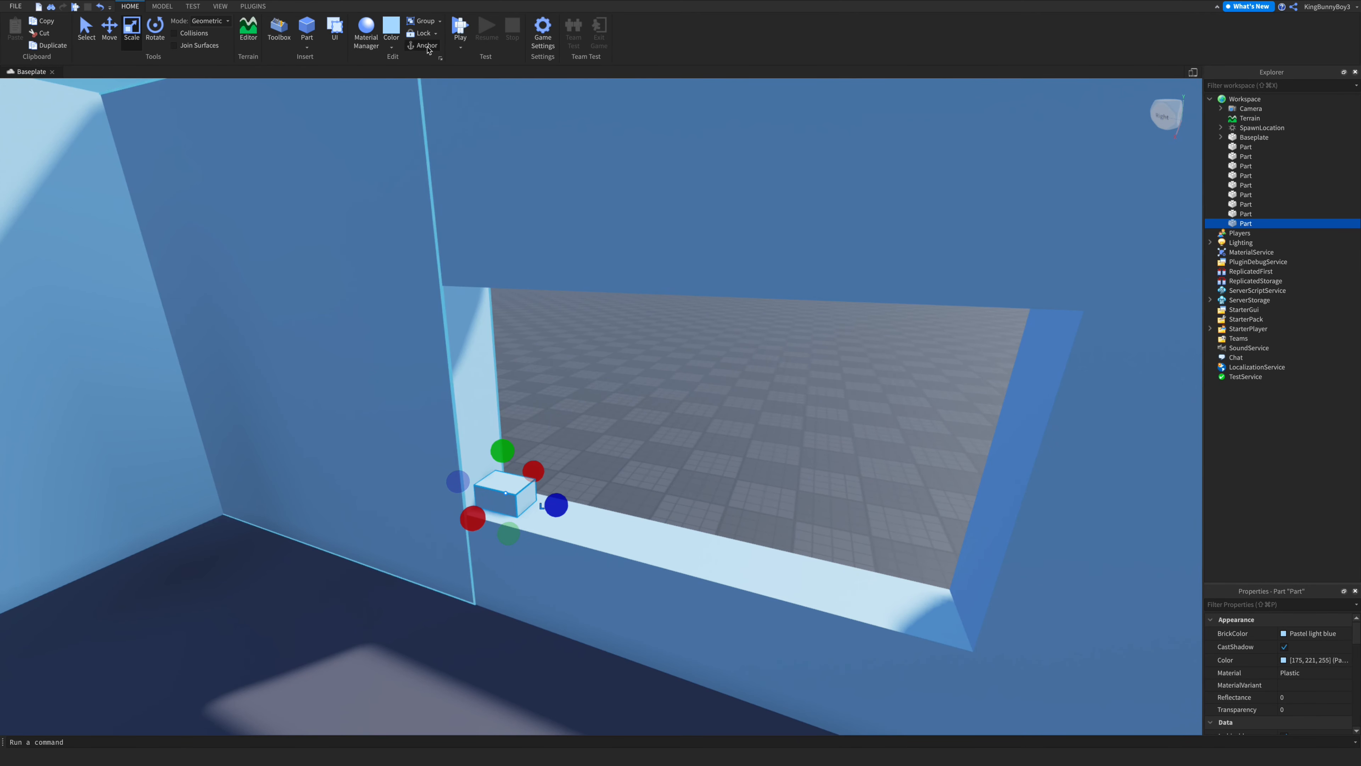
- Set the block's material to Glass
key("w")
left_click(366, 30)
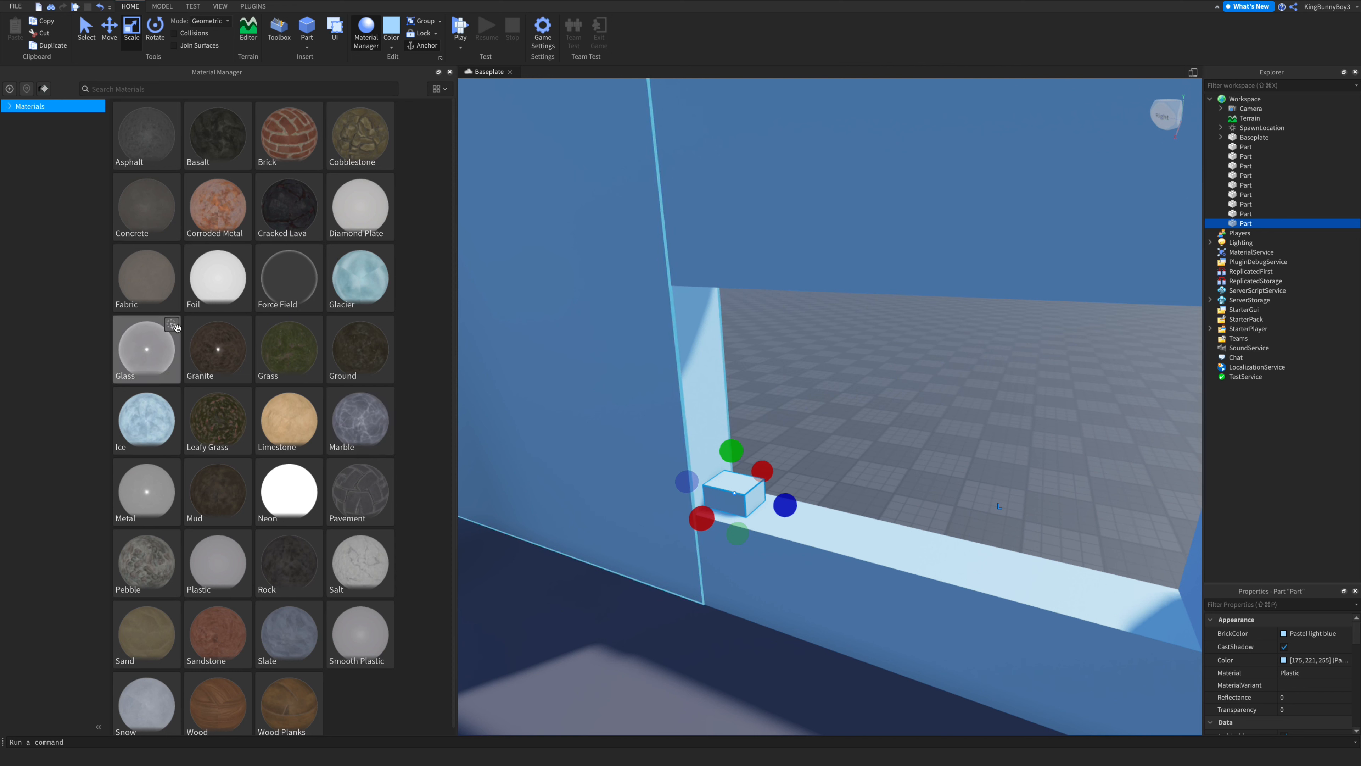
left_click(450, 72)
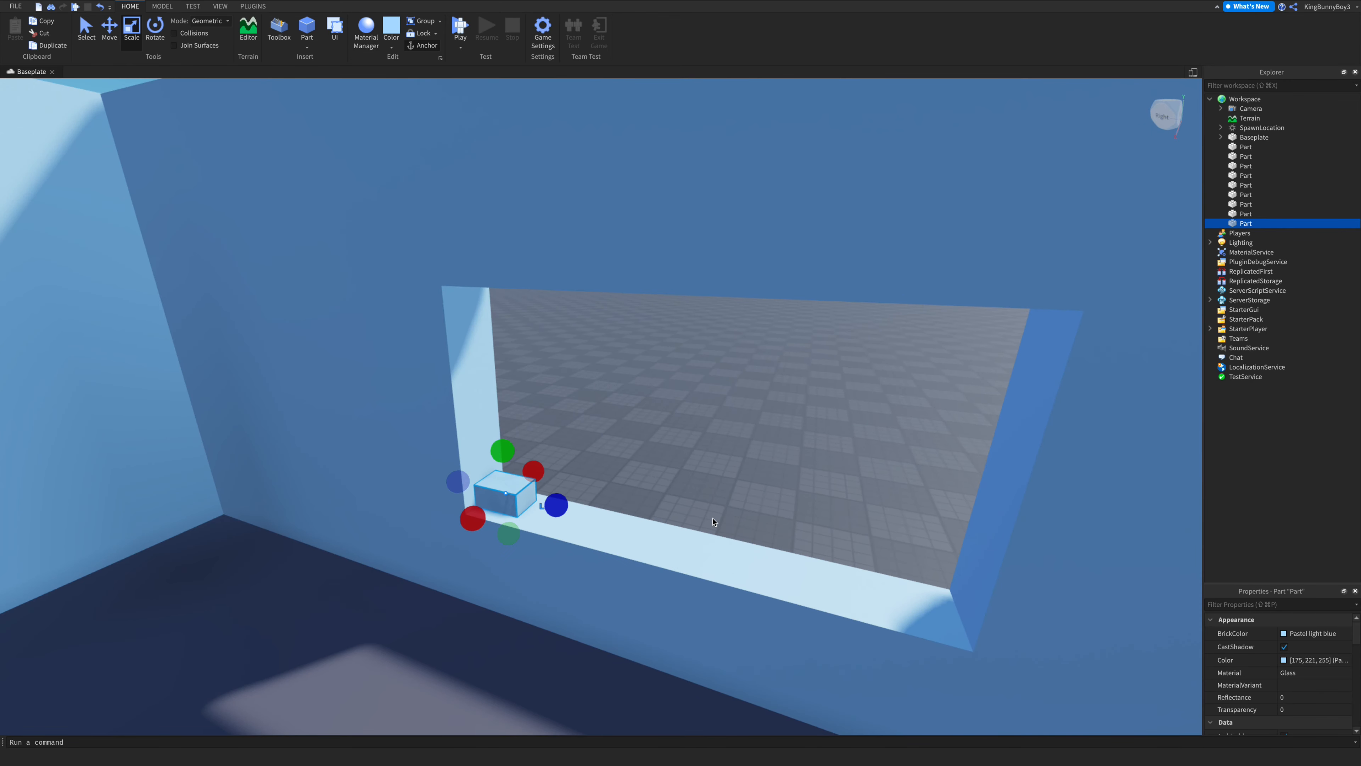
- Stretch the glass block across the full width of the window sill
left_click(739, 365)
scroll(739, 355, "up", 3)
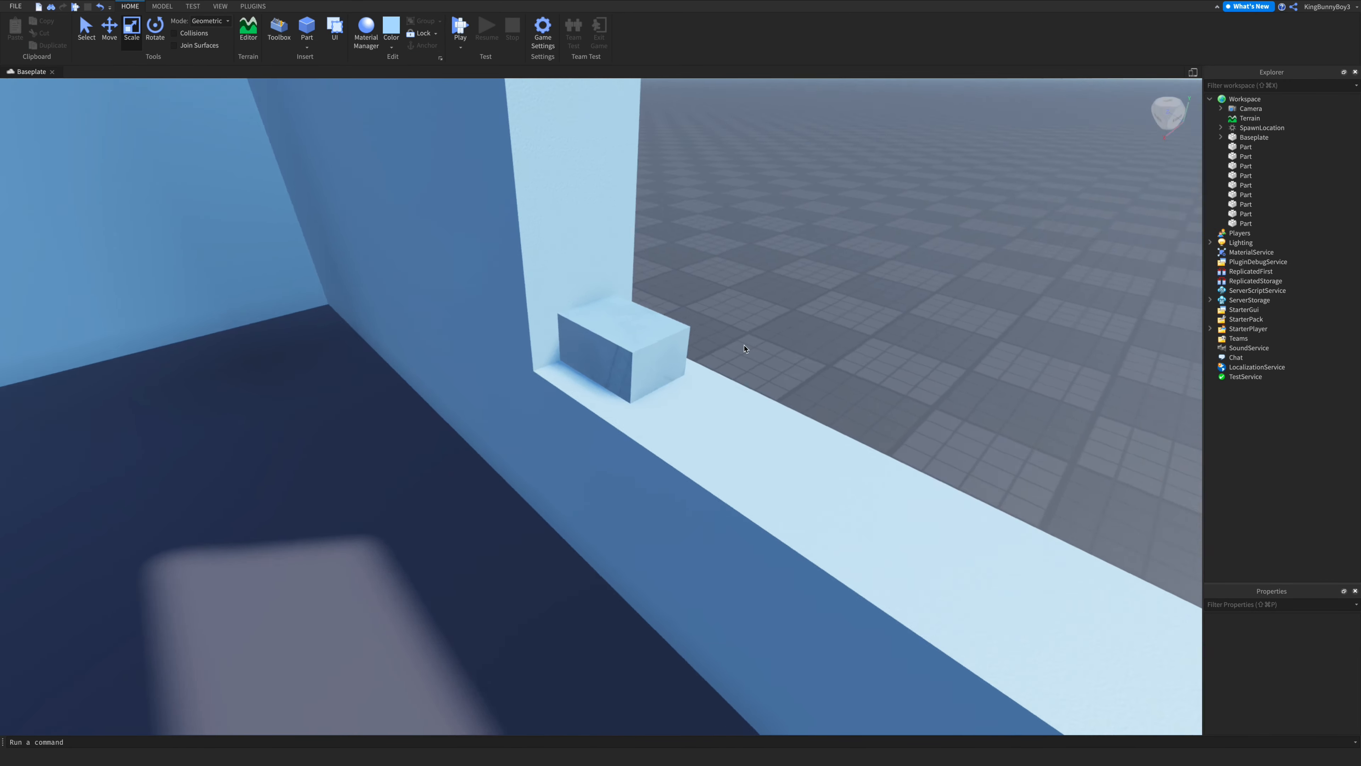
right_click_drag(738, 356, 435, 473)
left_click(436, 453)
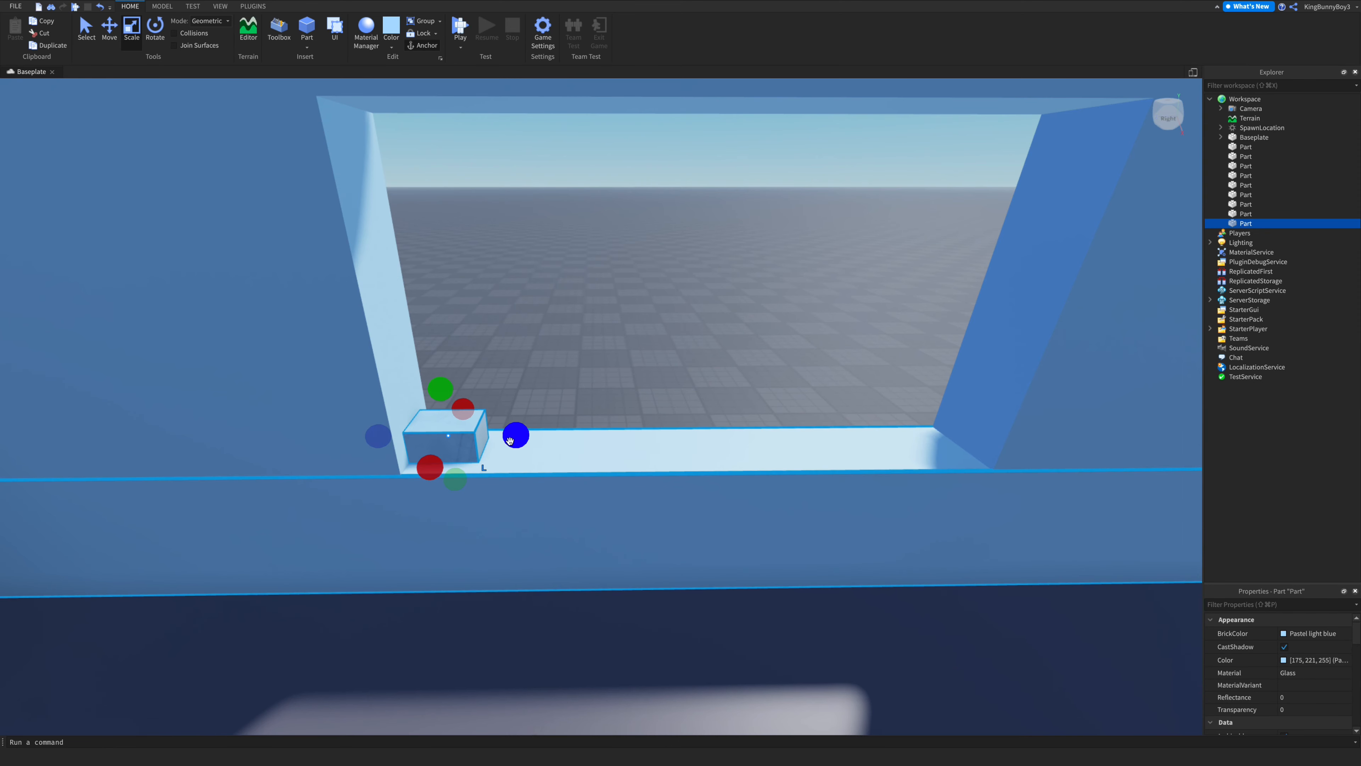
left_click_drag(513, 437, 987, 460)
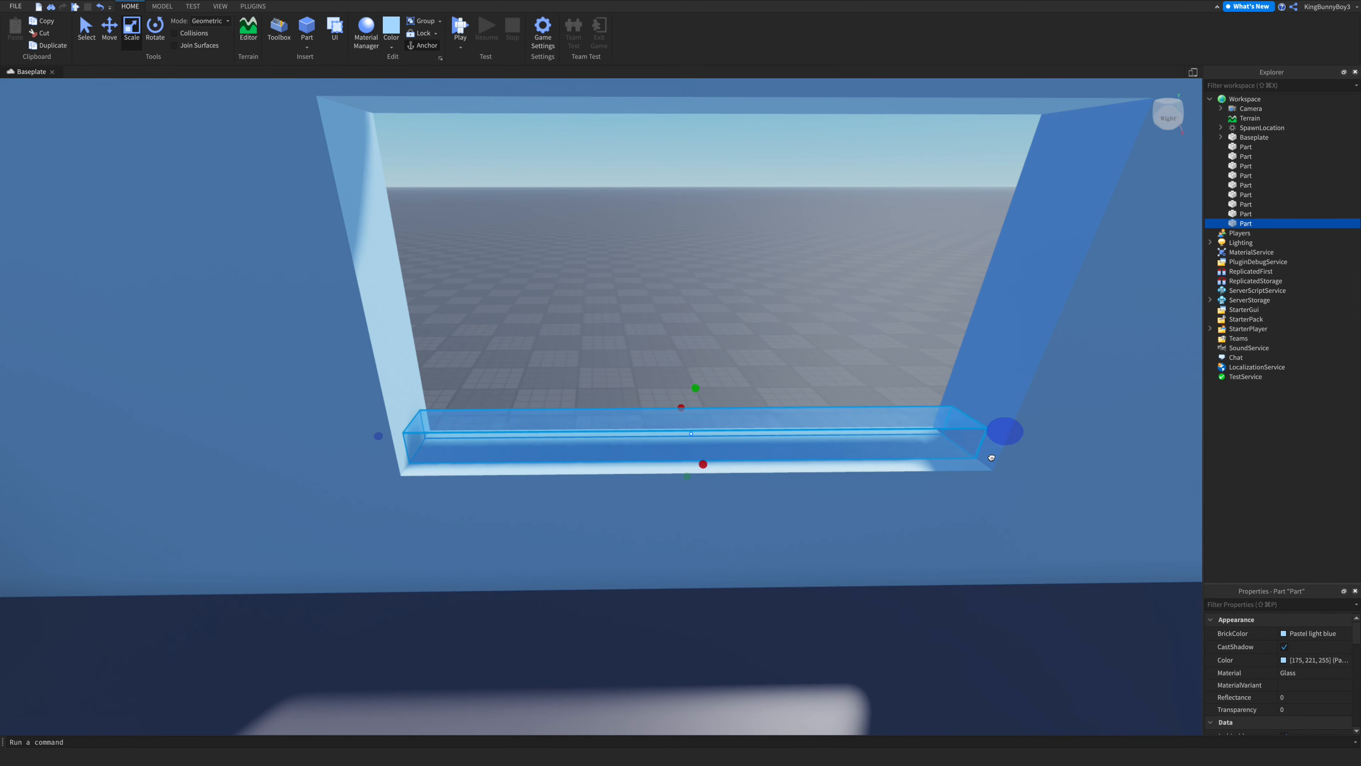
- Stretch the glass block upward so it fills the full height of the window opening
left_click_drag(991, 457, 991, 457)
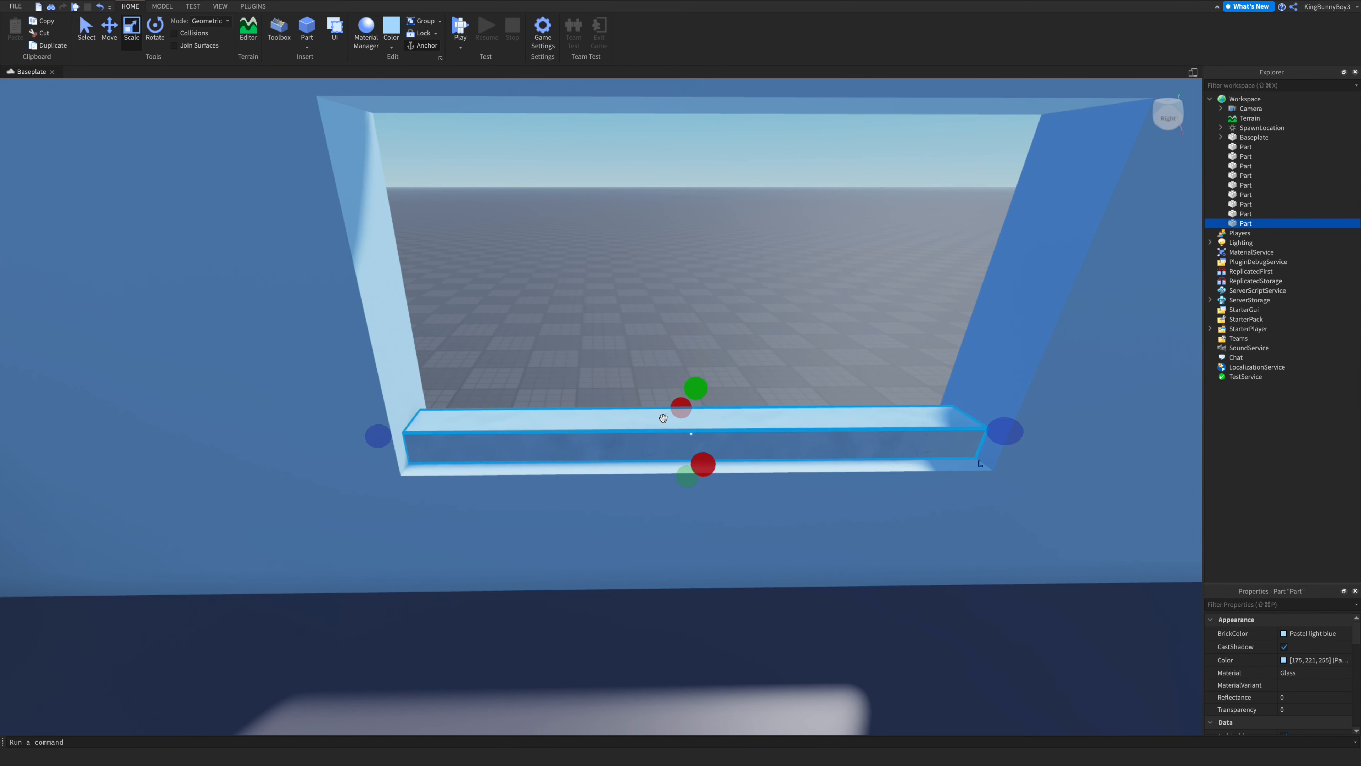
left_click_drag(691, 394, 679, 117)
right_click_drag(684, 199, 684, 199)
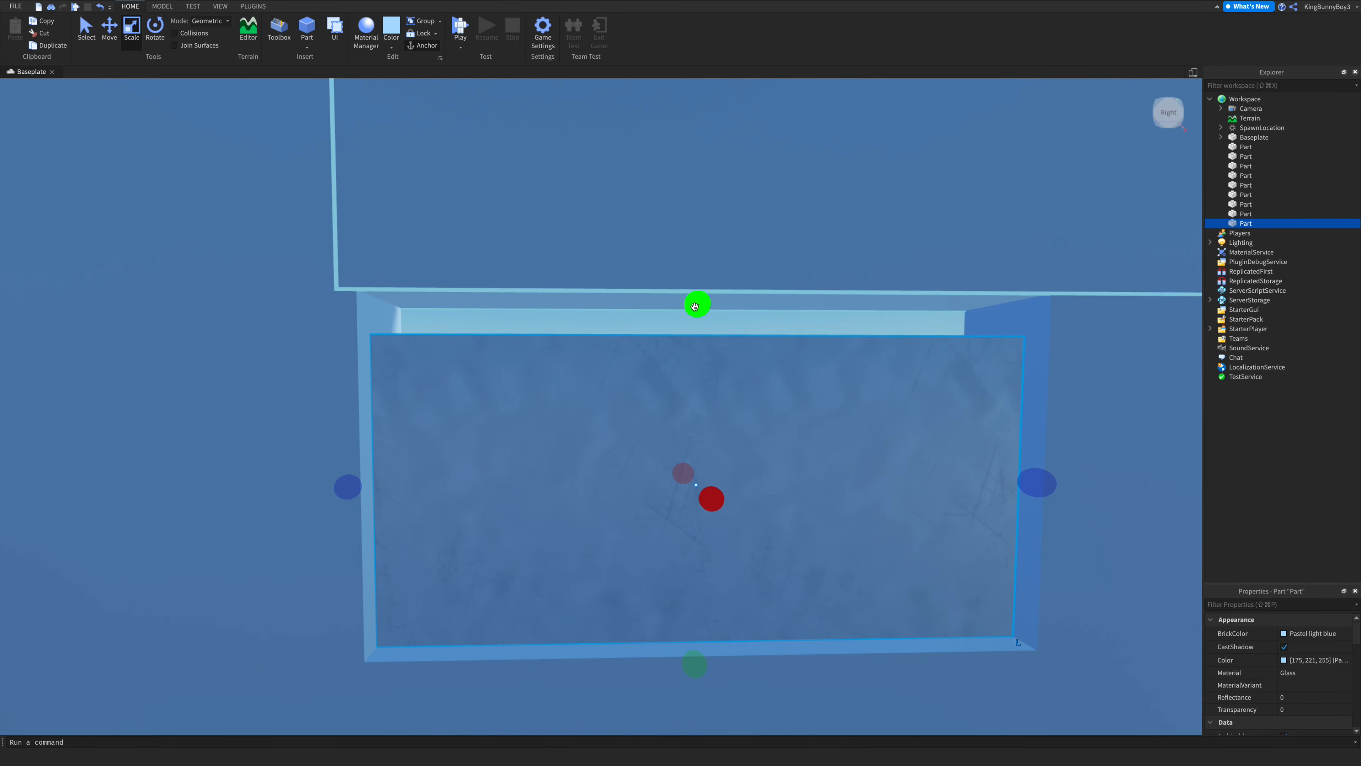
left_click_drag(694, 306, 693, 265)
scroll(870, 414, "down", 3)
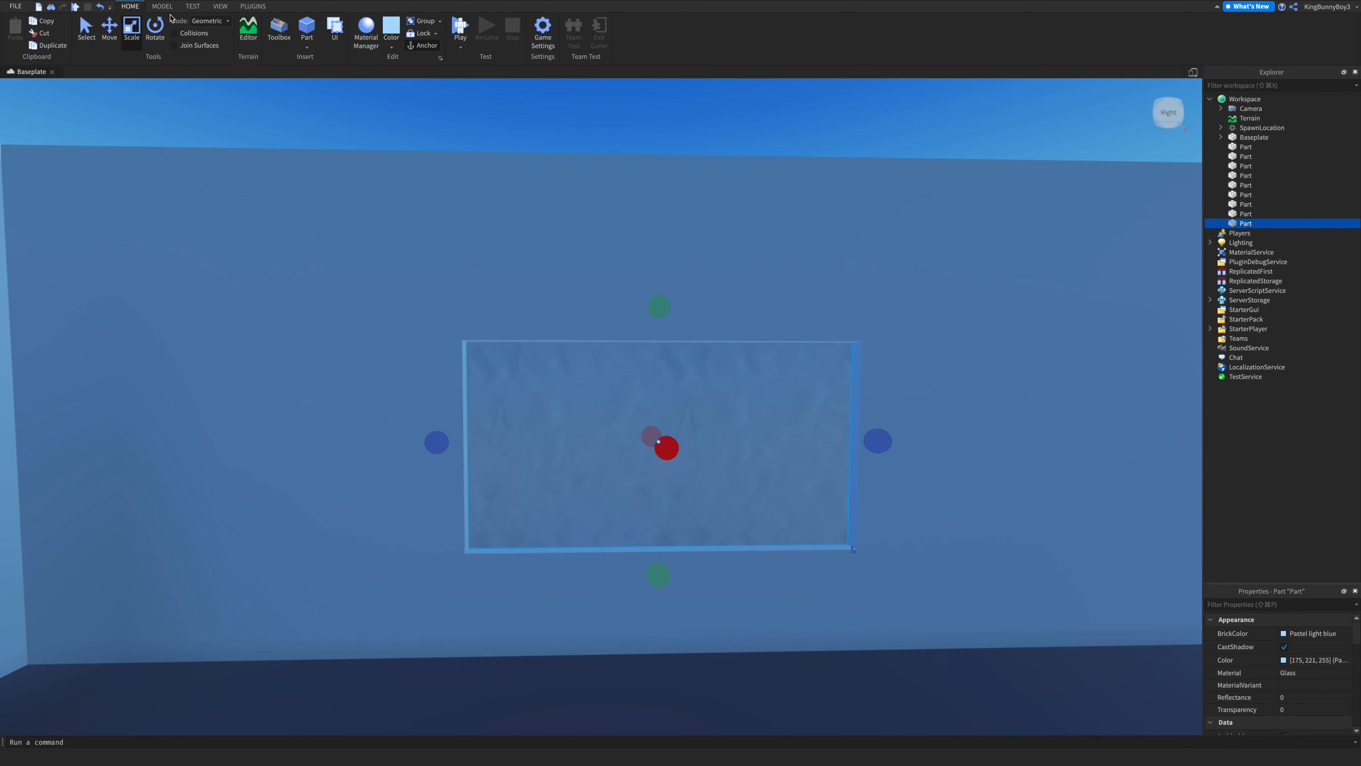
left_click(162, 6)
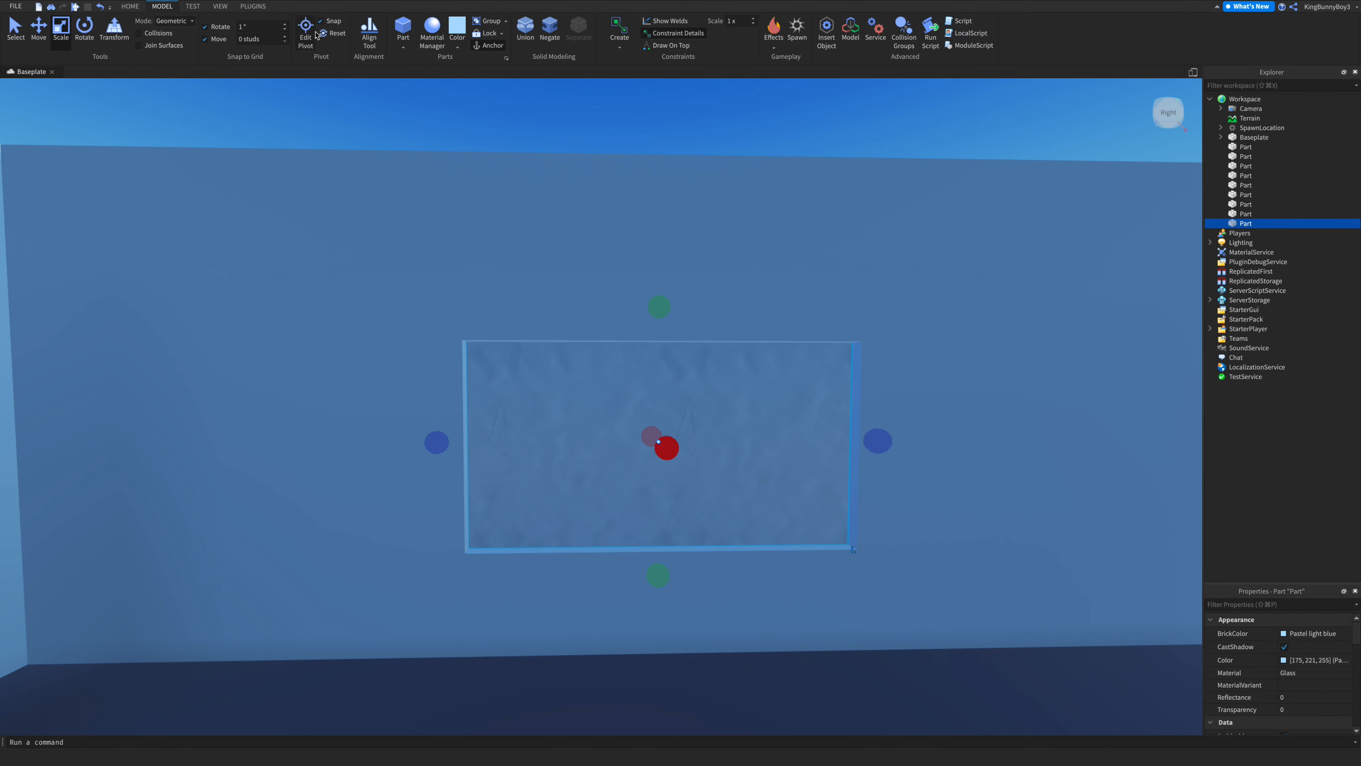
left_click(194, 7)
left_click(224, 8)
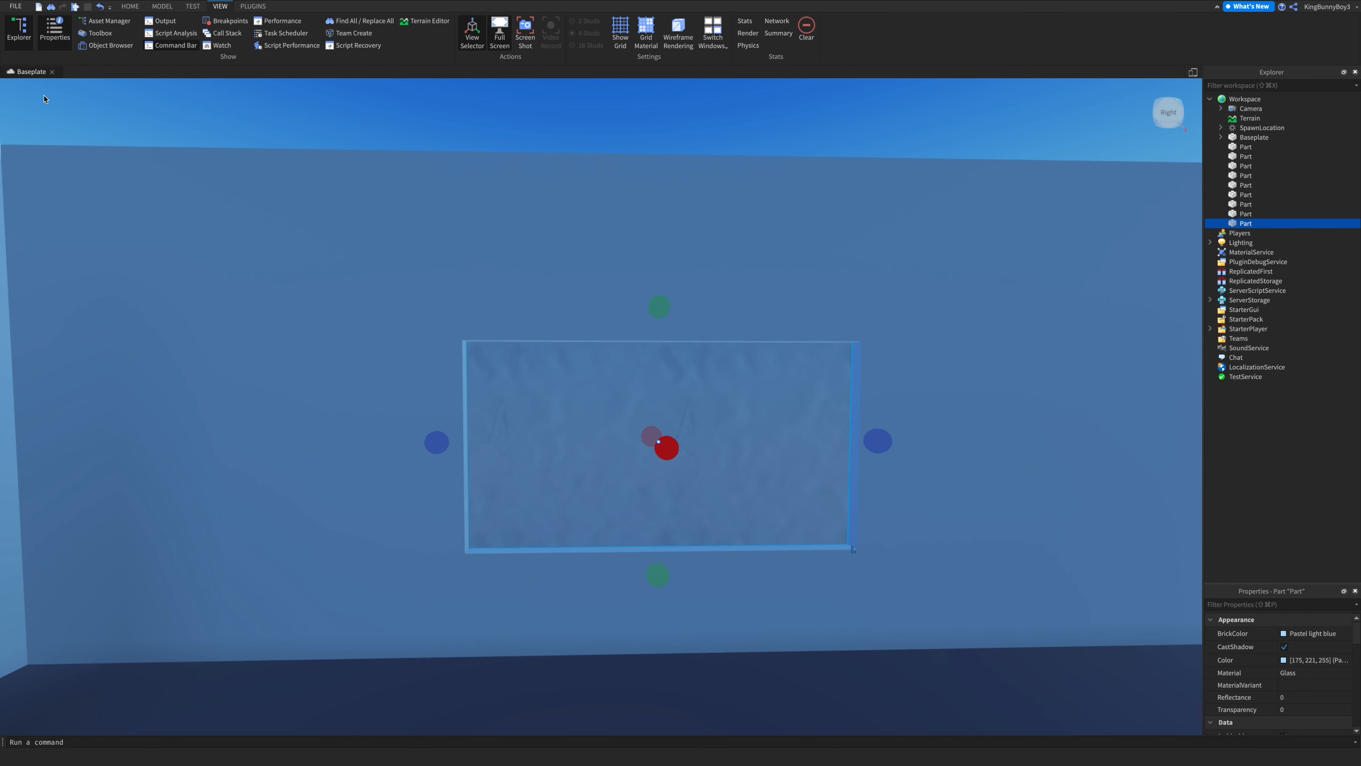
left_click(129, 7)
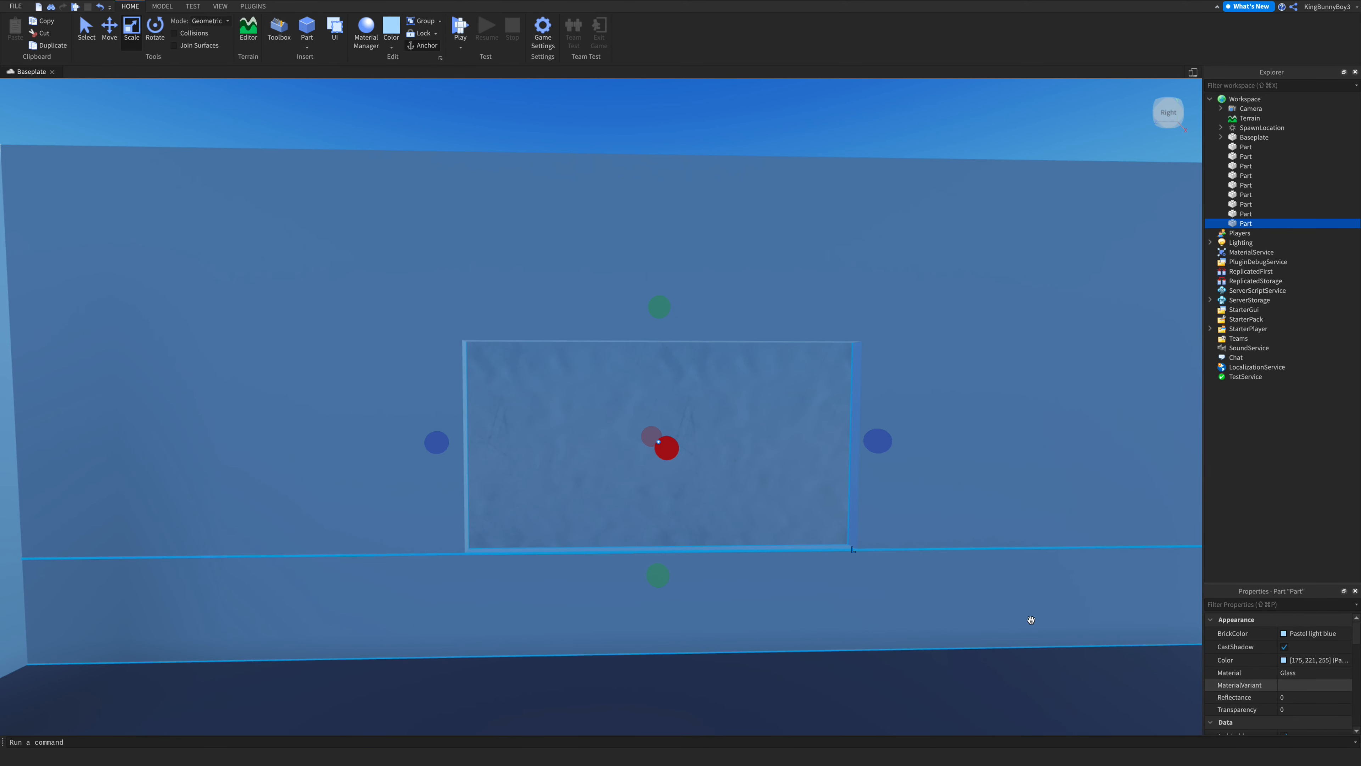
- Set the glass pane's transparency to 0.75
left_click(1311, 712)
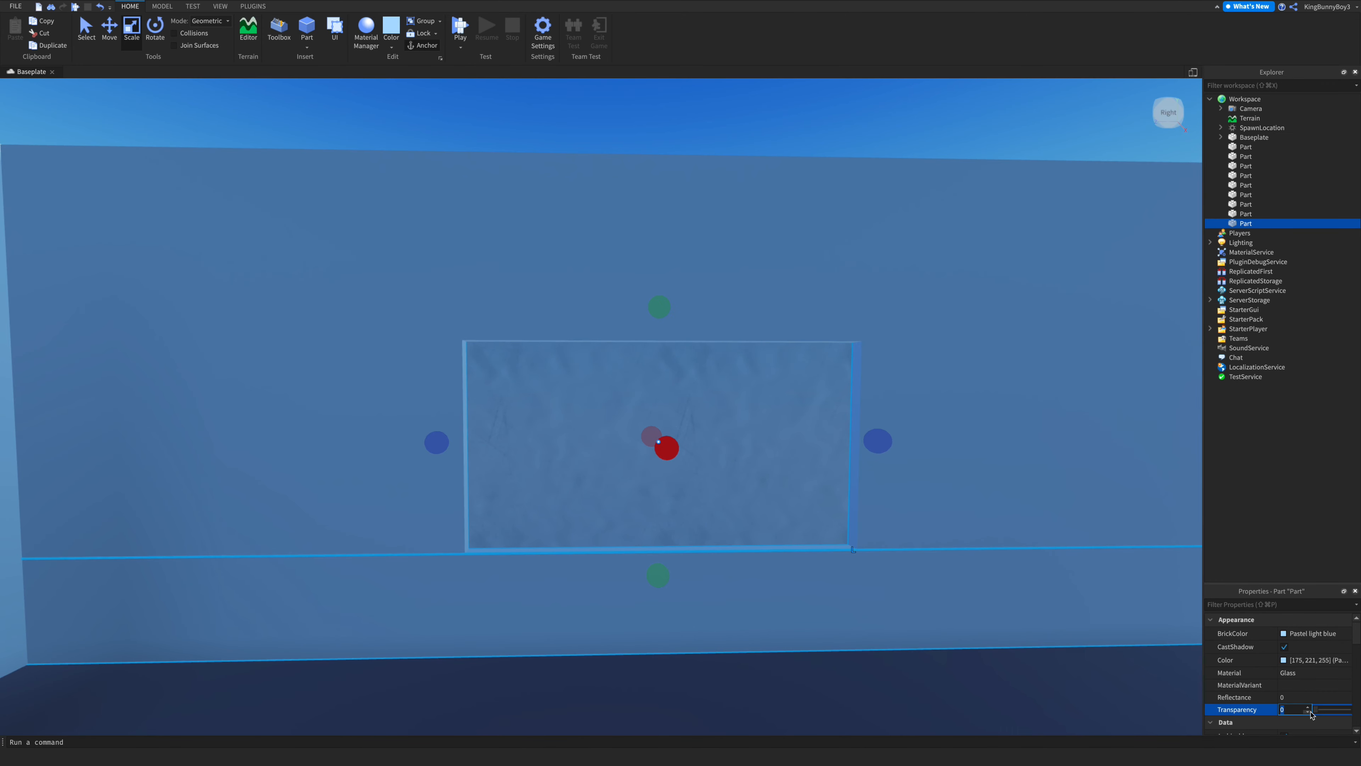
left_click_drag(1317, 713, 1346, 713)
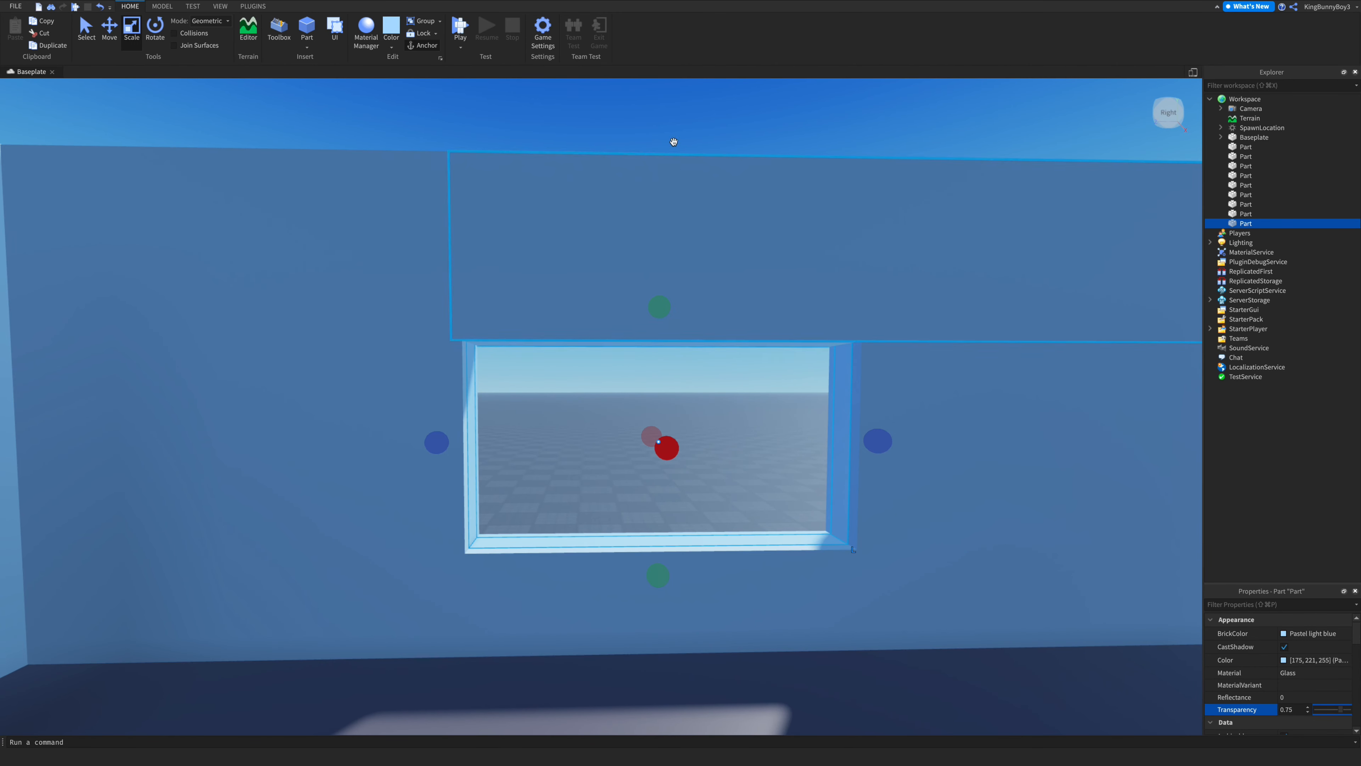
- Fly the camera around the room to inspect the walls, doorway and window
left_click(783, 128)
key("w")
right_click_drag(825, 304, 824, 302)
key("s")
key("d")
key("w")
key("s")
key("a")
key("w")
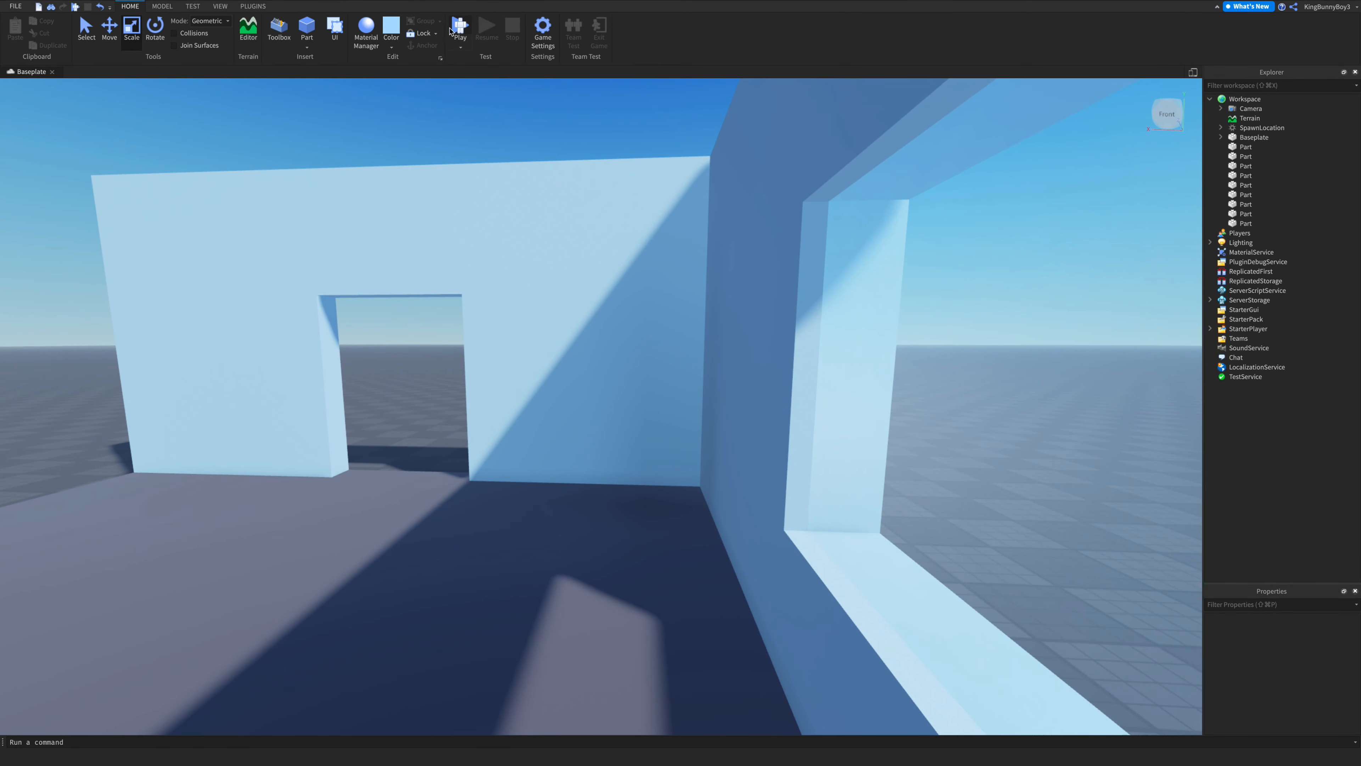
- Playtest the build, walking the character around the room and up to the window, then stop the test
key("F5")
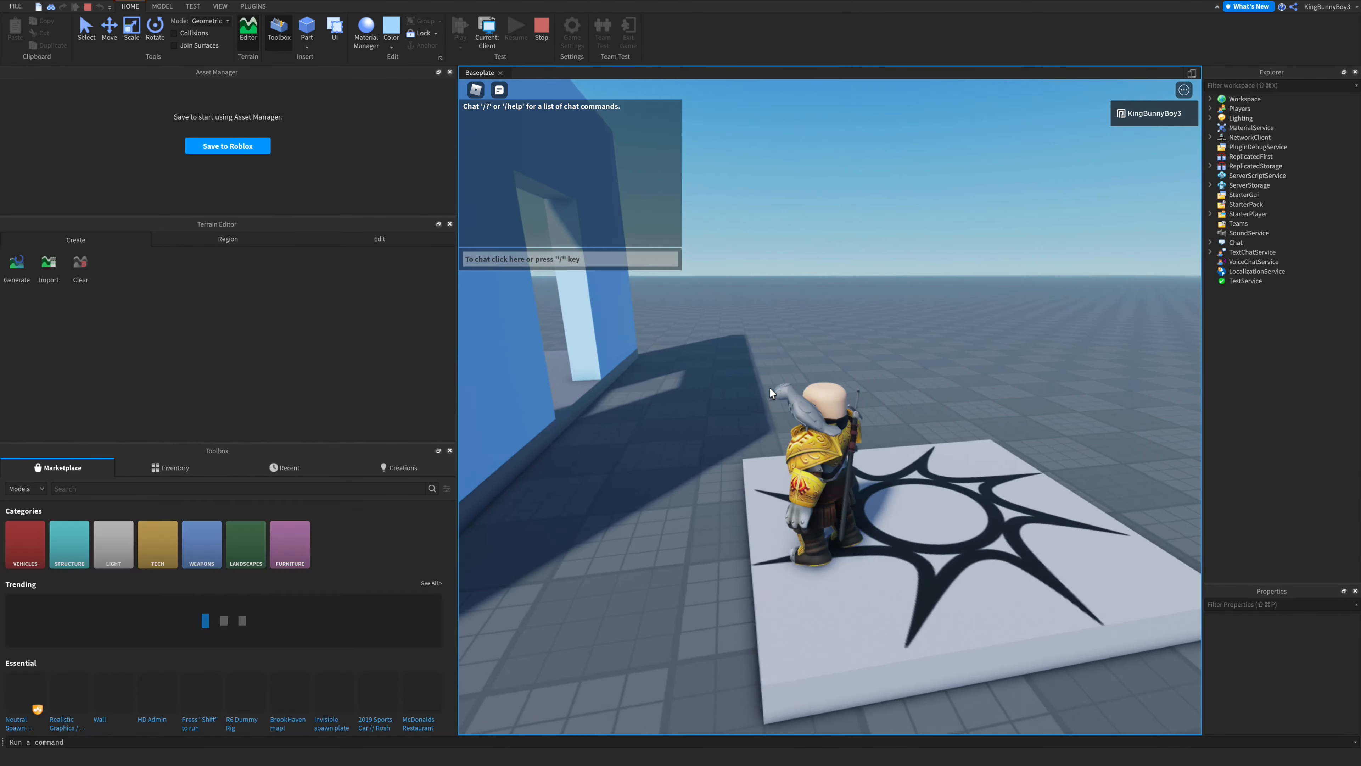
key("w")
right_click_drag(769, 389, 769, 388)
right_click_drag(895, 416, 894, 415)
key("w")
key("space")
key("shift")
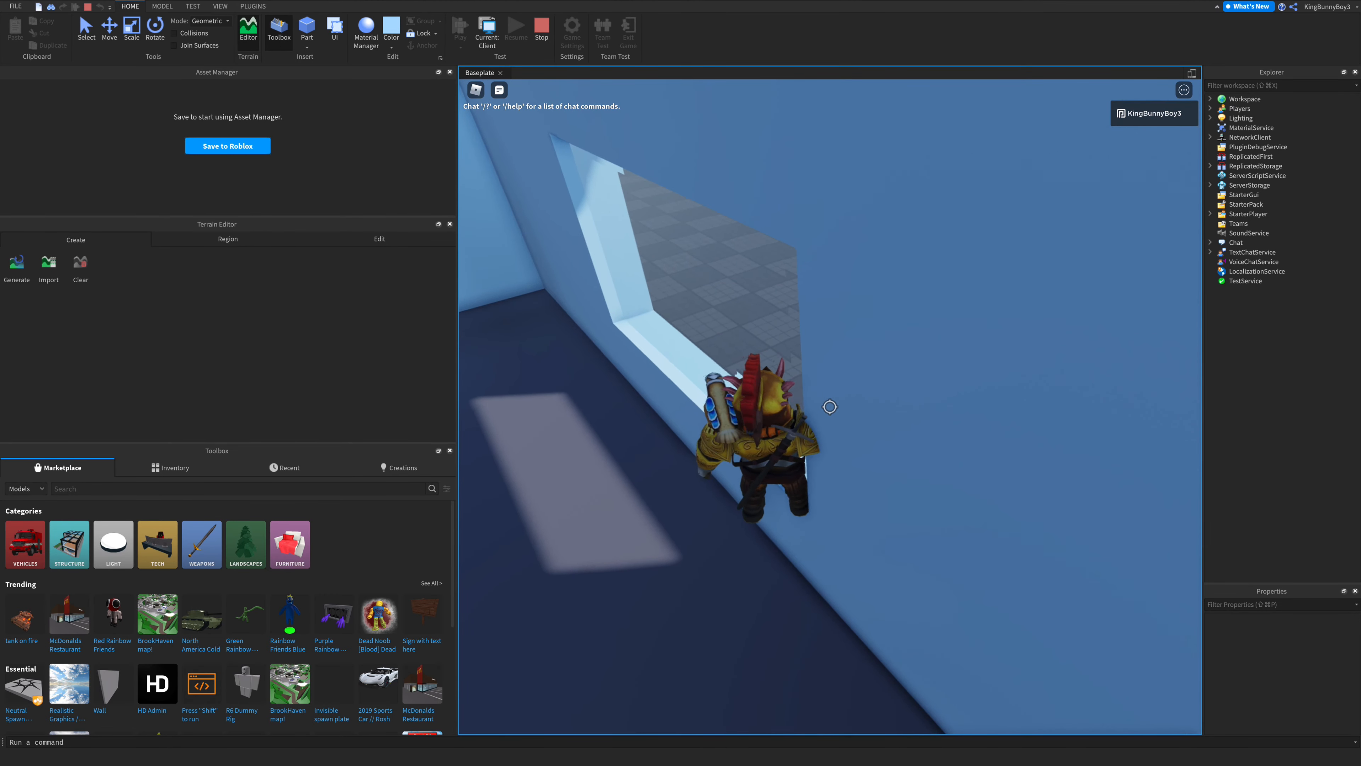
key("shift")
right_click_drag(878, 413, 879, 408)
key("s")
key("w")
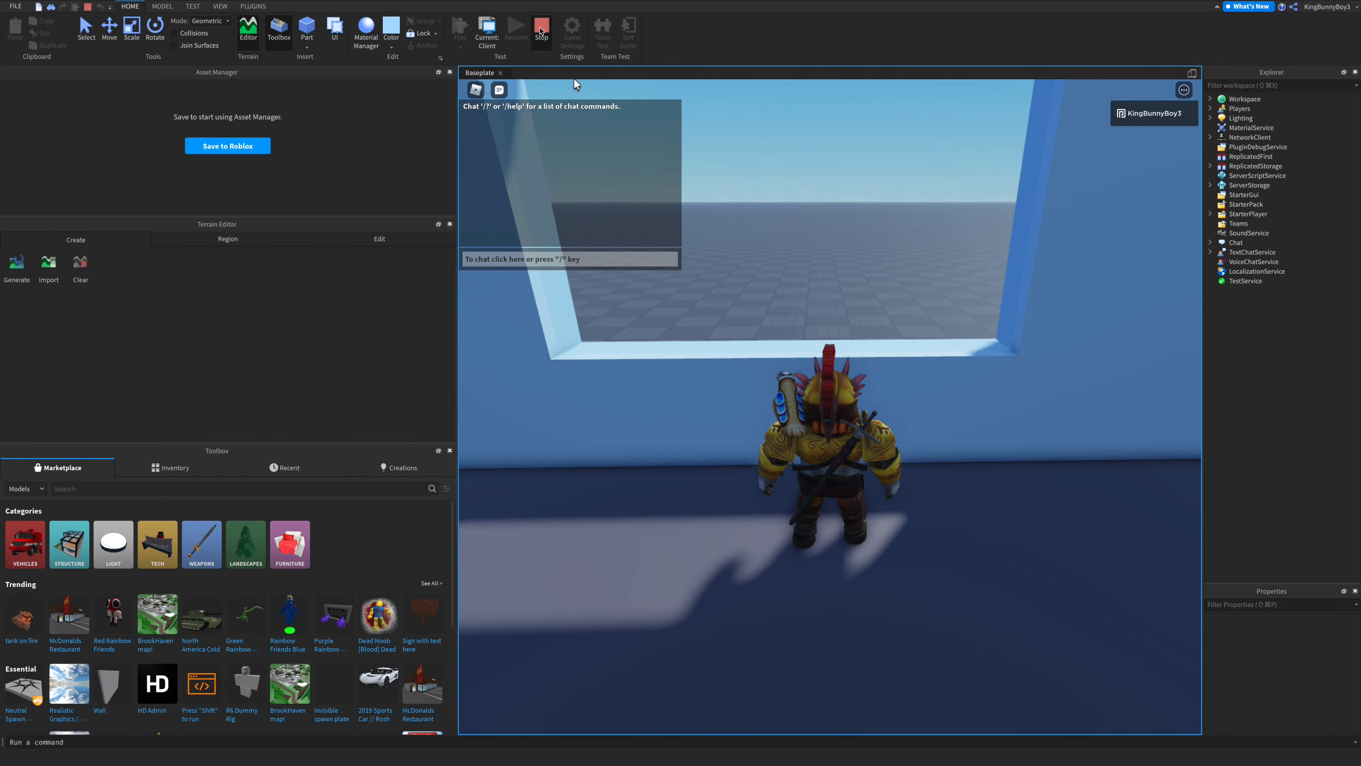
left_click(540, 29)
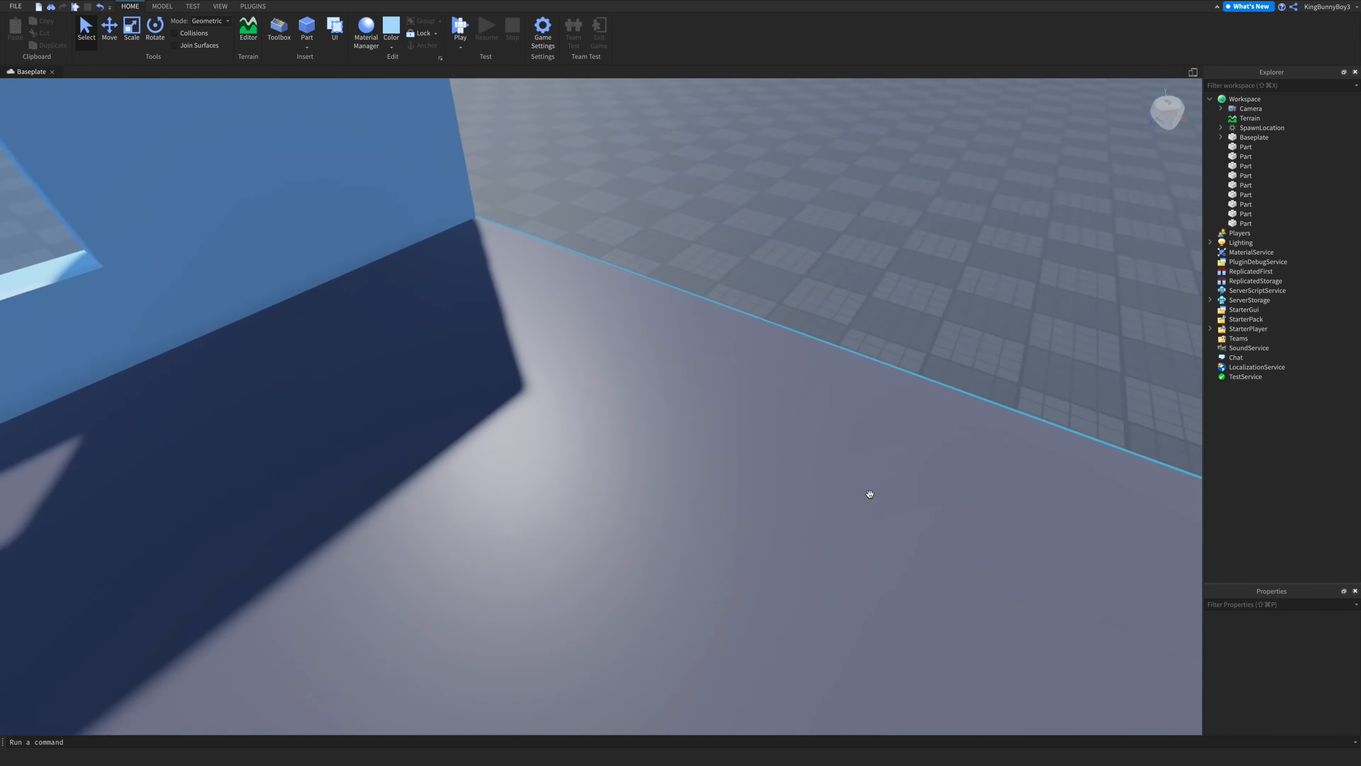
- Duplicate the right section of the back wall and move the copy toward the platform's open right edge
key("s")
right_click_drag(870, 493, 854, 465)
key("w")
key("s")
left_click(744, 398)
key("s")
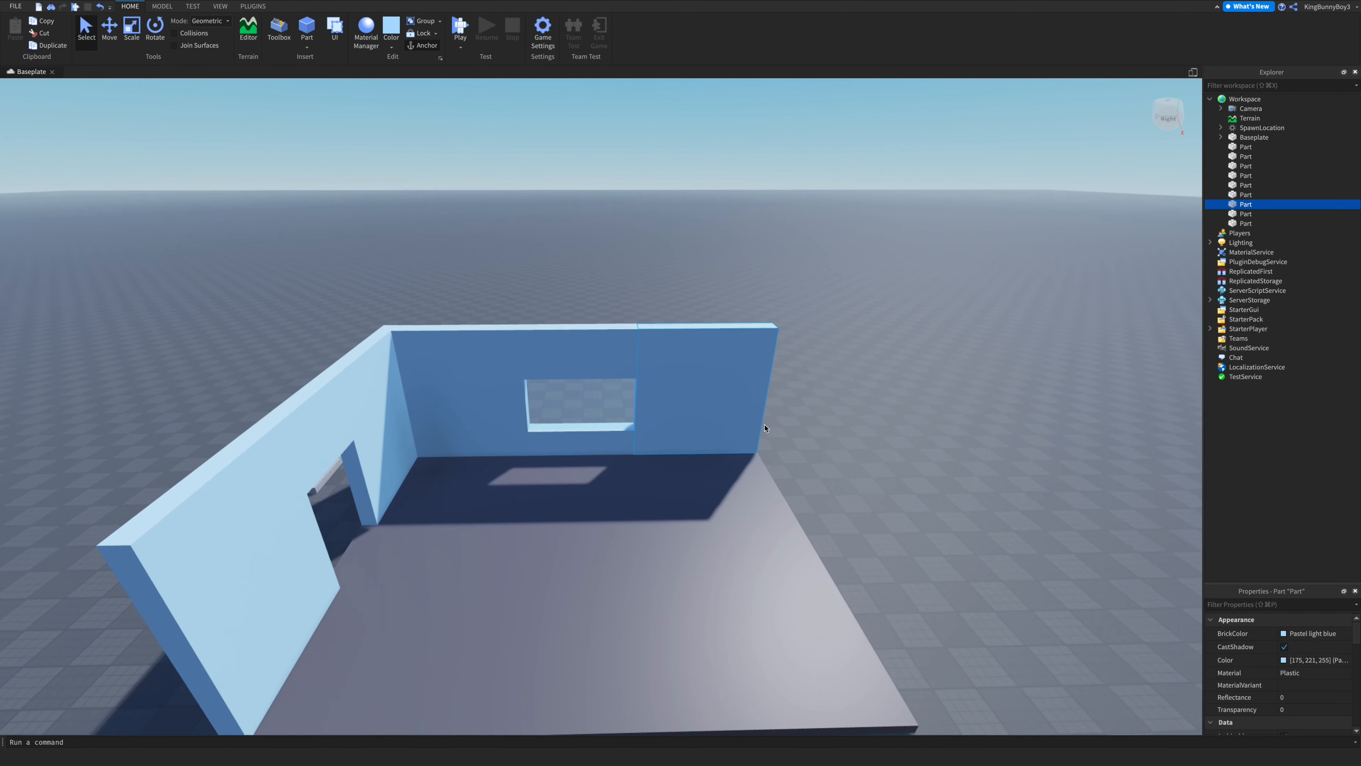
key("s")
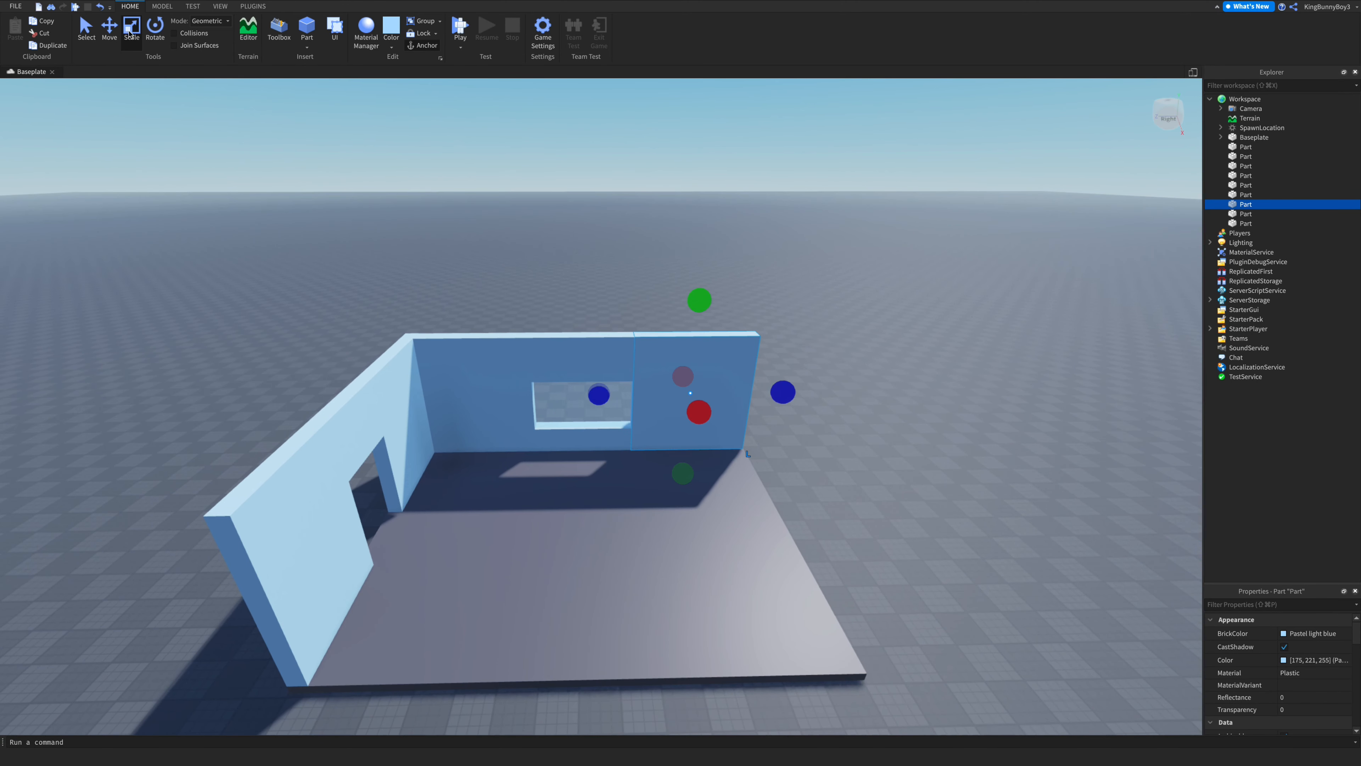
key("ctrl+d")
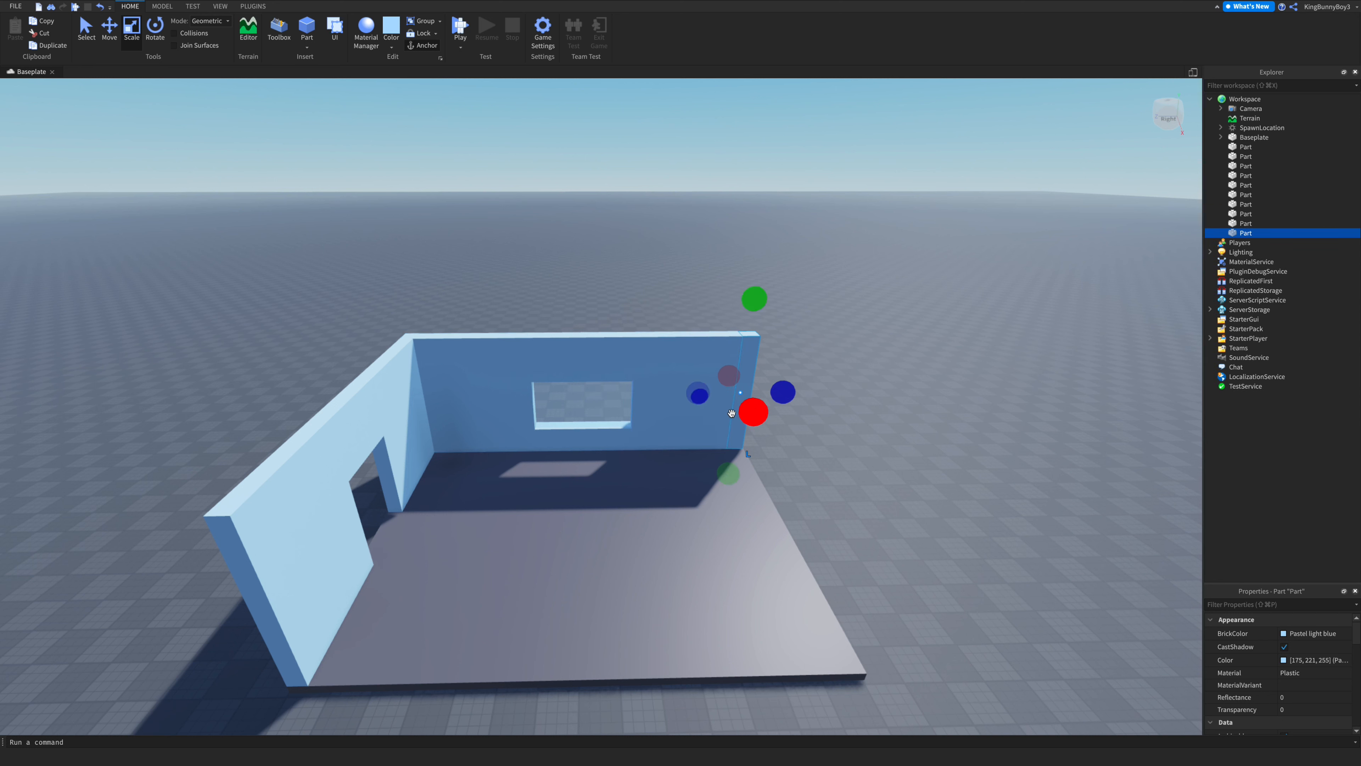
left_click_drag(742, 412, 882, 651)
- Resize the new wall so it runs along the platform's right edge
right_click_drag(896, 618, 897, 618)
key("w")
key("d")
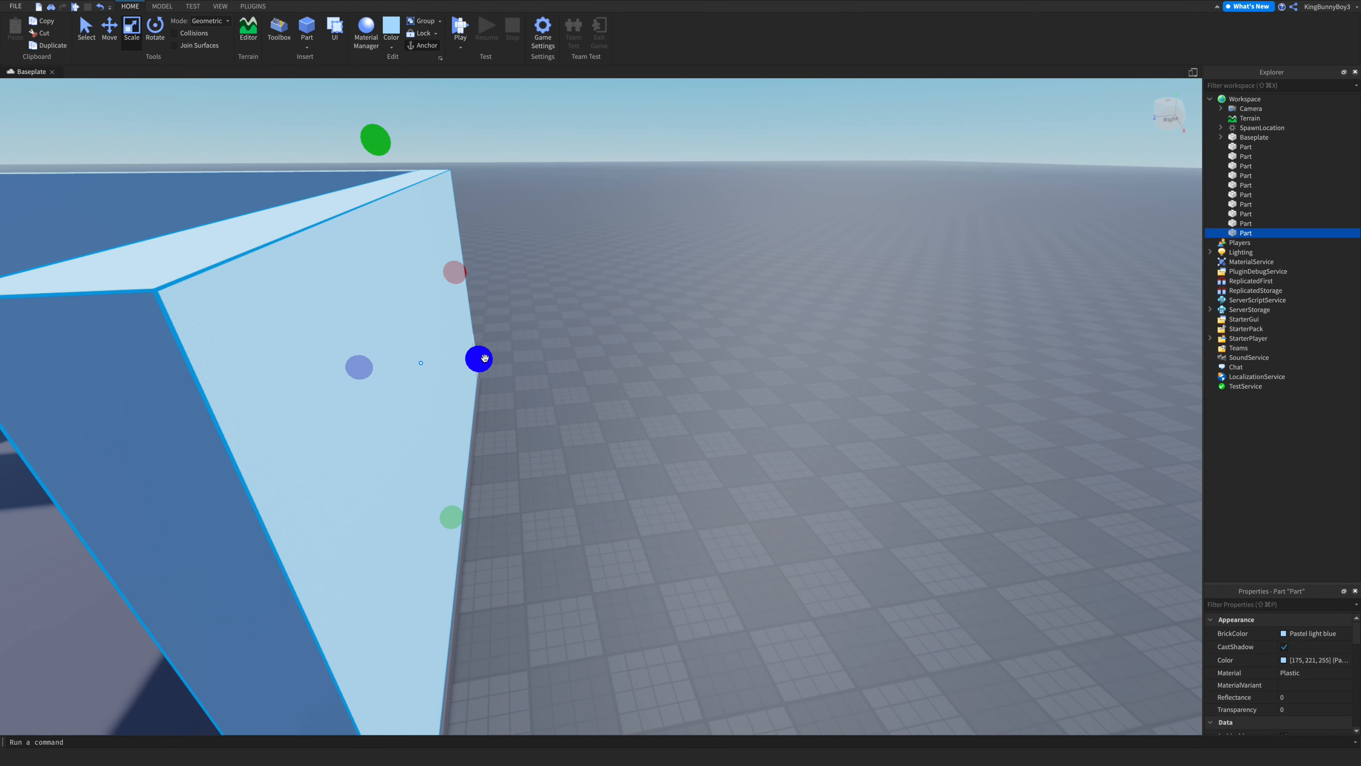
left_click_drag(479, 359, 473, 394)
key("s")
key("s")
left_click(596, 393)
right_click_drag(596, 393, 596, 392)
key("w")
key("s")
key("w")
key("s")
key("s")
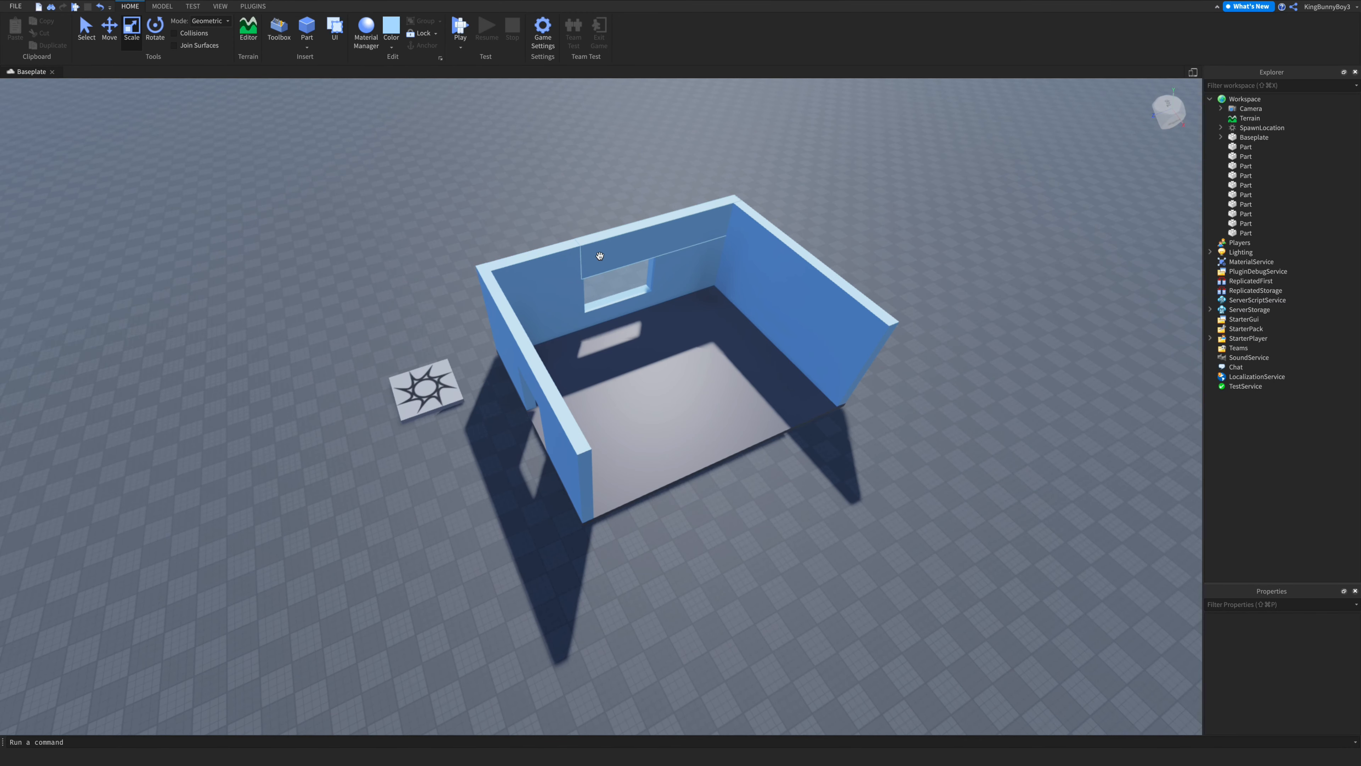
key("w")
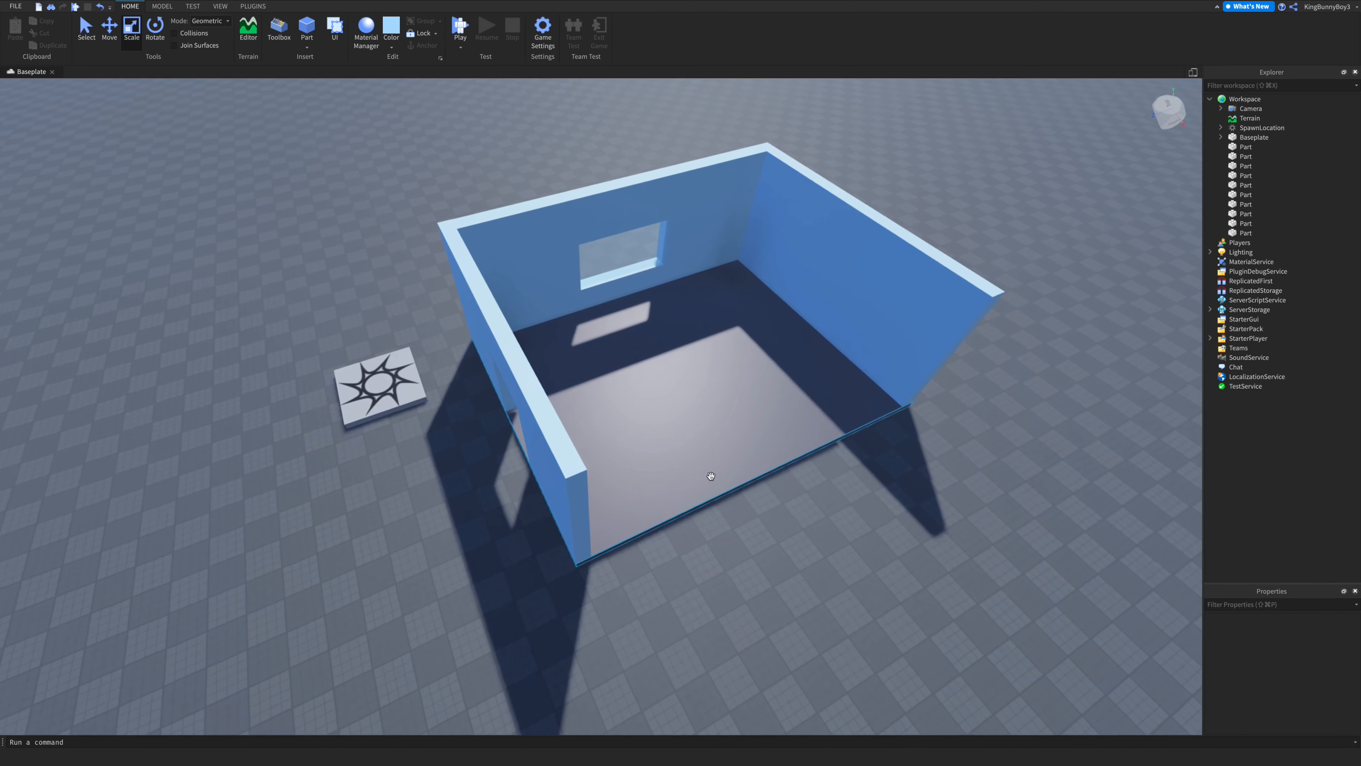
key("s")
left_click(831, 327)
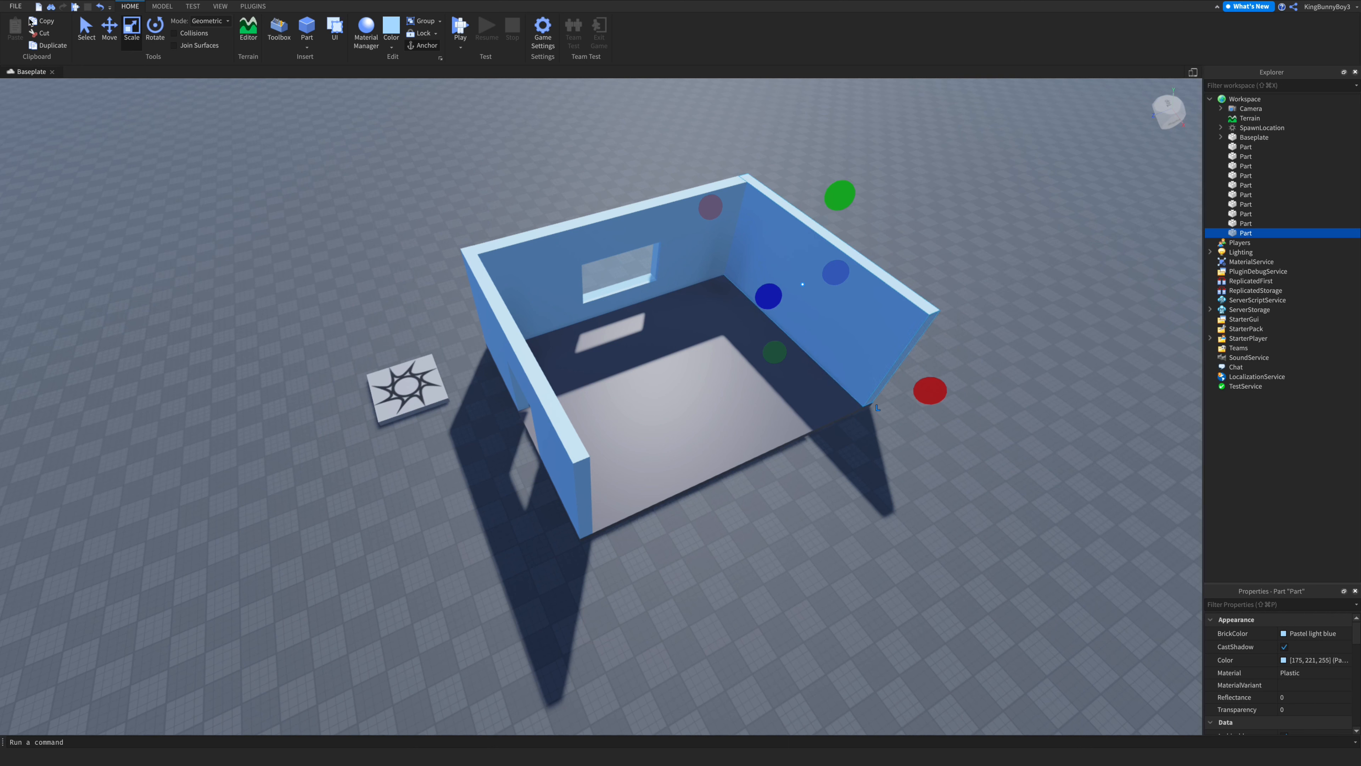
left_click(107, 47)
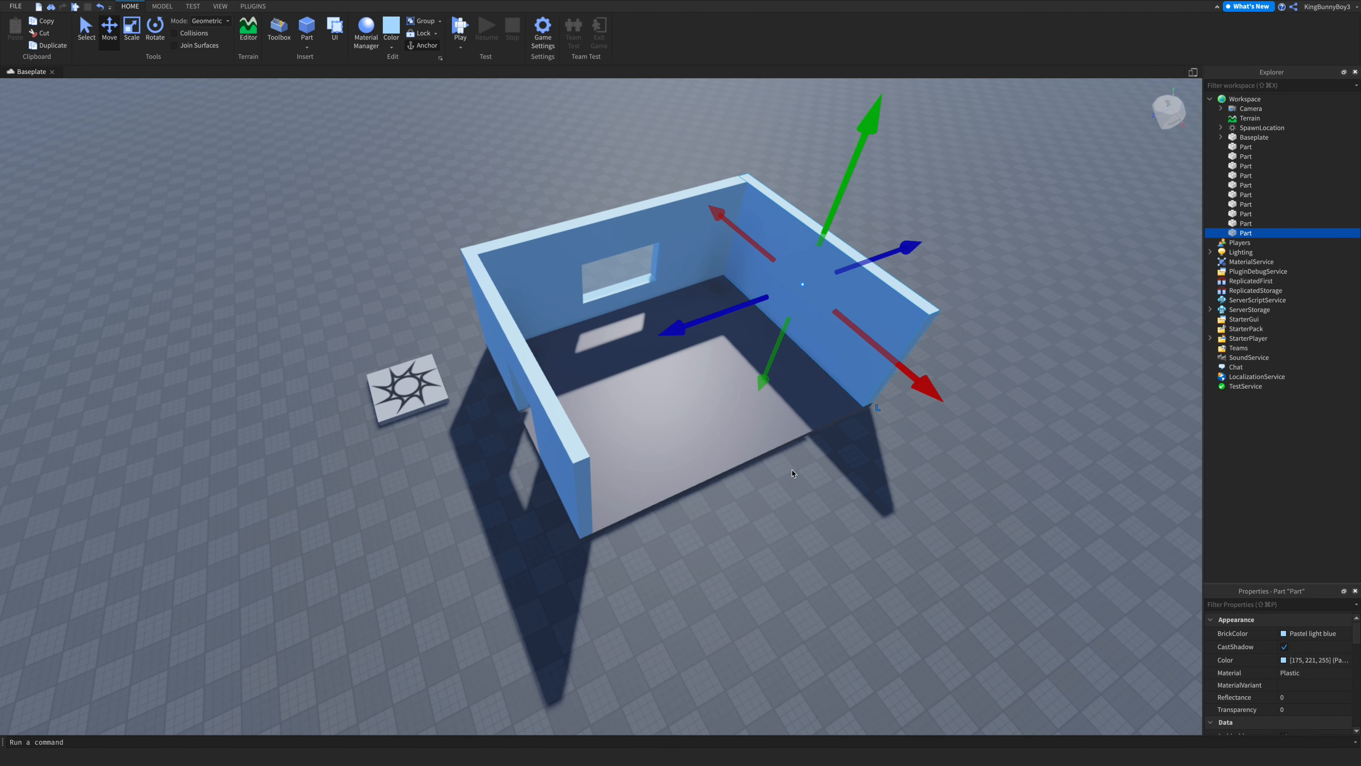
key("super+d")
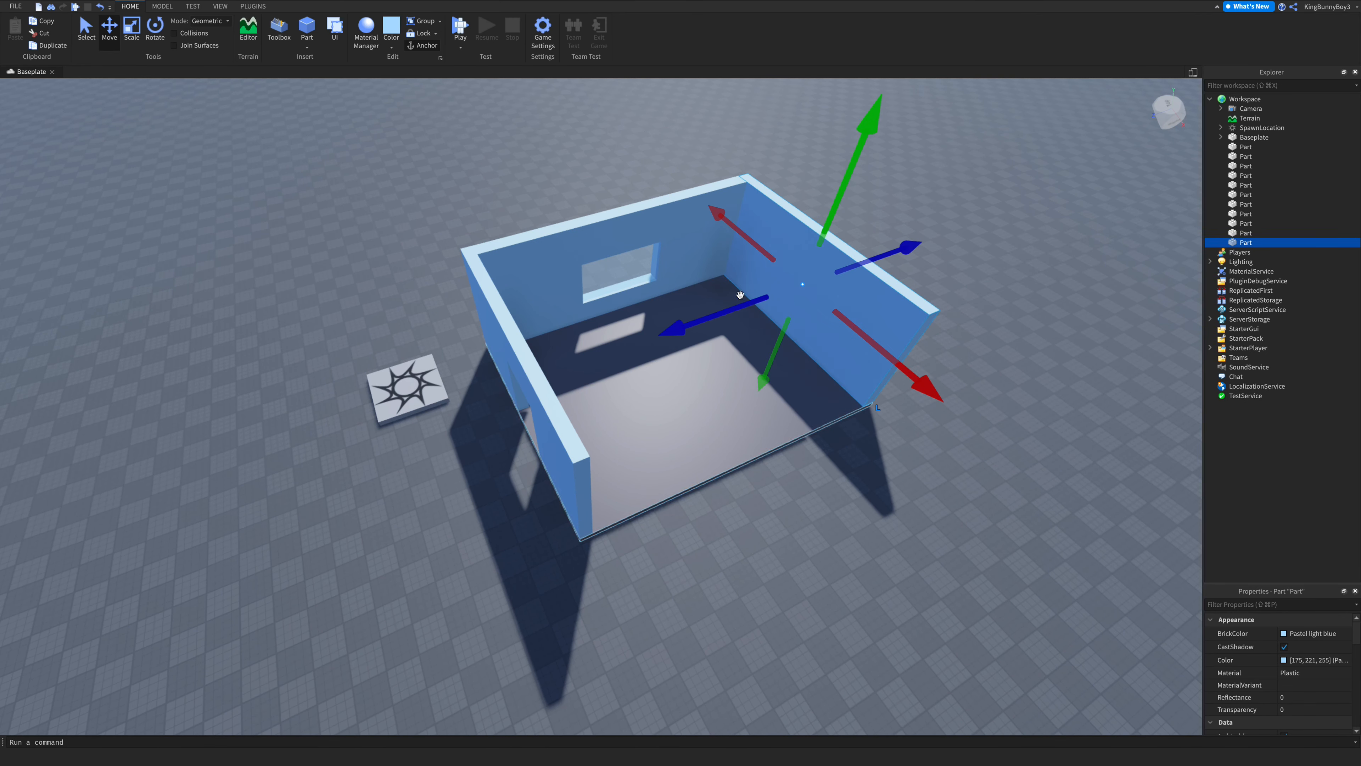
left_click_drag(740, 303, 451, 411)
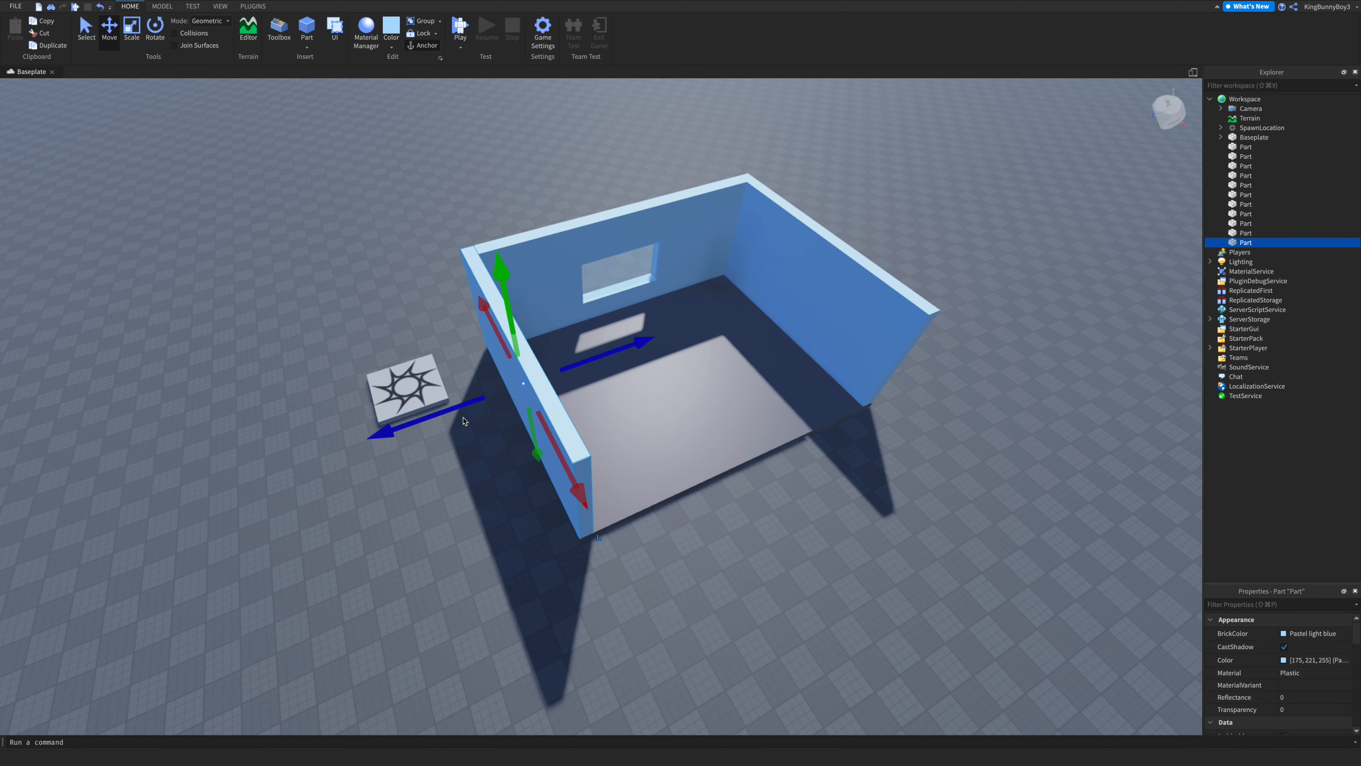
key("Delete")
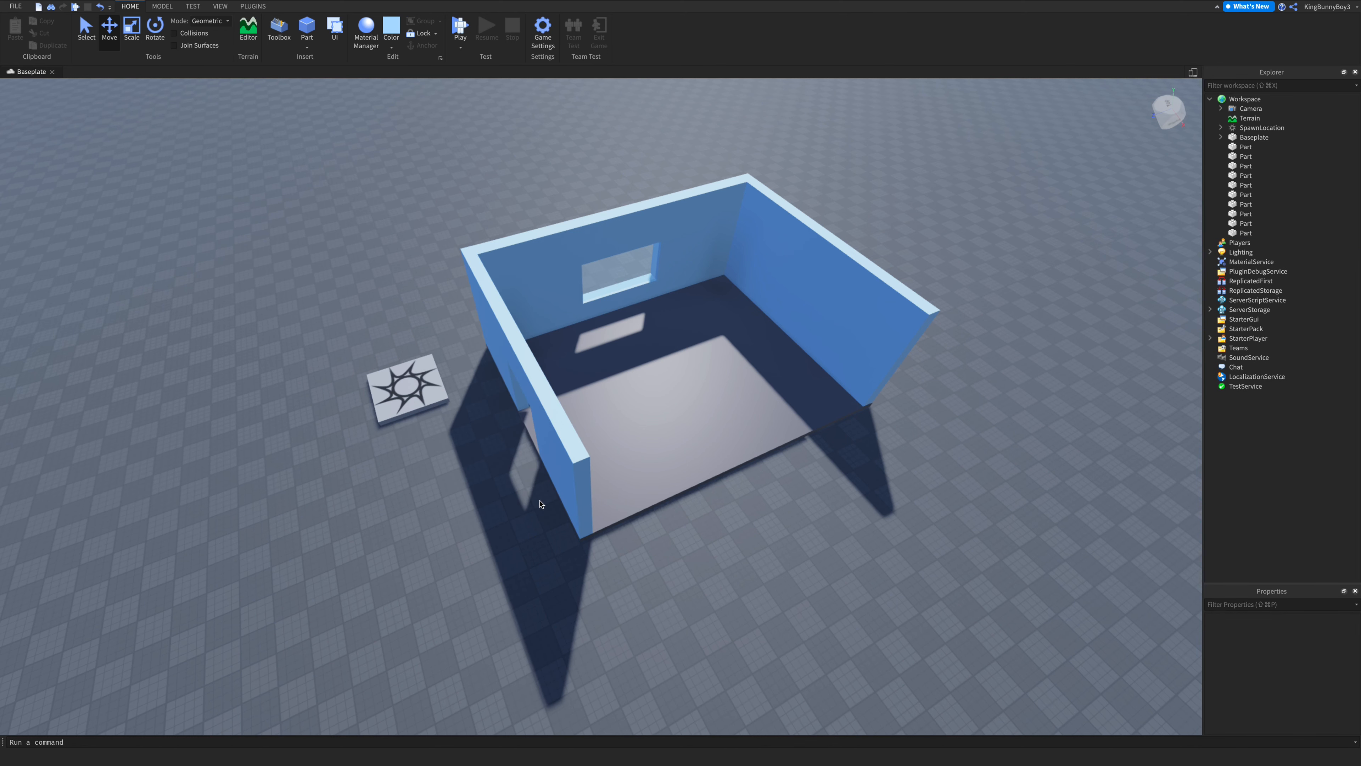
- Insert a new block and set its material to Smooth Plastic
key("w")
right_click_drag(586, 511, 586, 511)
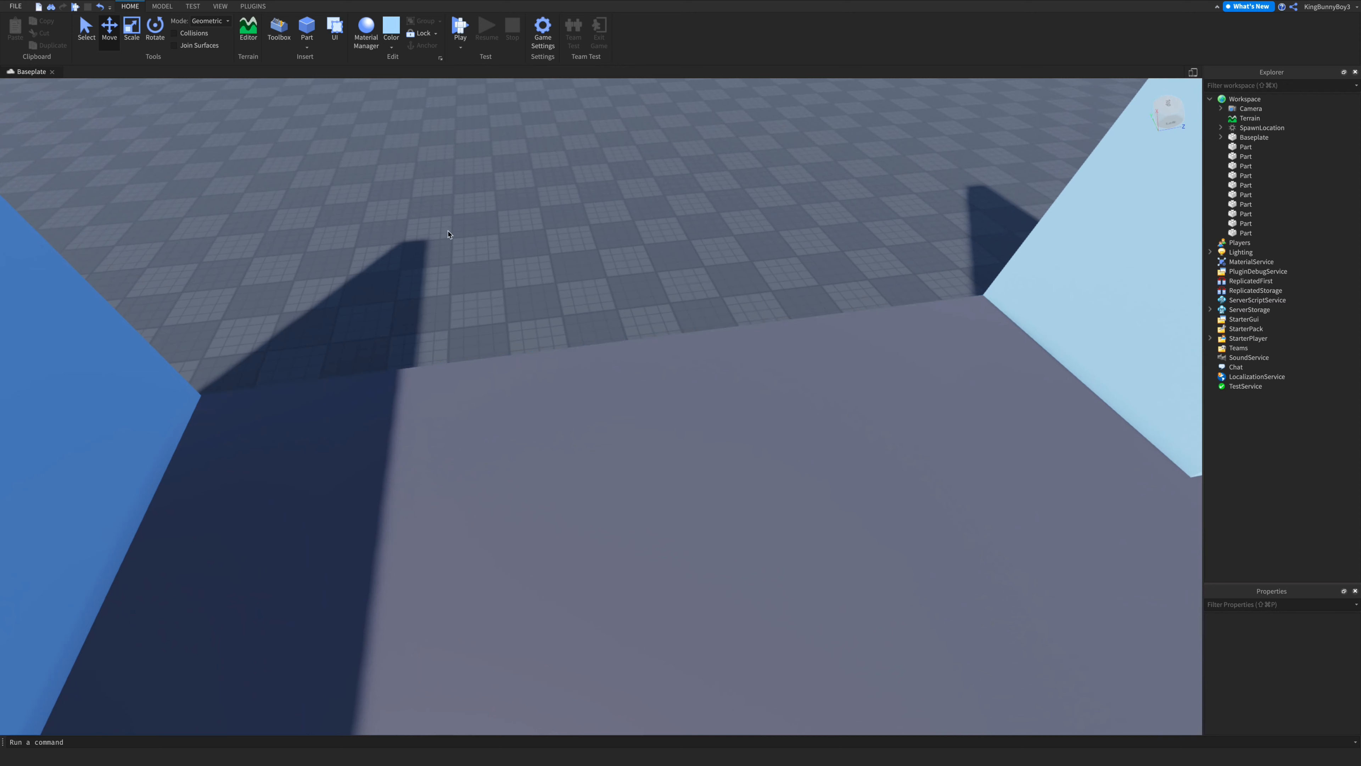
left_click(317, 41)
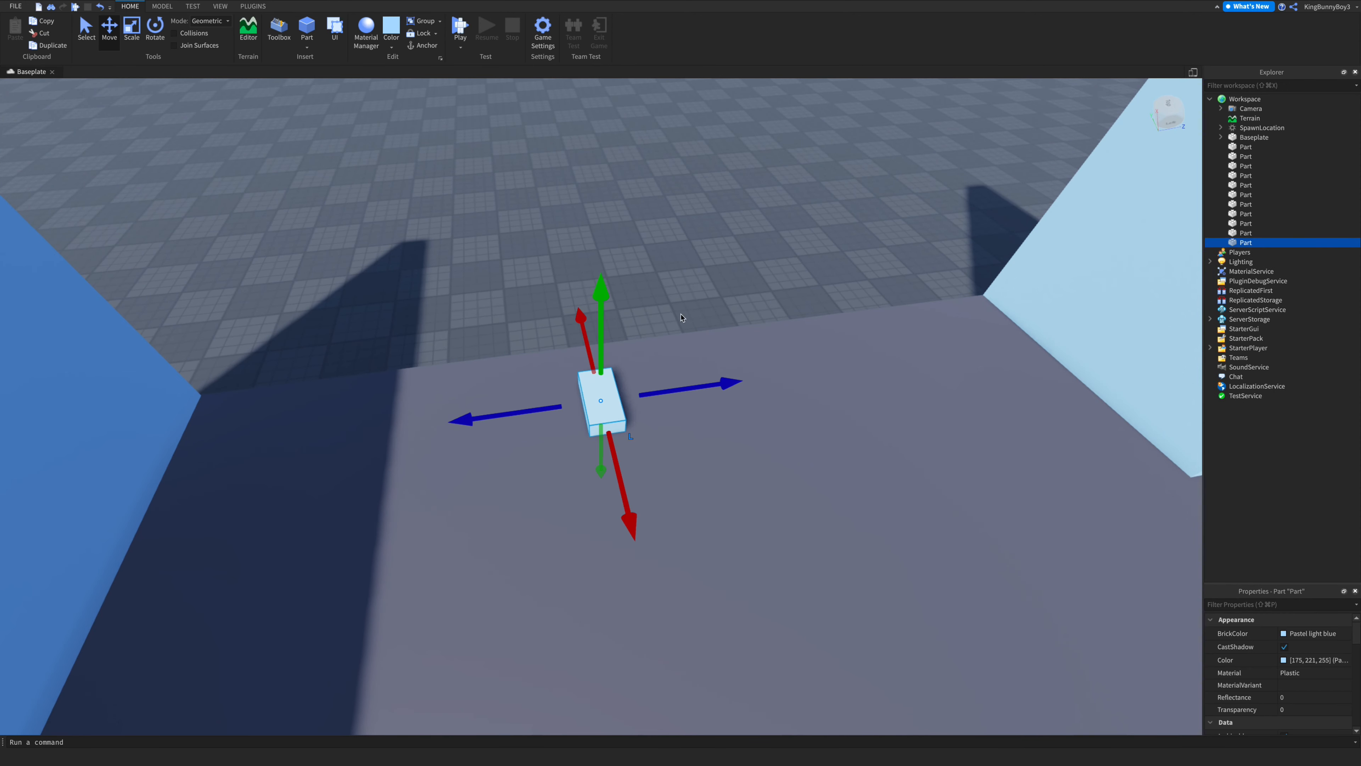
left_click(364, 43)
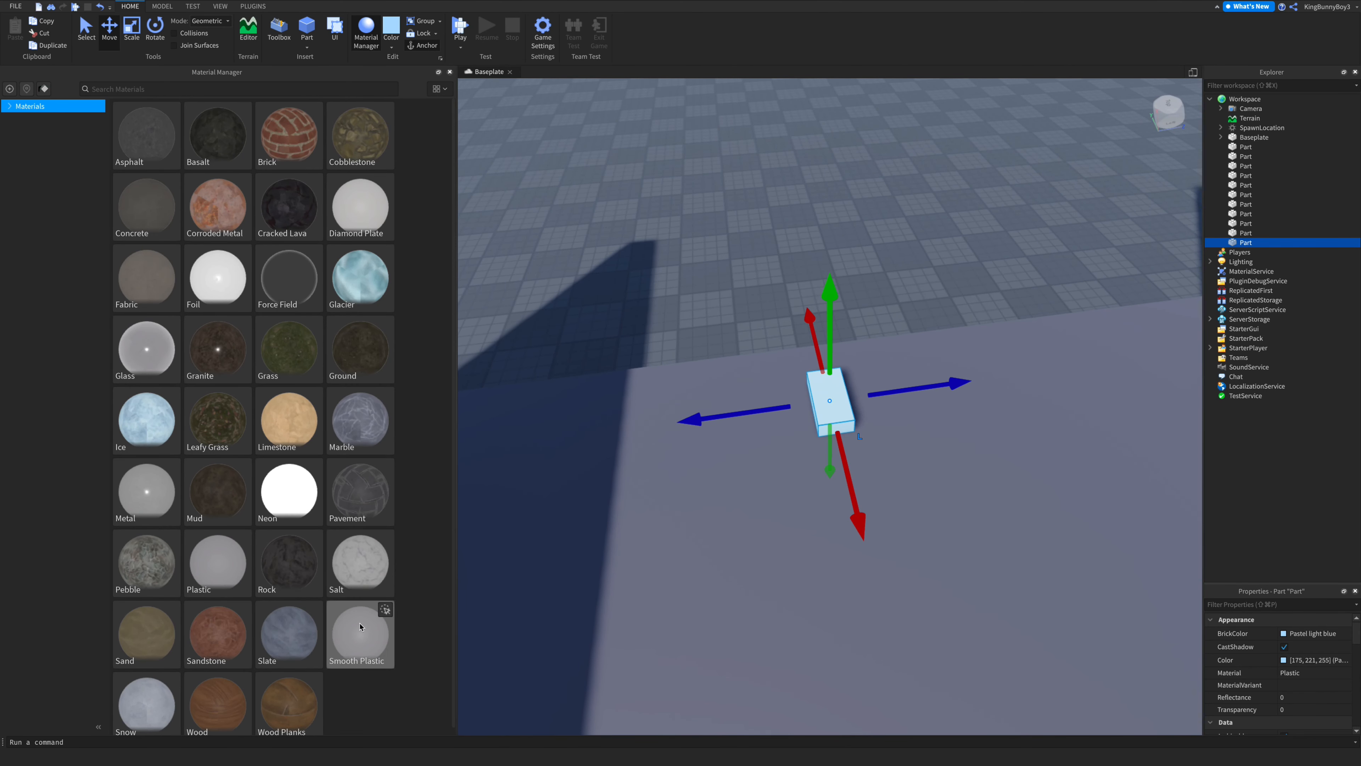
left_click(386, 608)
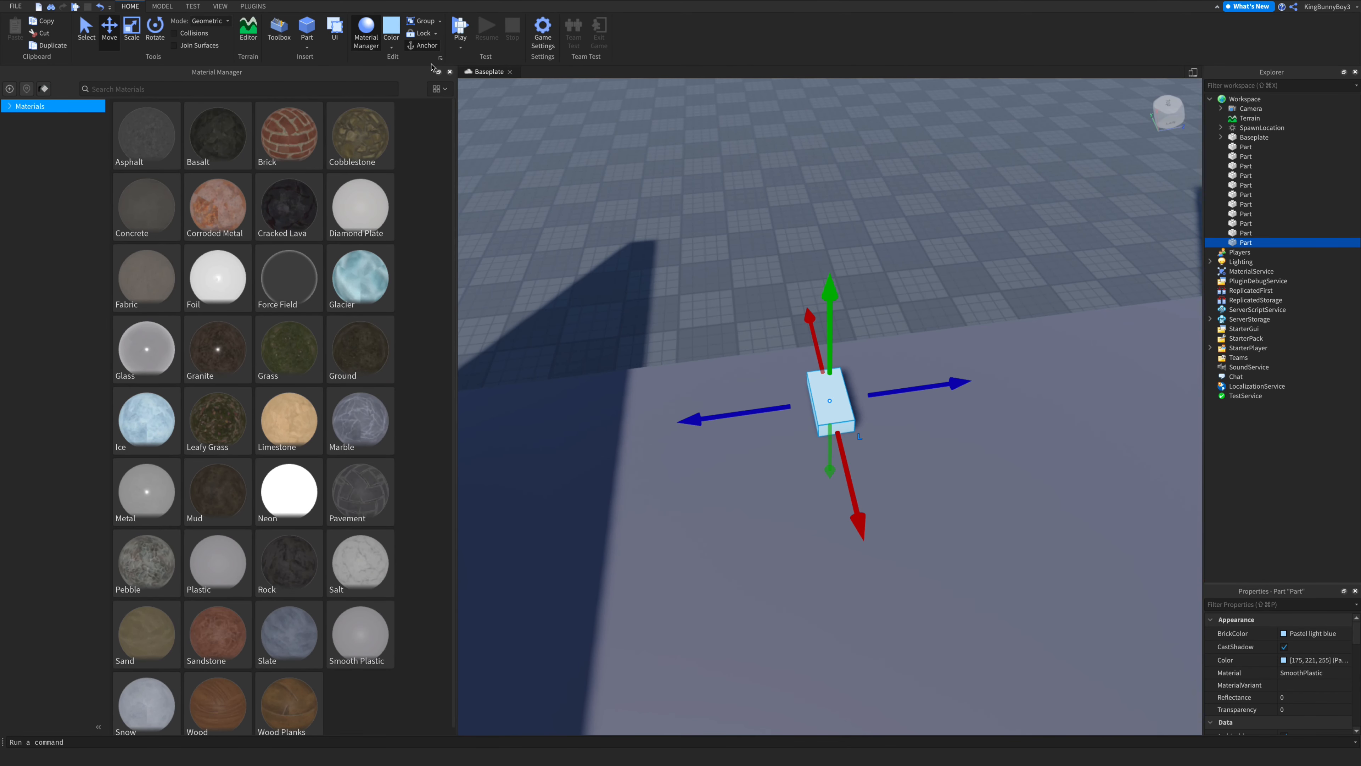
left_click(450, 72)
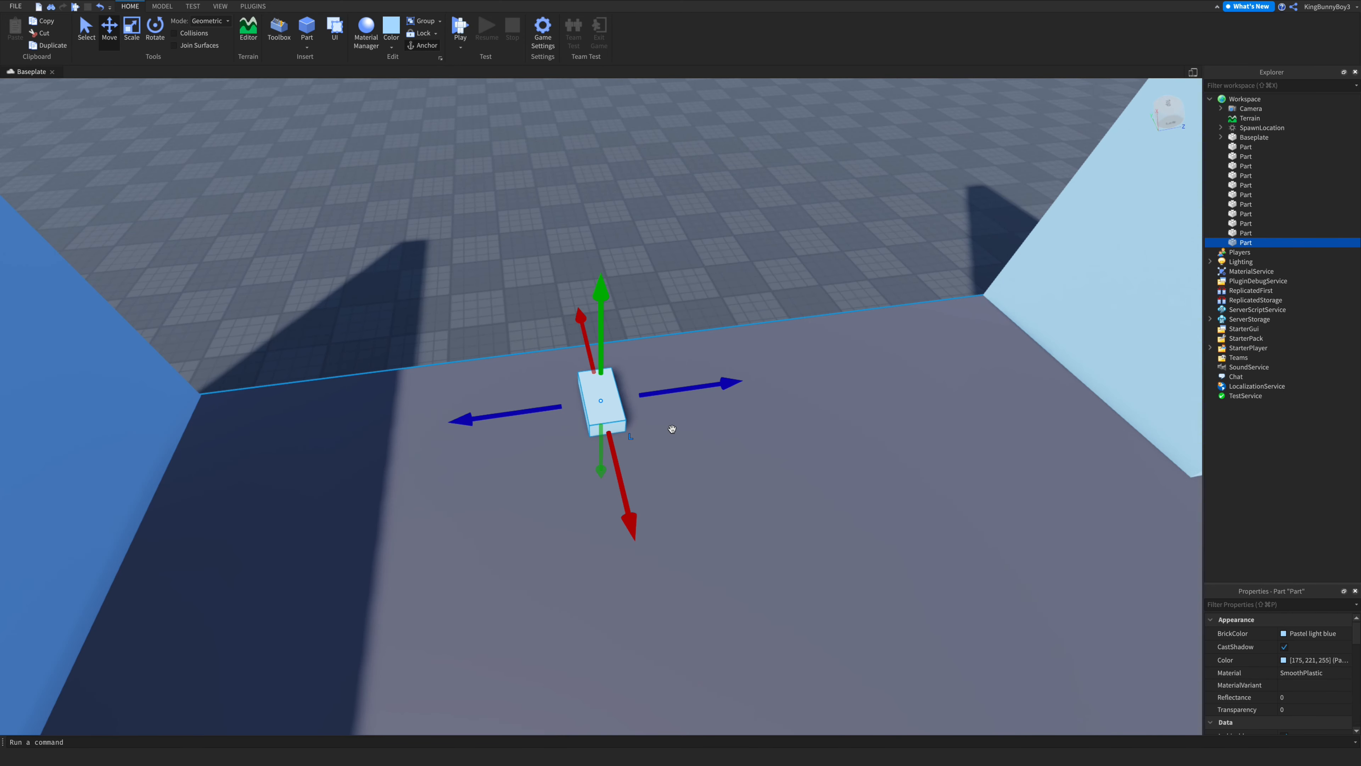
- Move the new block to the outer corner at the base of the right wall
right_click_drag(672, 429, 670, 428)
left_click(744, 299)
right_click_drag(744, 299, 745, 299)
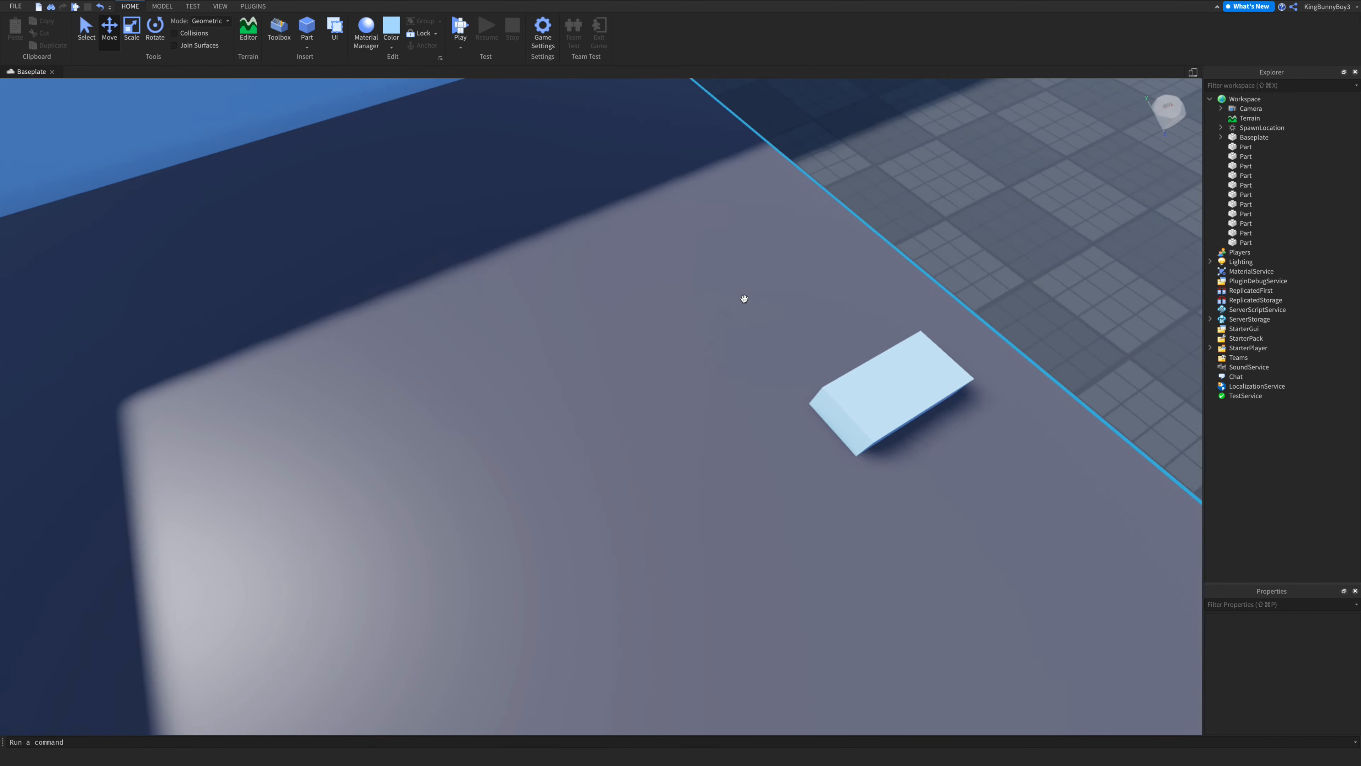
key("d")
key("s")
right_click_drag(668, 380, 651, 419)
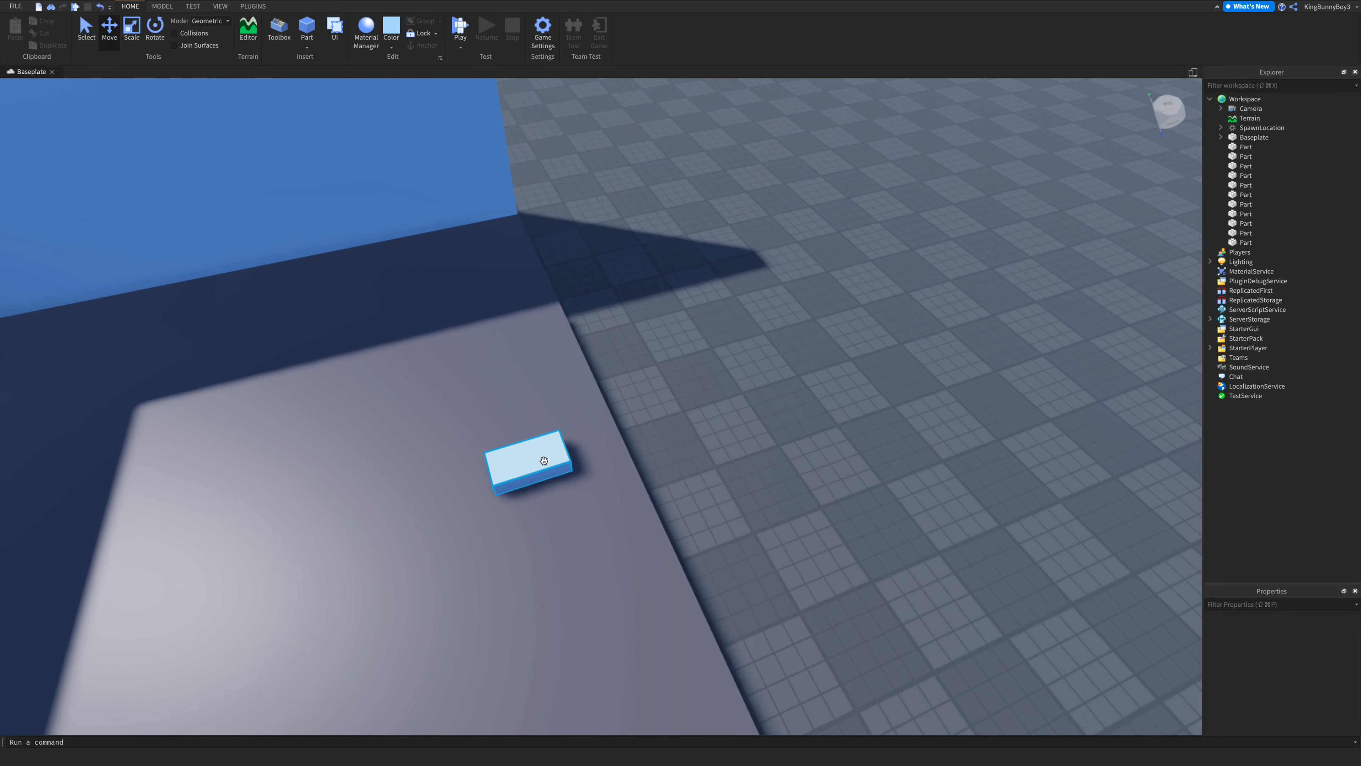
left_click_drag(544, 460, 508, 264)
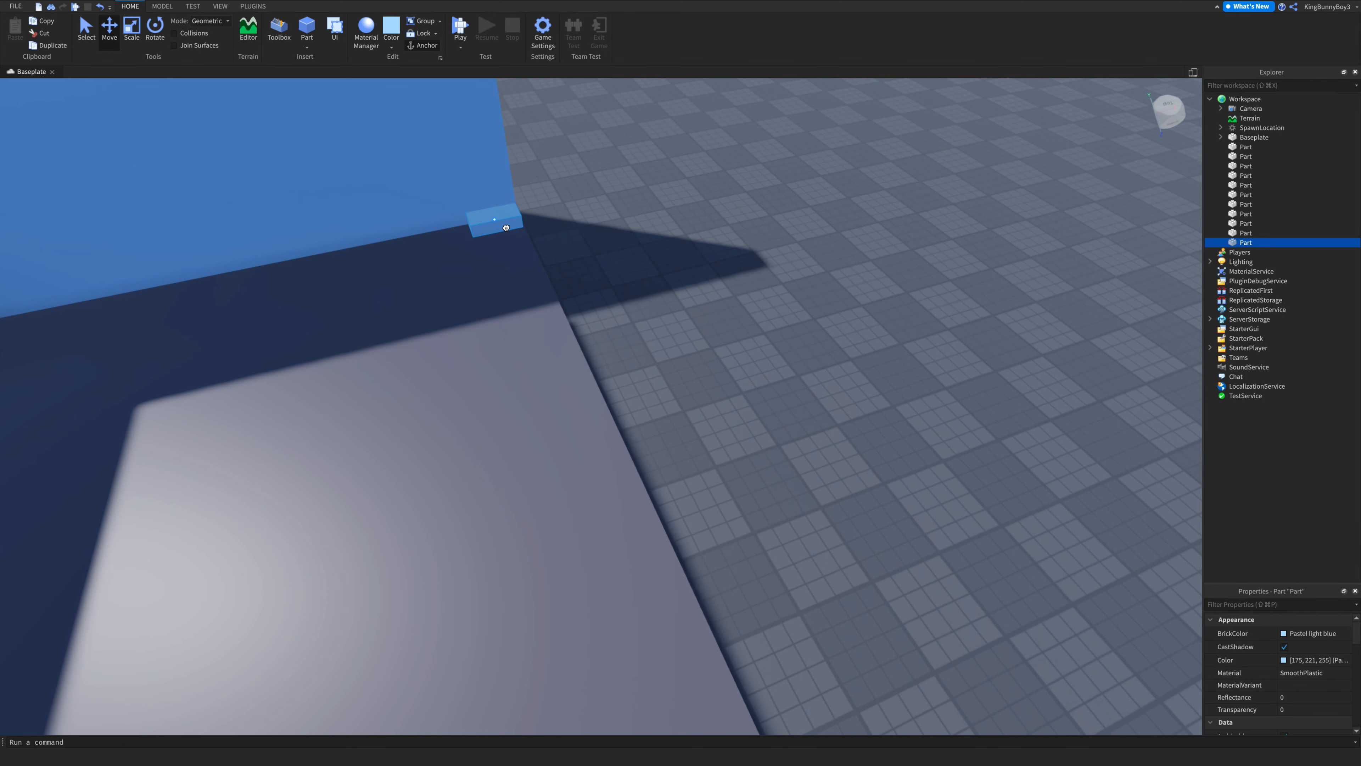
right_click_drag(614, 228, 614, 226)
key("w")
key("s")
key("a")
key("a")
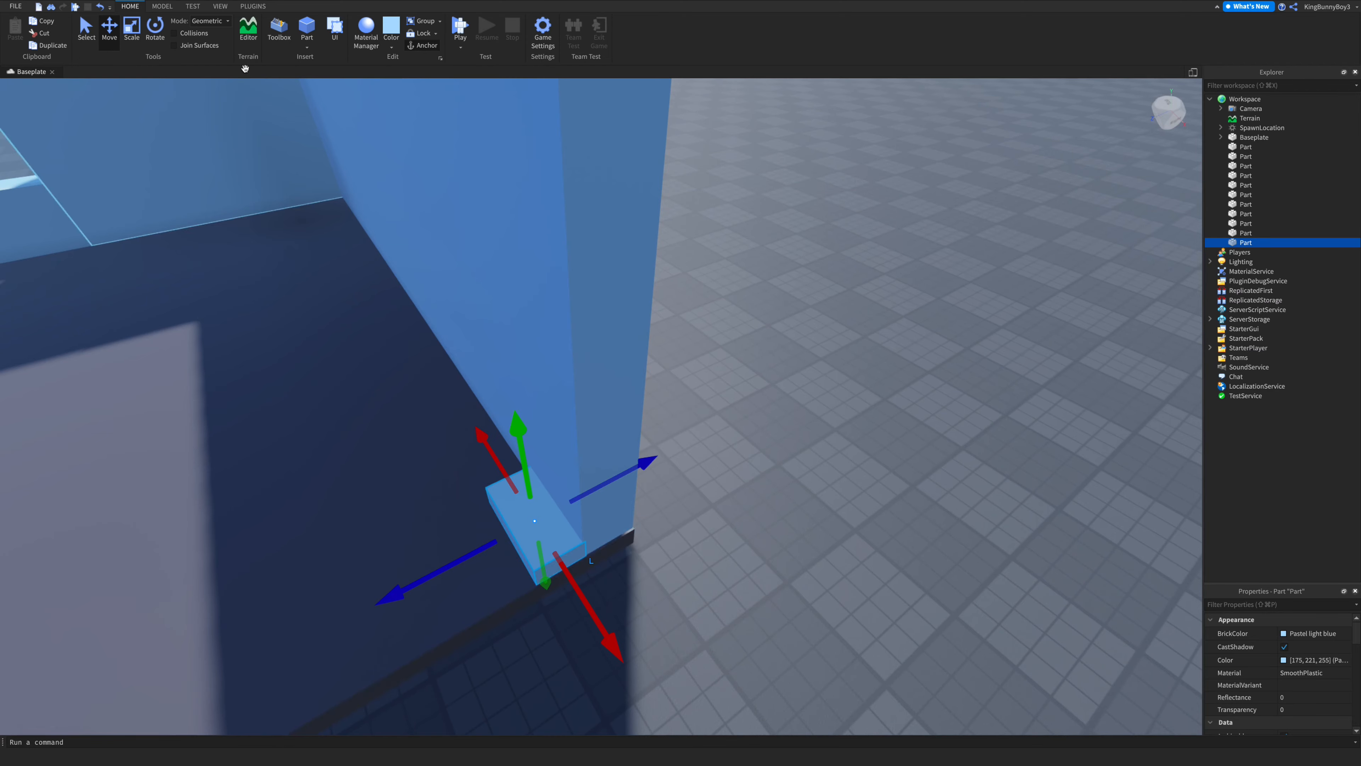
key("s")
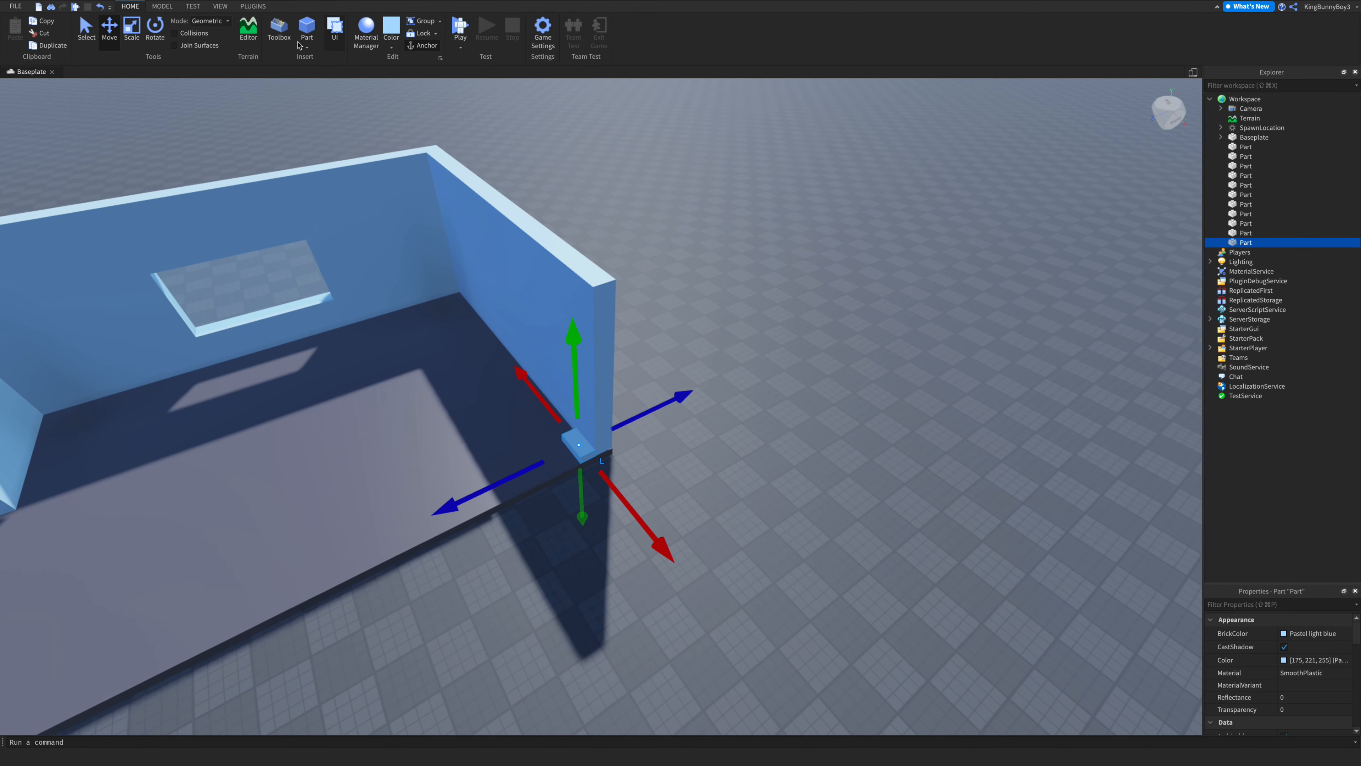
- Stretch the corner block up to the wall's height, then delete it
left_click(132, 30)
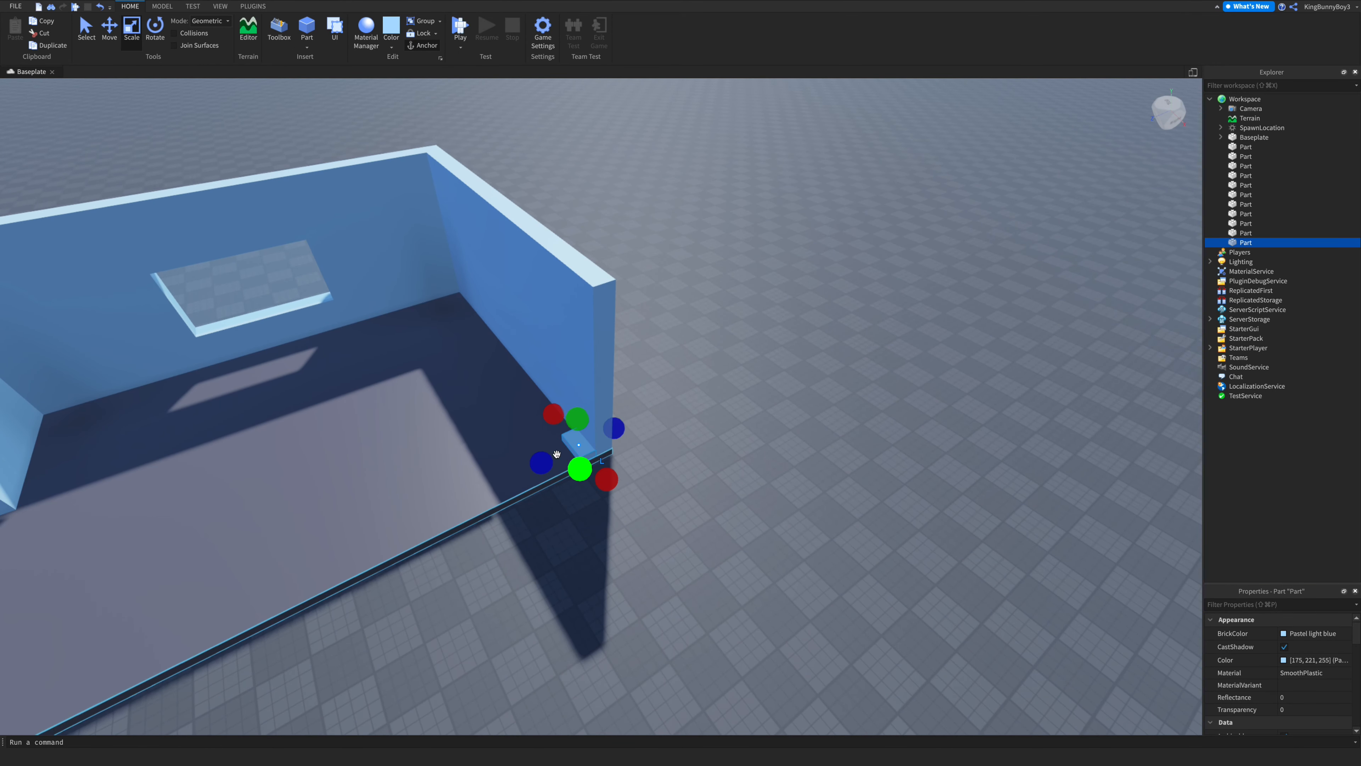
left_click_drag(568, 423, 571, 384)
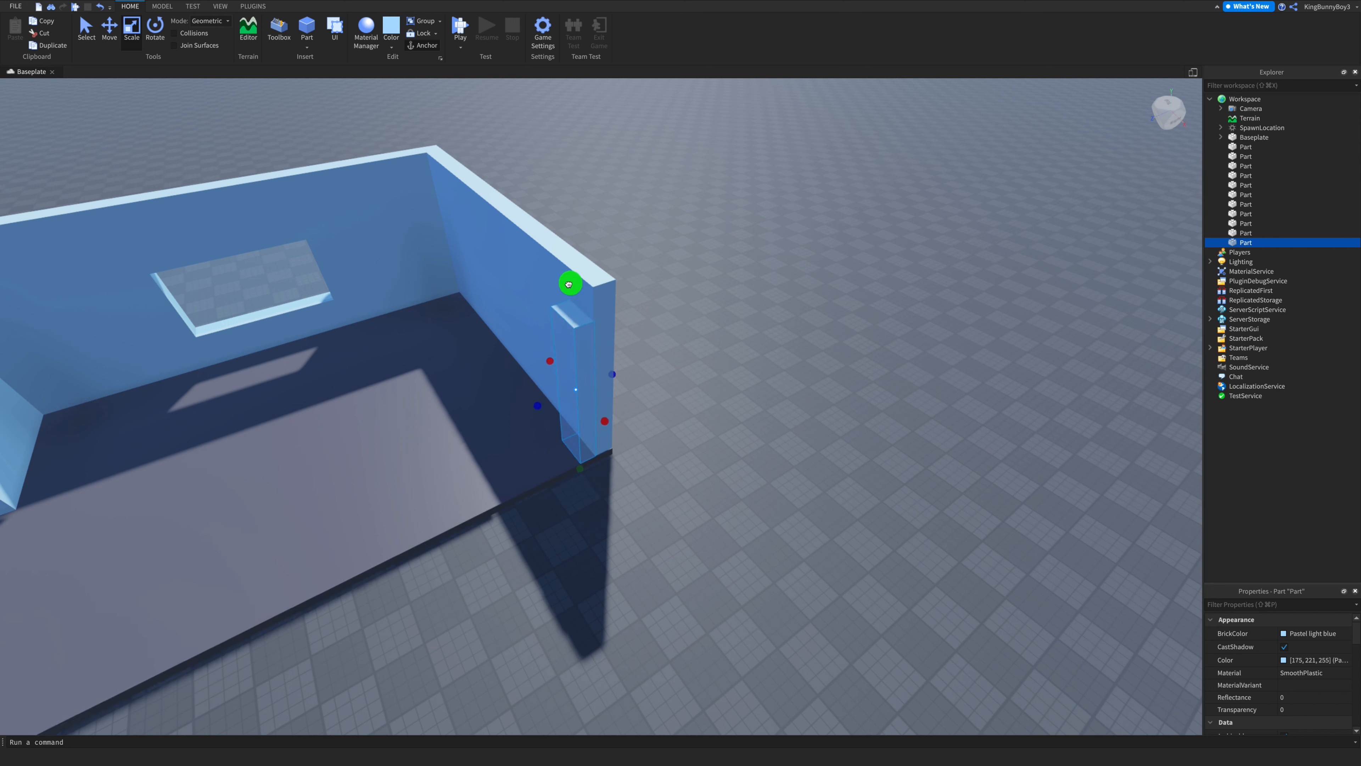
left_click_drag(568, 264, 567, 244)
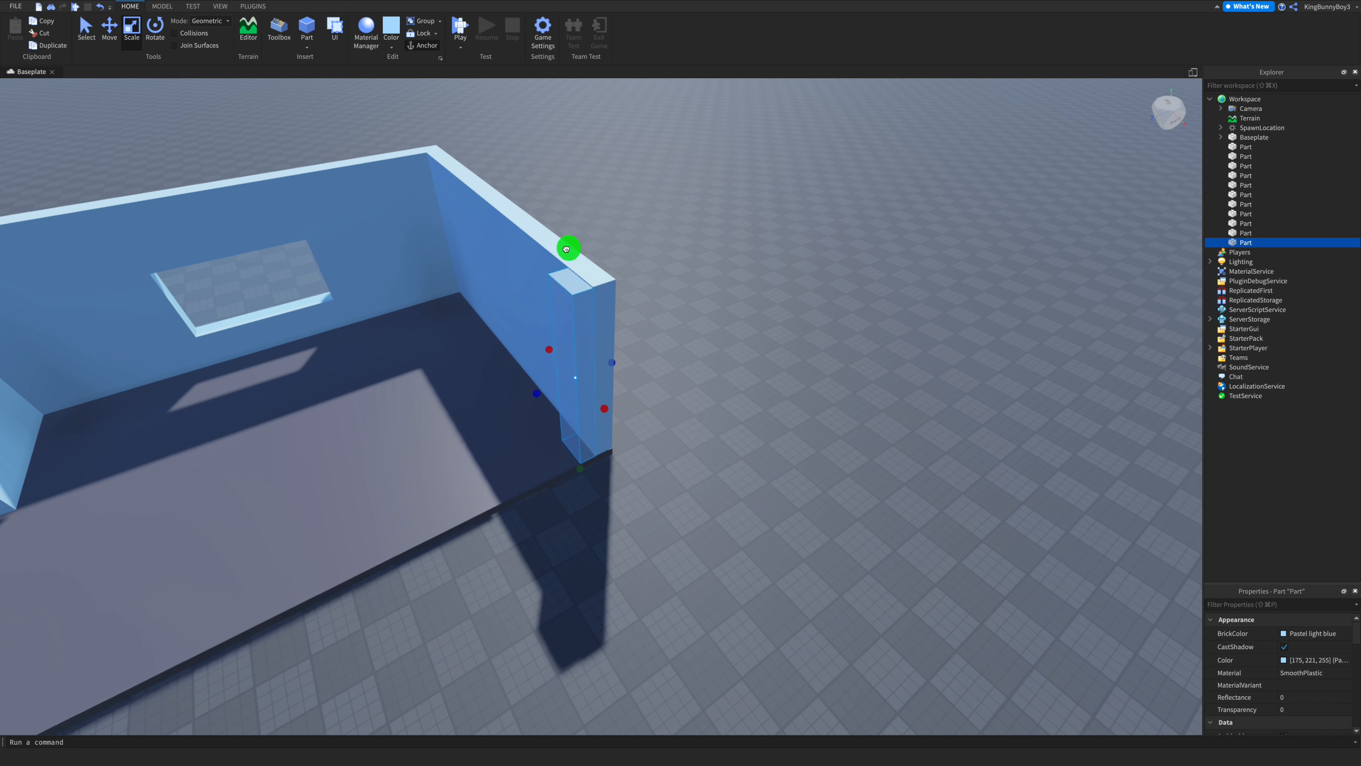
key("Delete")
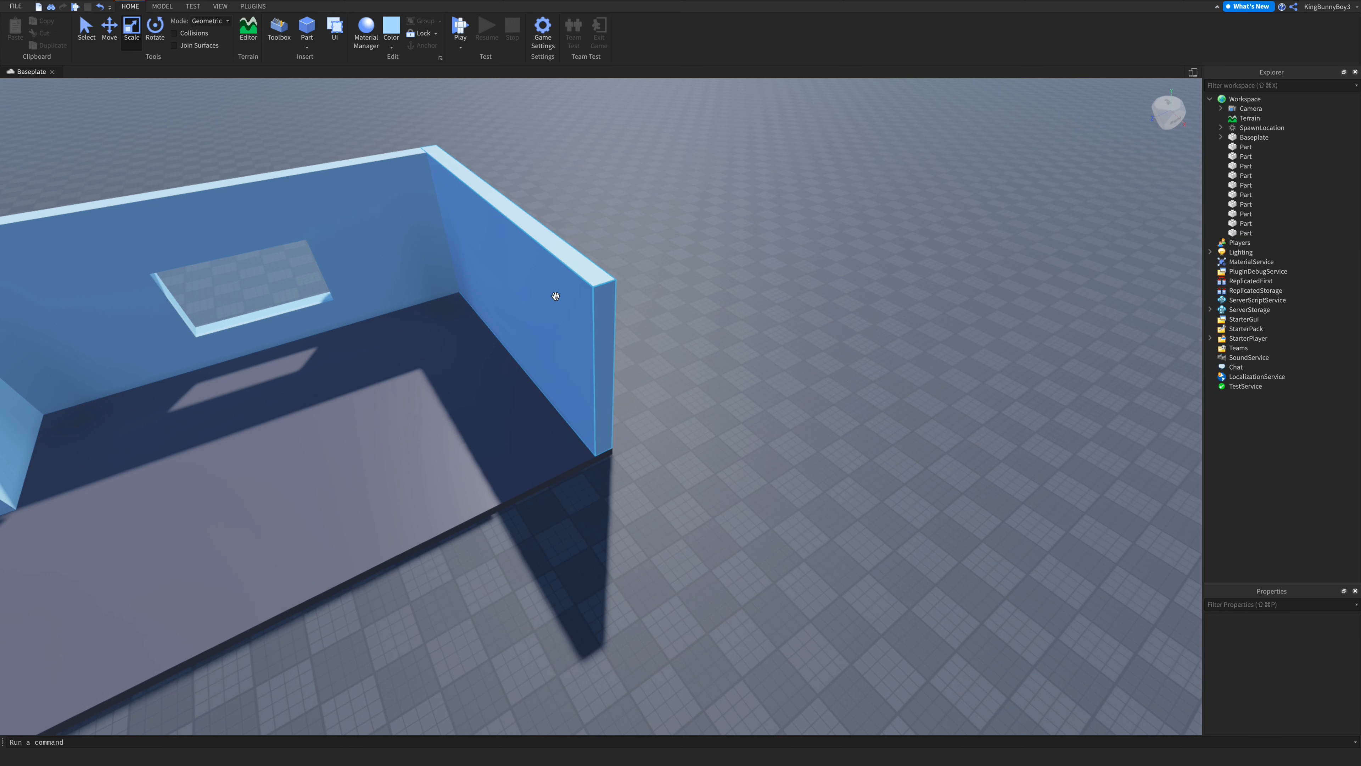
- Duplicate the right wall section along the platform's edge
left_click(555, 296)
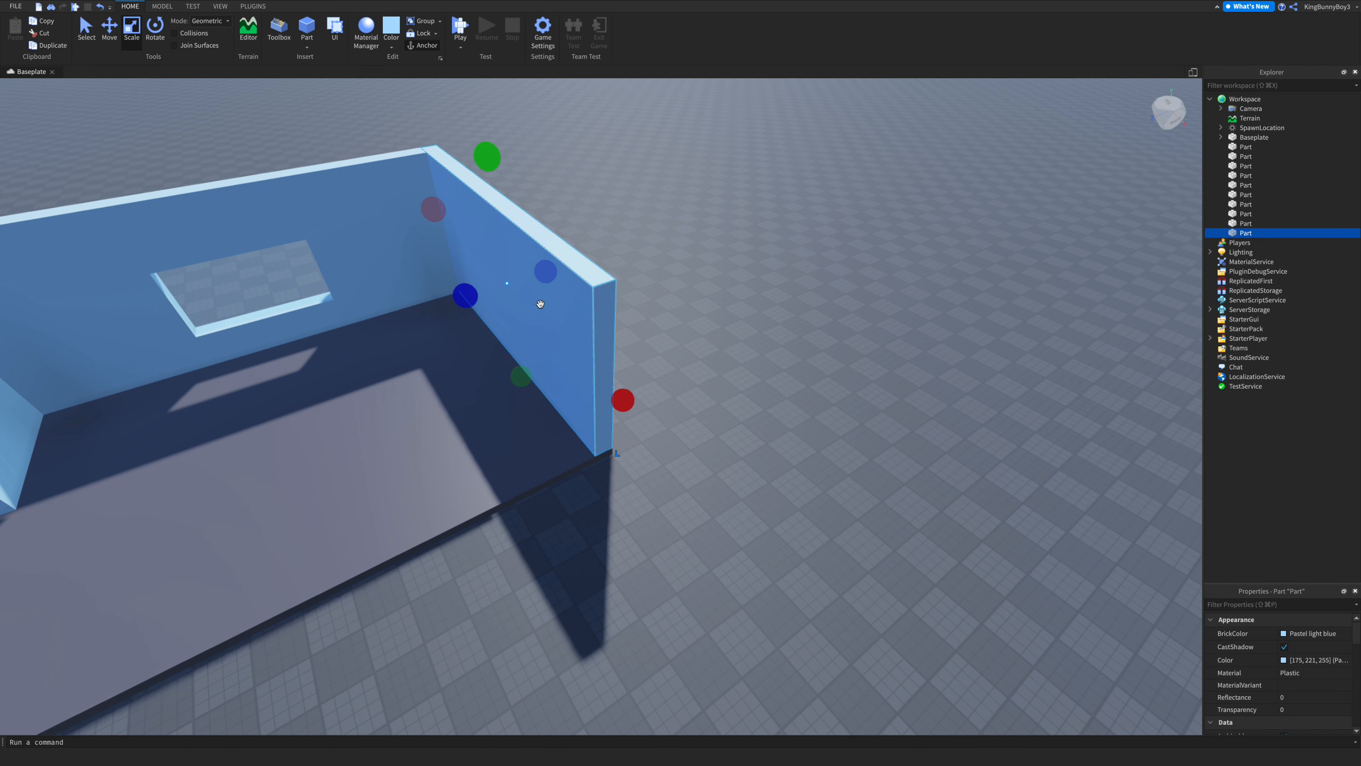
key("ctrl+d")
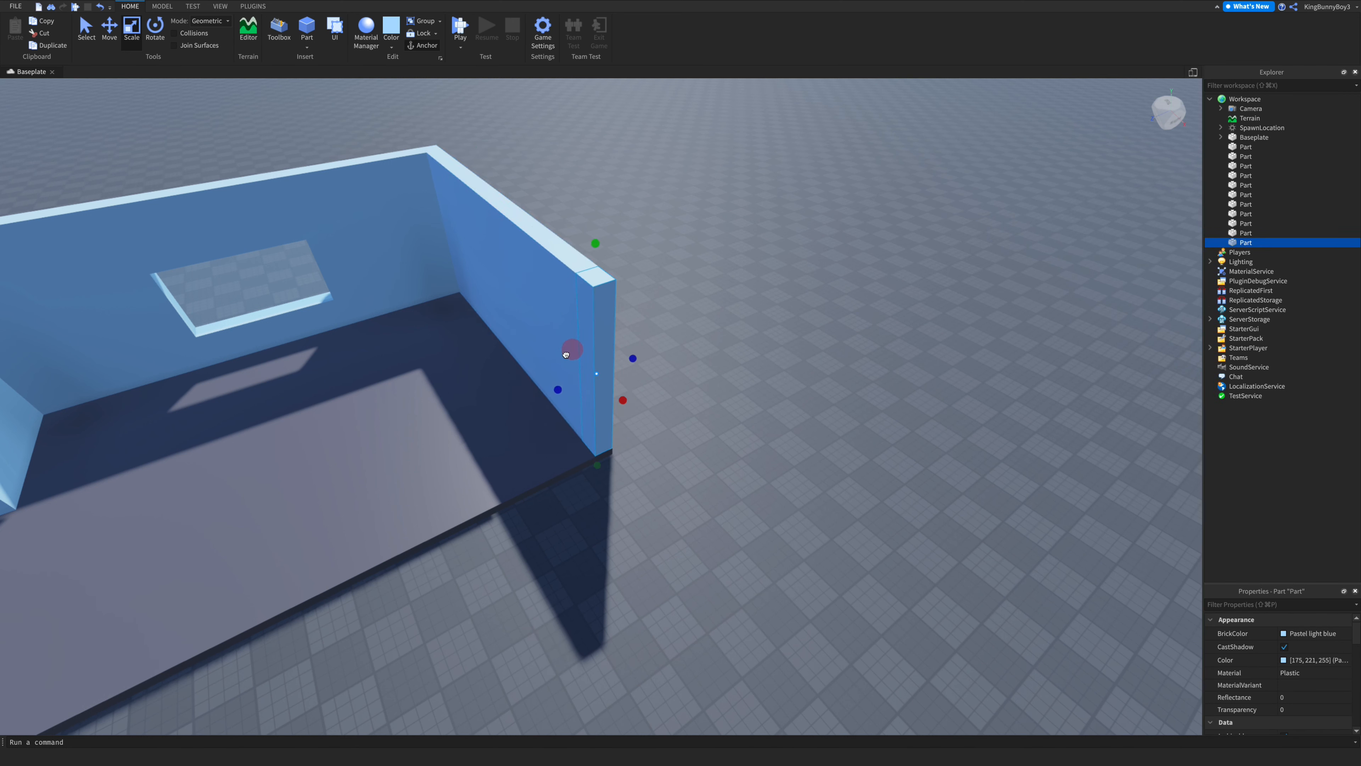
left_click_drag(568, 389, 538, 395)
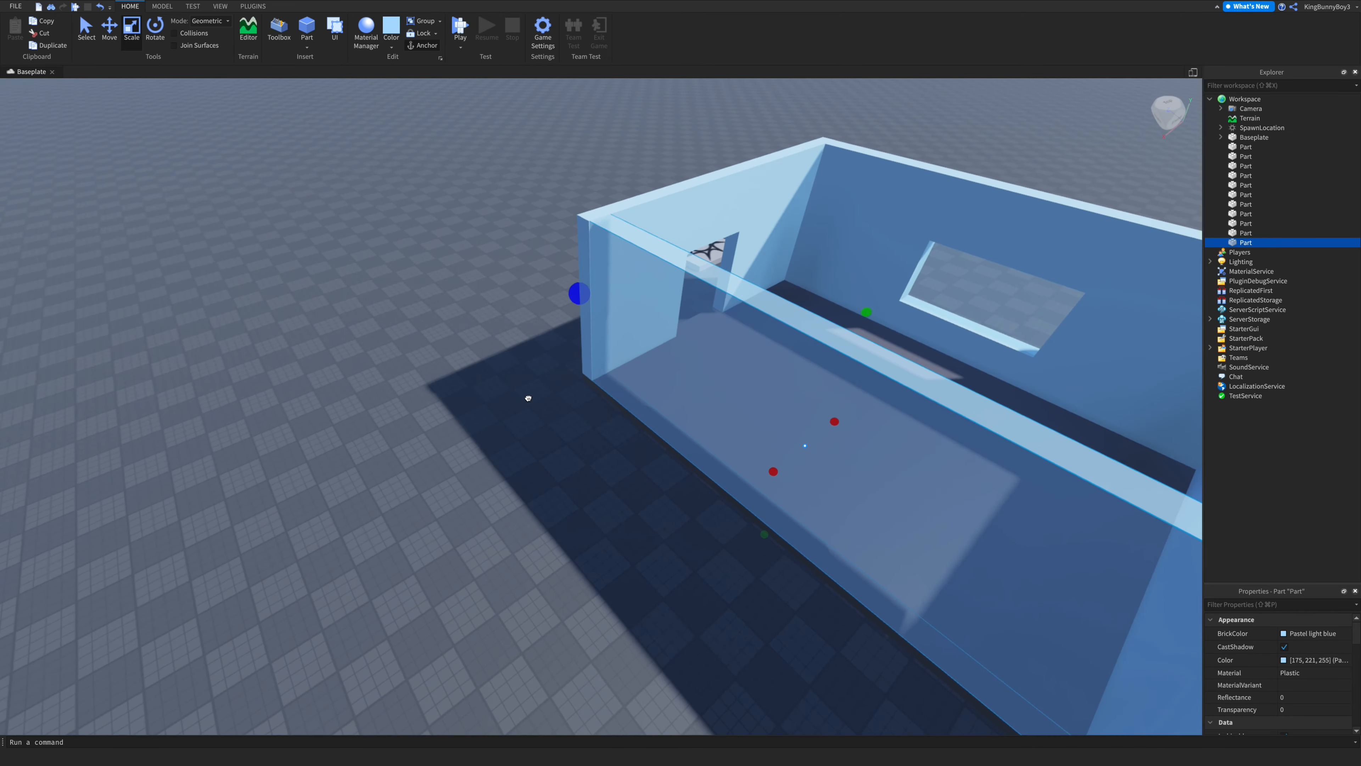
left_click_drag(529, 389, 539, 390)
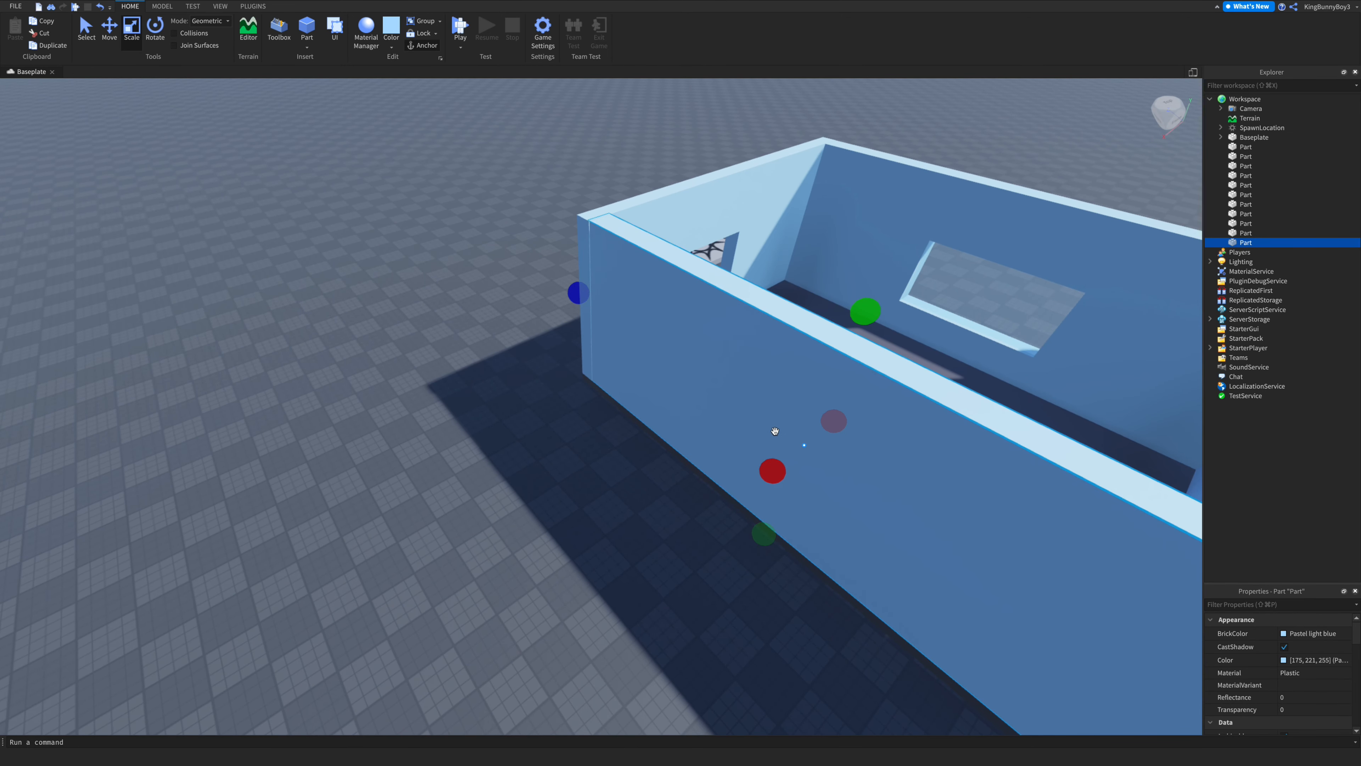
left_click_drag(772, 471, 773, 467)
right_click_drag(728, 459, 727, 462)
key("w")
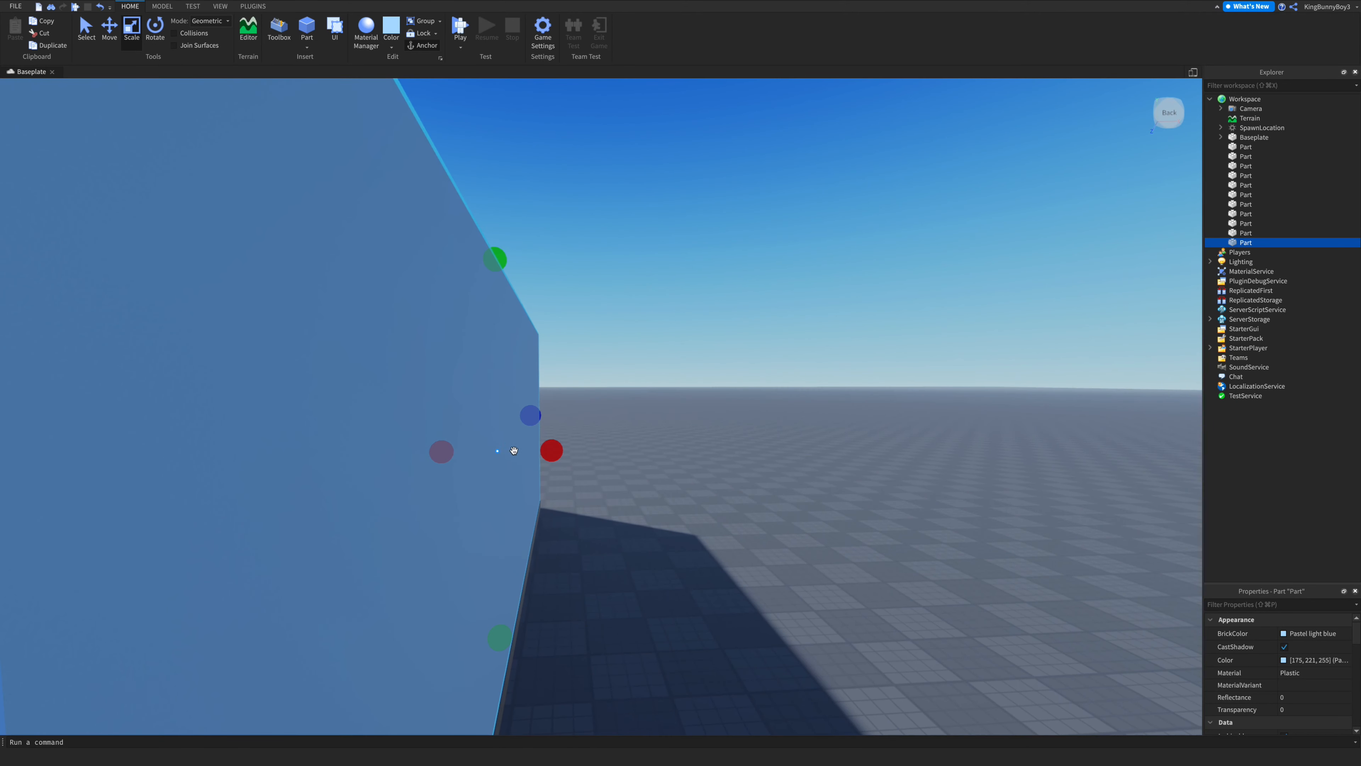
- Orbit and move the view around the enclosure to inspect the walls from above
left_click_drag(556, 458, 559, 460)
left_click(636, 493)
key("s")
key("w")
right_click_drag(635, 489, 635, 489)
key("s")
key("s")
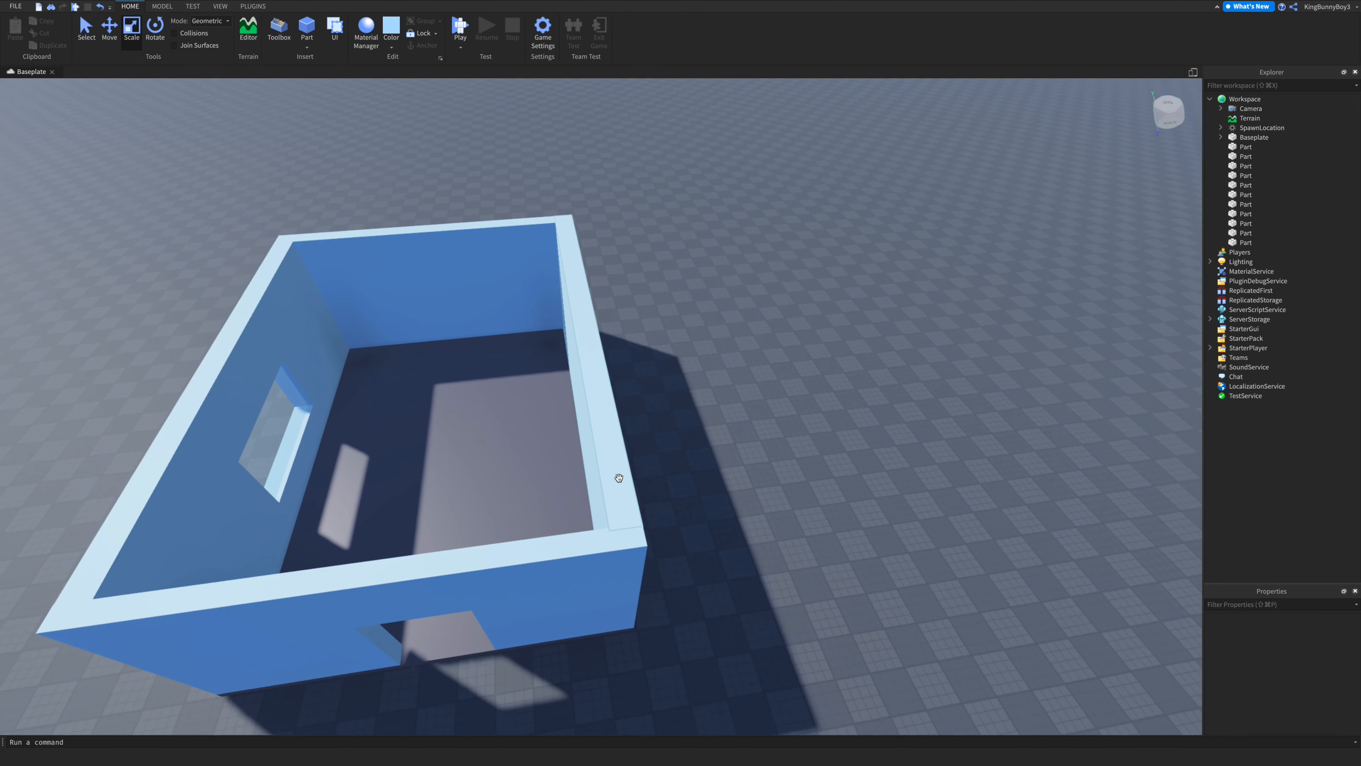
left_click(604, 463)
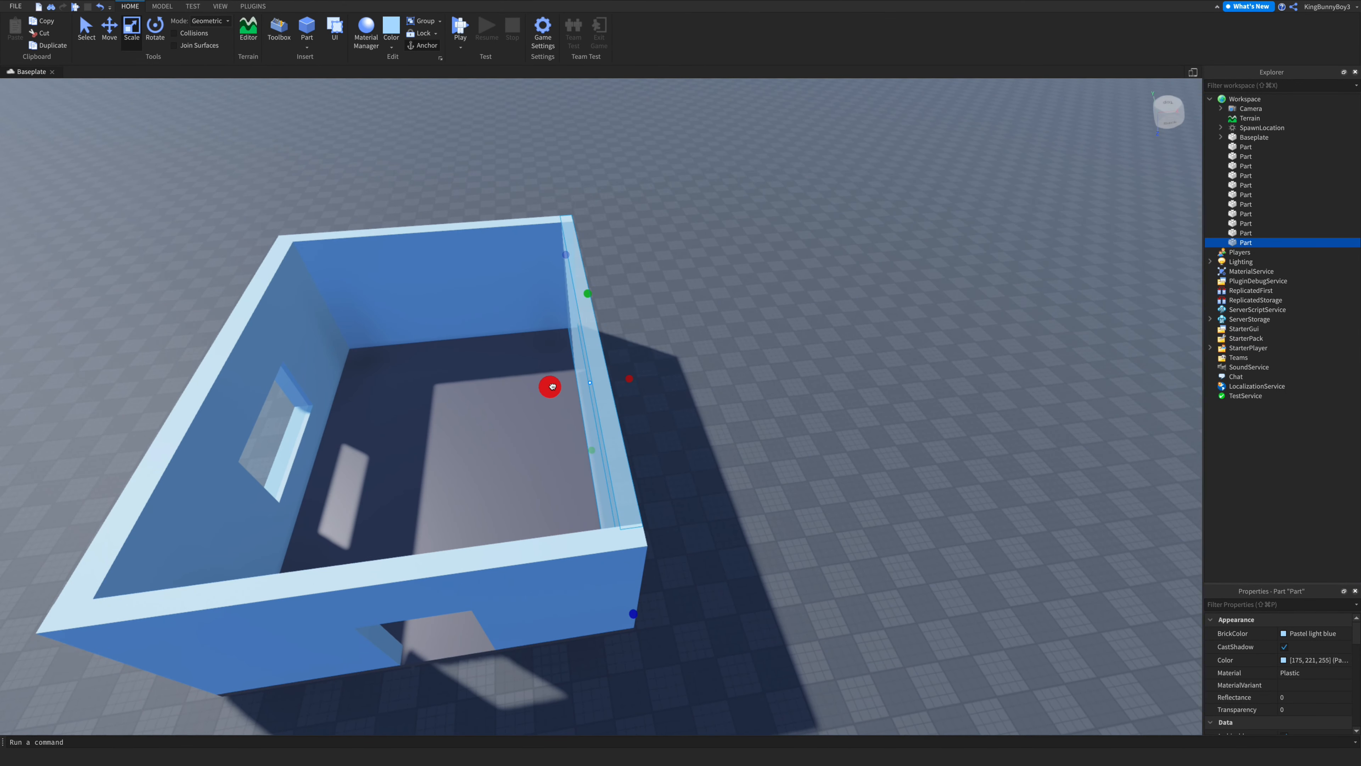
left_click_drag(552, 386, 552, 386)
left_click(734, 414)
right_click_drag(734, 414, 740, 409)
key("w")
scroll(739, 408, "down", 3)
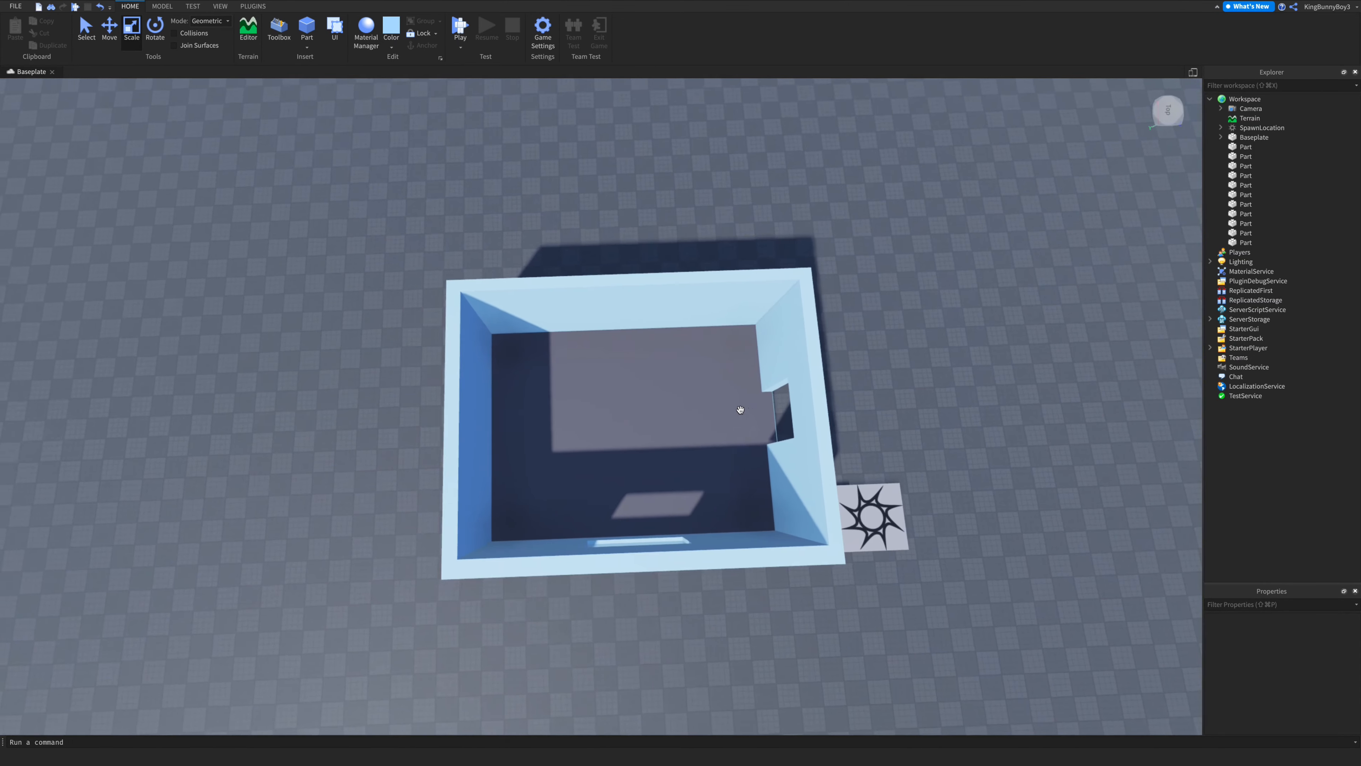
- Duplicate the back wall and resize the copy into a narrow partition running from the back wall into the room
left_click(627, 308)
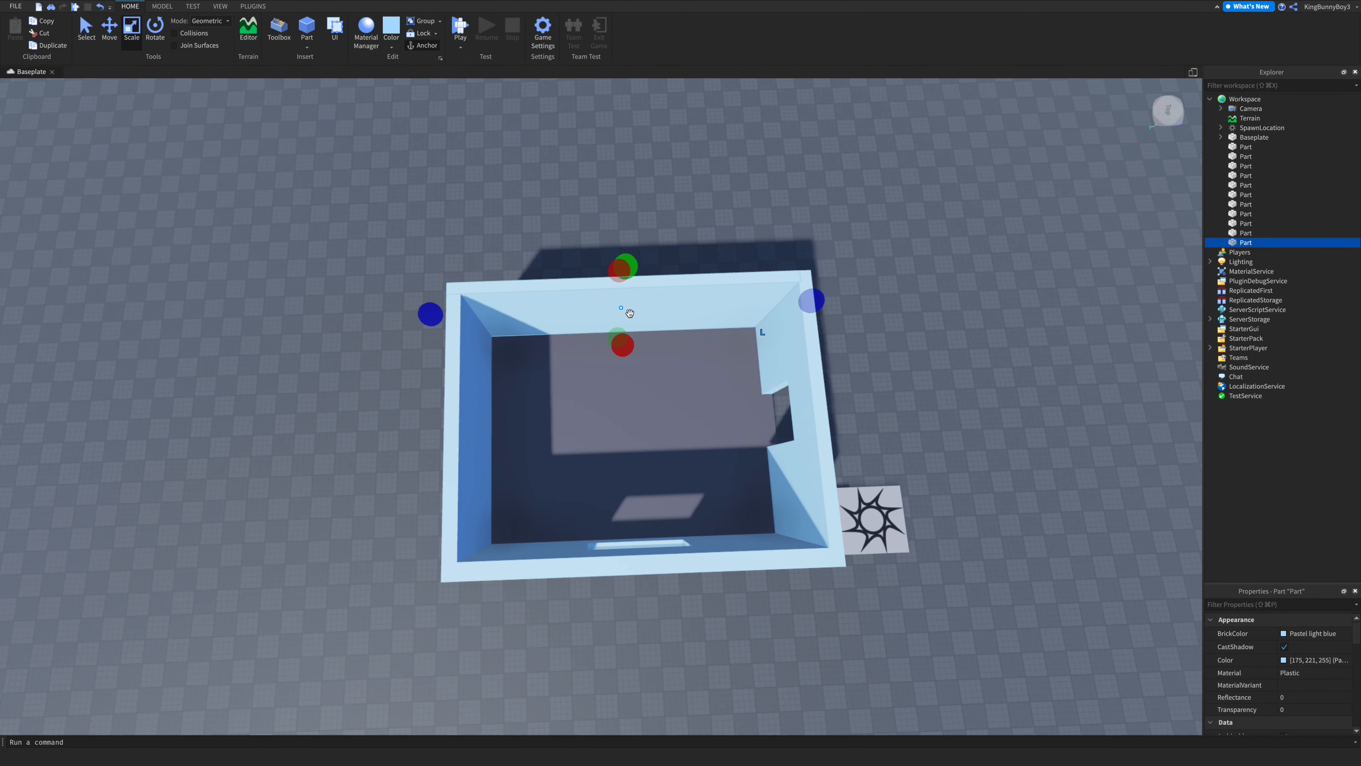
key("ctrl+d")
left_click_drag(824, 310, 803, 312)
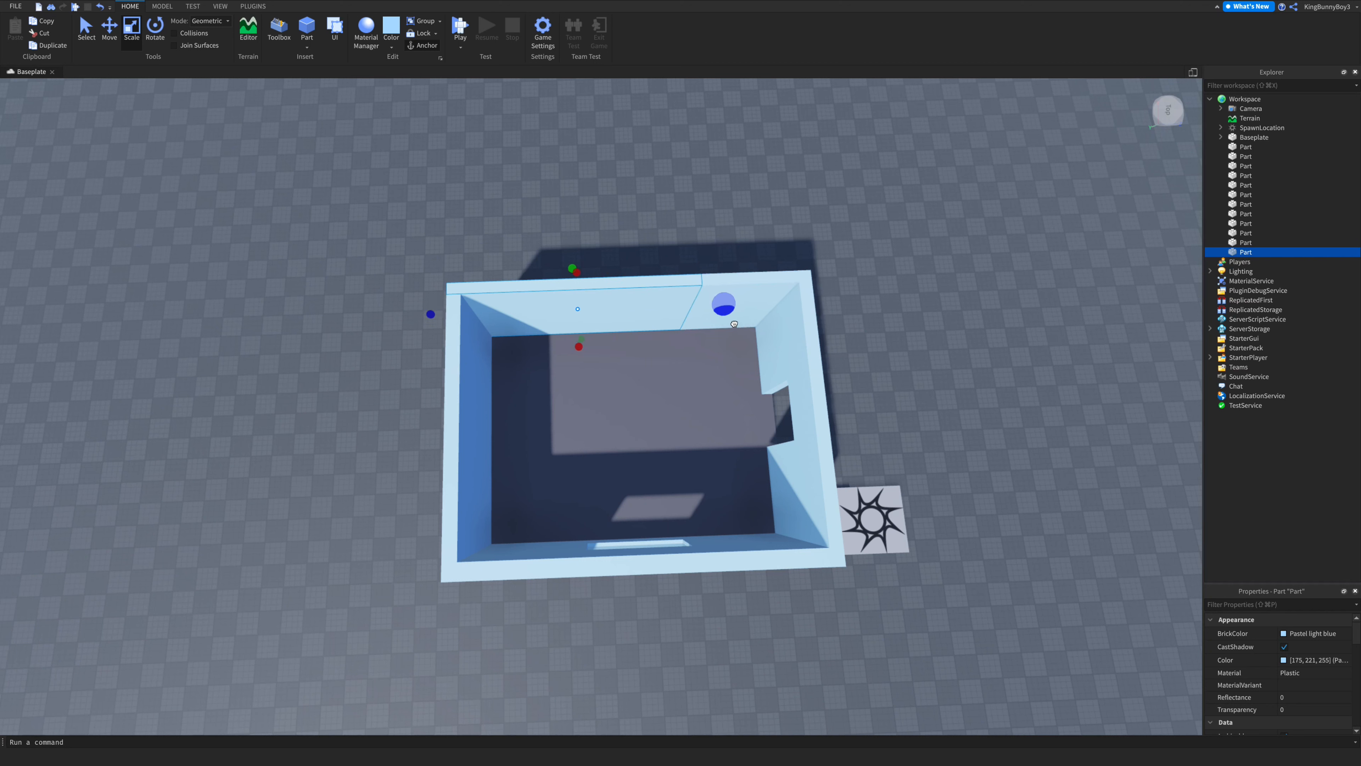
left_click_drag(430, 314, 517, 341)
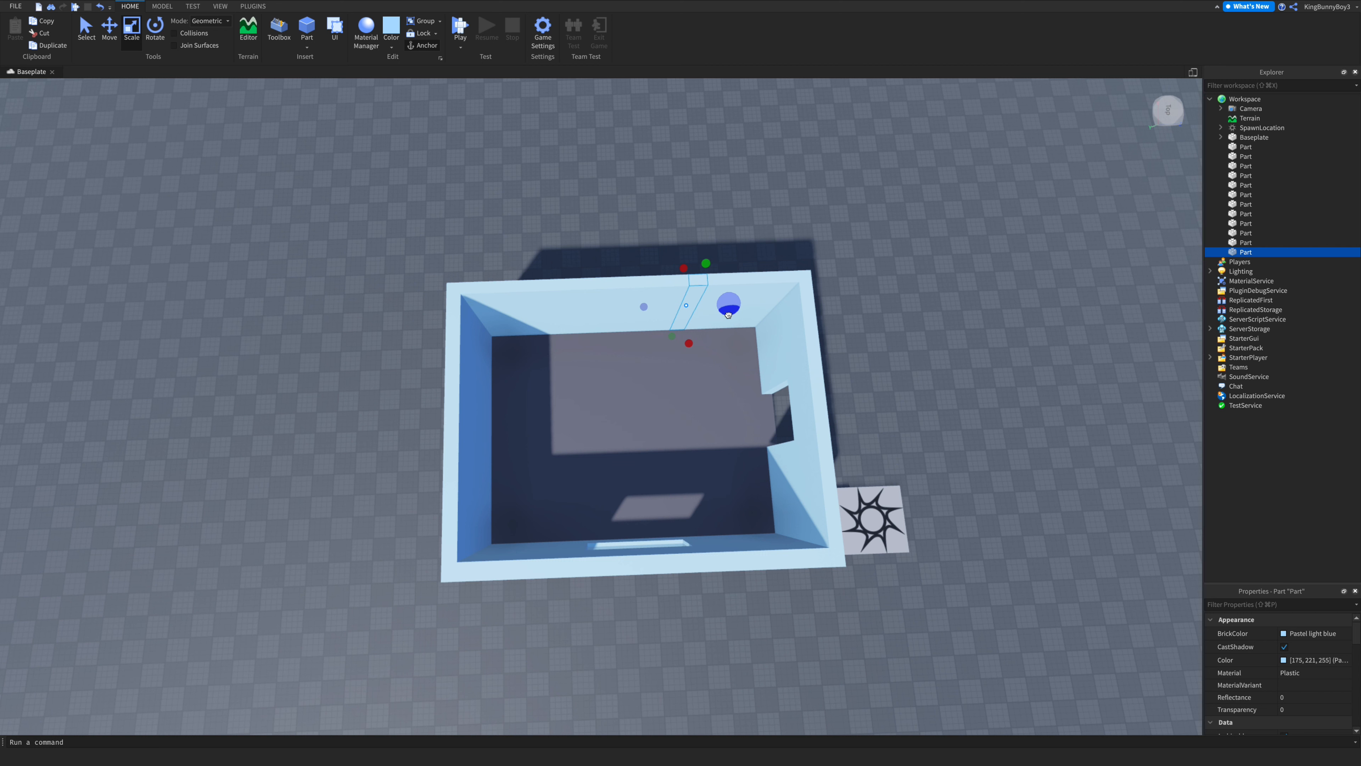
left_click_drag(691, 351, 703, 480)
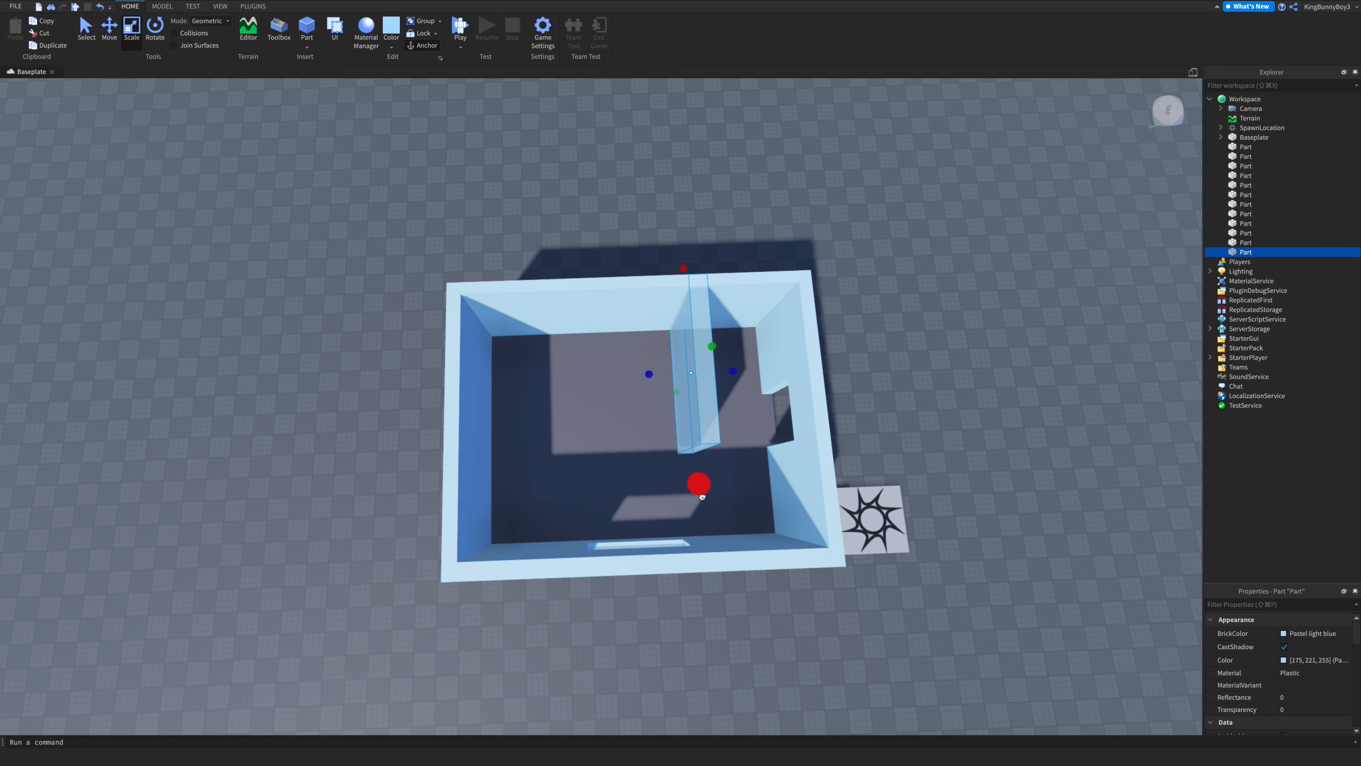
left_click_drag(702, 497, 700, 494)
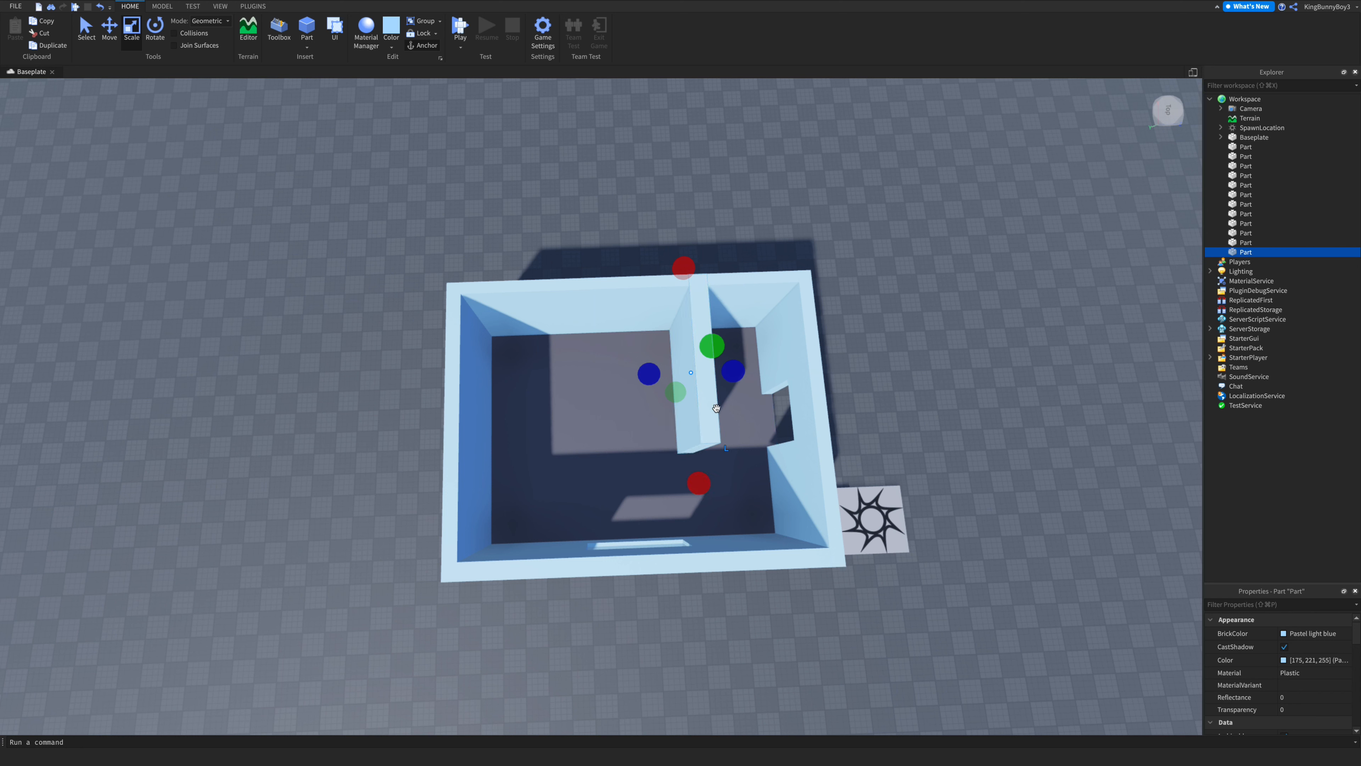
left_click_drag(738, 374, 733, 382)
- Duplicate the partition and stretch the copy across toward the right wall
key("super+d")
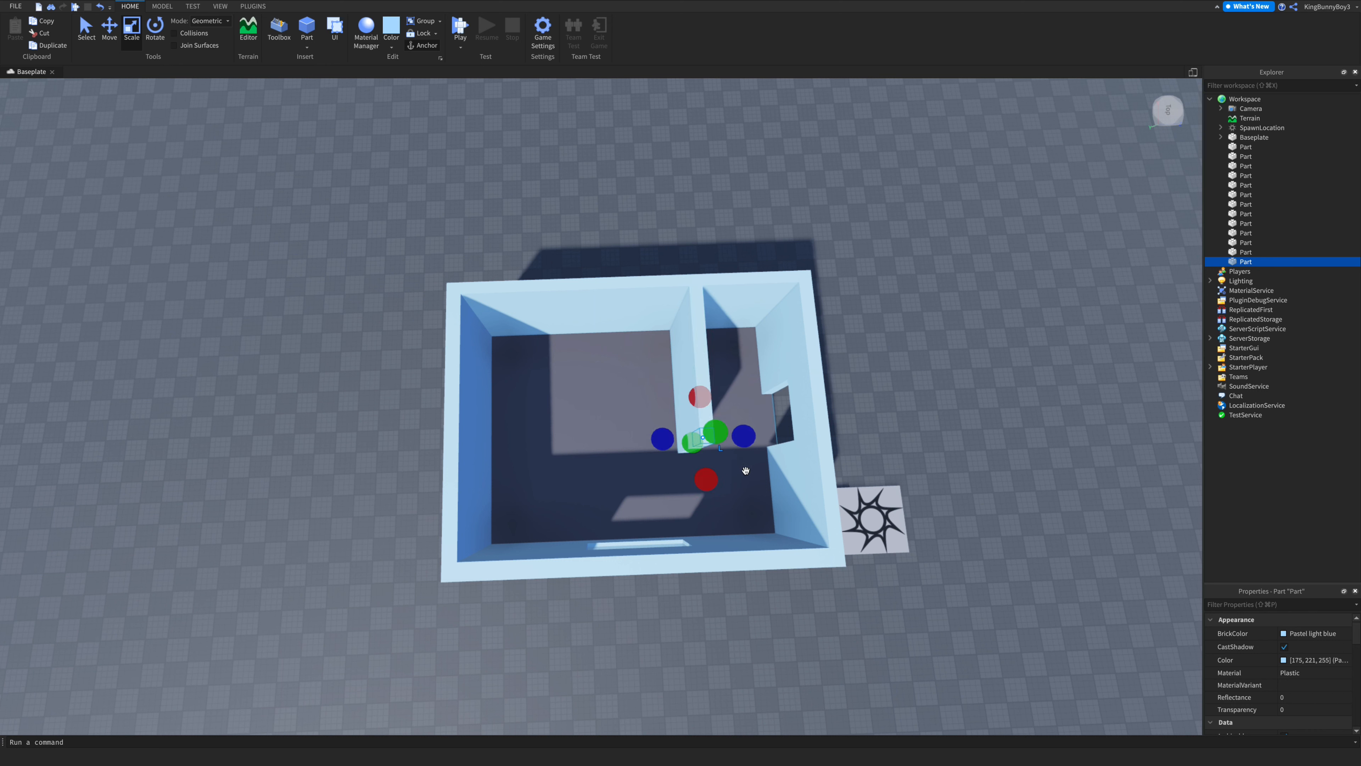
left_click_drag(745, 438, 829, 456)
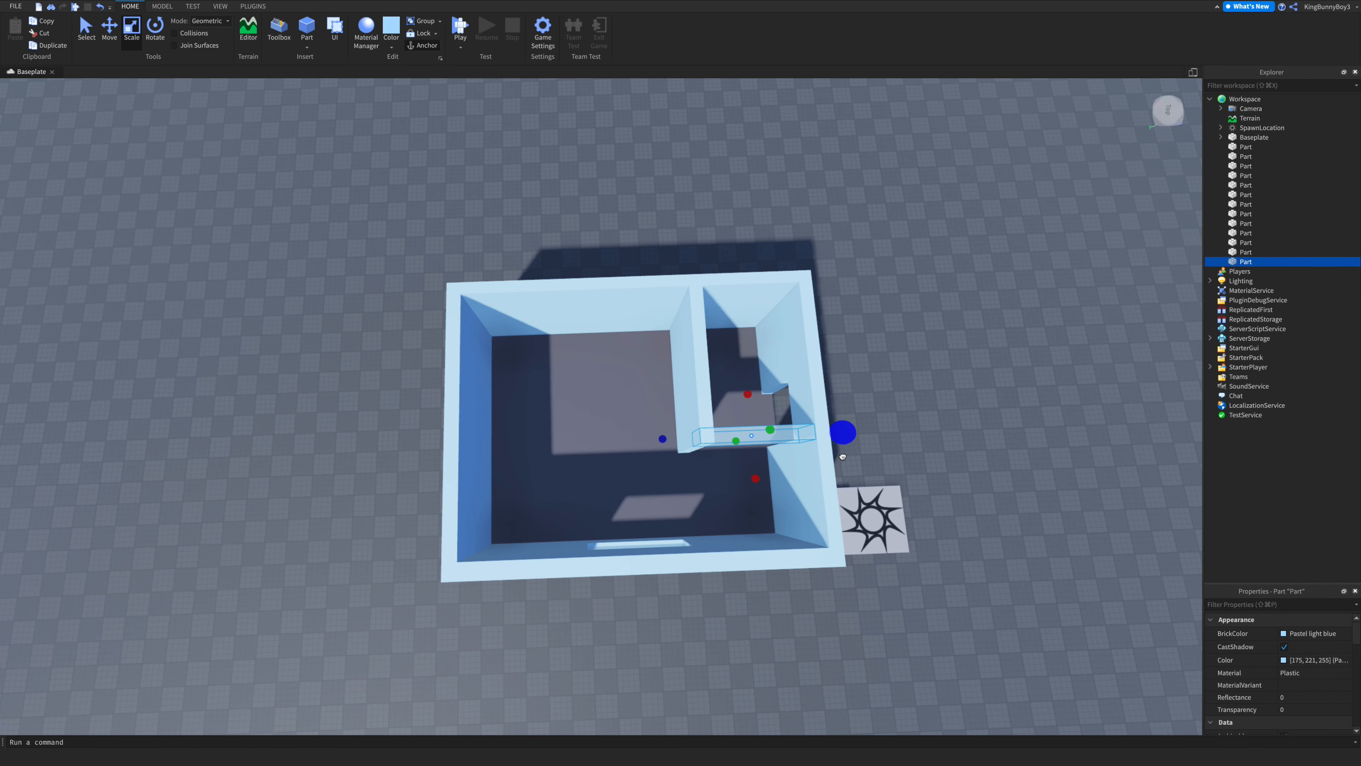
right_click_drag(846, 457, 846, 455)
key("w")
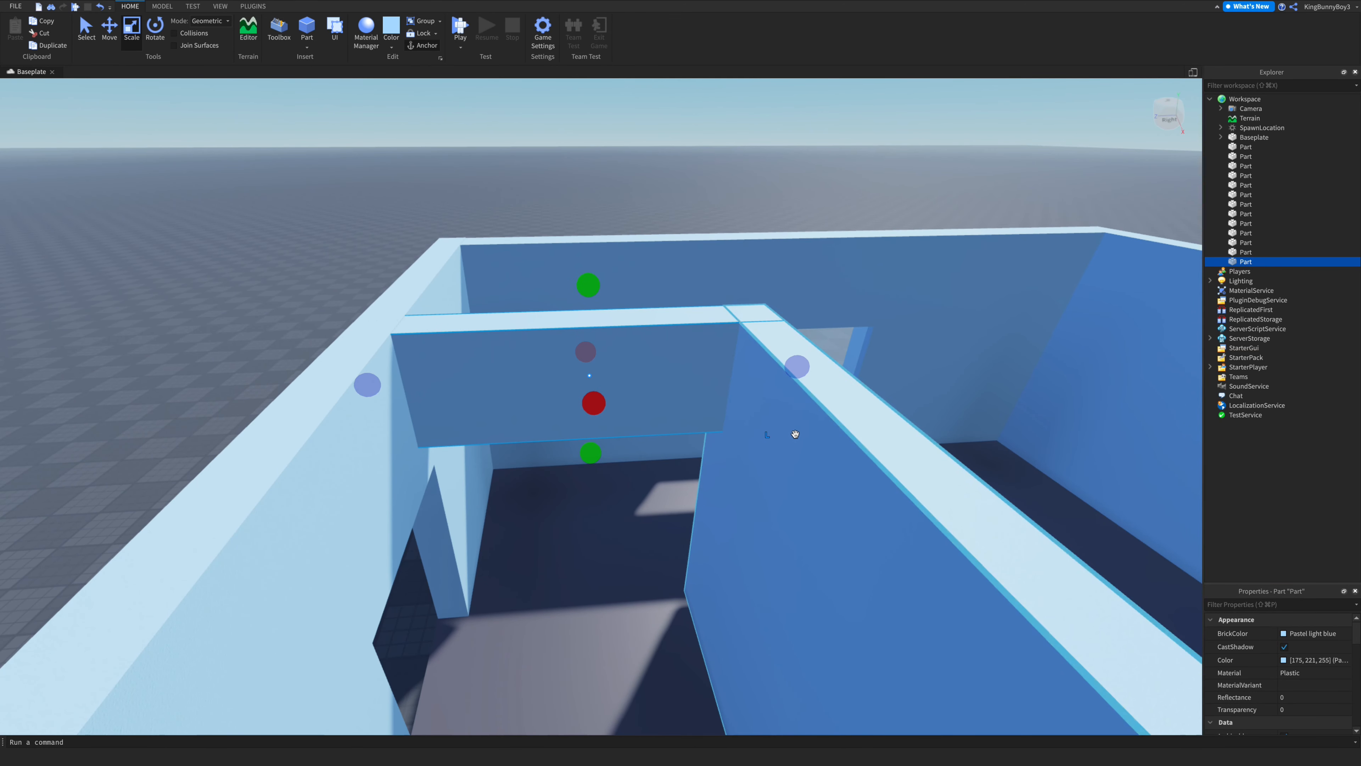
- Duplicate the upper wall piece and resize the copy into a post reaching down to the floor beside a doorway
key("super+d")
left_click_drag(790, 363, 535, 425)
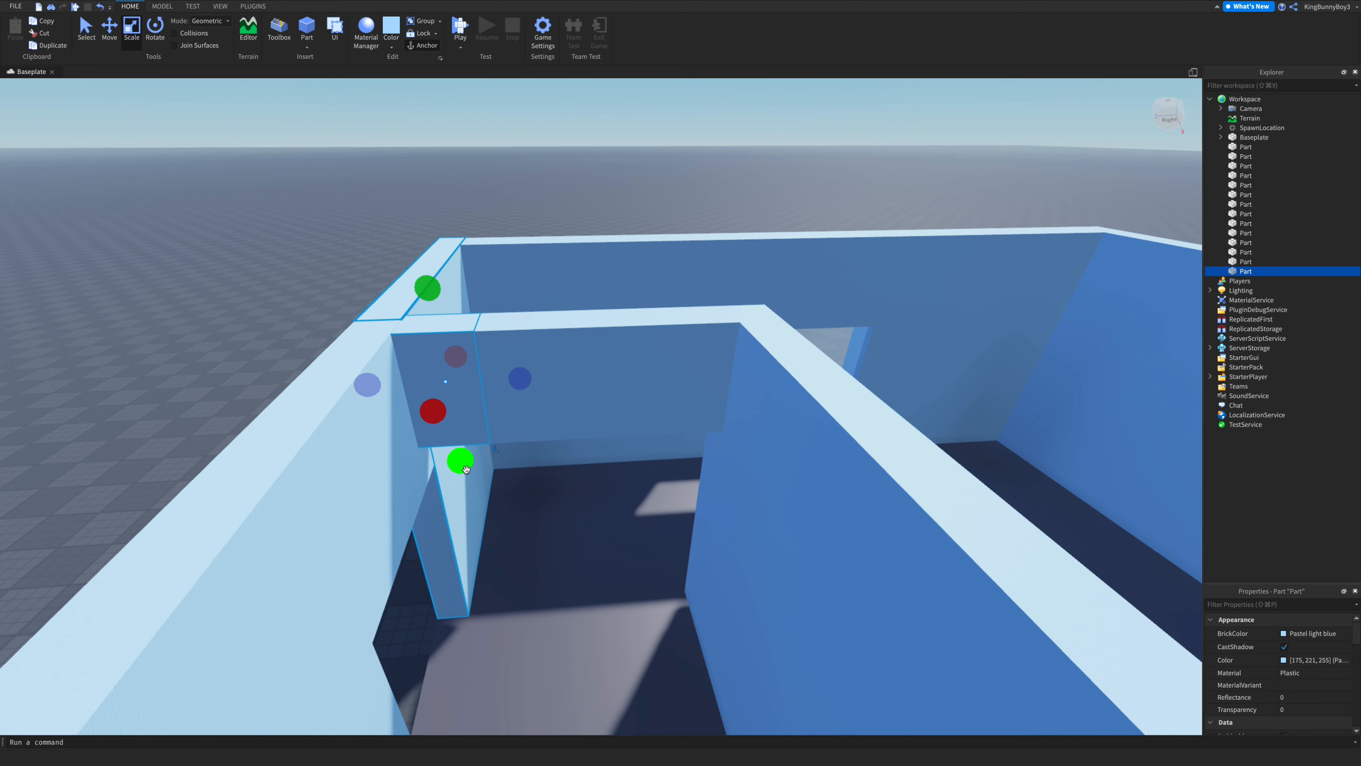
left_click_drag(462, 460, 474, 511)
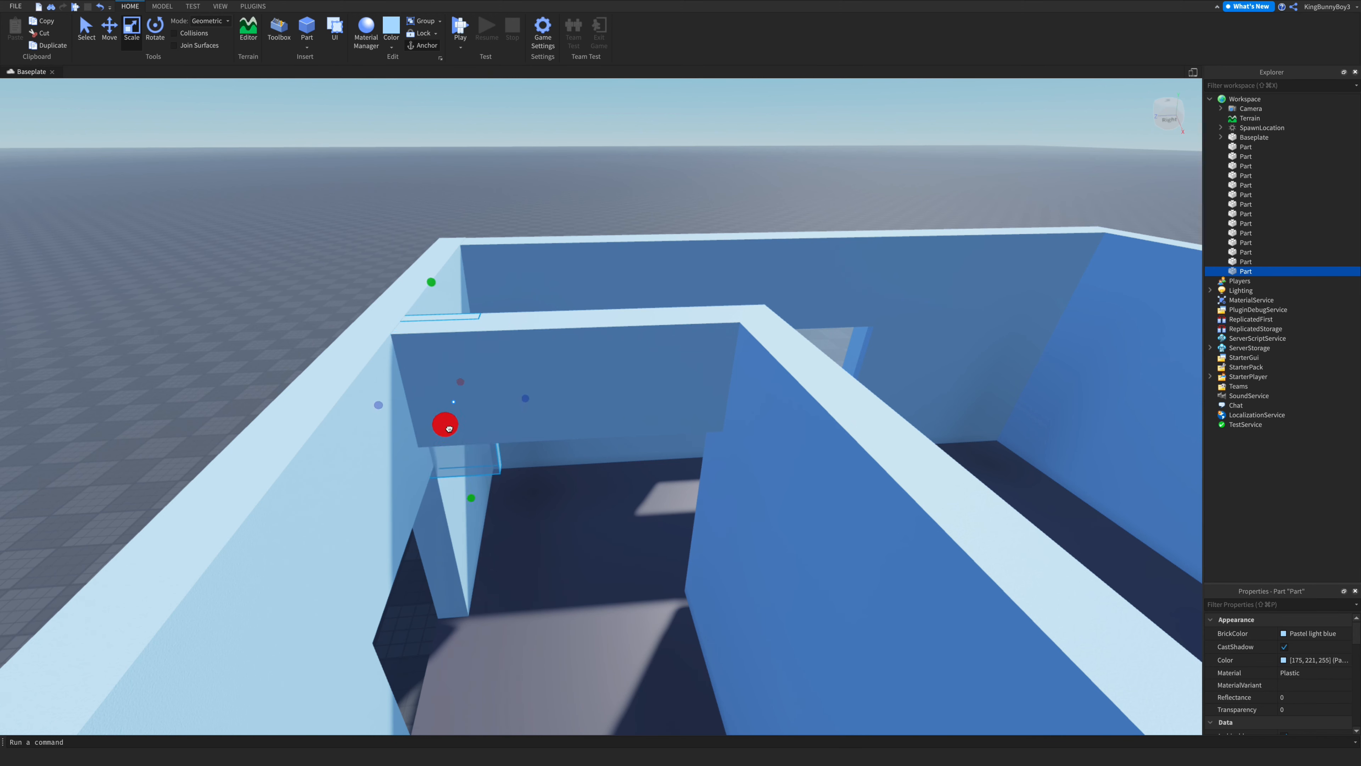
left_click_drag(449, 428, 449, 412)
left_click(662, 391)
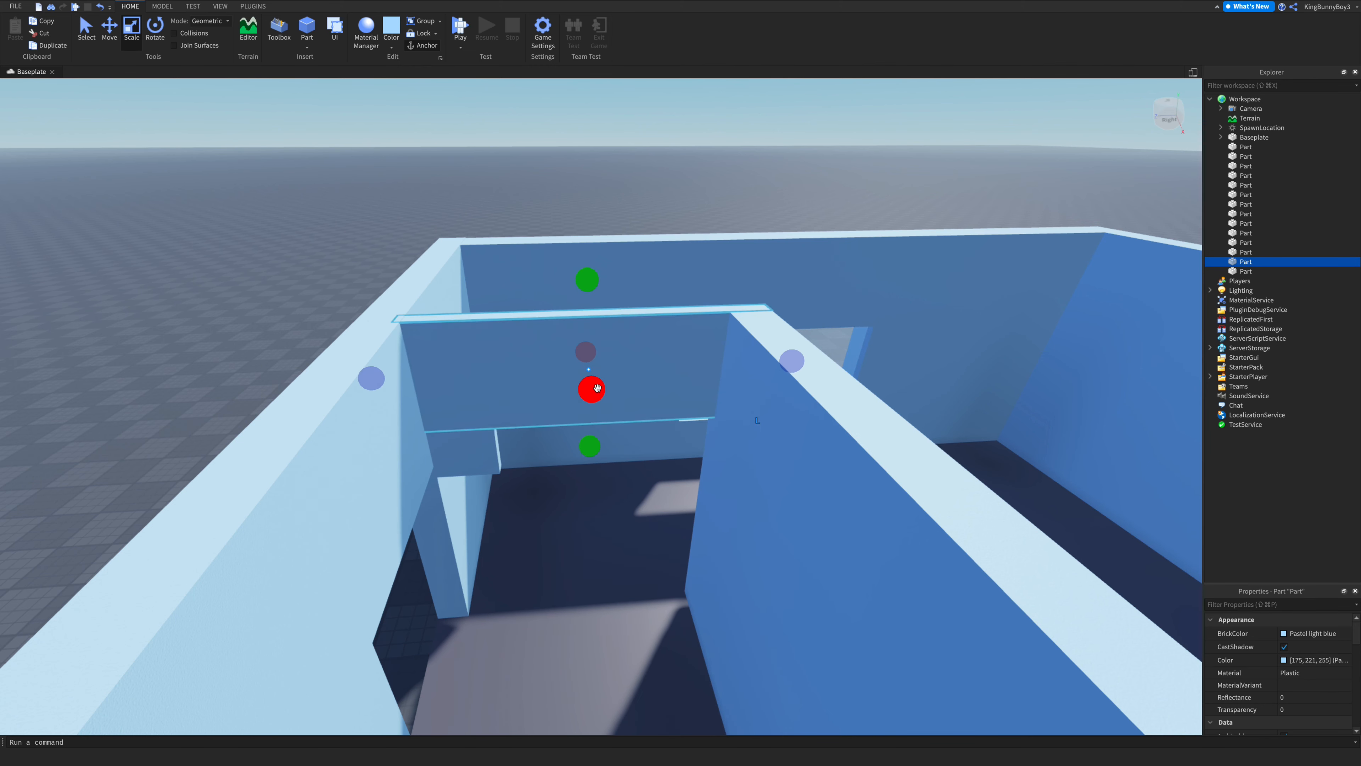
left_click(748, 400)
left_click(487, 495)
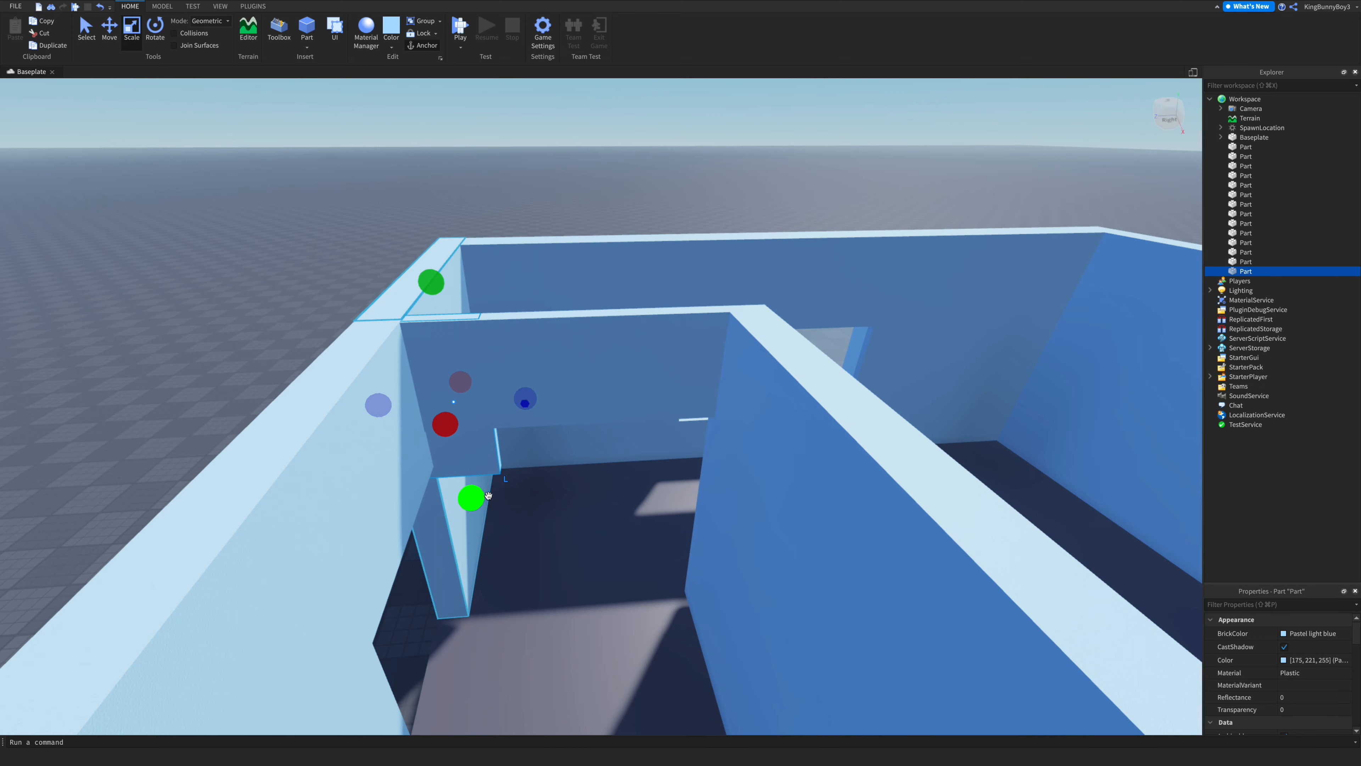
left_click_drag(472, 503, 507, 627)
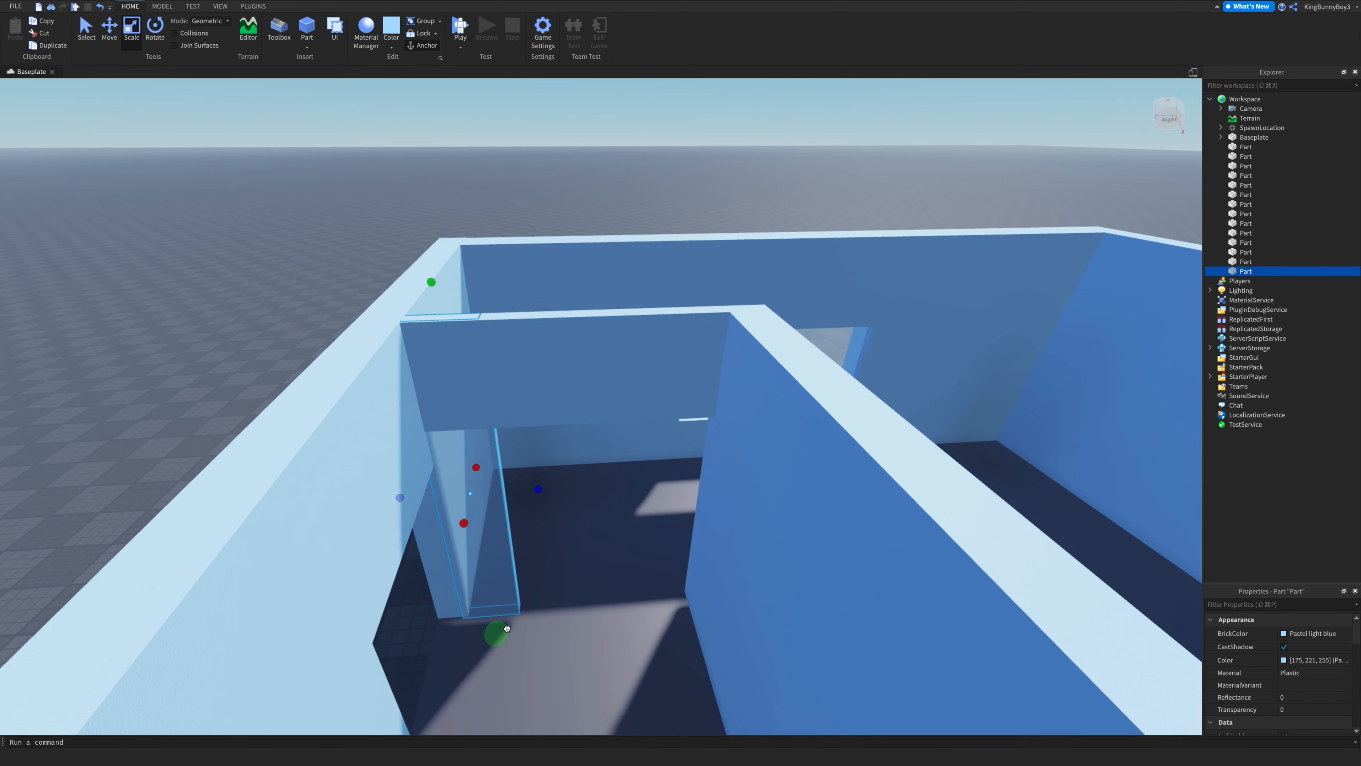
- Adjust the sizes of the post and the crossing wall piece so they meet cleanly at the corner
key("w")
right_click_drag(547, 537, 547, 536)
key("s")
left_click(566, 480)
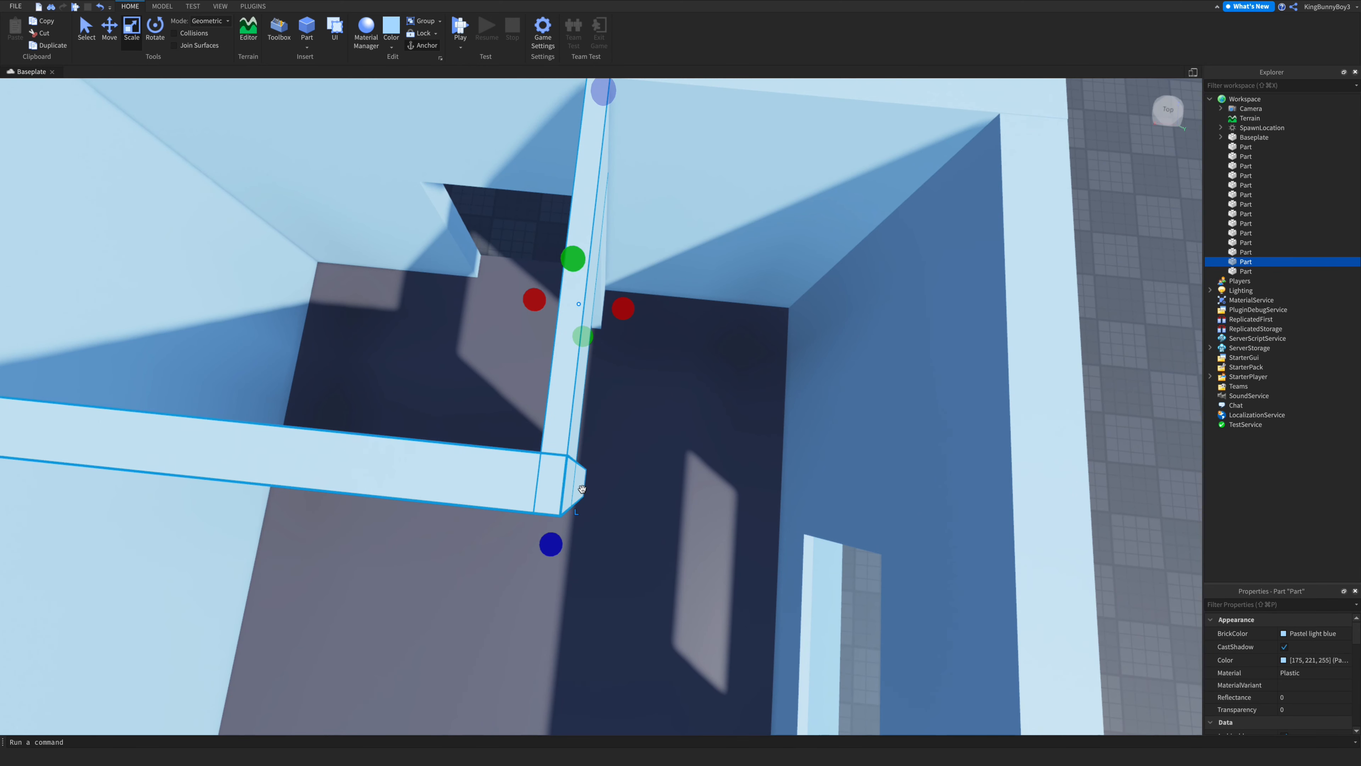
left_click(581, 489)
left_click_drag(613, 491, 622, 491)
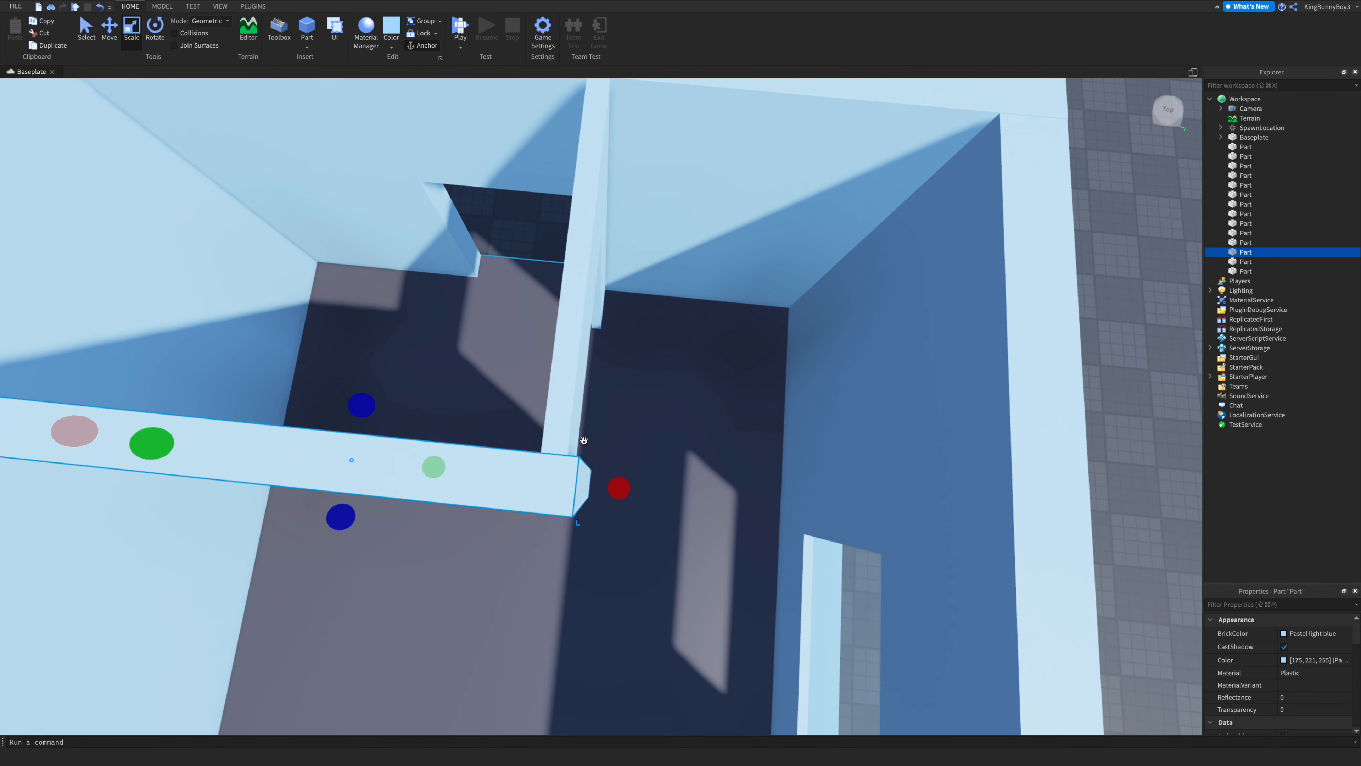
left_click(583, 424)
left_click_drag(630, 312, 635, 312)
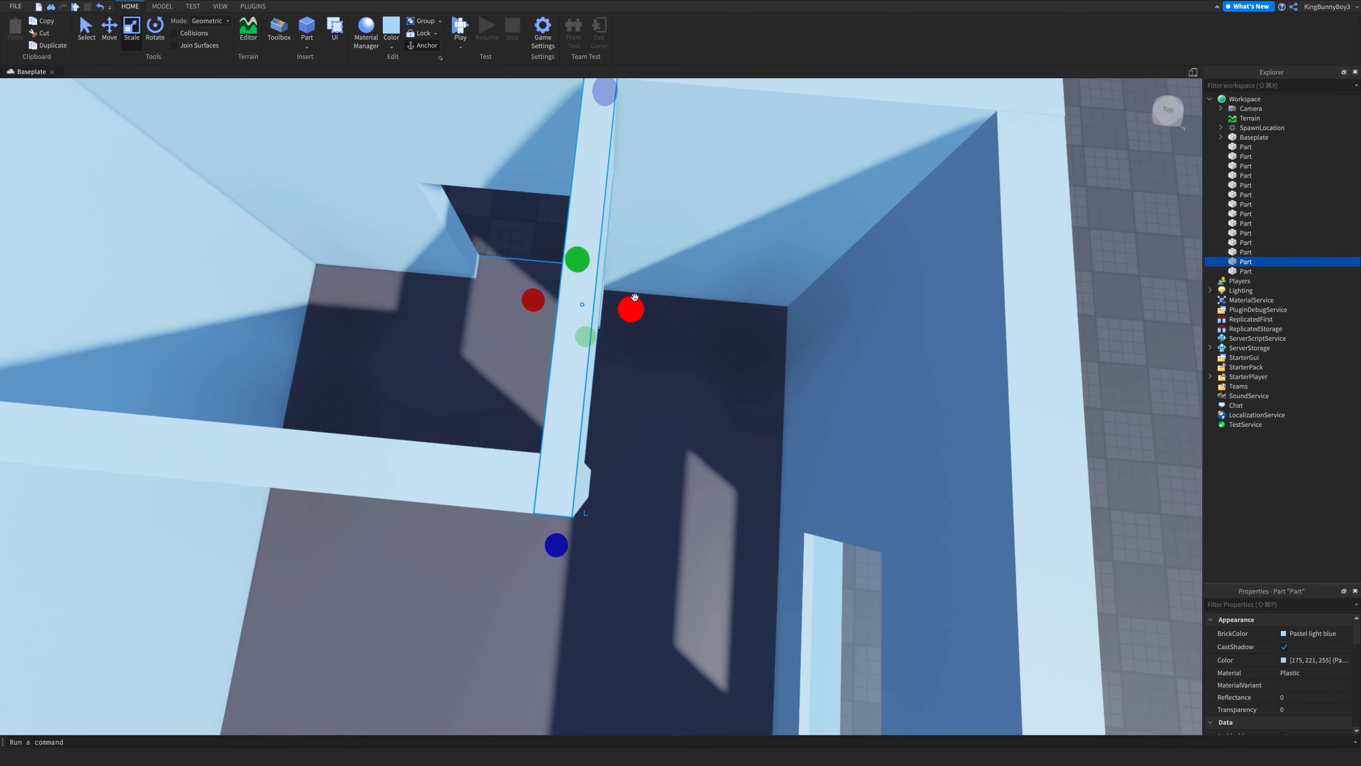
- Widen the thin doorway post slightly so it closes the gap against the wall
scroll(635, 298, "up", 5)
right_click_drag(635, 297, 635, 297)
scroll(635, 298, "down", 4)
scroll(635, 297, "down", 3)
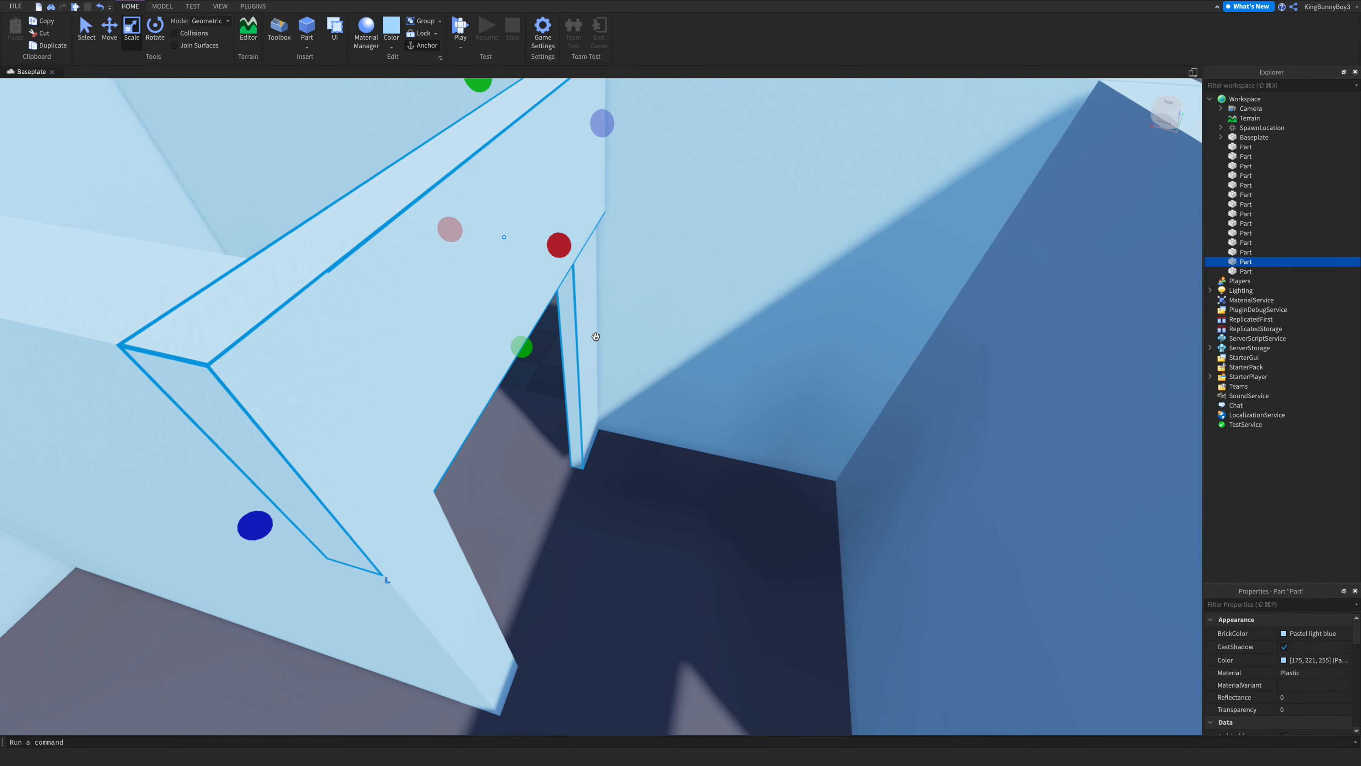
left_click(589, 333)
left_click_drag(611, 327, 623, 327)
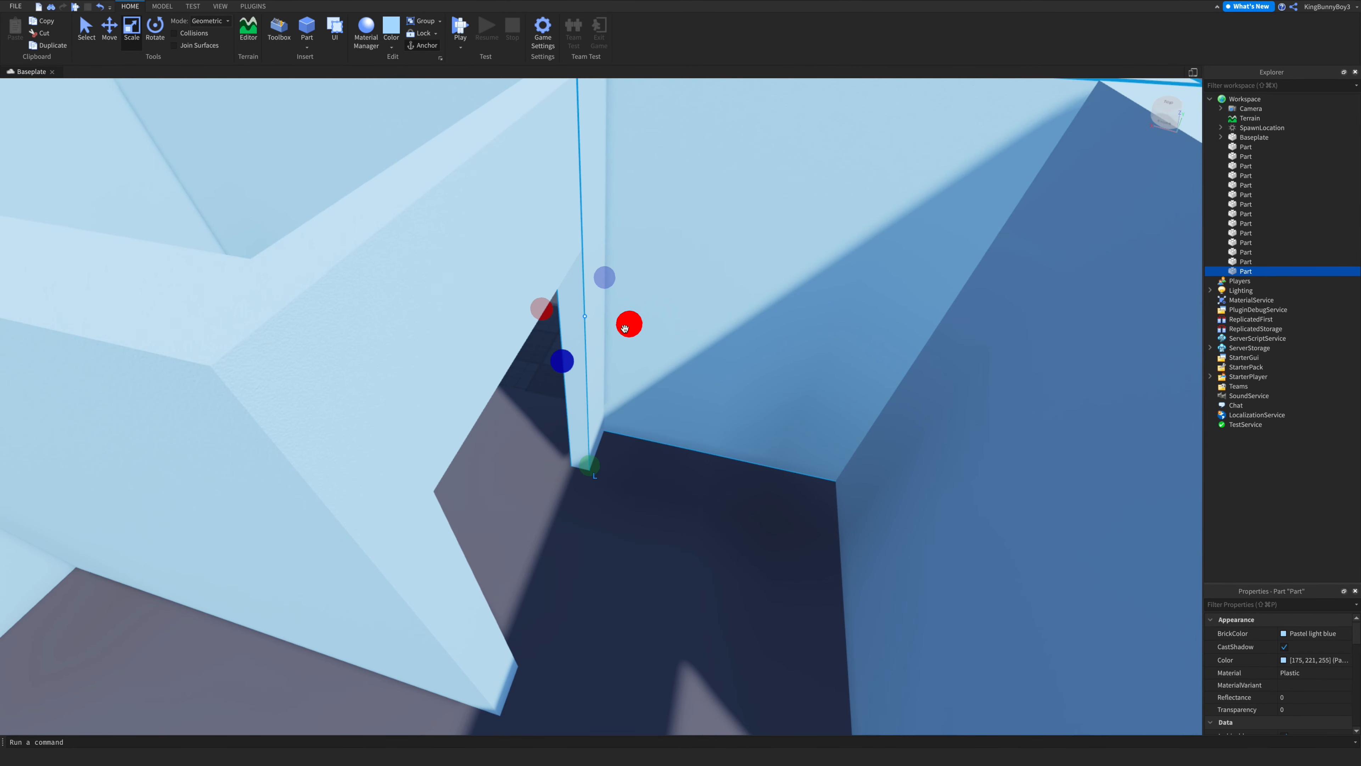
scroll(624, 327, "up", 4)
right_click_drag(625, 326, 626, 326)
scroll(626, 327, "down", 2)
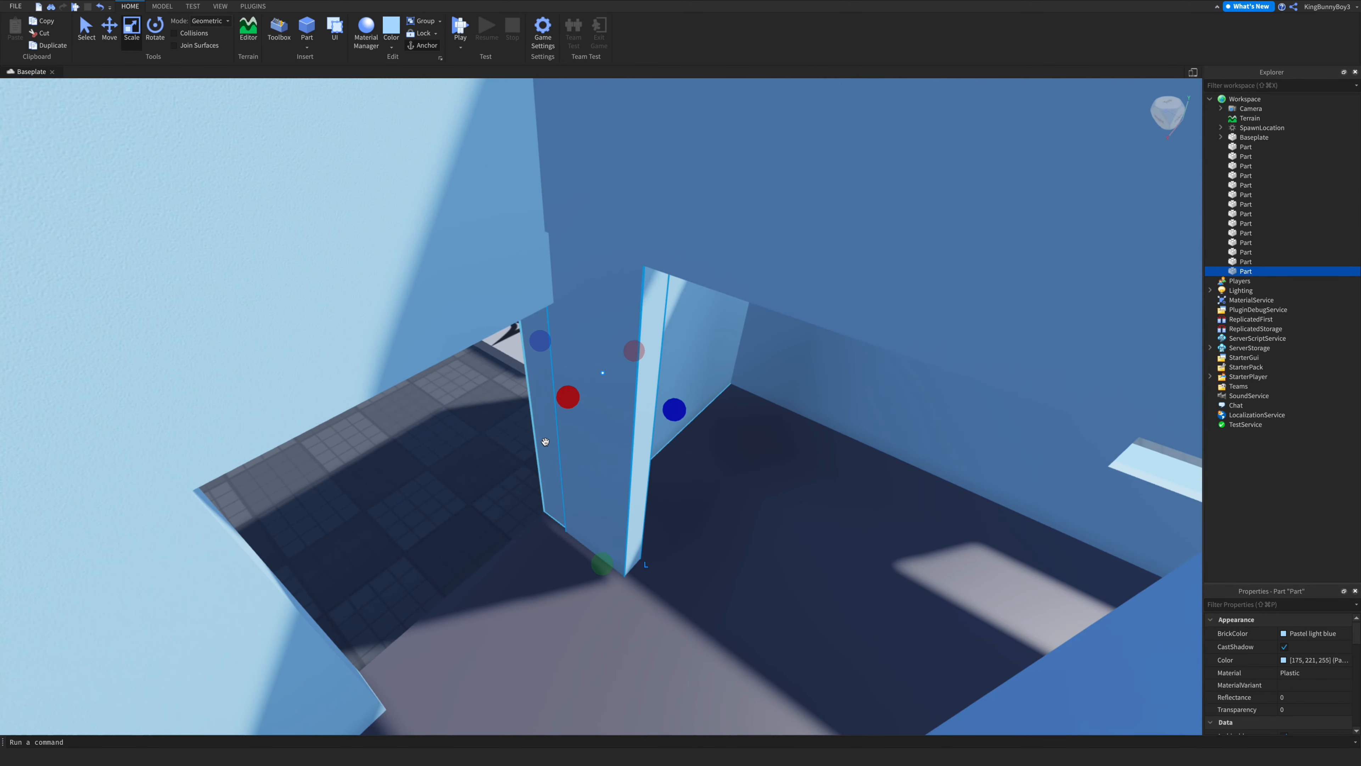
- Extend the adjacent wall section to close the gap beside the doorway post
left_click(530, 396)
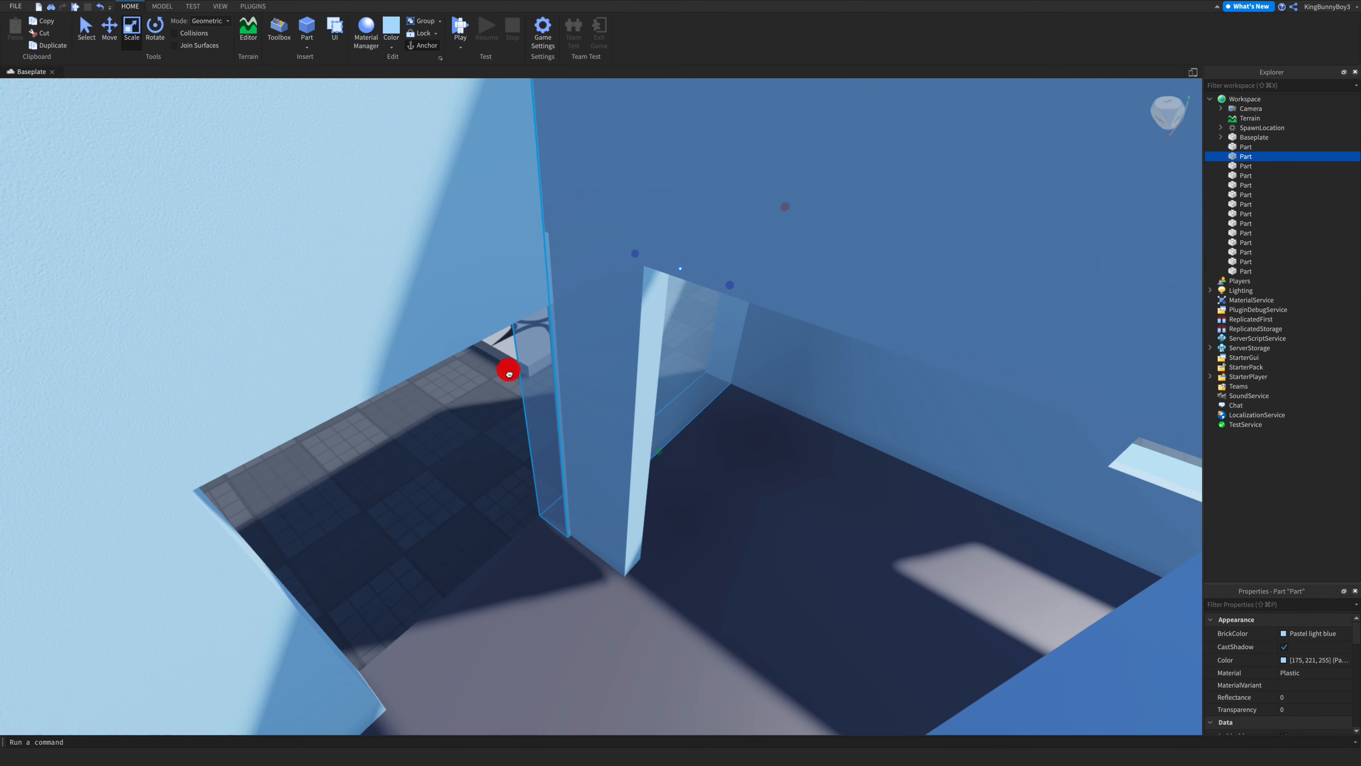
left_click_drag(507, 374, 486, 383)
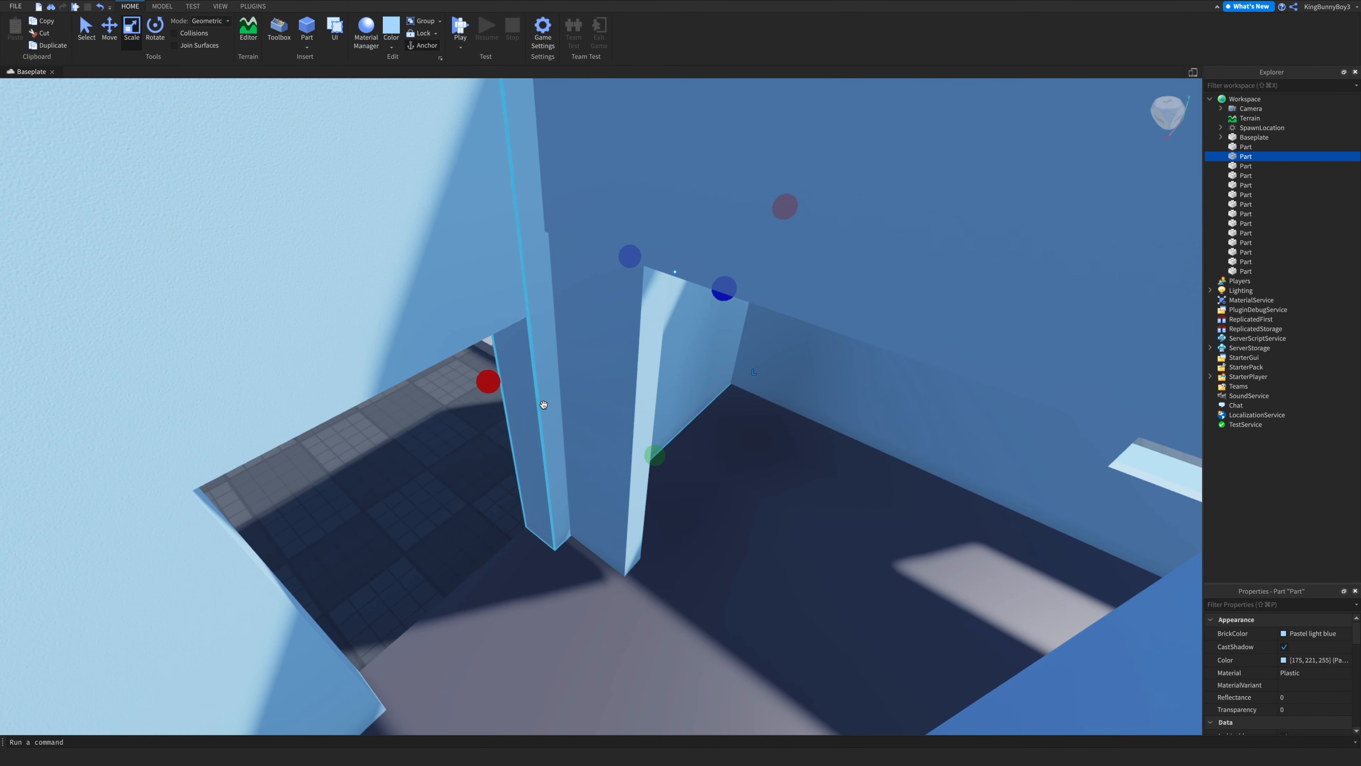
scroll(546, 404, "down", 5)
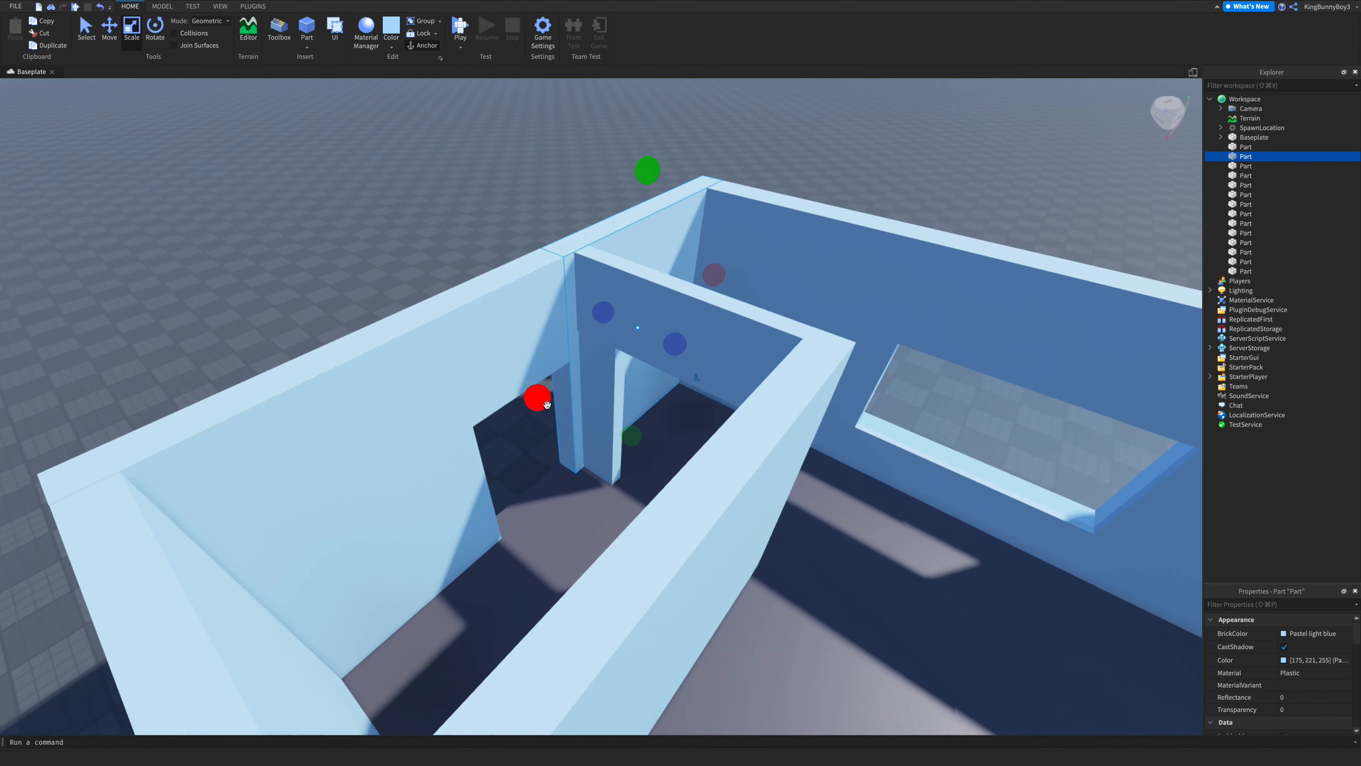
scroll(547, 404, "down", 4)
left_click(664, 395)
scroll(616, 259, "up", 10)
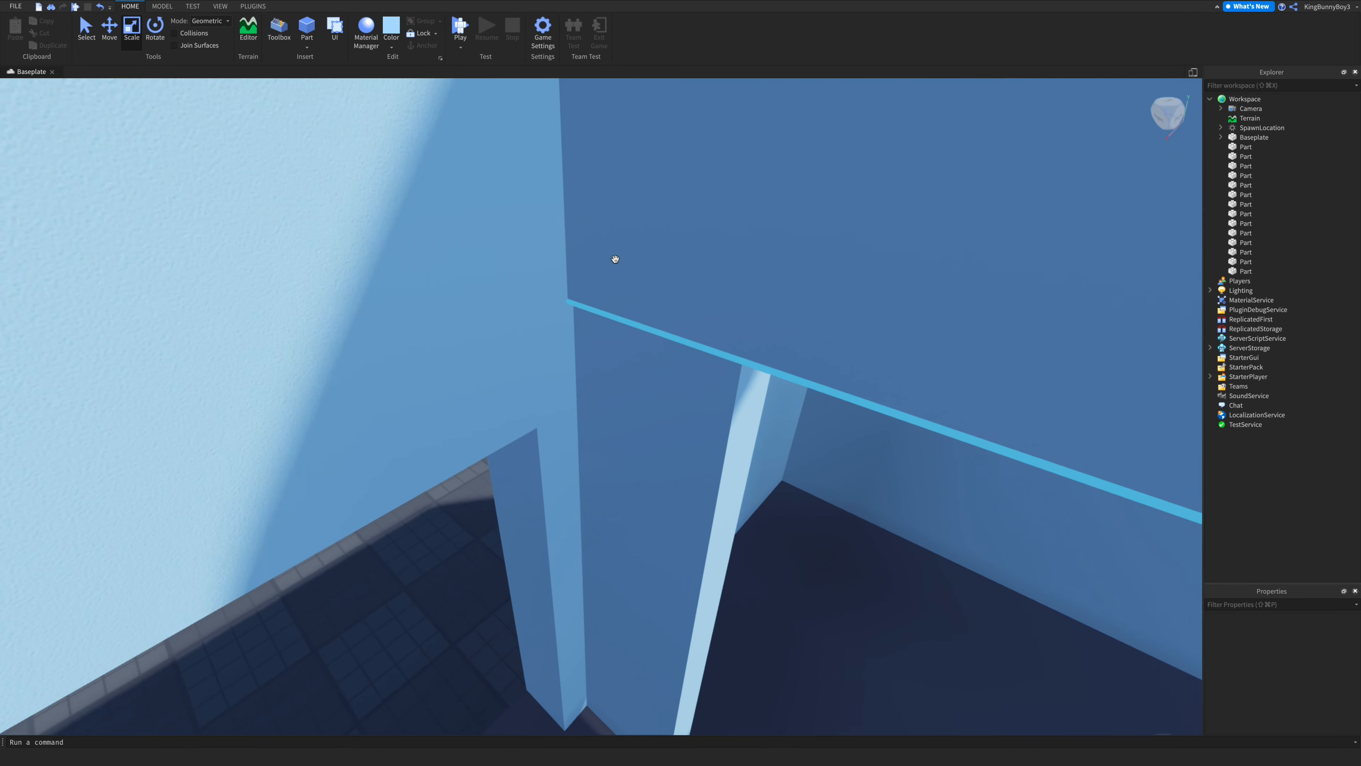
right_click_drag(616, 260, 616, 259)
scroll(615, 259, "down", 3)
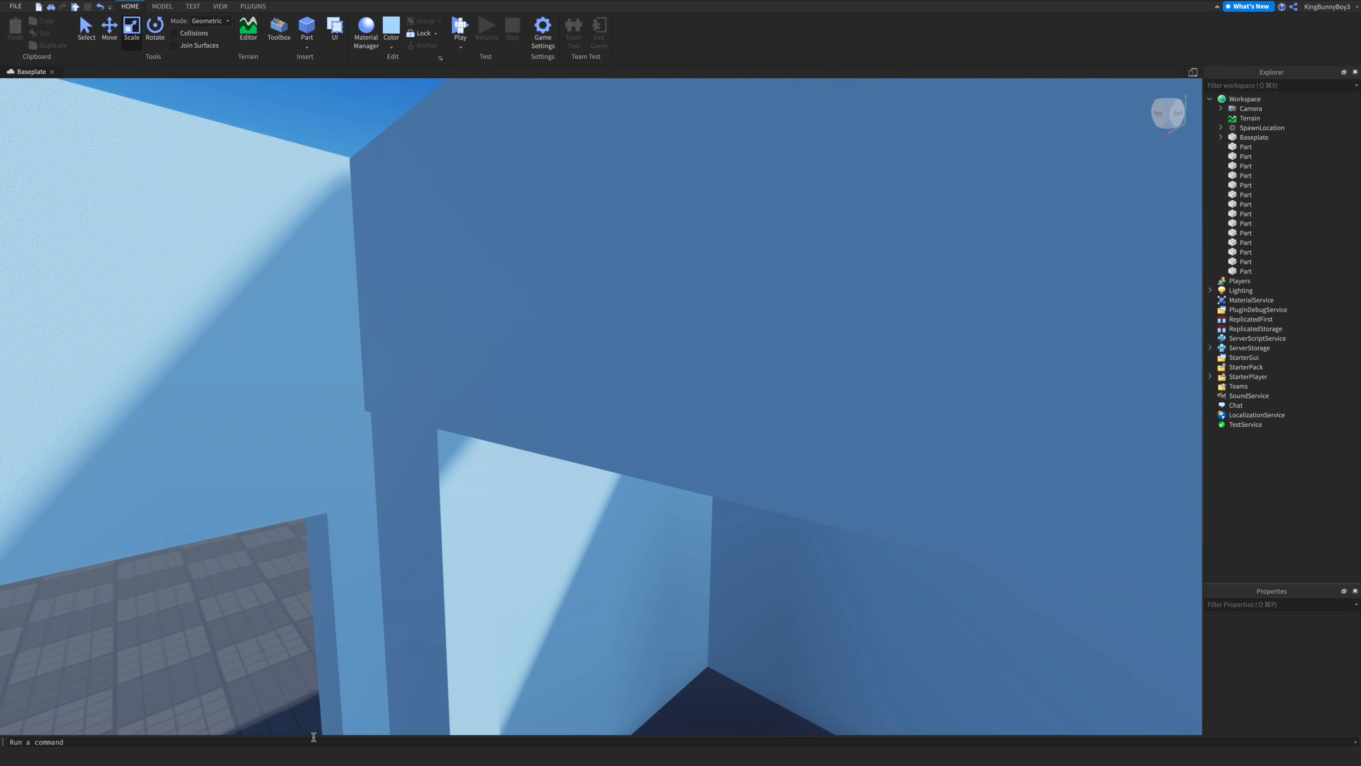
- Fine-tune the doorway post's size so it sits flush against the neighbouring wall
left_click(439, 605)
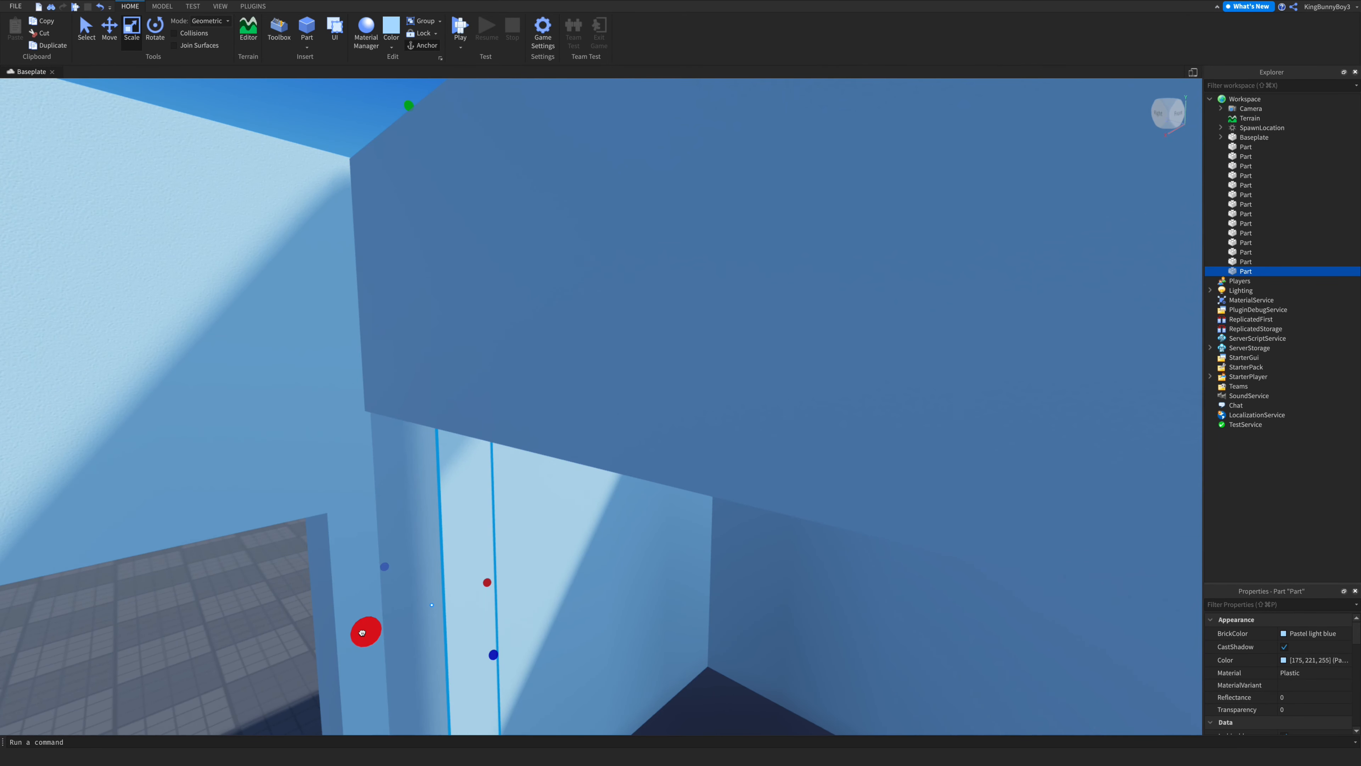
left_click_drag(356, 635, 356, 634)
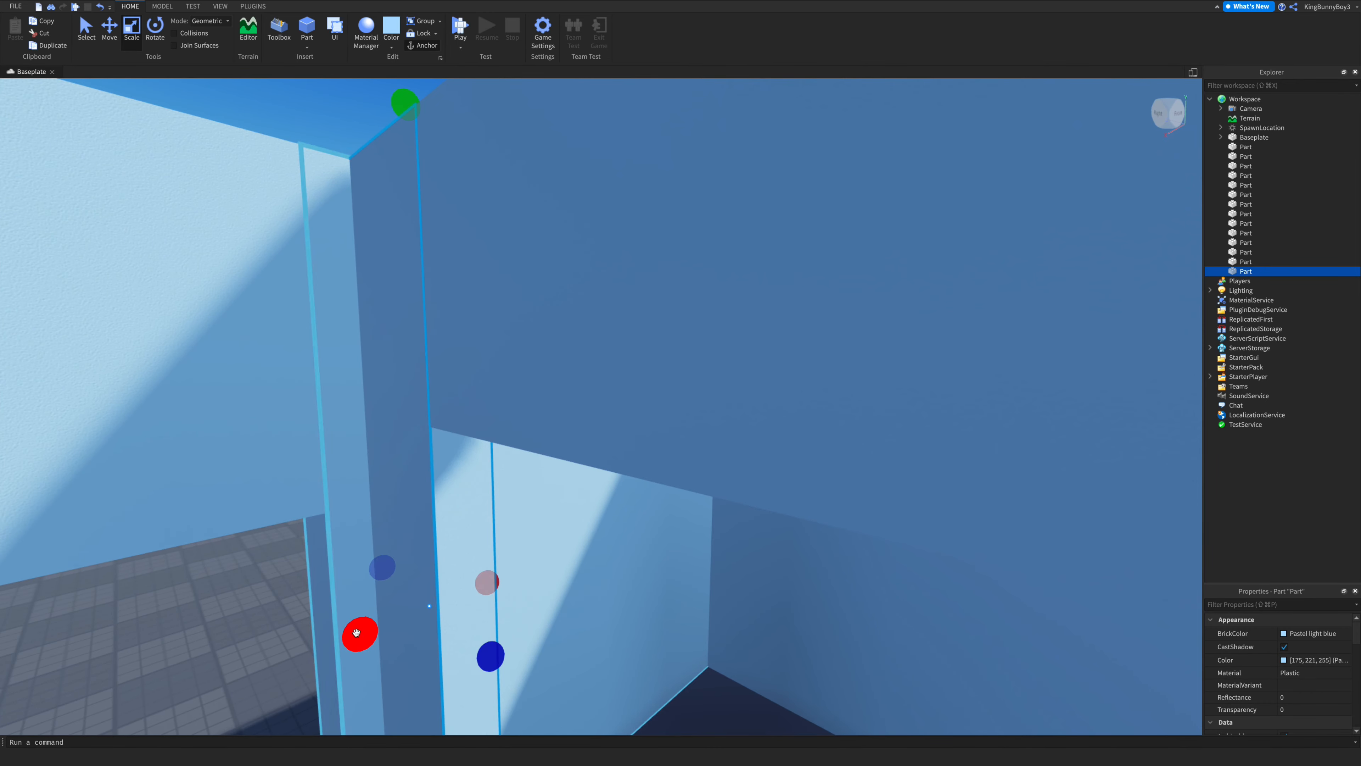
right_click_drag(459, 583, 460, 583)
scroll(459, 584, "down", 8)
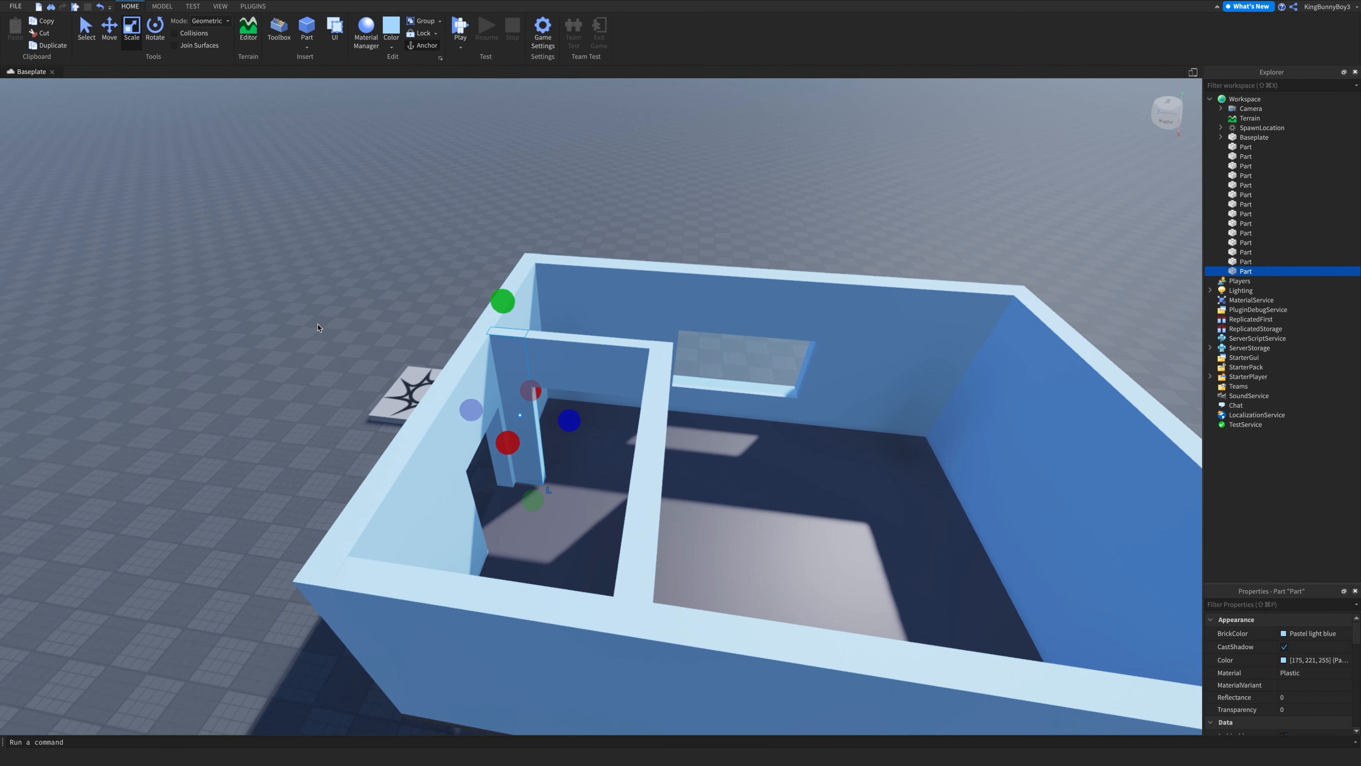
- Start a playtest and close the extra panels that open beside the viewport
left_click(317, 327)
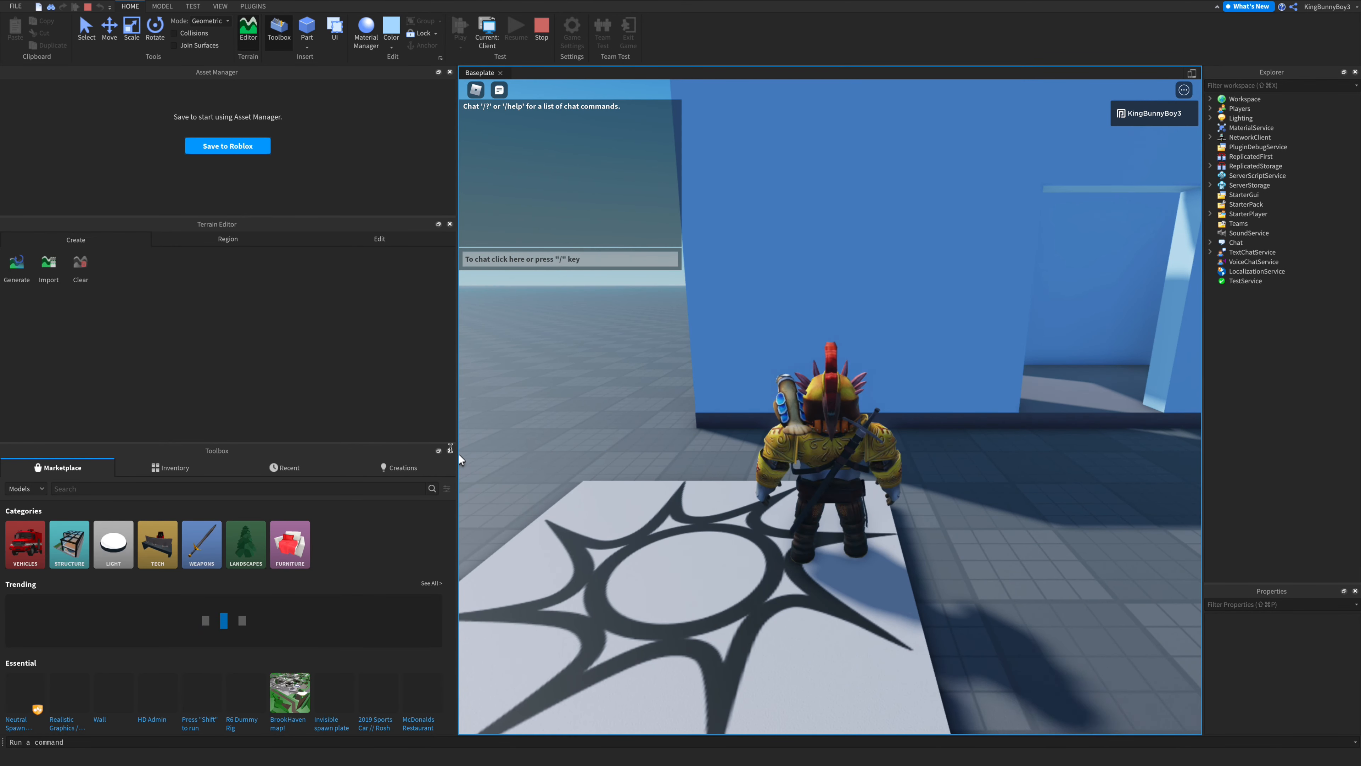
left_click(450, 451)
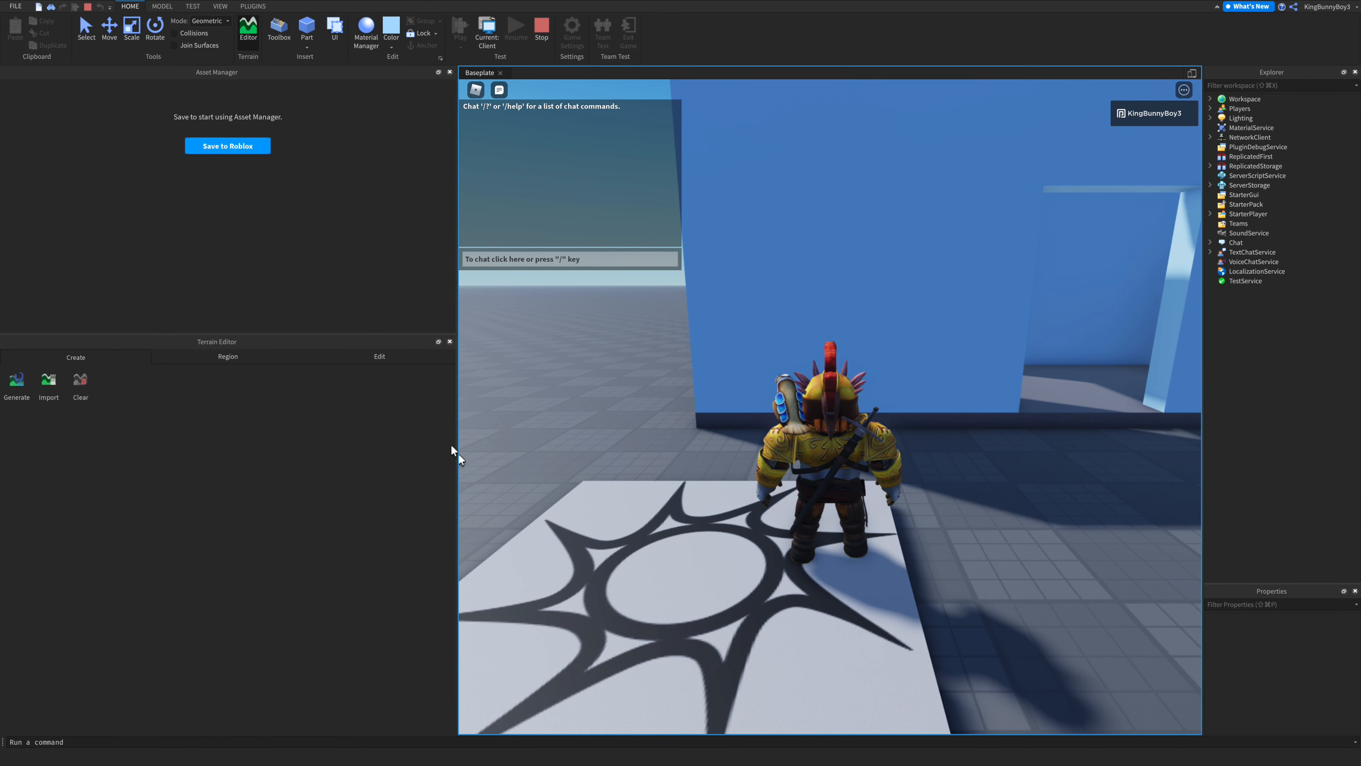
left_click(449, 341)
mouse_move(496, 144)
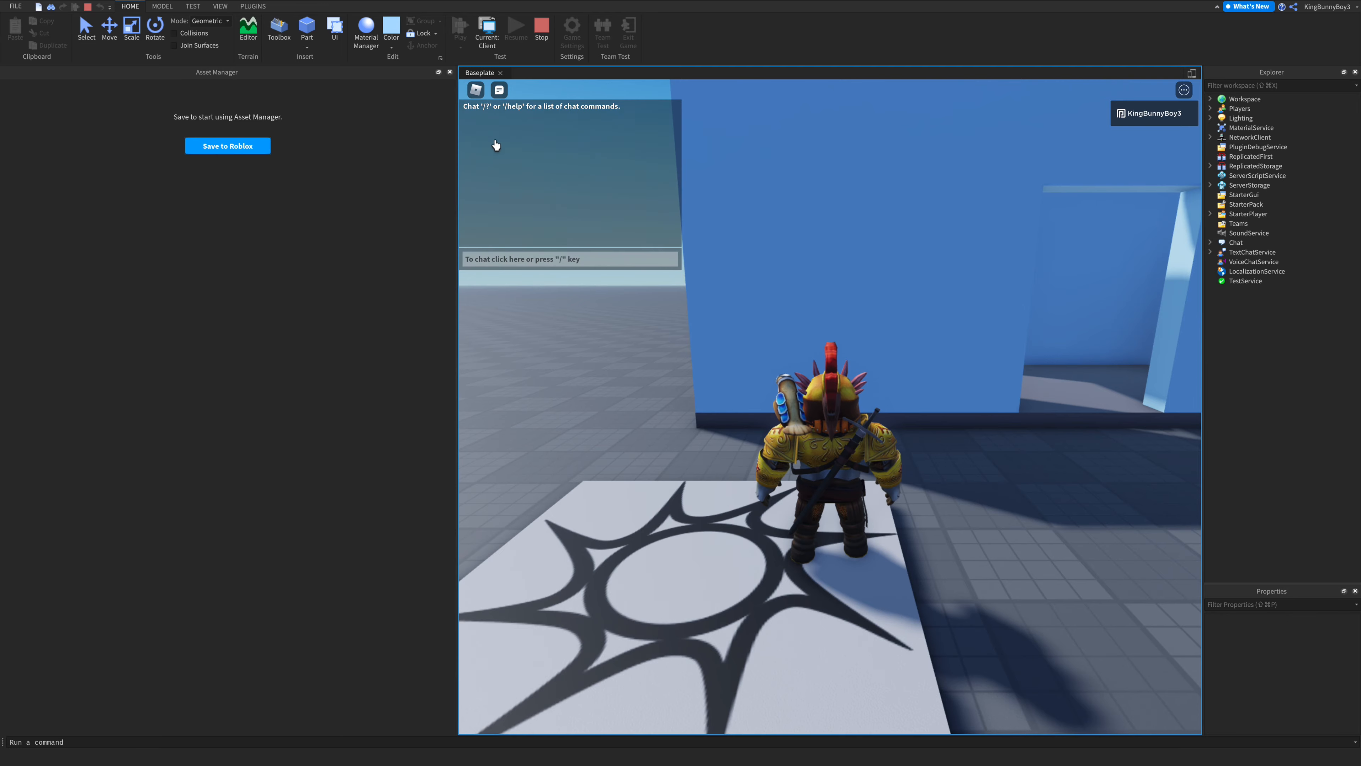
left_click(450, 72)
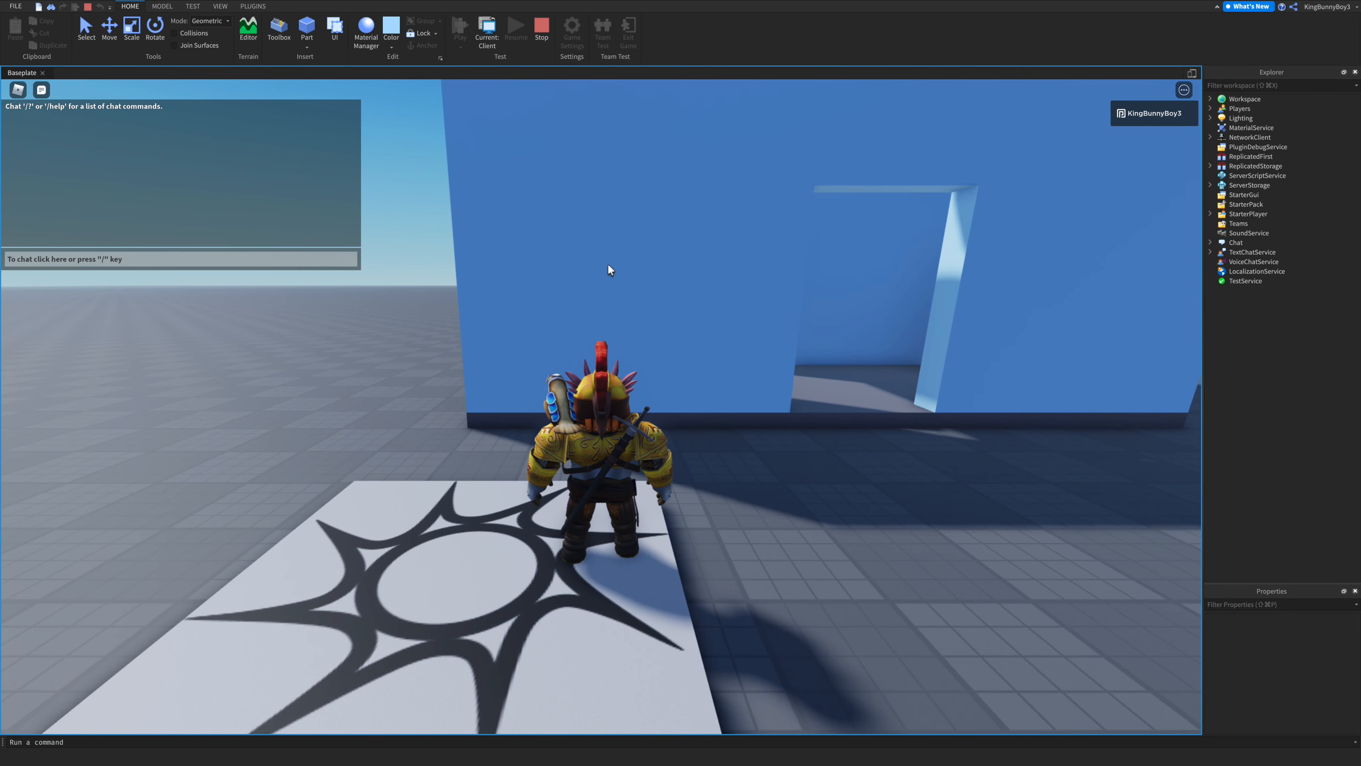
- Walk and jump the character into the building to inspect the rooms, then stop the playtest
right_click_drag(735, 352, 738, 358)
key("w")
key("space")
key("w")
key("space")
key("w")
key("w")
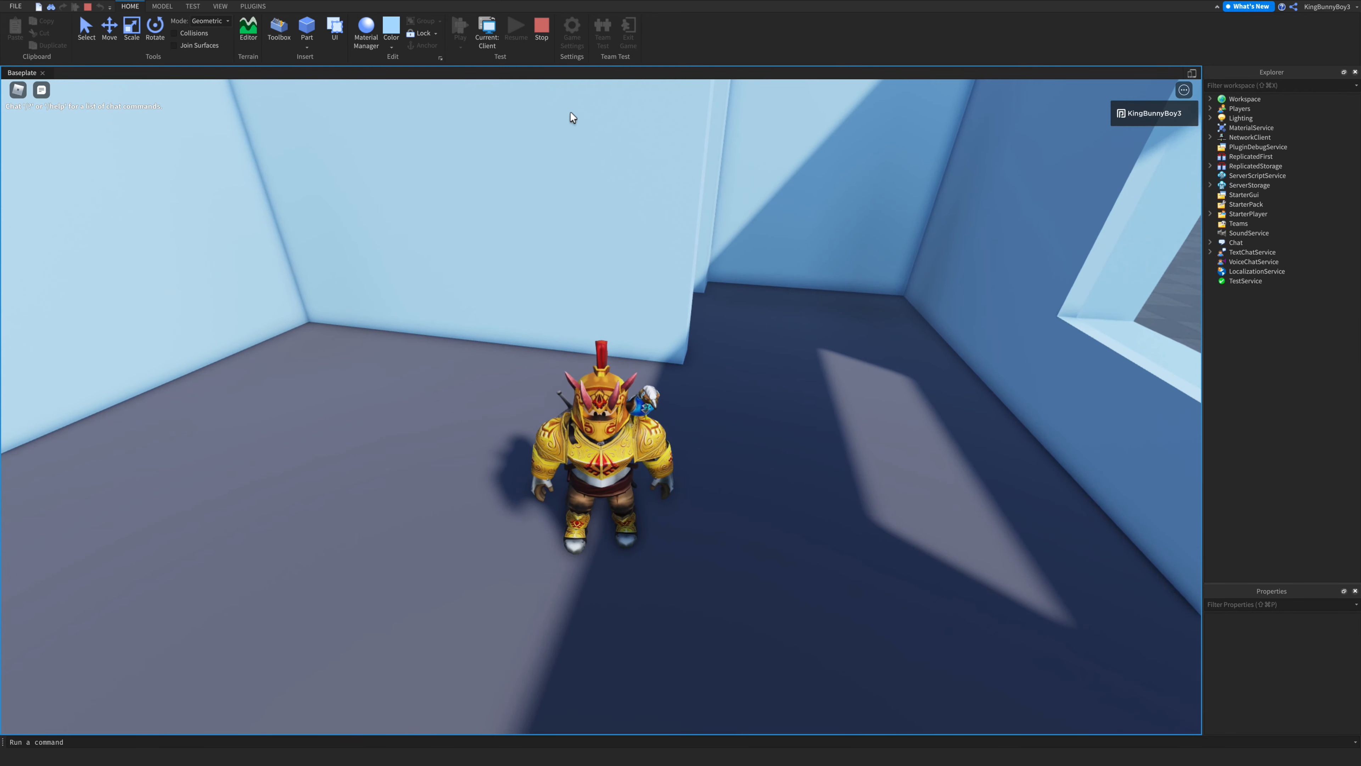
left_click(542, 32)
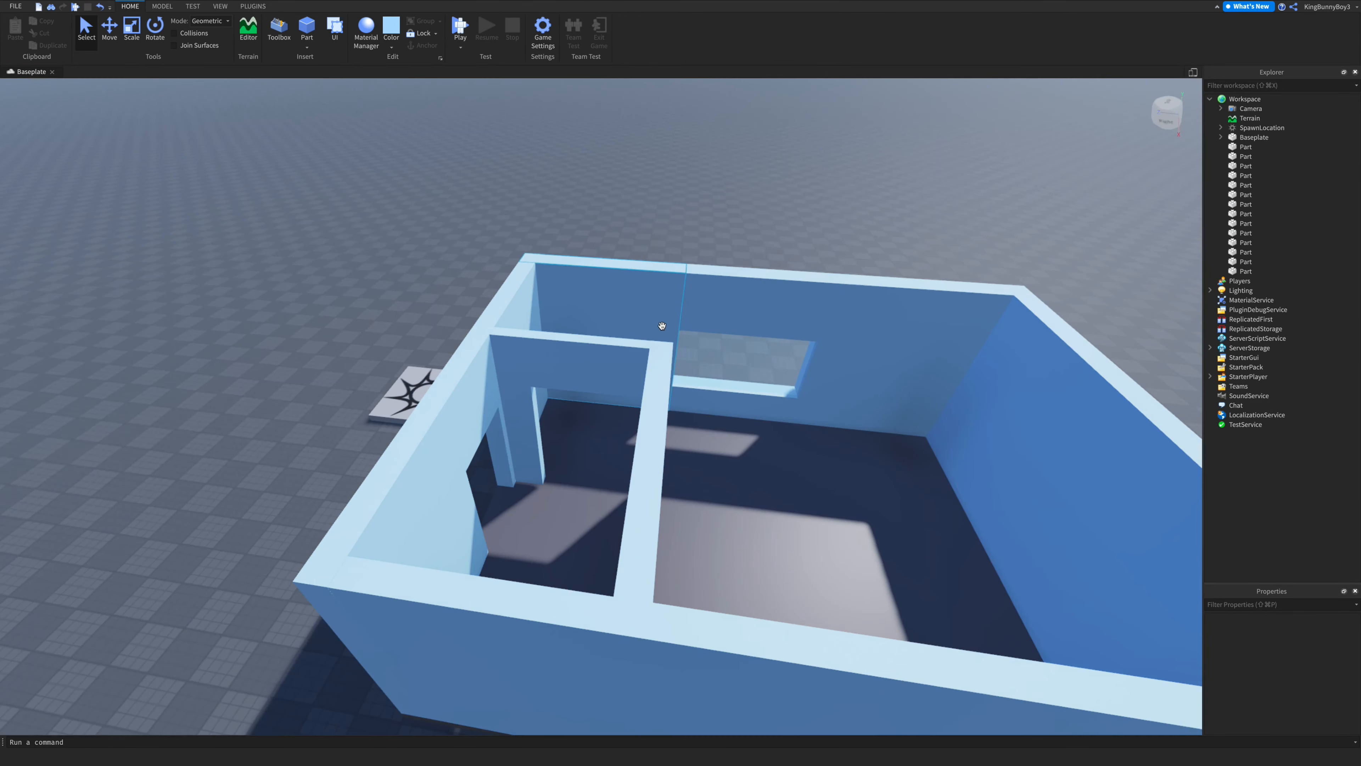
- Duplicate the interior partition wall and stretch the copy into a new wall across the large room
scroll(658, 325, "up", 5)
scroll(659, 325, "up", 4)
right_click_drag(658, 326, 658, 325)
scroll(658, 325, "down", 8)
scroll(658, 326, "down", 5)
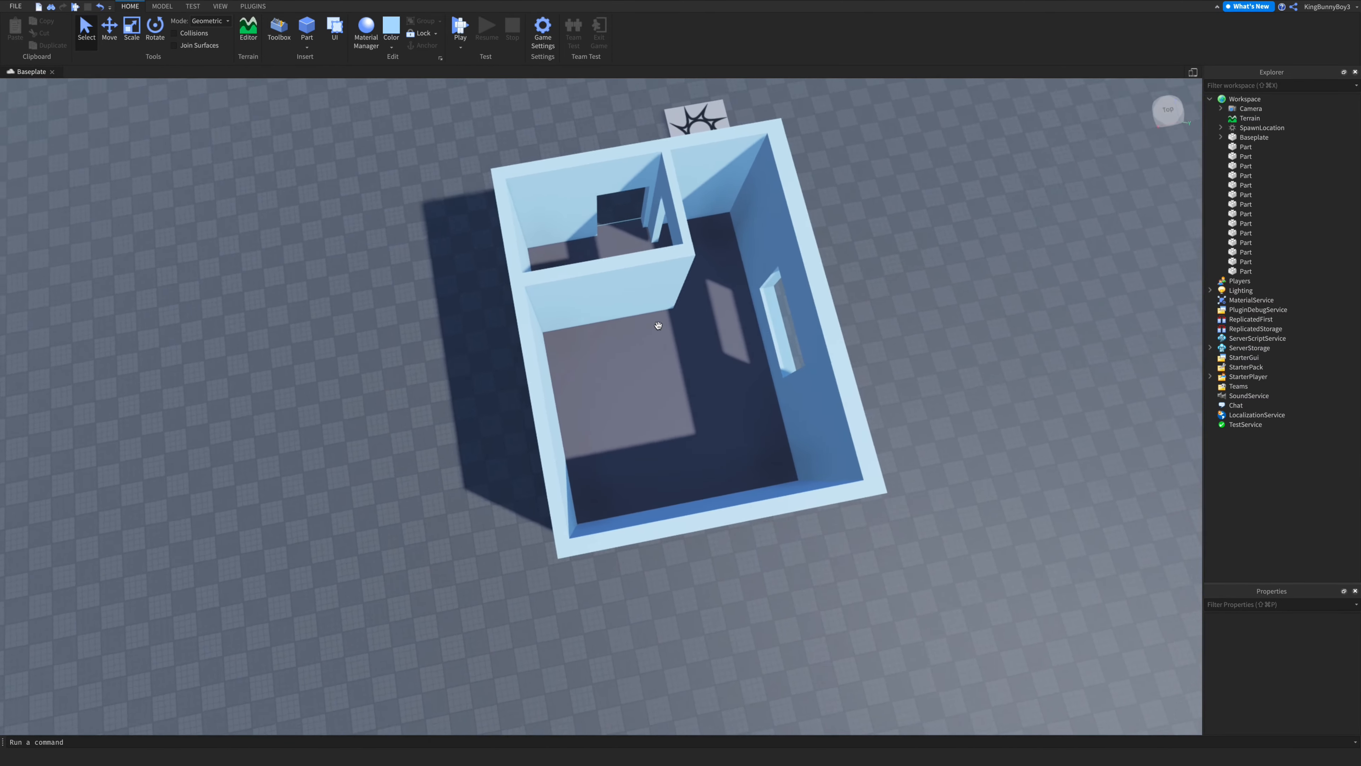
left_click(533, 323)
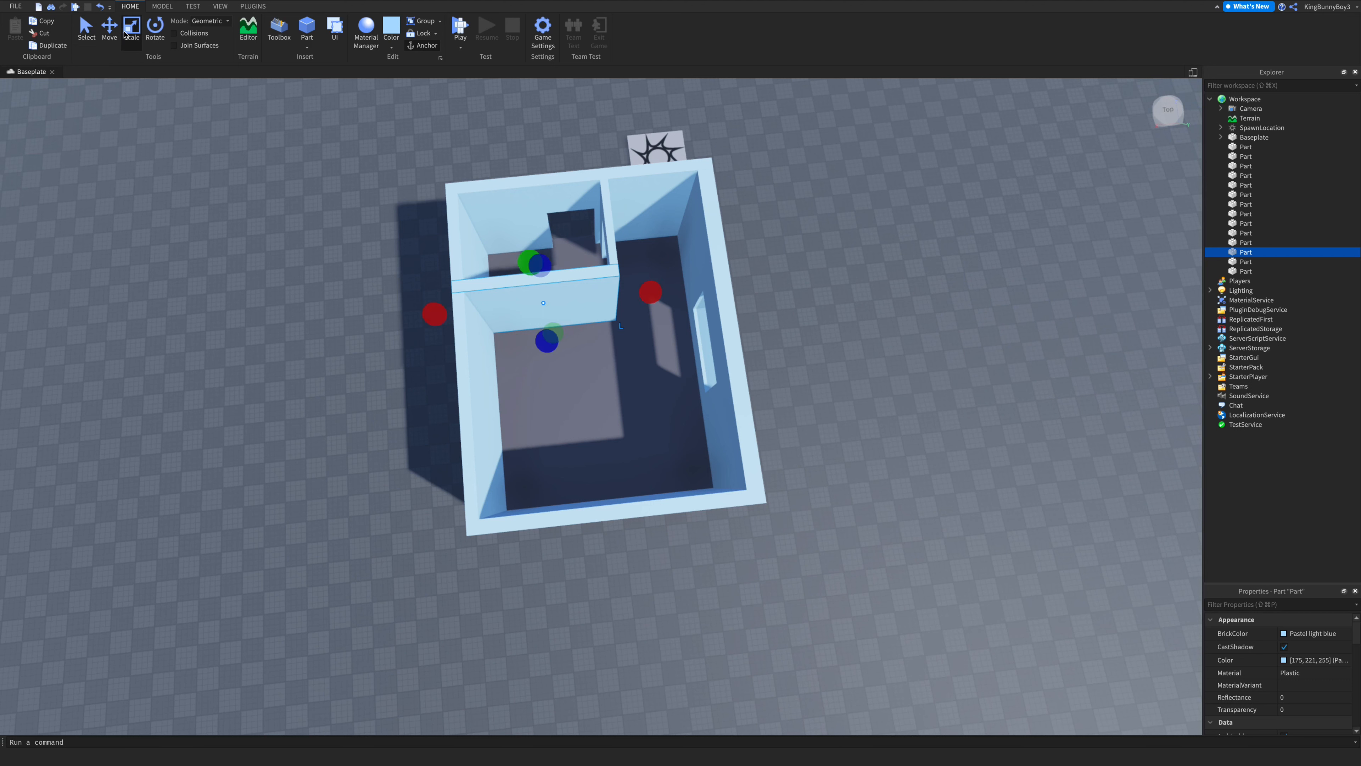
key("ctrl+d")
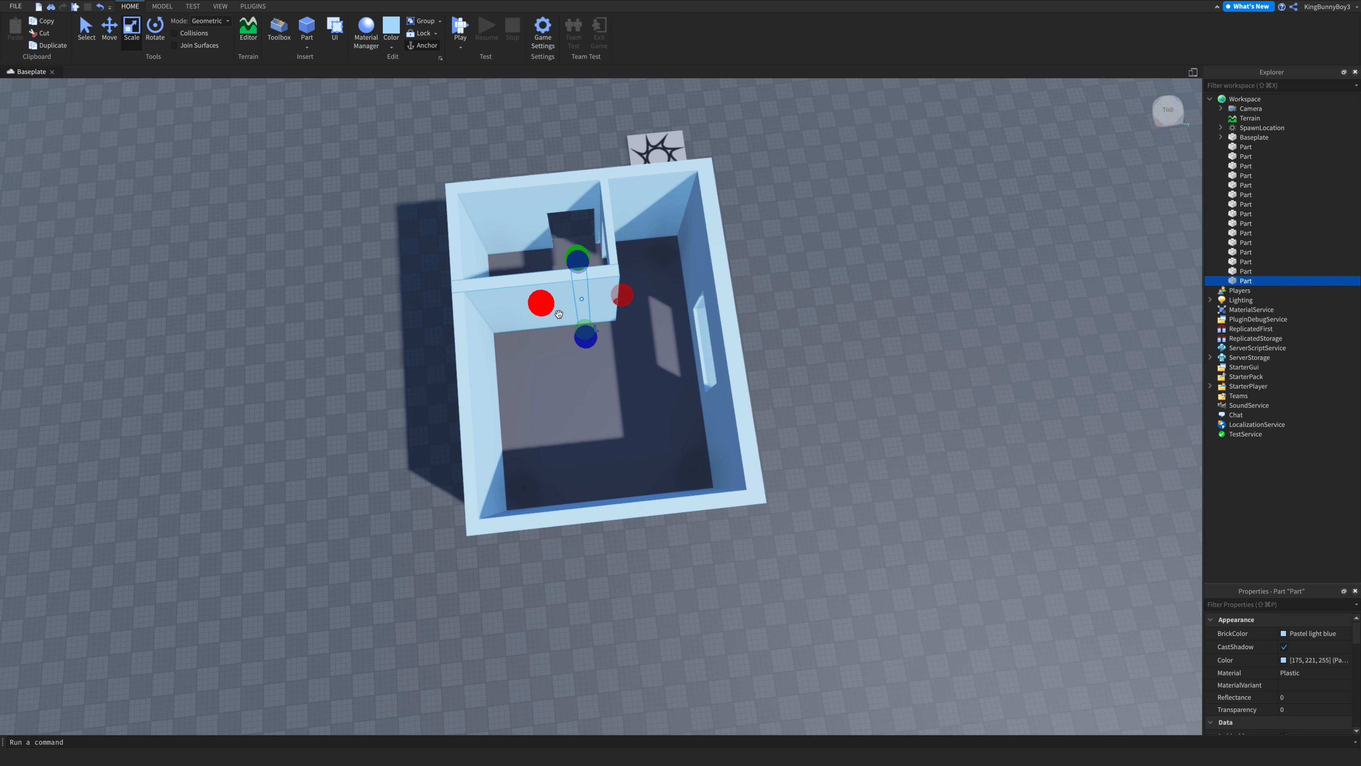
left_click_drag(591, 345, 606, 420)
left_click_drag(549, 349, 554, 350)
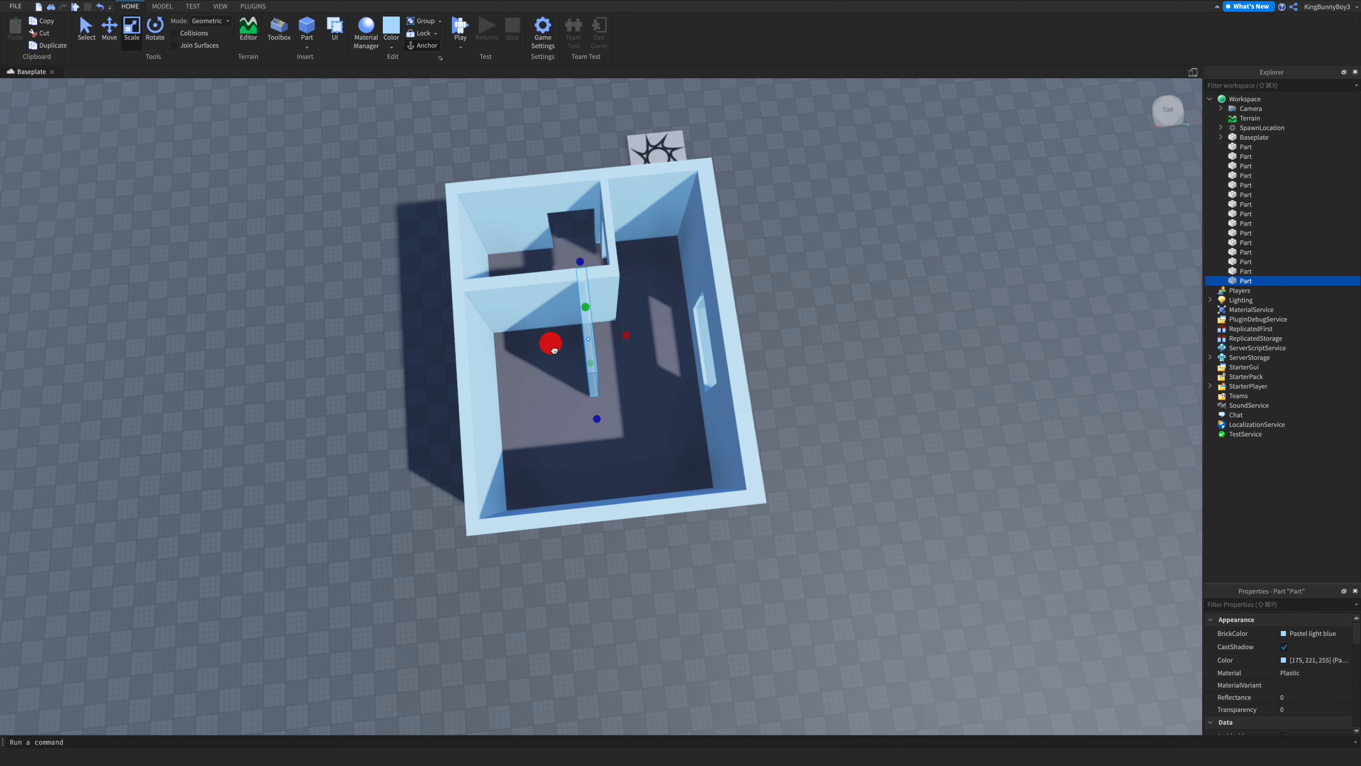
right_click_drag(588, 379, 587, 379)
- Duplicate the new wall and resize the copy to run from the outer wall, leaving a doorway gap
scroll(588, 379, "up", 8)
scroll(588, 378, "down", 6)
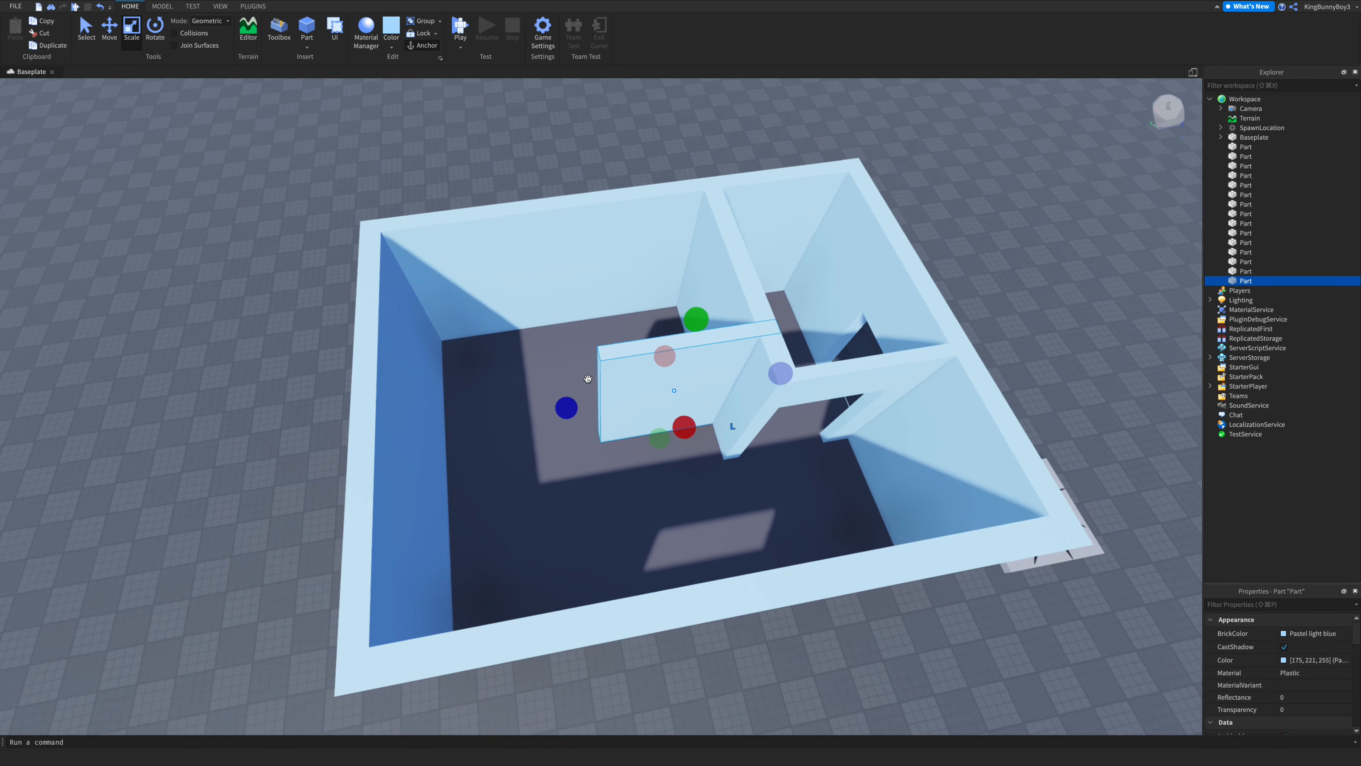
key("ctrl+d")
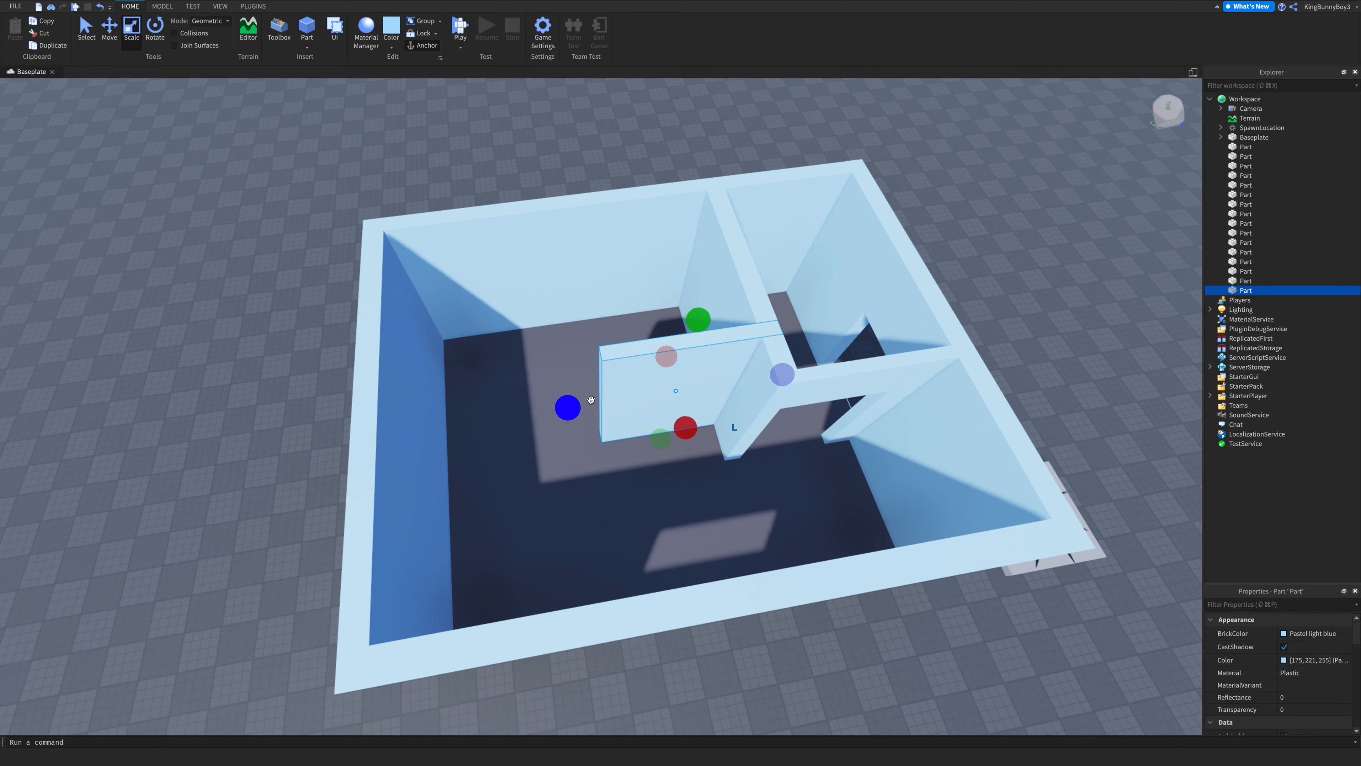
left_click_drag(574, 410, 391, 438)
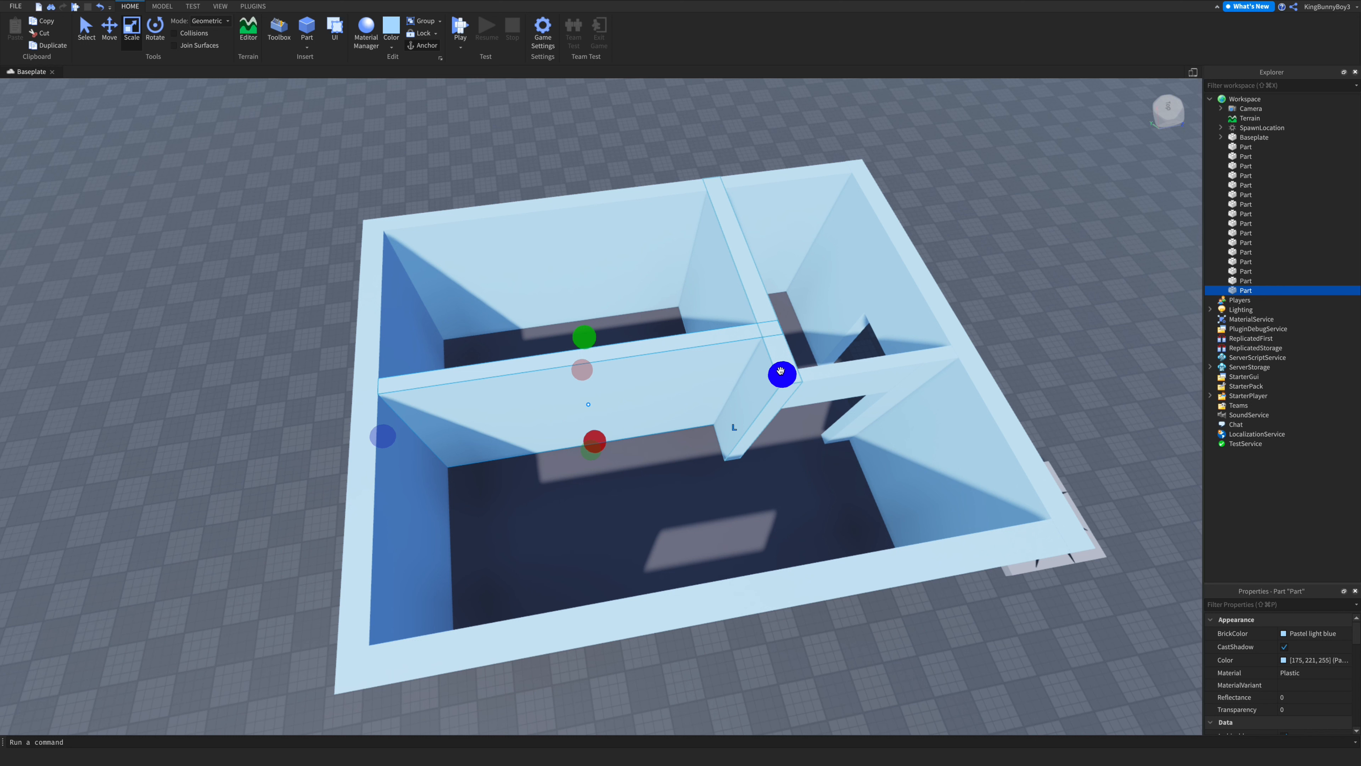
left_click_drag(781, 372, 548, 376)
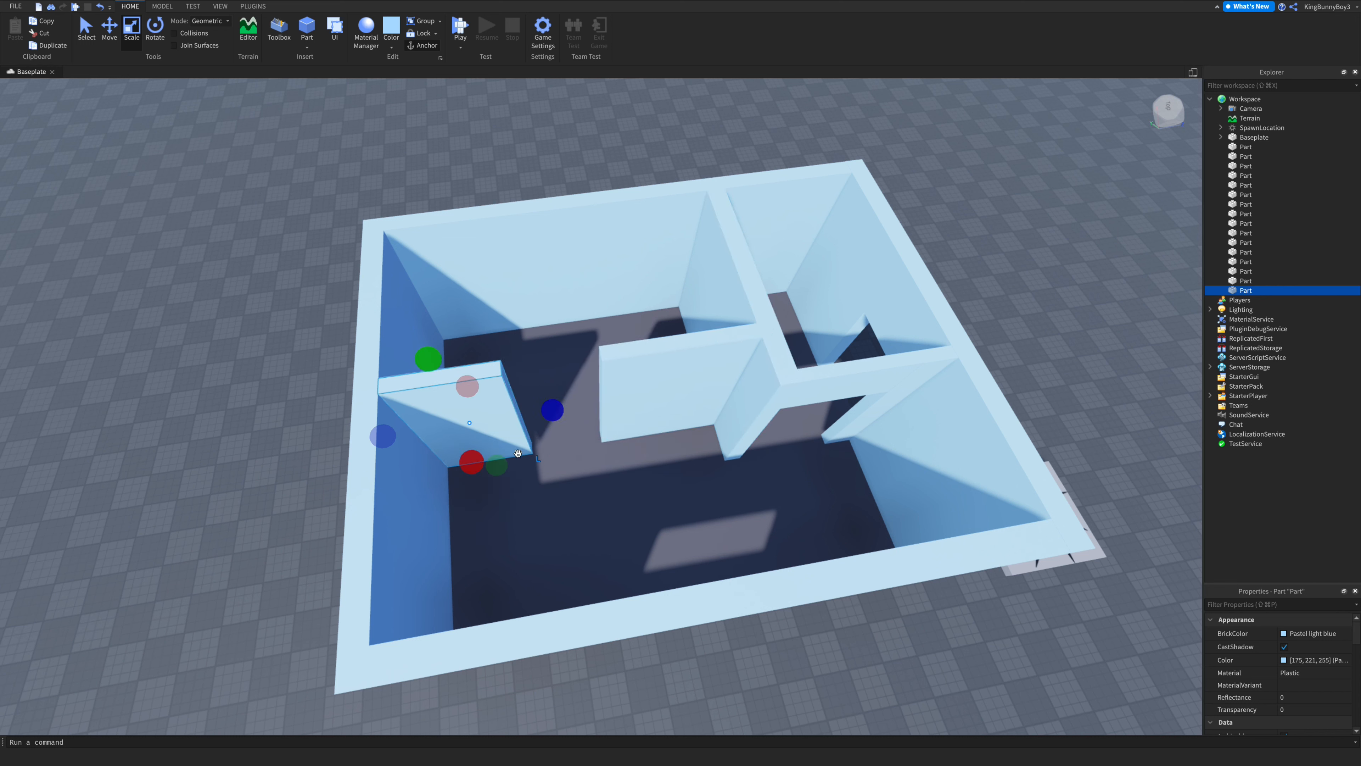
- Duplicate the short wall piece and shift the copy to close the gap between the wall segments
key("super+d")
left_click_drag(504, 421, 642, 360)
left_click(562, 166)
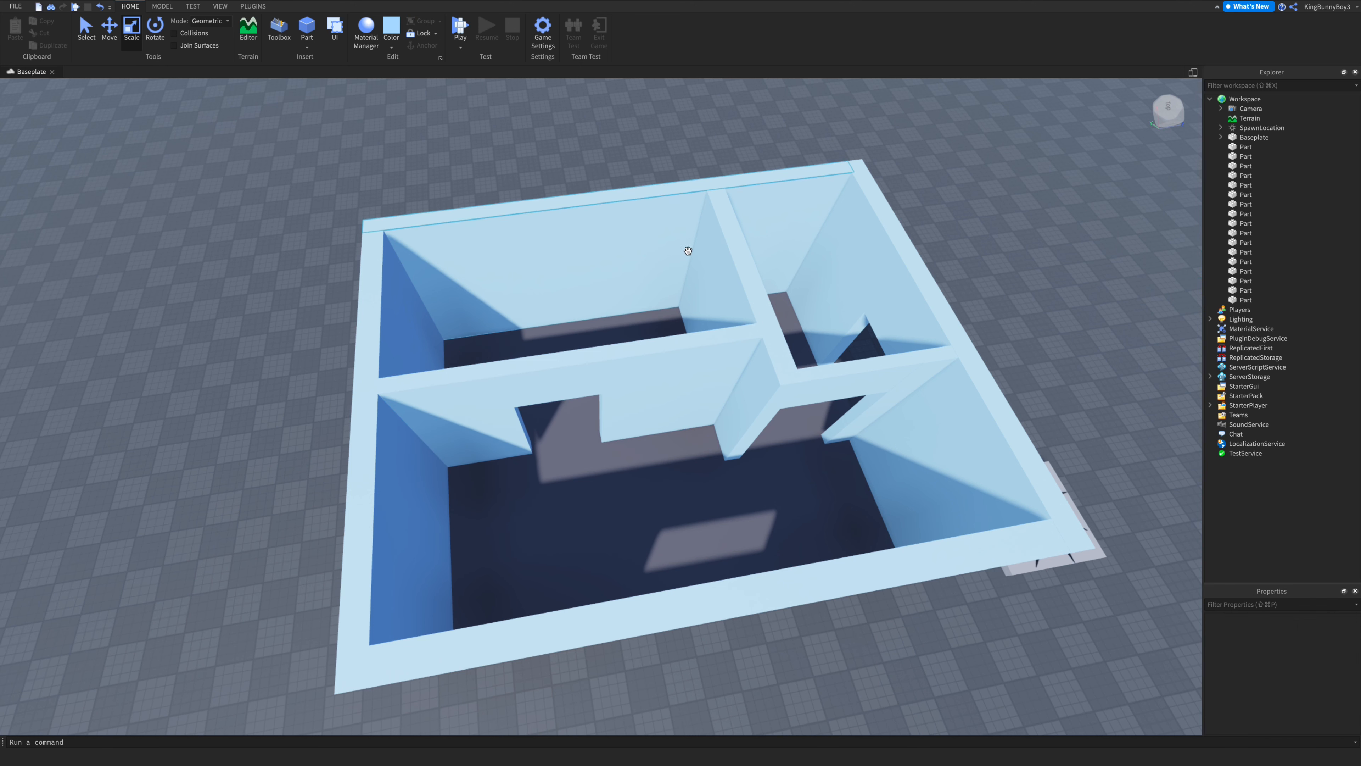
- Insert a block part inside the room and colour it Persimmon
scroll(689, 253, "up", 10)
key("s")
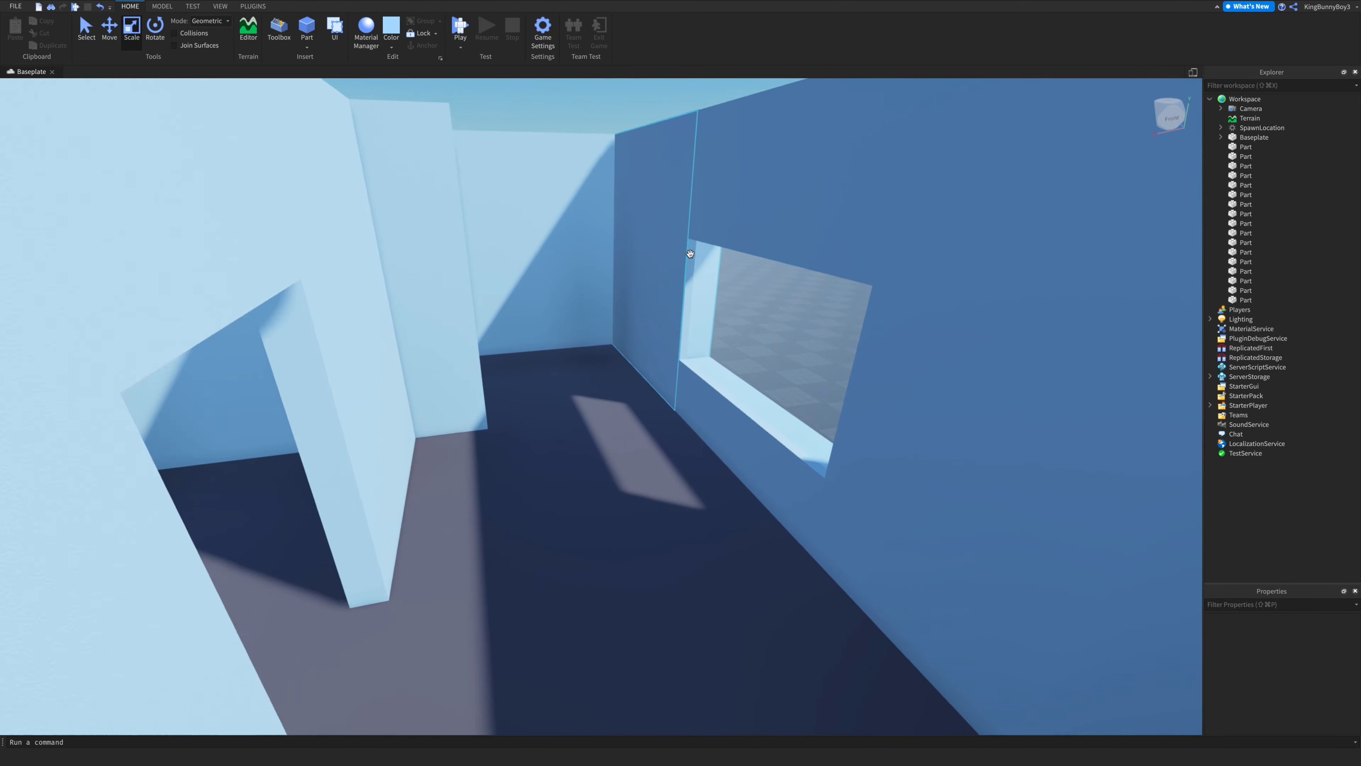
right_click_drag(690, 253, 689, 250)
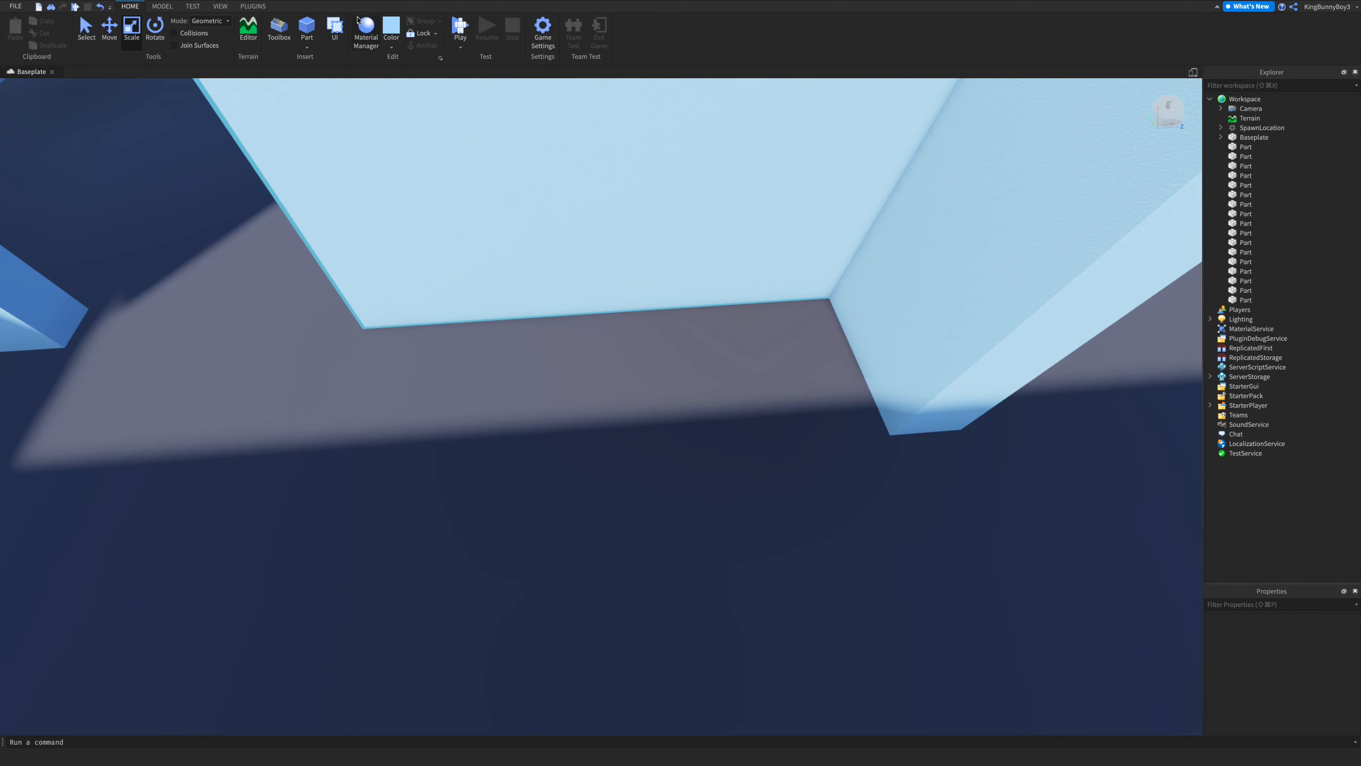
left_click(310, 46)
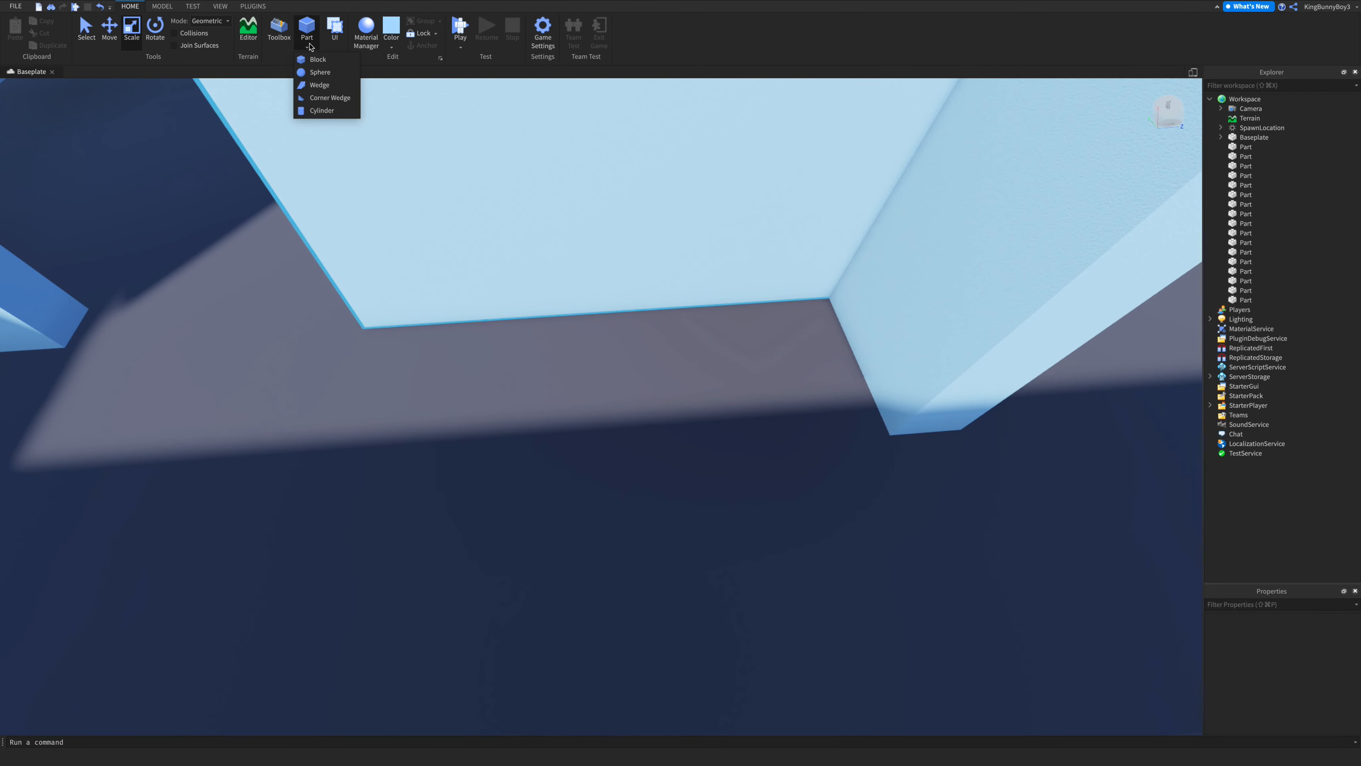
left_click(319, 60)
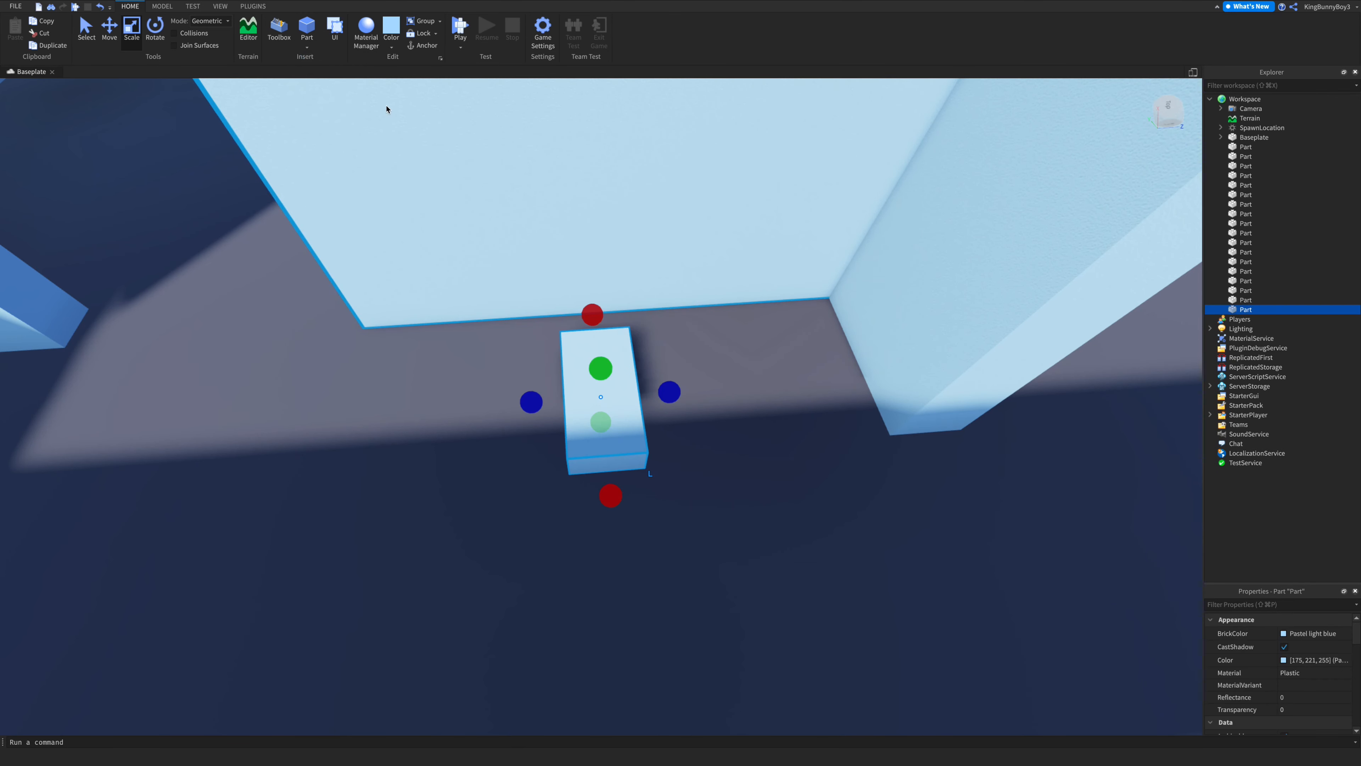
left_click(392, 47)
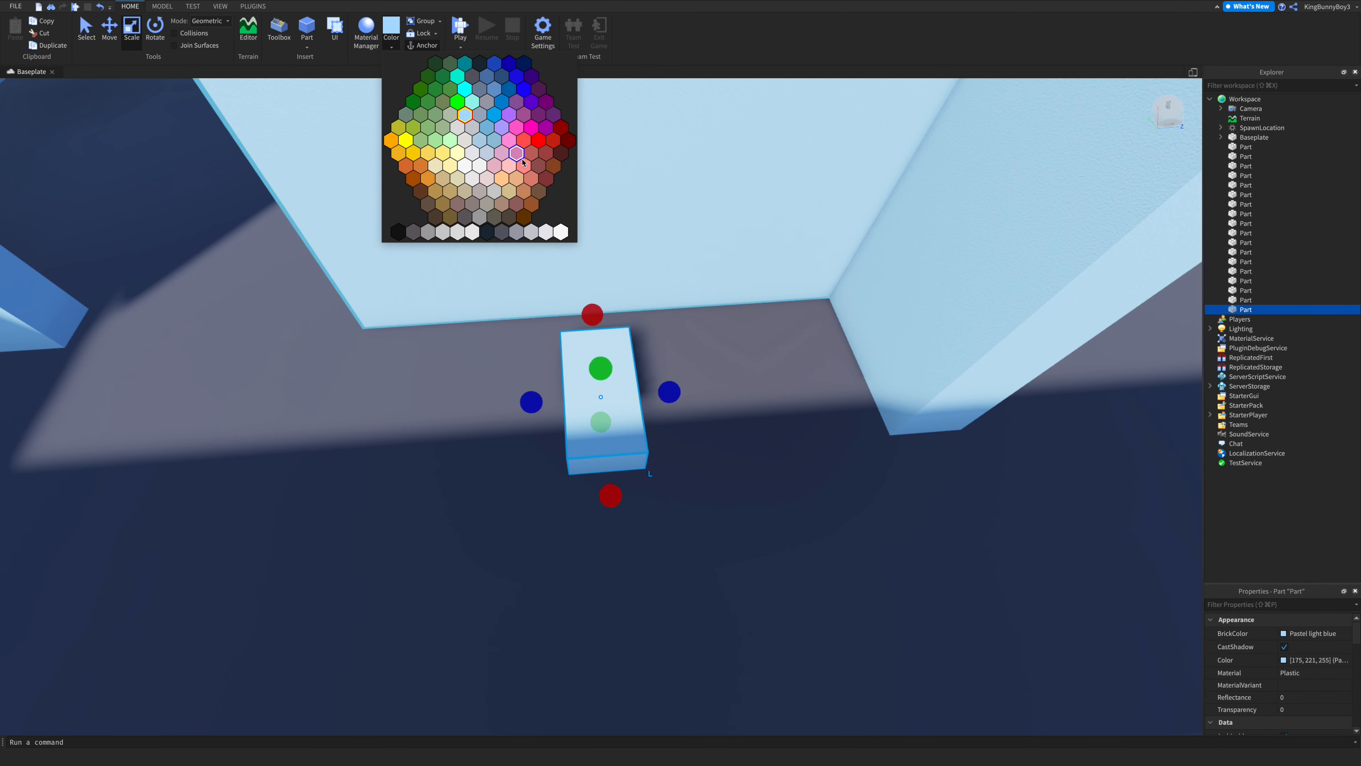
left_click(526, 141)
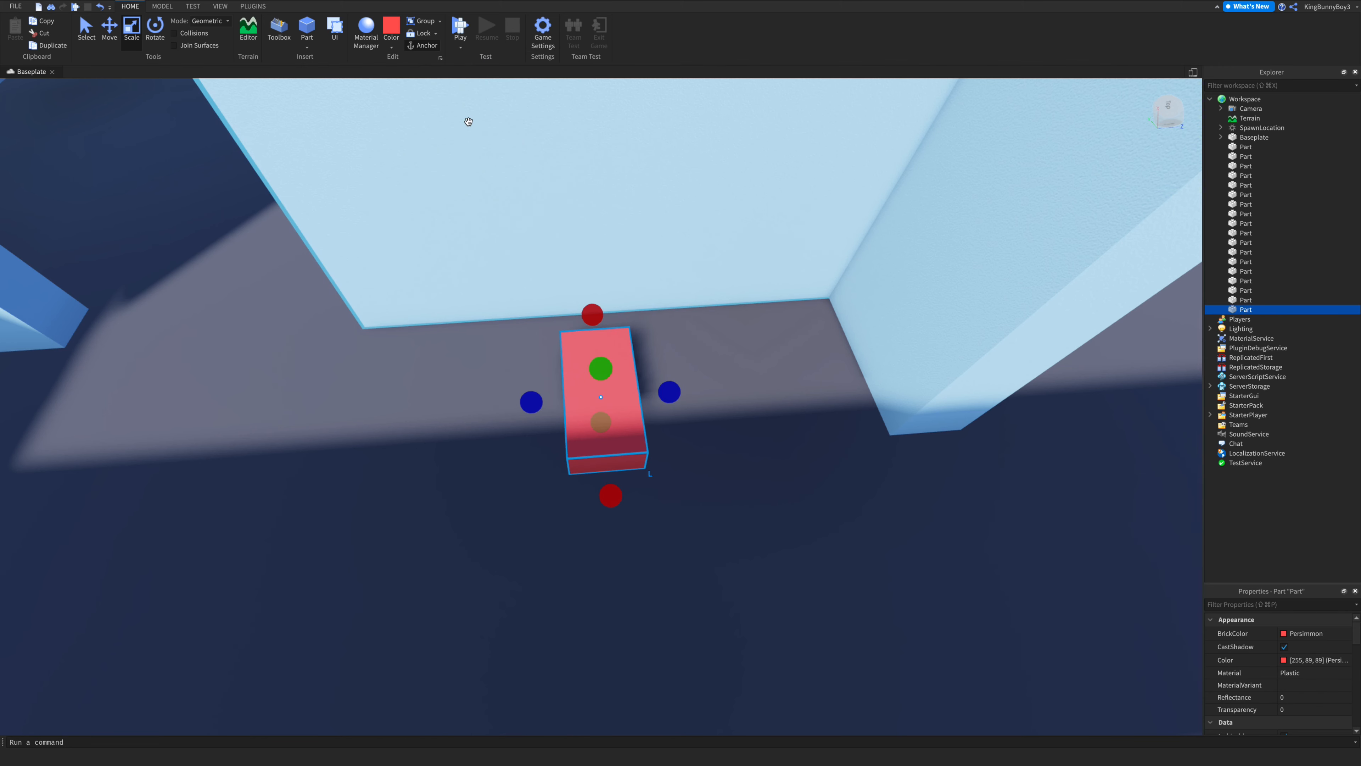
left_click(366, 38)
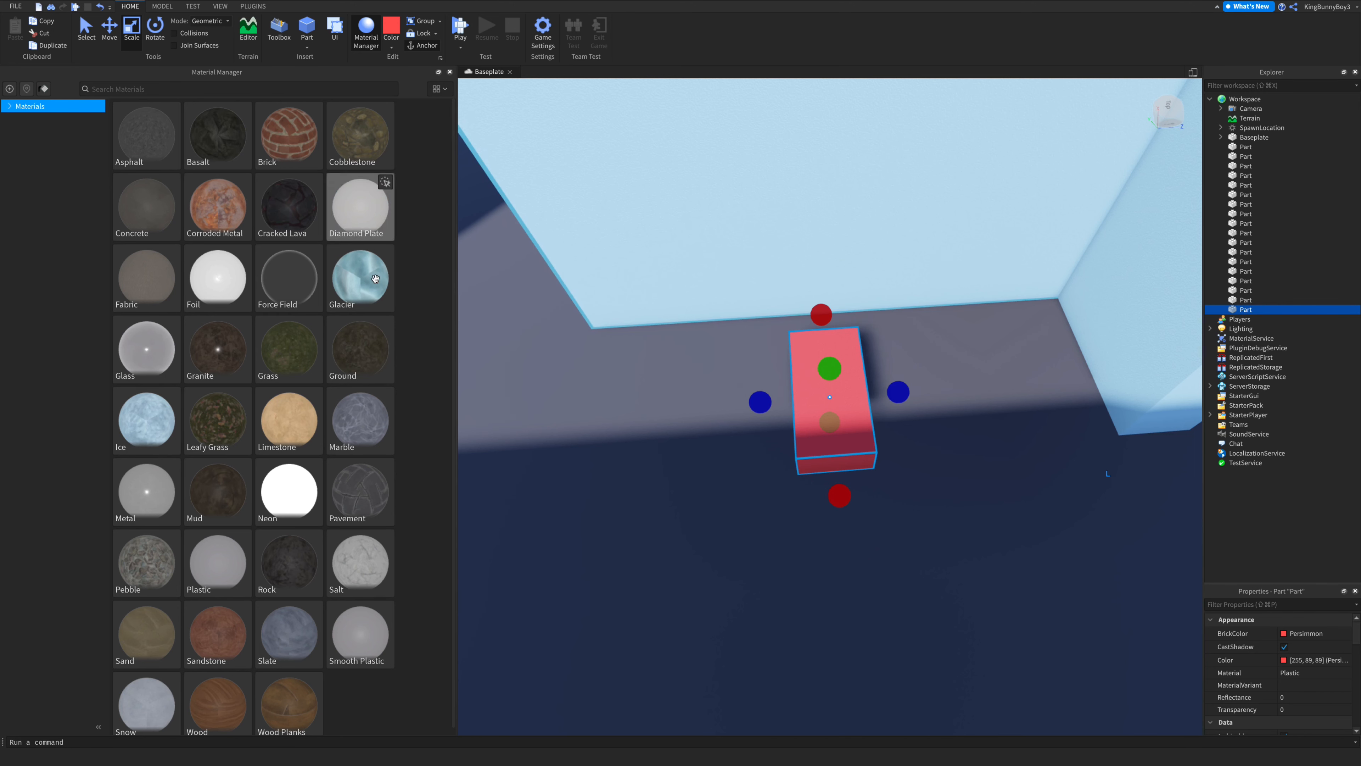
left_click(450, 73)
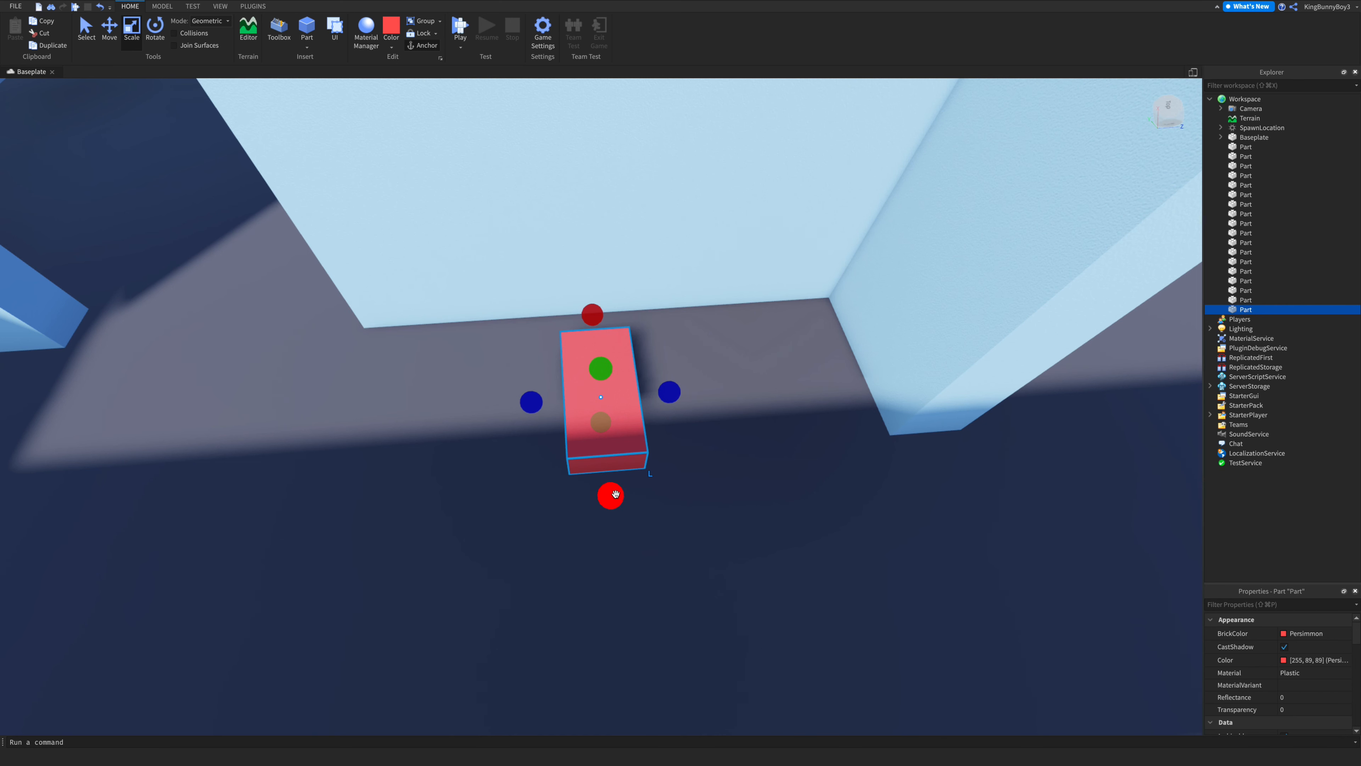
- Flatten the red block and widen it into a long sofa seat against the wall
left_click_drag(616, 494, 619, 458)
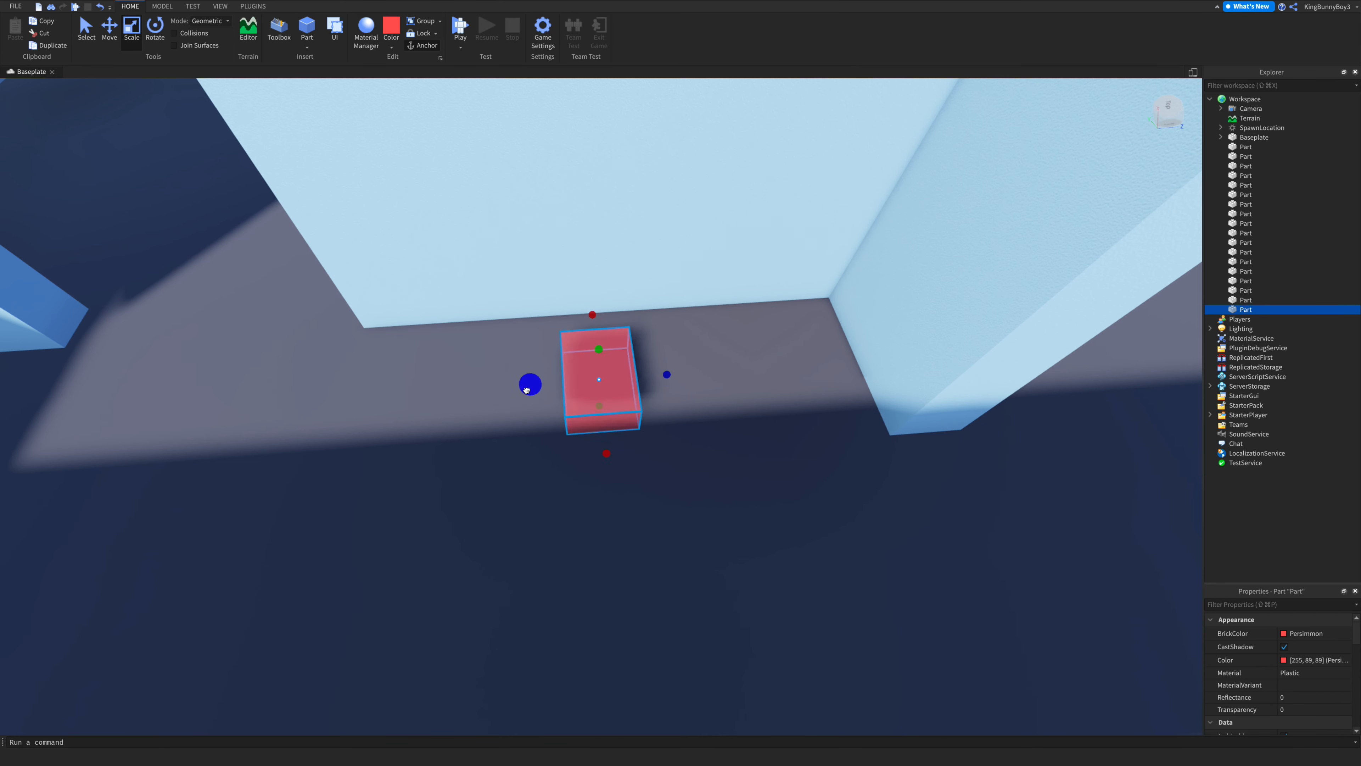
left_click_drag(530, 386, 406, 393)
left_click_drag(674, 374, 802, 380)
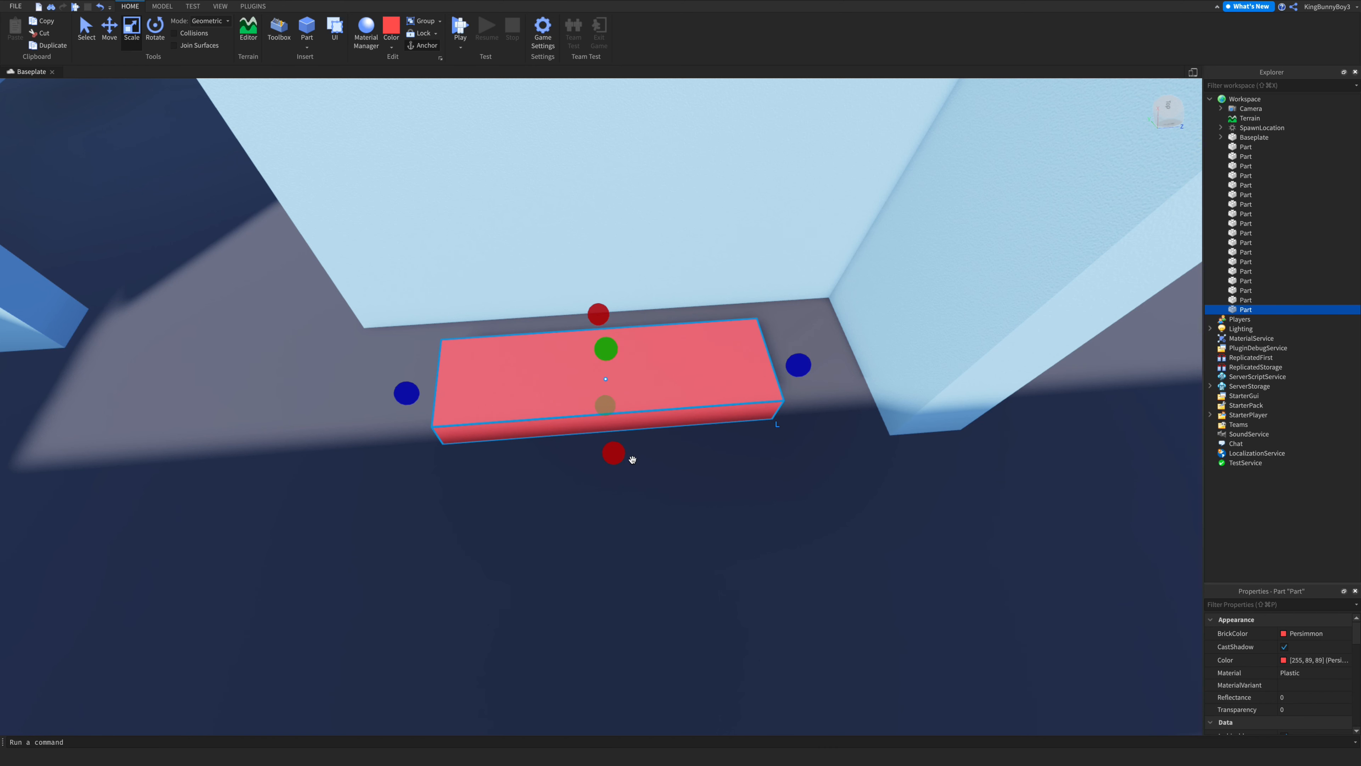
- Duplicate the seat and raise the copy's height to form the sofa backrest
key("ctrl+d")
left_click(616, 375)
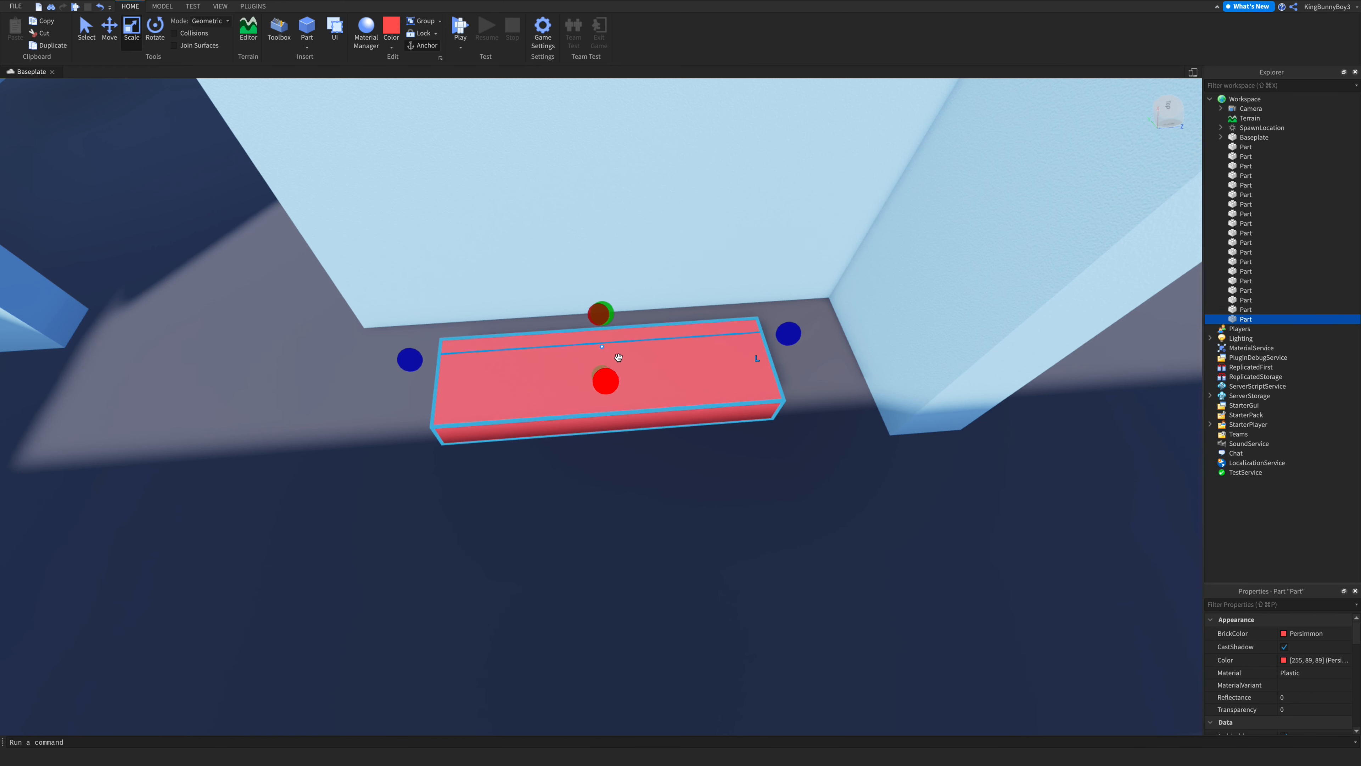
left_click_drag(601, 312, 596, 242)
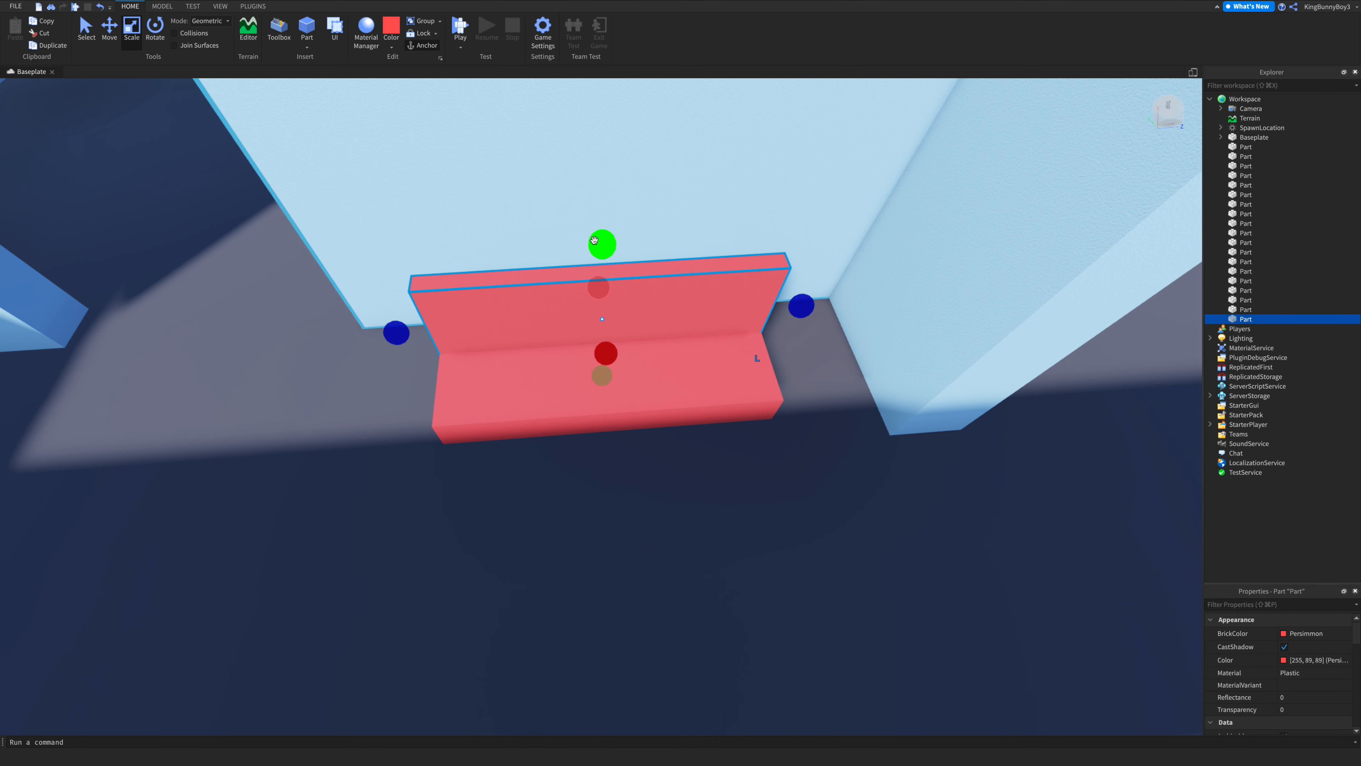
- Duplicate the backrest and resize the copy into an armrest at the sofa's left end
key("ctrl+d")
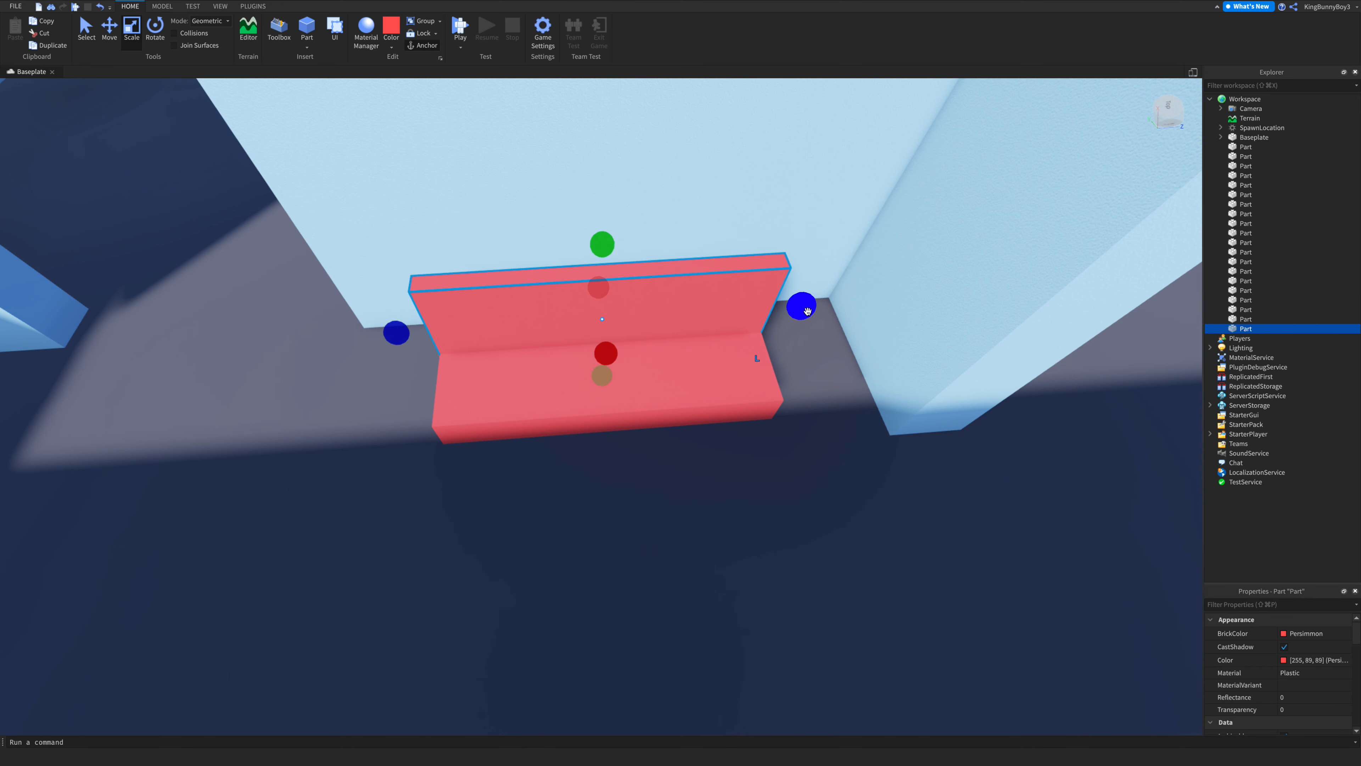
left_click_drag(801, 305, 514, 329)
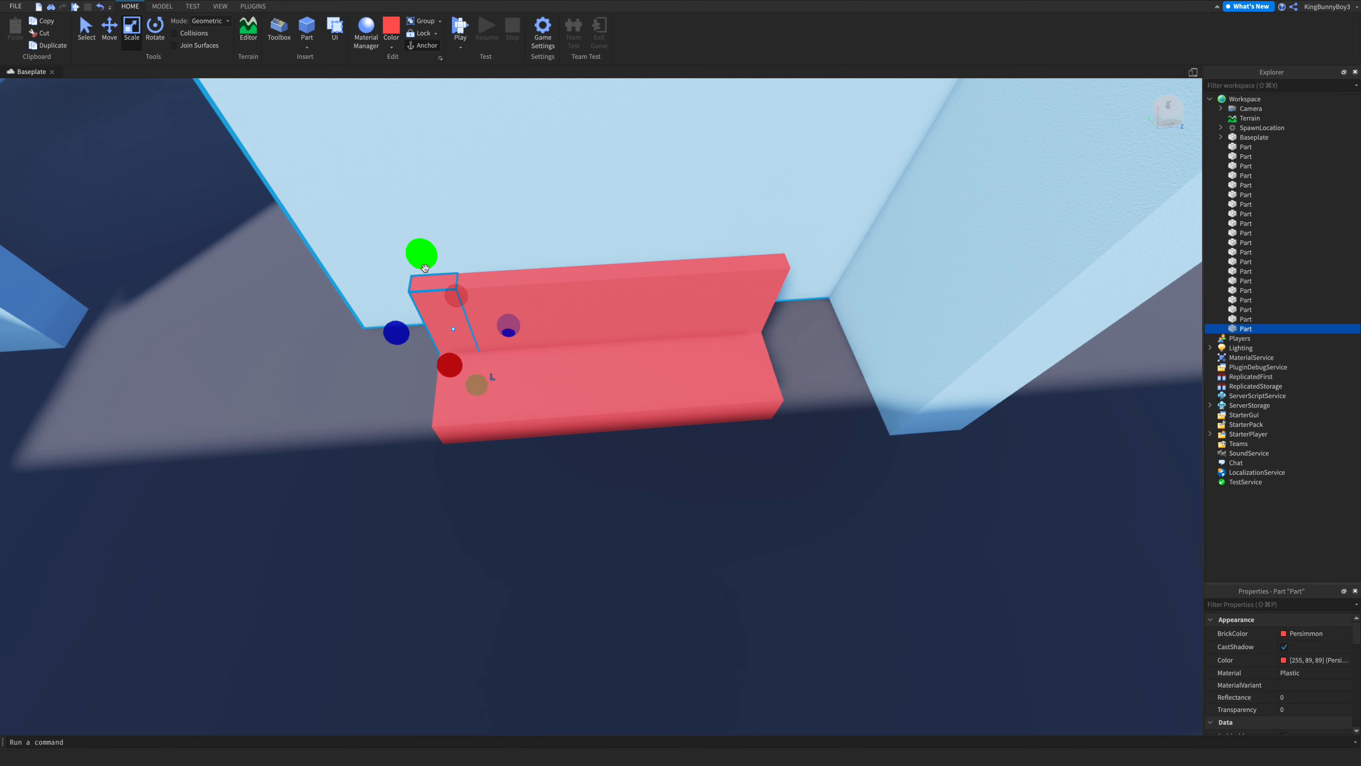
left_click_drag(425, 268, 422, 326)
left_click_drag(457, 382, 441, 453)
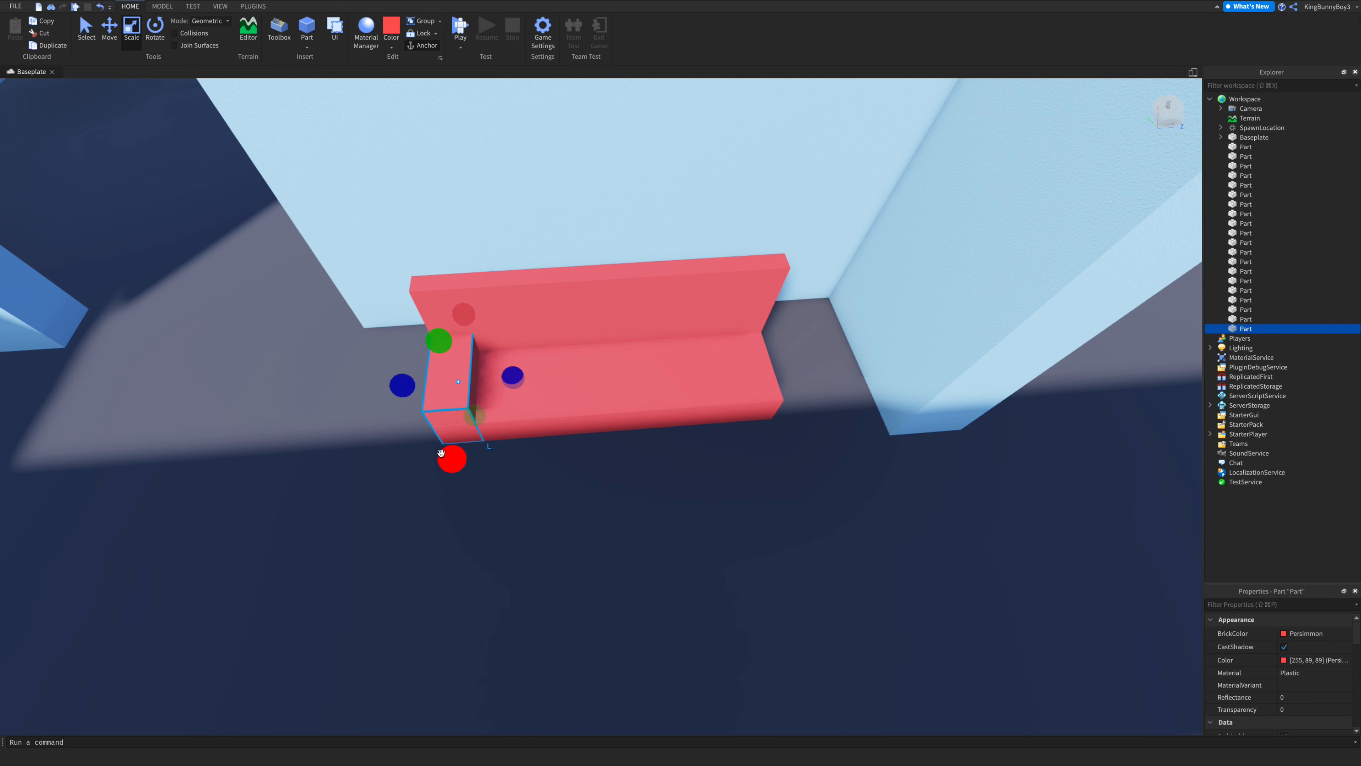
- Duplicate the armrest and move the copy to the sofa's right end
left_click(109, 43)
key("ctrl+d")
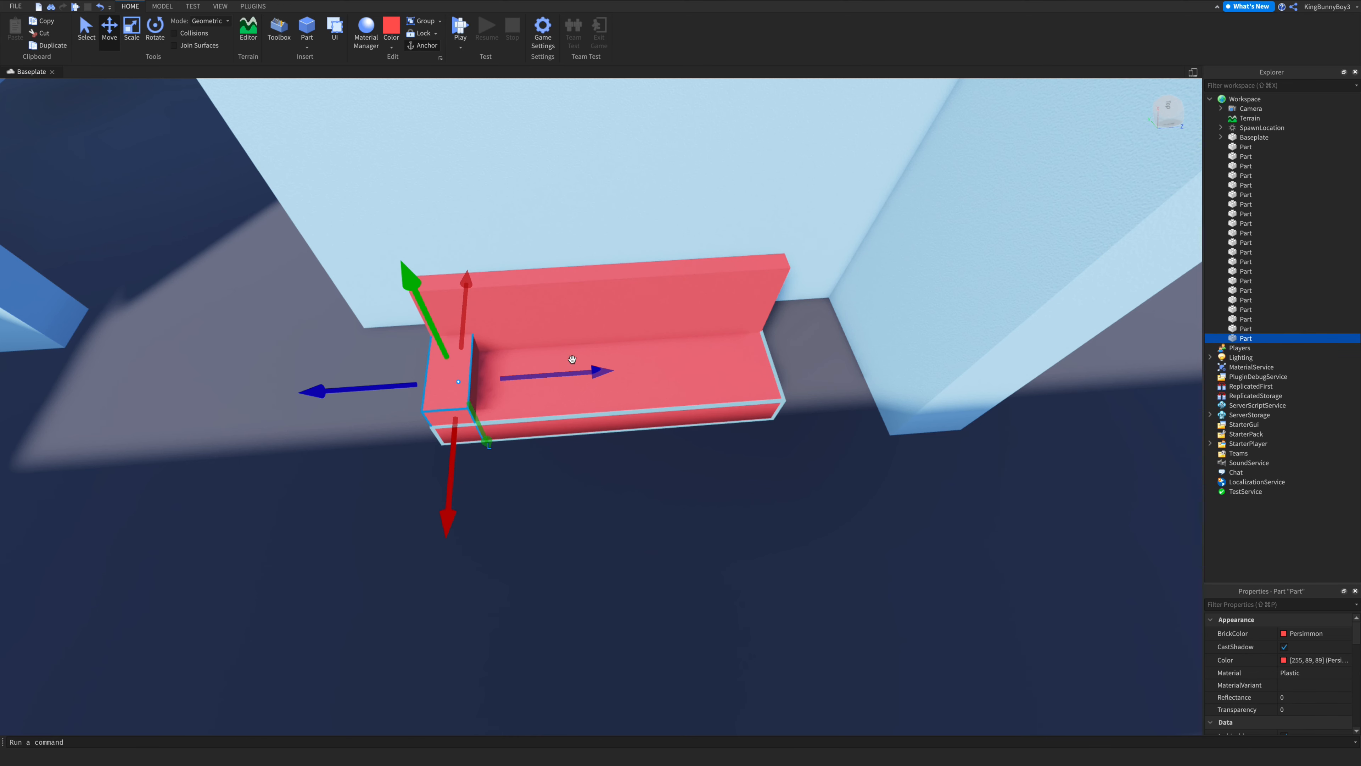
left_click_drag(573, 372, 863, 427)
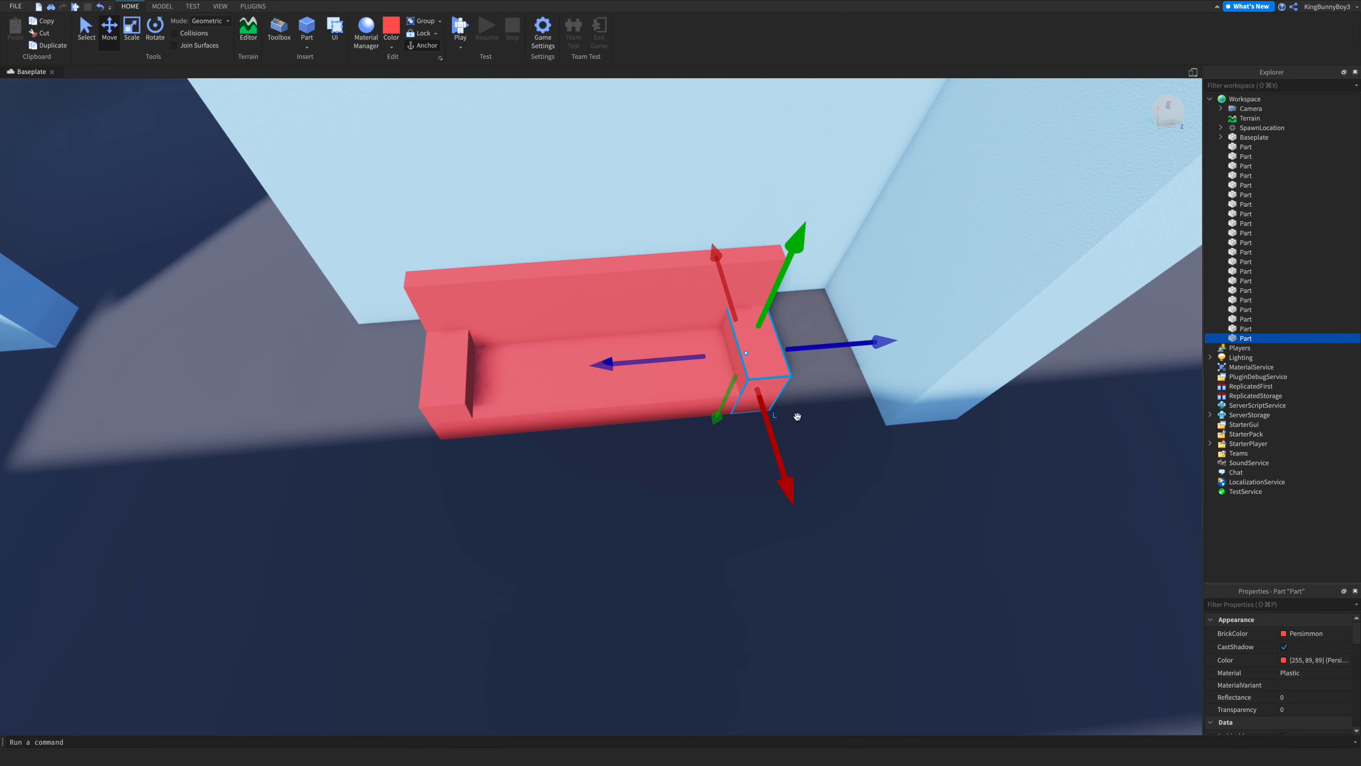
- Insert a Seat object into the sofa's seat cushion part
scroll(797, 417, "up", 5)
scroll(797, 417, "down", 3)
right_click_drag(796, 416, 796, 416)
scroll(797, 417, "down", 10)
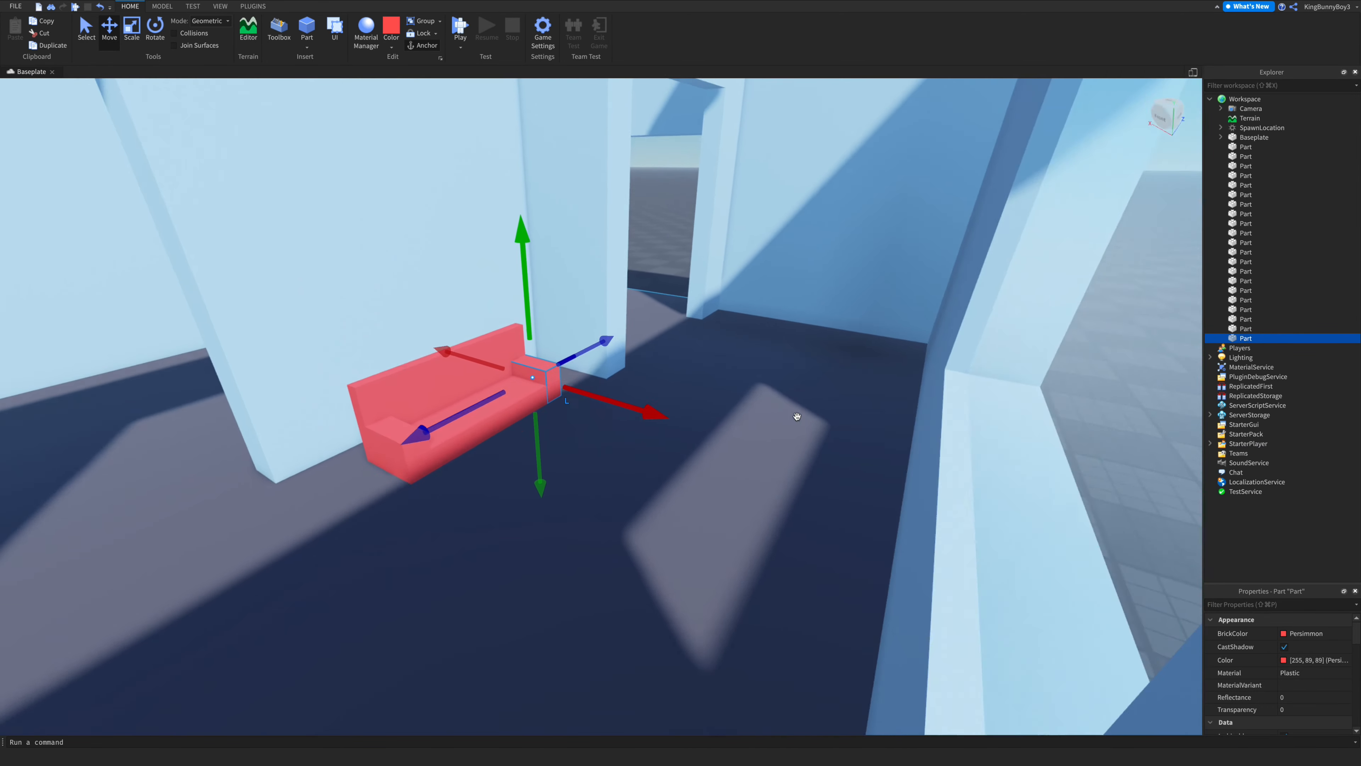
right_click_drag(766, 327, 767, 329)
left_click(767, 329)
scroll(767, 329, "up", 8)
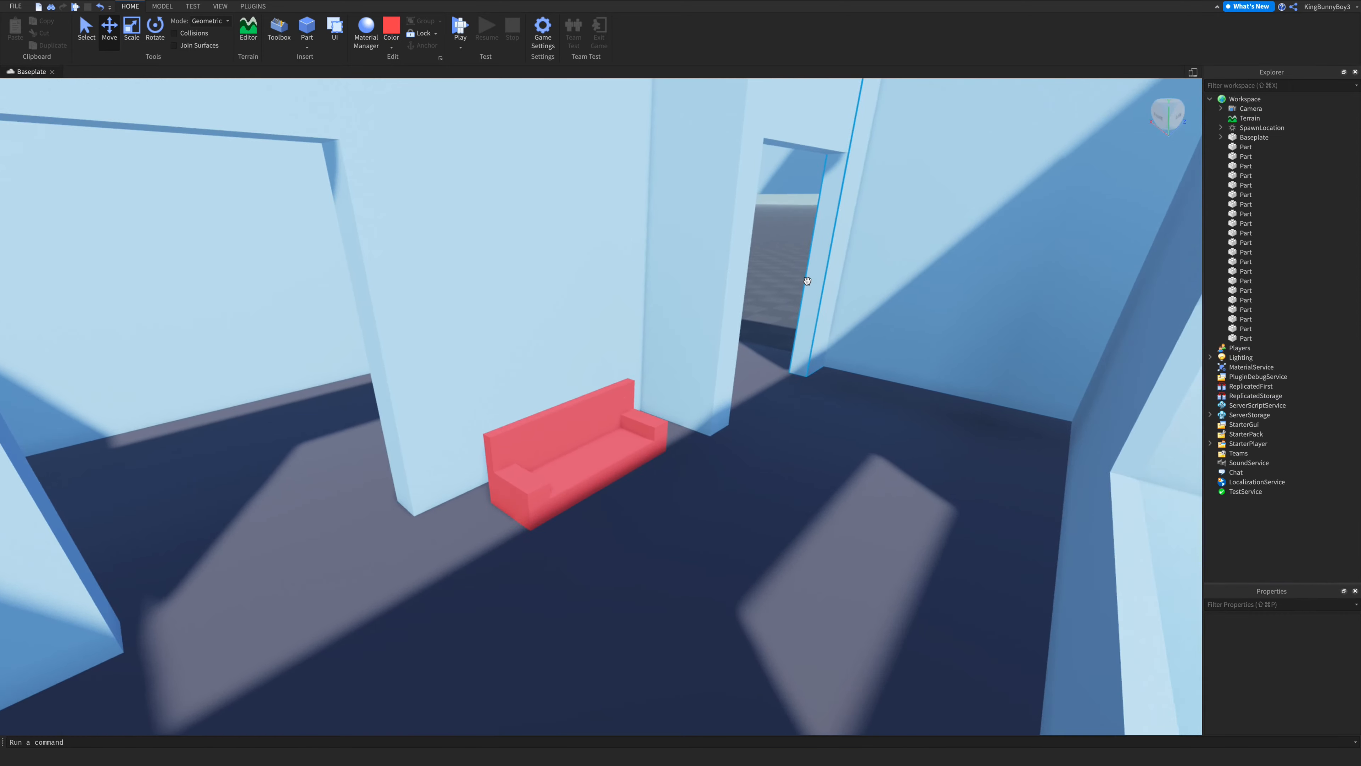
scroll(626, 348, "down", 3)
left_click(563, 338)
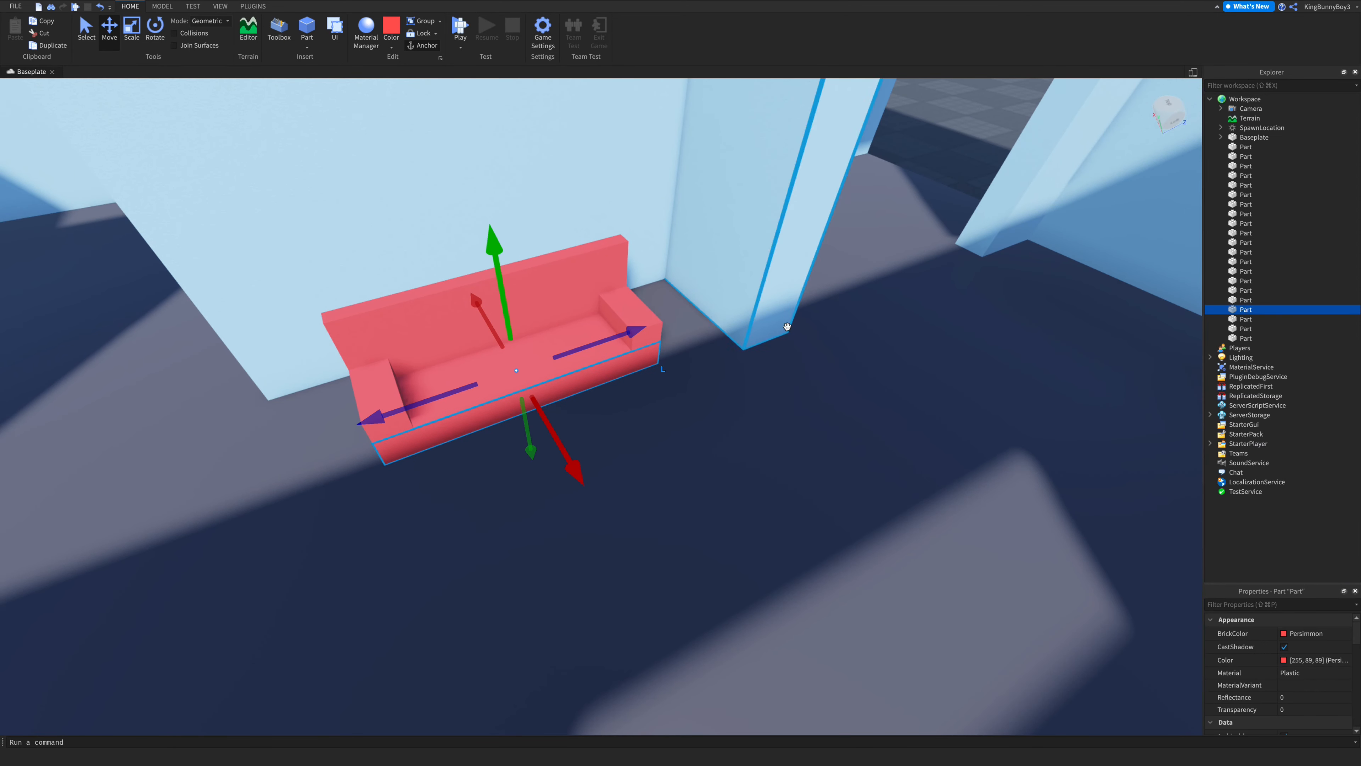
left_click(1260, 309)
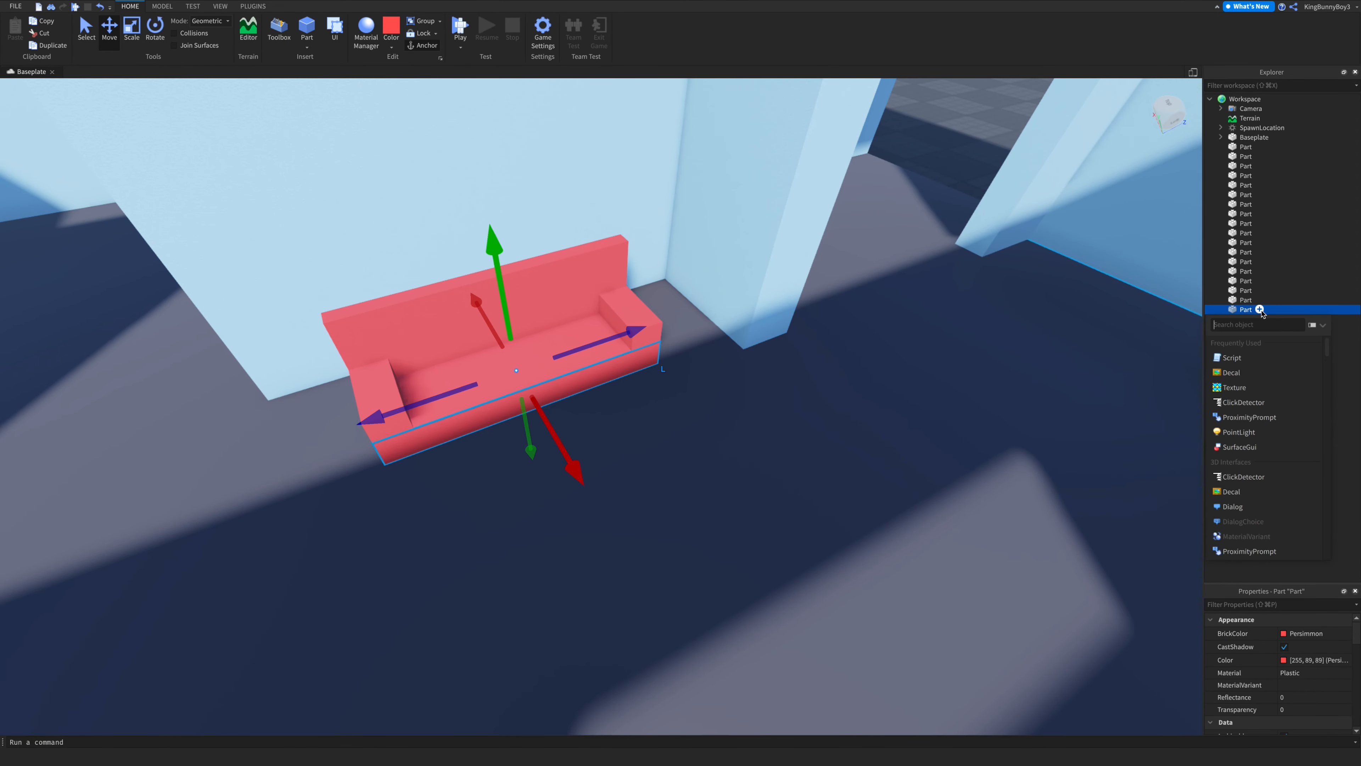
type("seat")
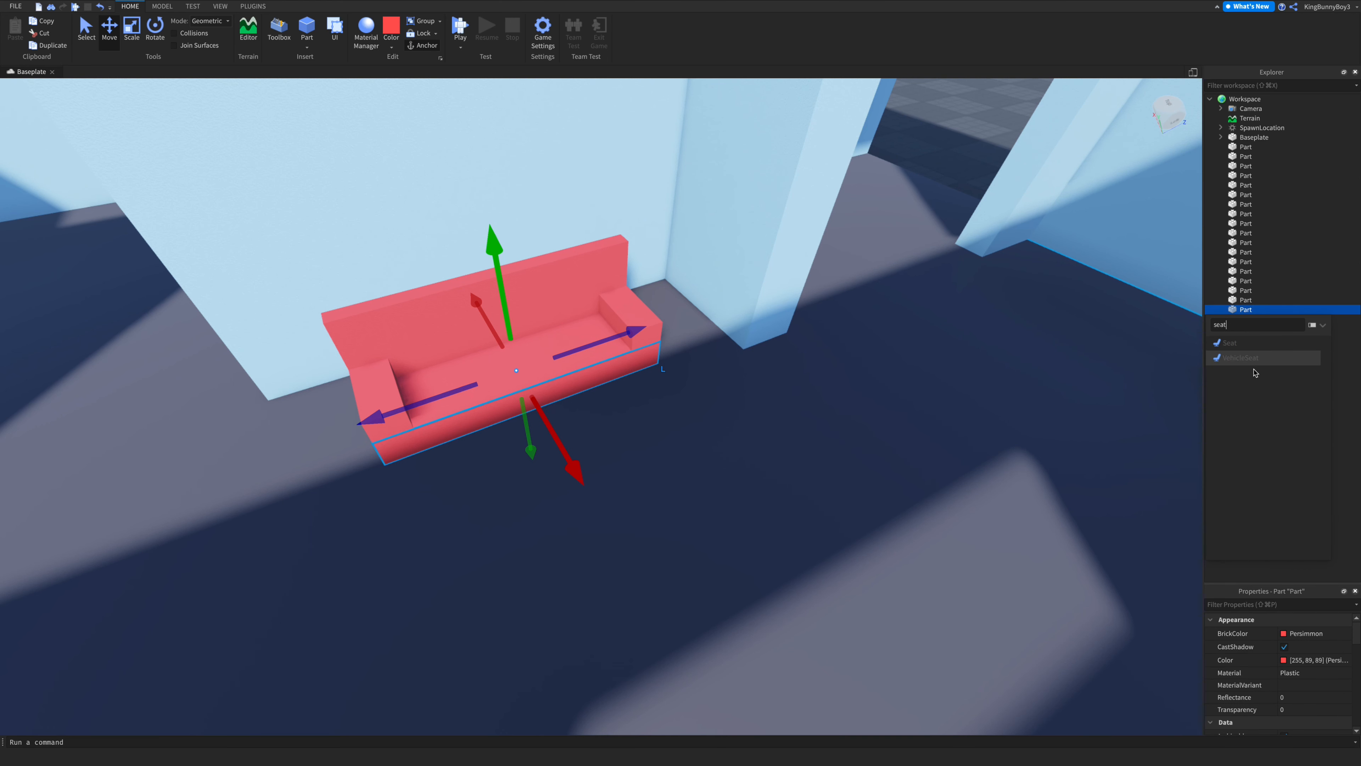
left_click(1230, 342)
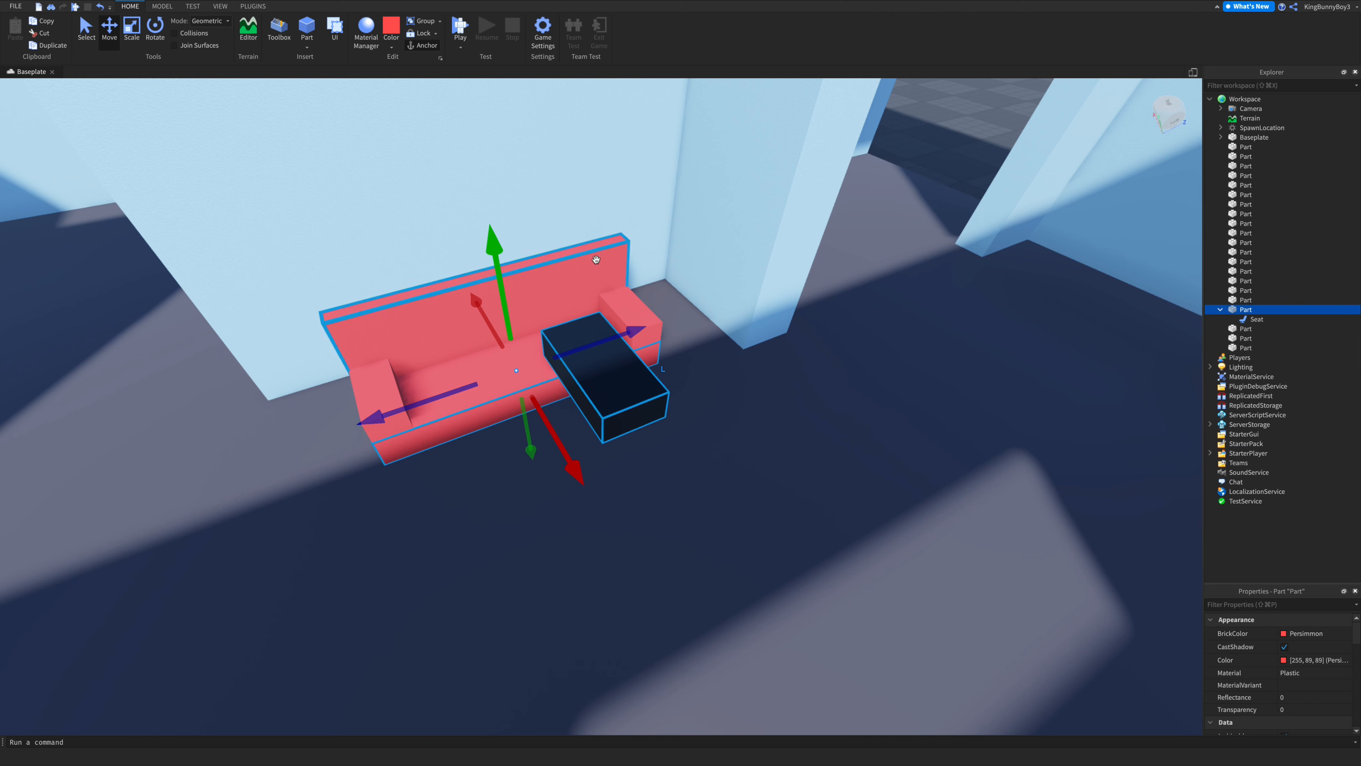
- Move the new seat down into the sofa cushion and set its transparency to 1
left_click(594, 395)
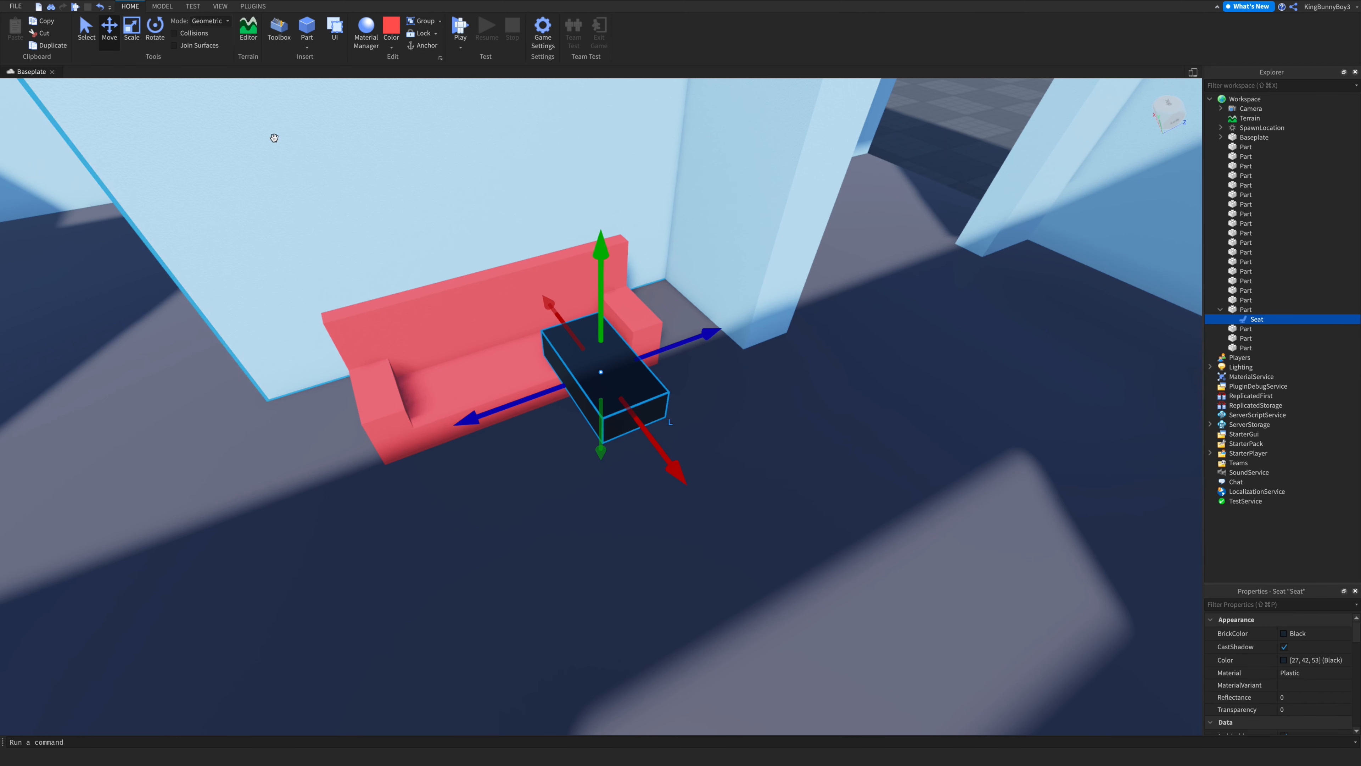
left_click_drag(665, 470, 635, 448)
left_click_drag(580, 304, 579, 330)
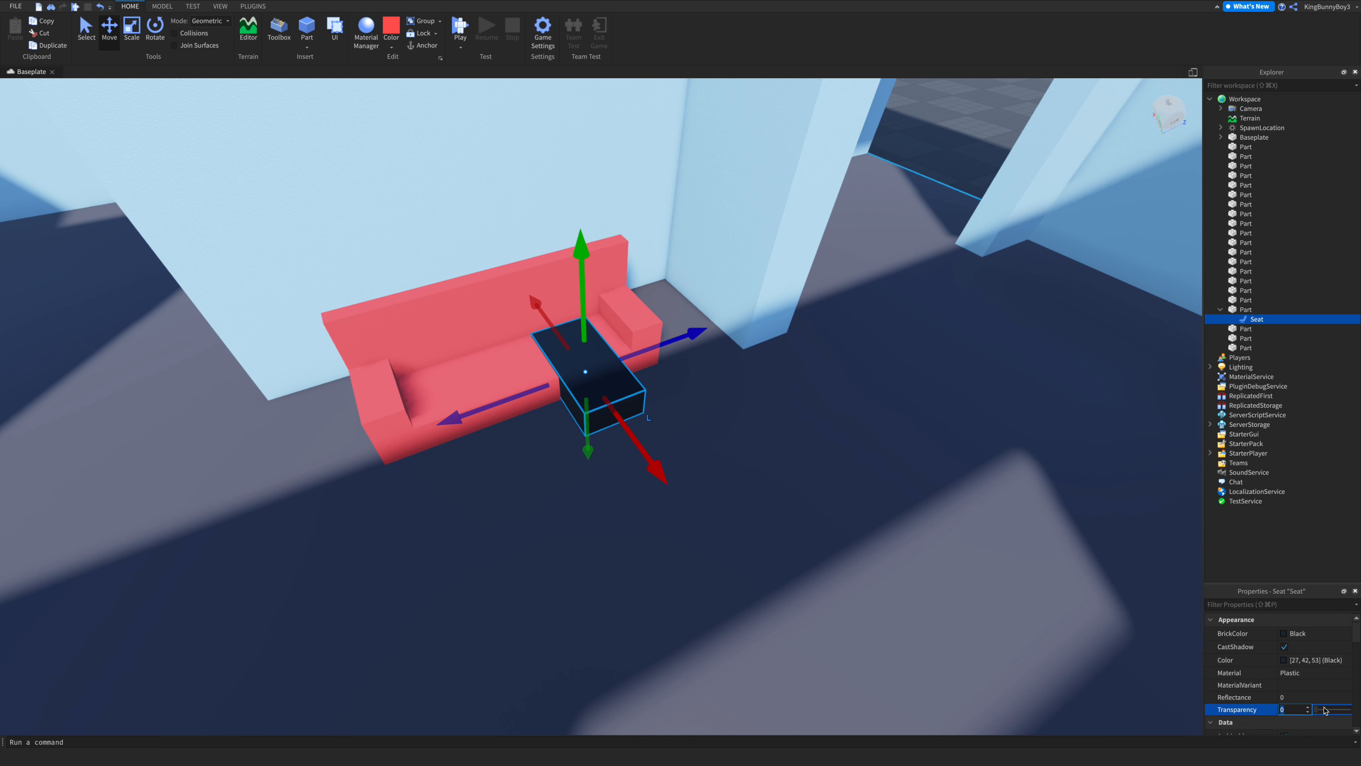
type("1")
key("Return")
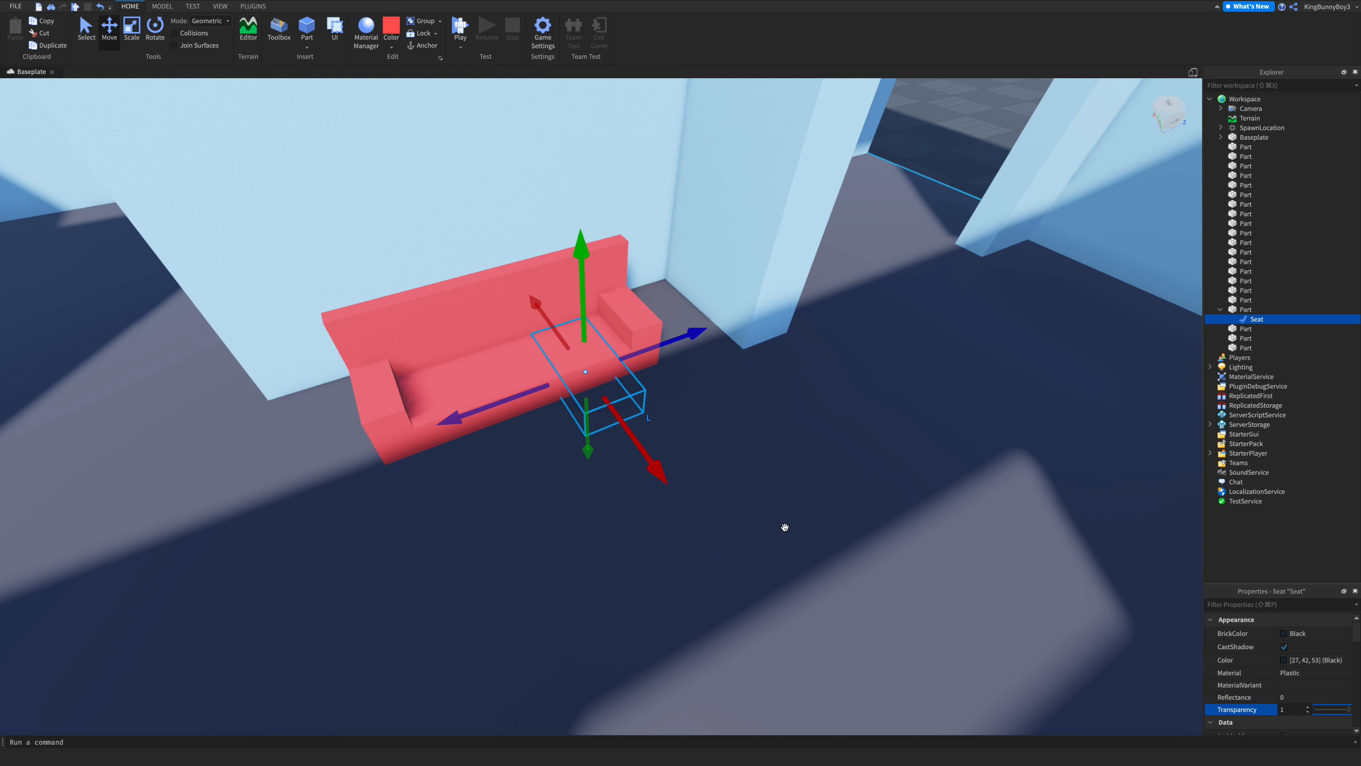
- Rotate the invisible seat to line up with the sofa's length
left_click(153, 38)
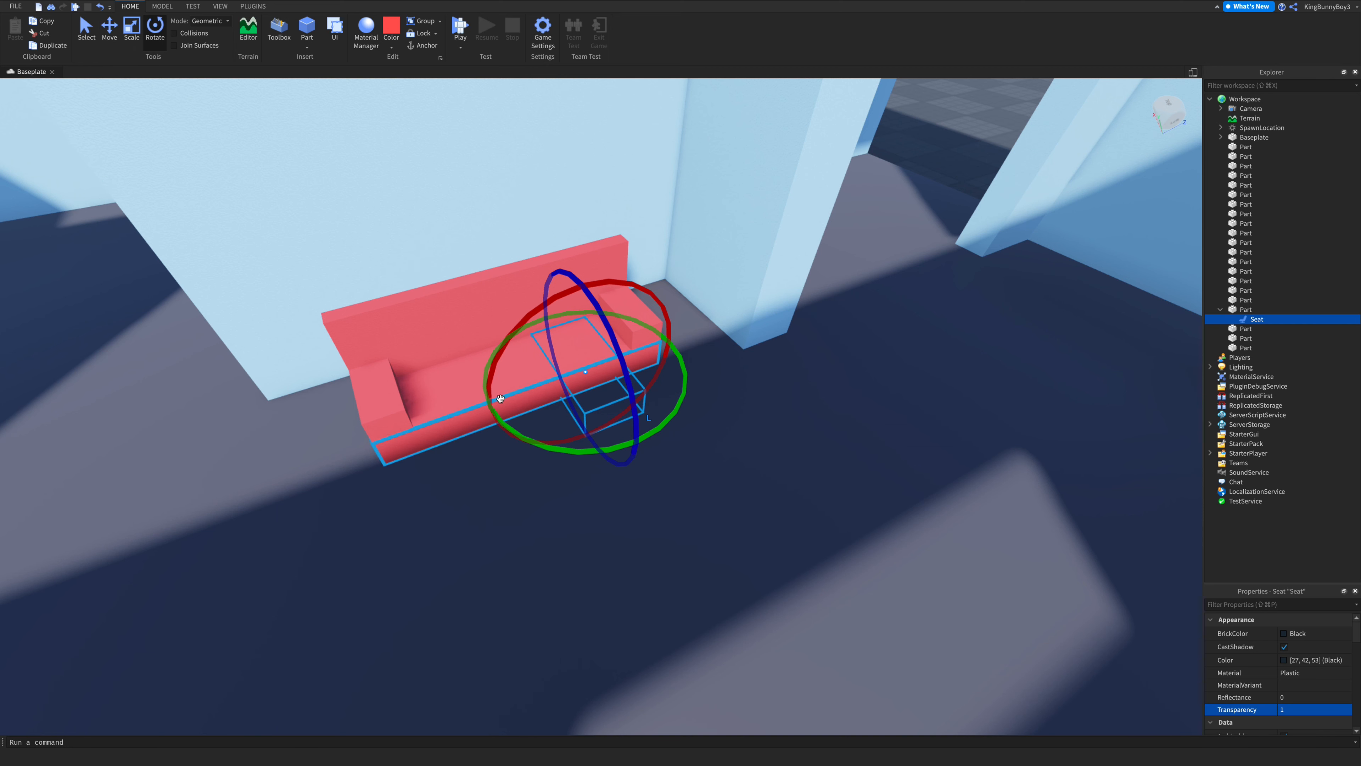
left_click_drag(582, 452, 659, 443)
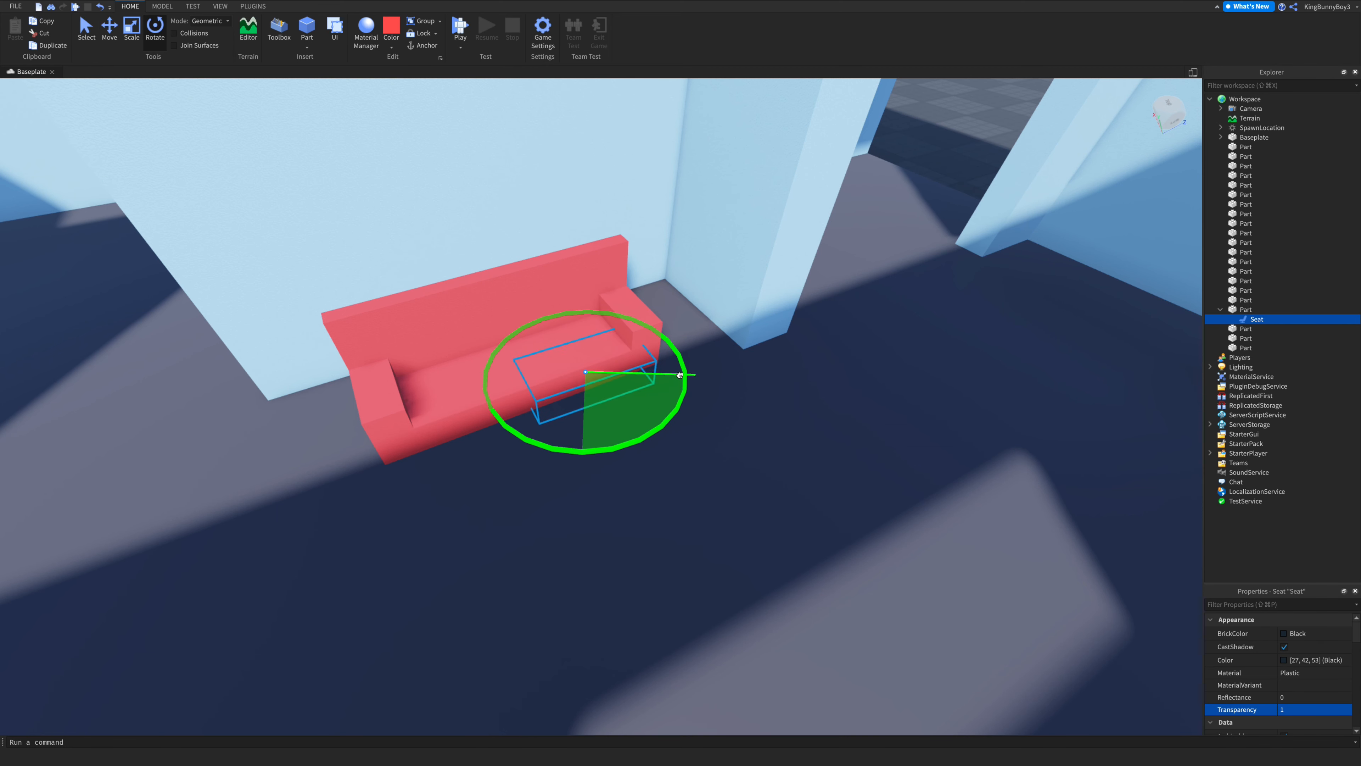
left_click_drag(679, 374, 679, 373)
scroll(679, 327, "up", 6)
right_click_drag(678, 327, 679, 328)
scroll(679, 328, "down", 6)
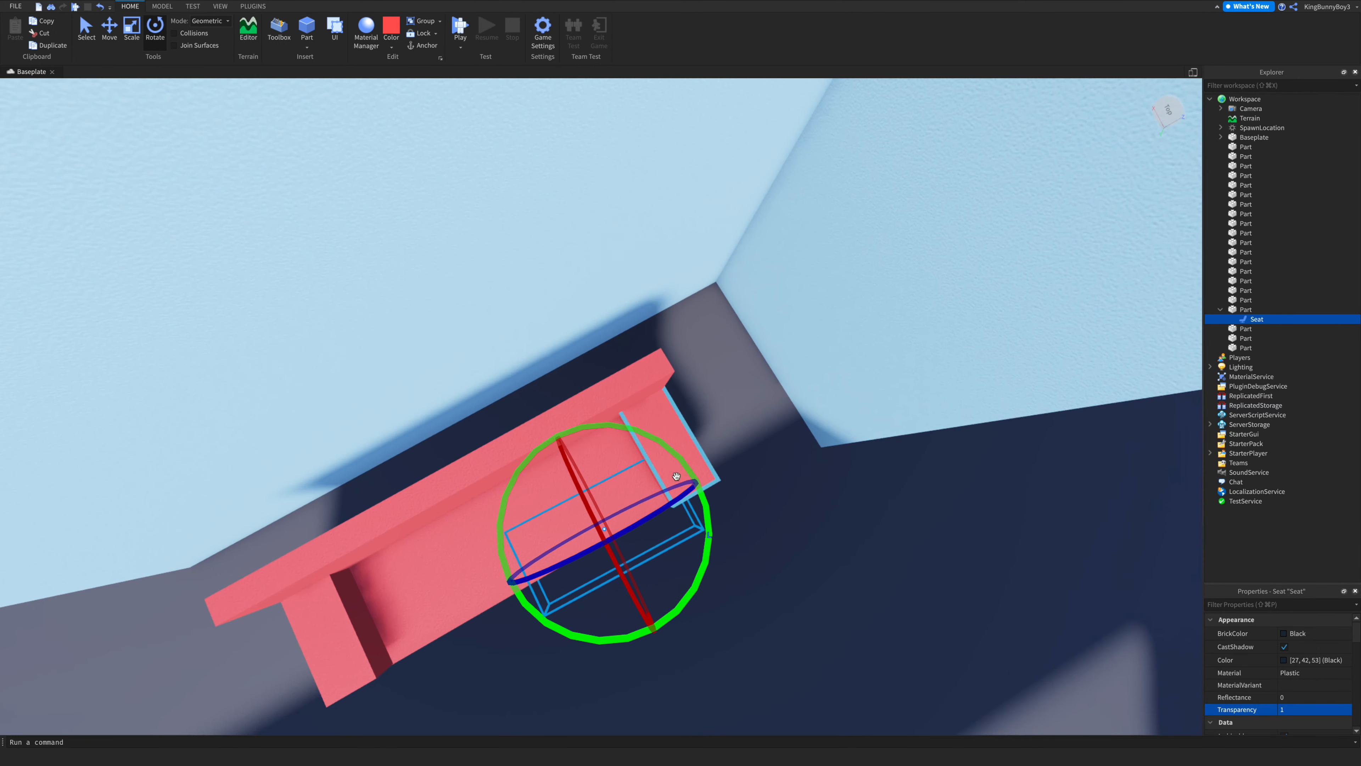
left_click_drag(706, 573, 709, 558)
- Move the seat so it sits centered on the sofa cushion
left_click(111, 37)
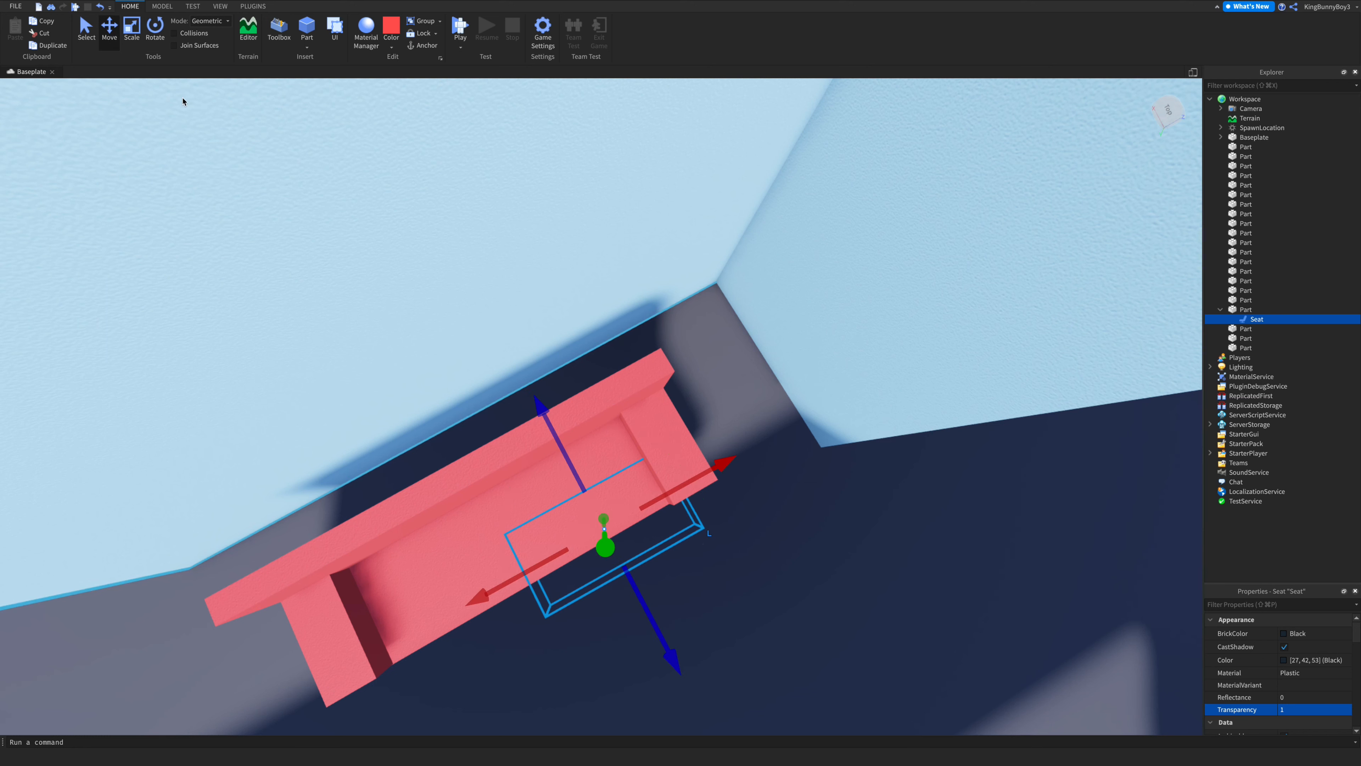
left_click_drag(589, 616, 445, 606)
left_click_drag(602, 693, 582, 658)
scroll(626, 640, "down", 10)
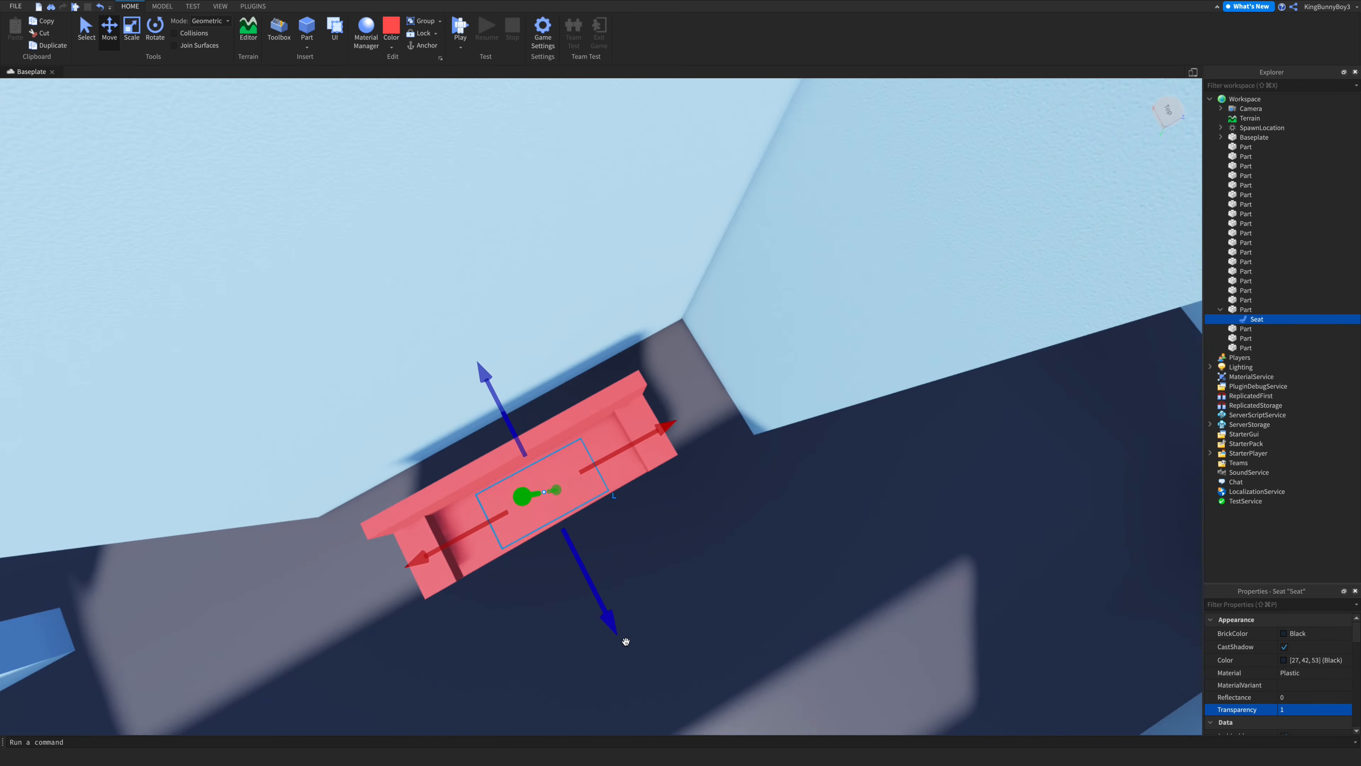
right_click_drag(626, 639, 627, 636)
left_click(823, 423)
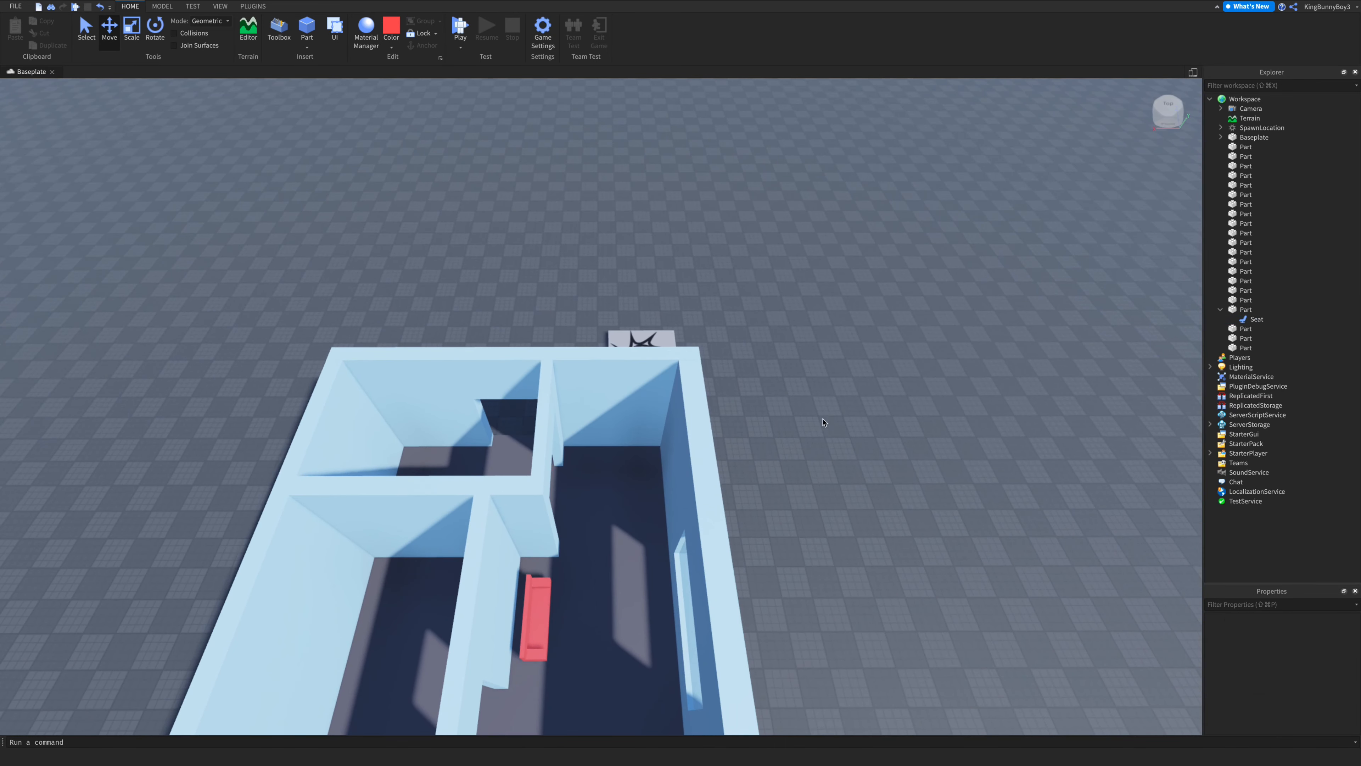
- Playtest the game and walk the character onto the sofa to sit
left_click(458, 28)
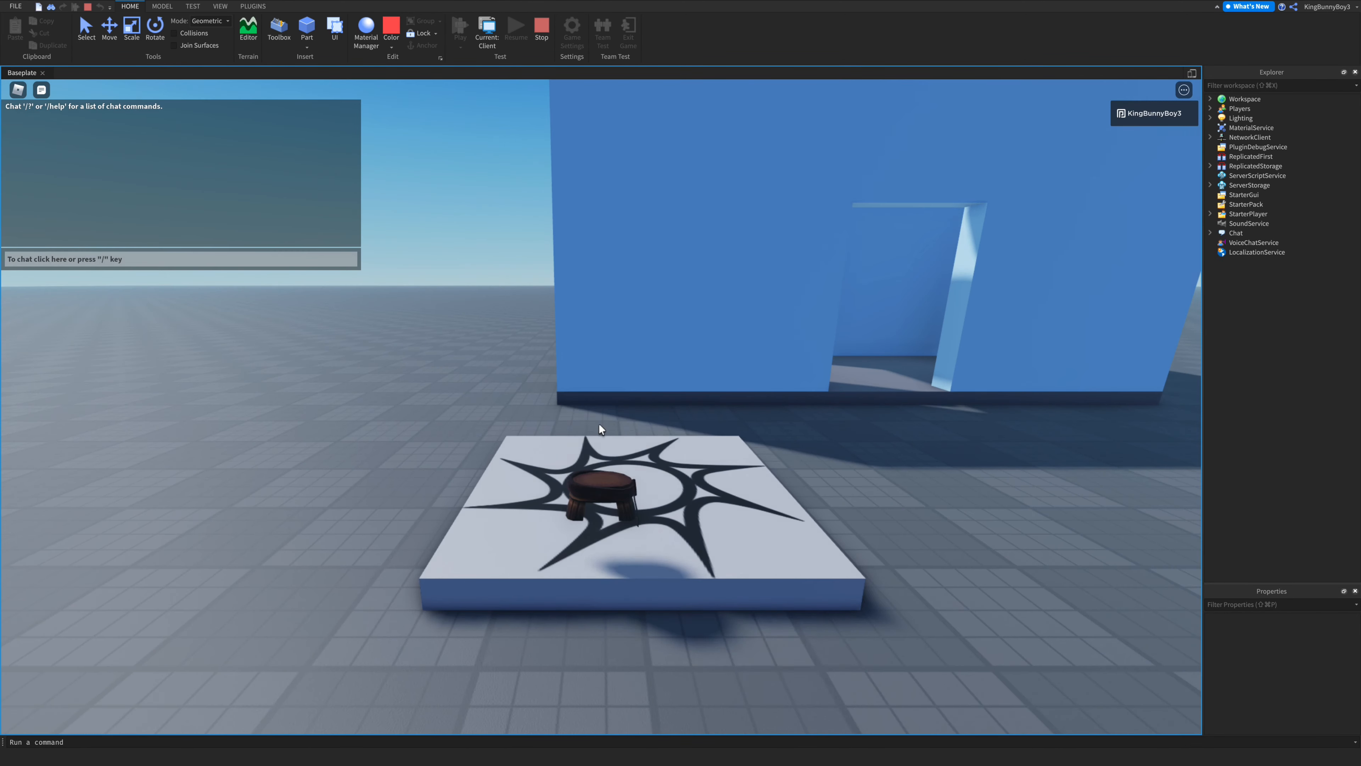
right_click_drag(706, 439, 708, 437)
key("w")
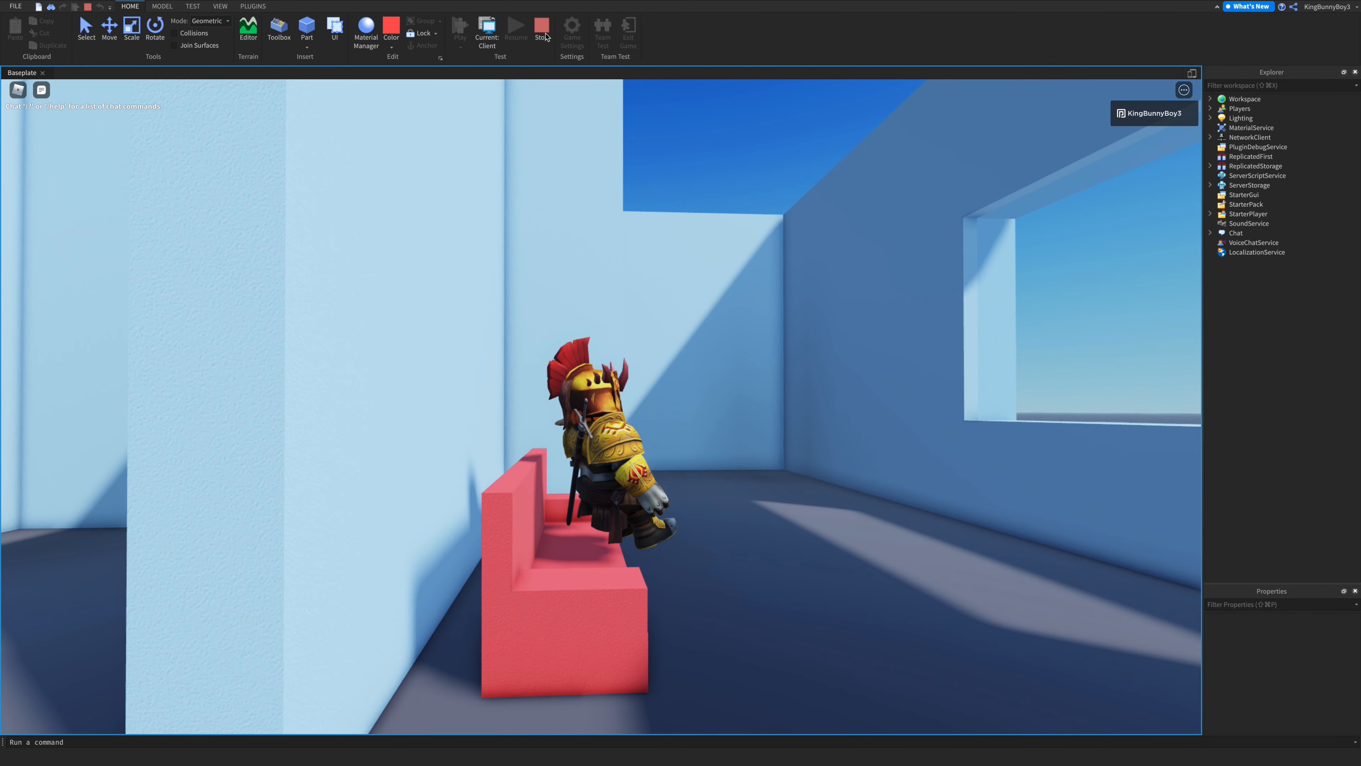
left_click(535, 43)
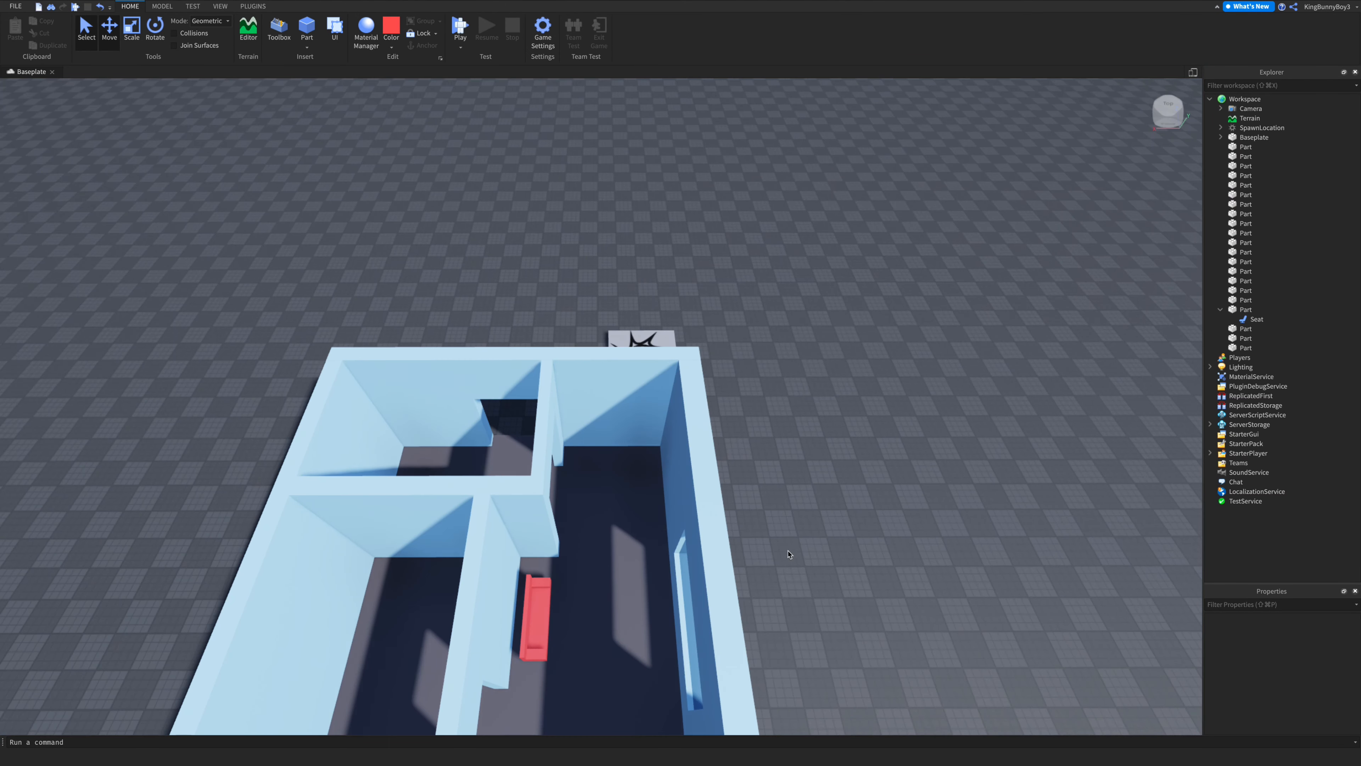
- Inspect the seat's placement on the sofa from above
right_click_drag(695, 393, 695, 393)
scroll(695, 393, "up", 6)
scroll(695, 393, "up", 3)
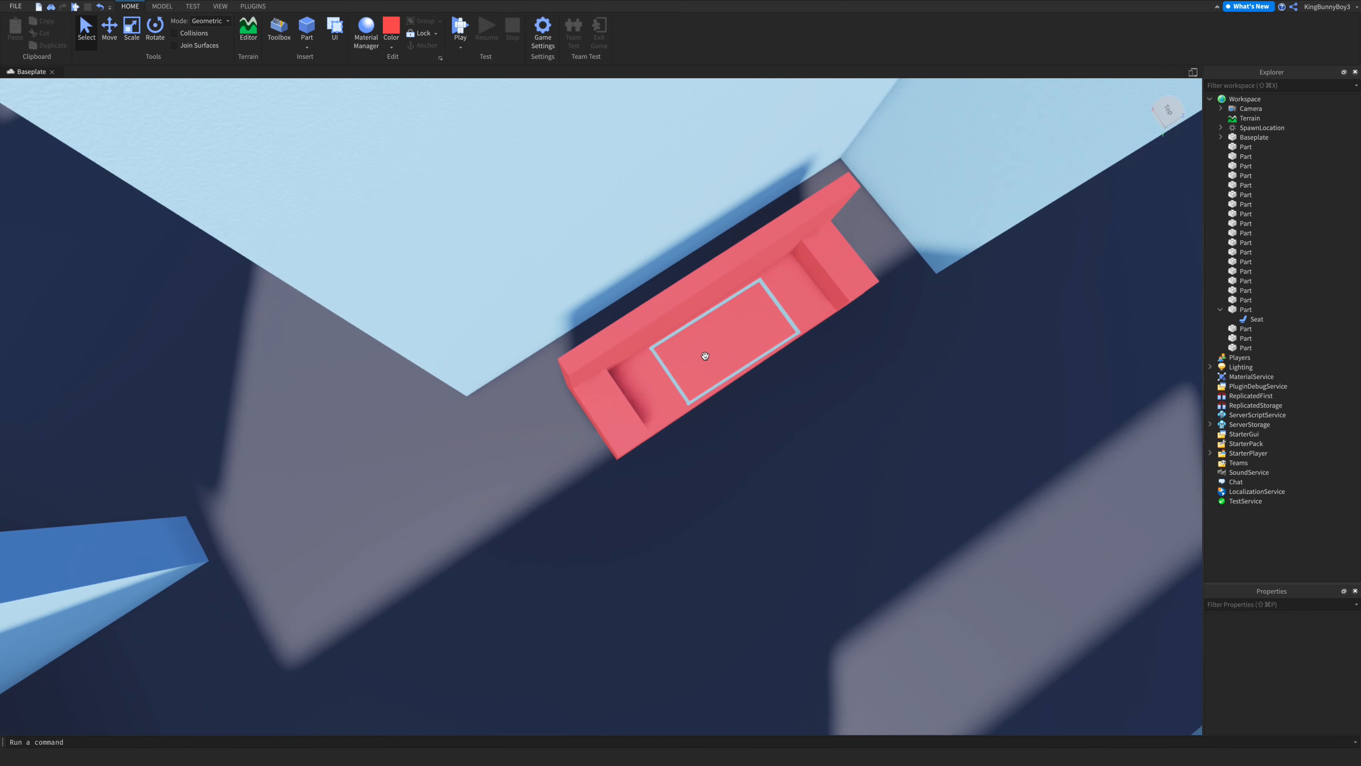
left_click(702, 347)
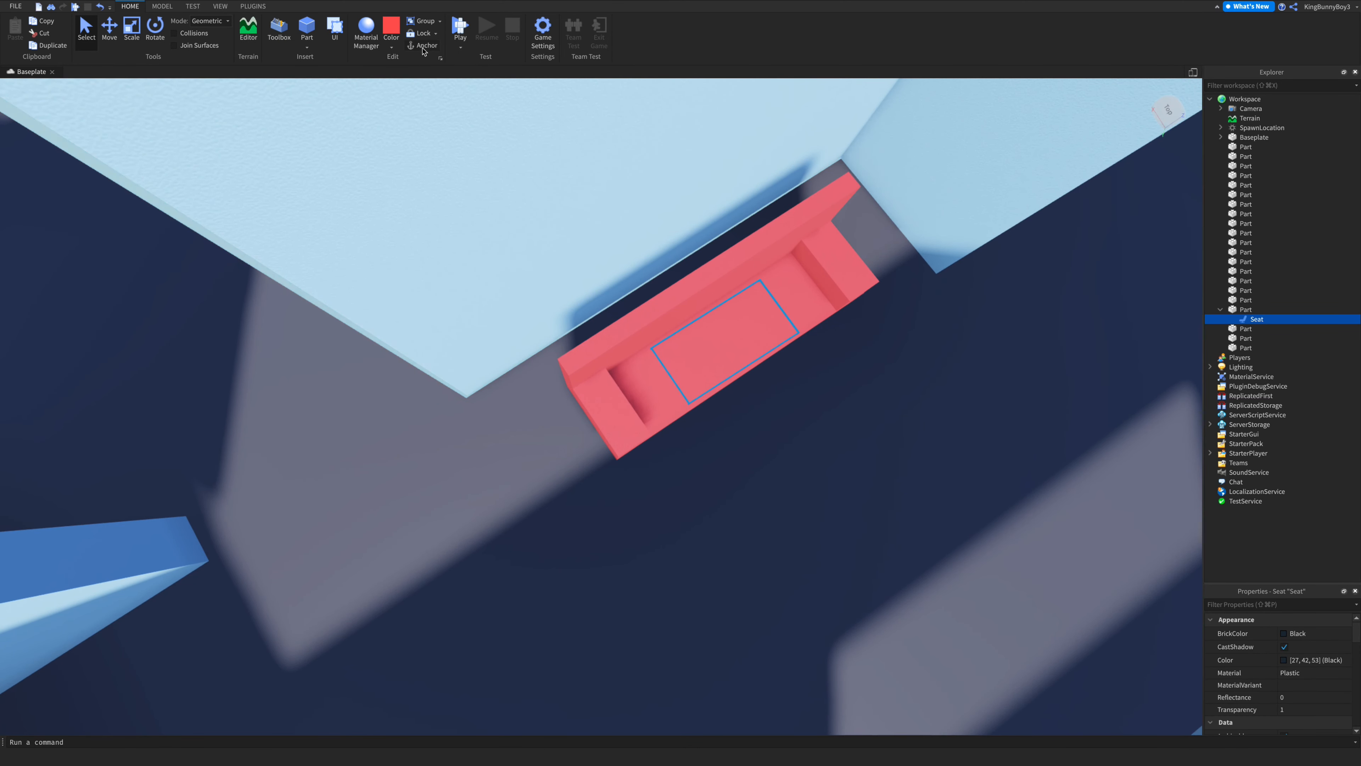
right_click_drag(629, 277, 634, 255)
left_click(667, 305)
right_click_drag(669, 307, 638, 283)
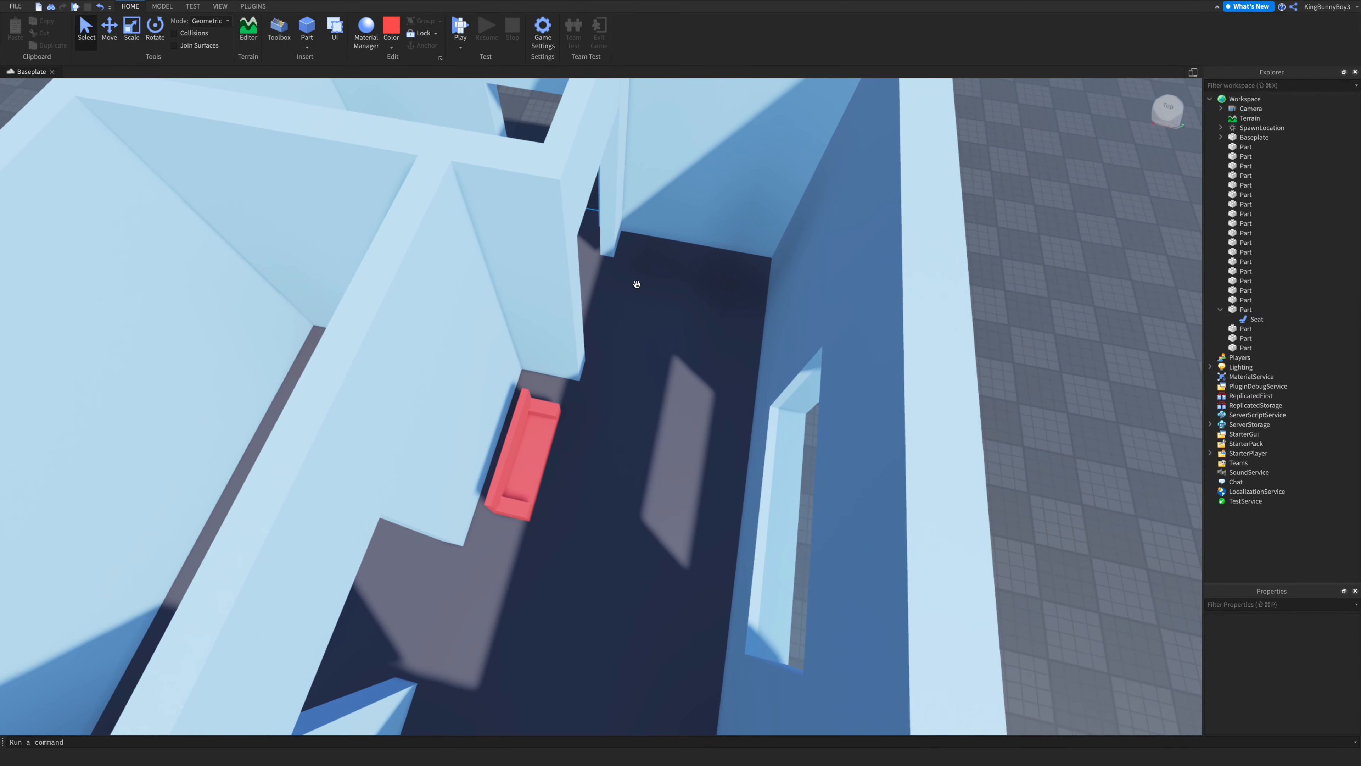
- Playtest the game again, walking the character through the house
left_click(461, 37)
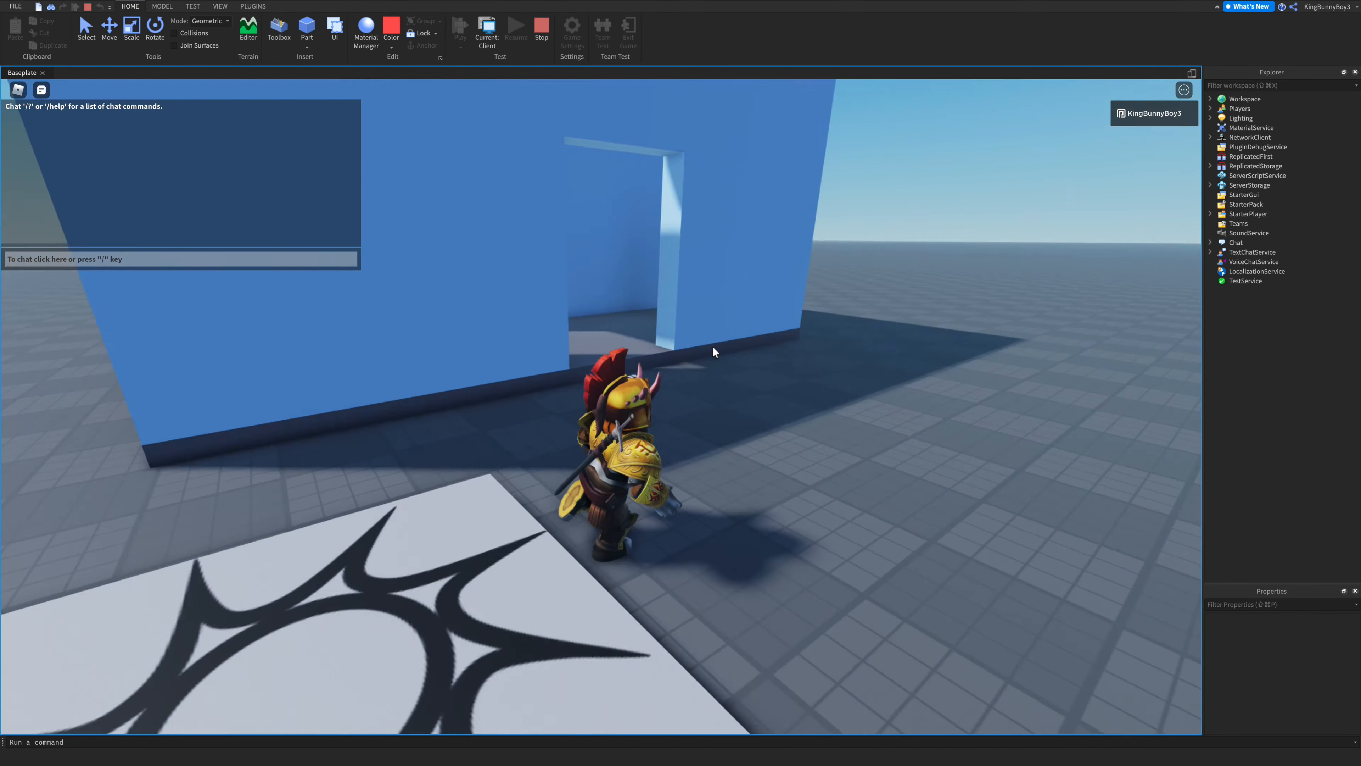
key("w")
right_click_drag(713, 347, 749, 373)
key("w")
key("w")
scroll(749, 374, "down", 6)
scroll(748, 373, "up", 10)
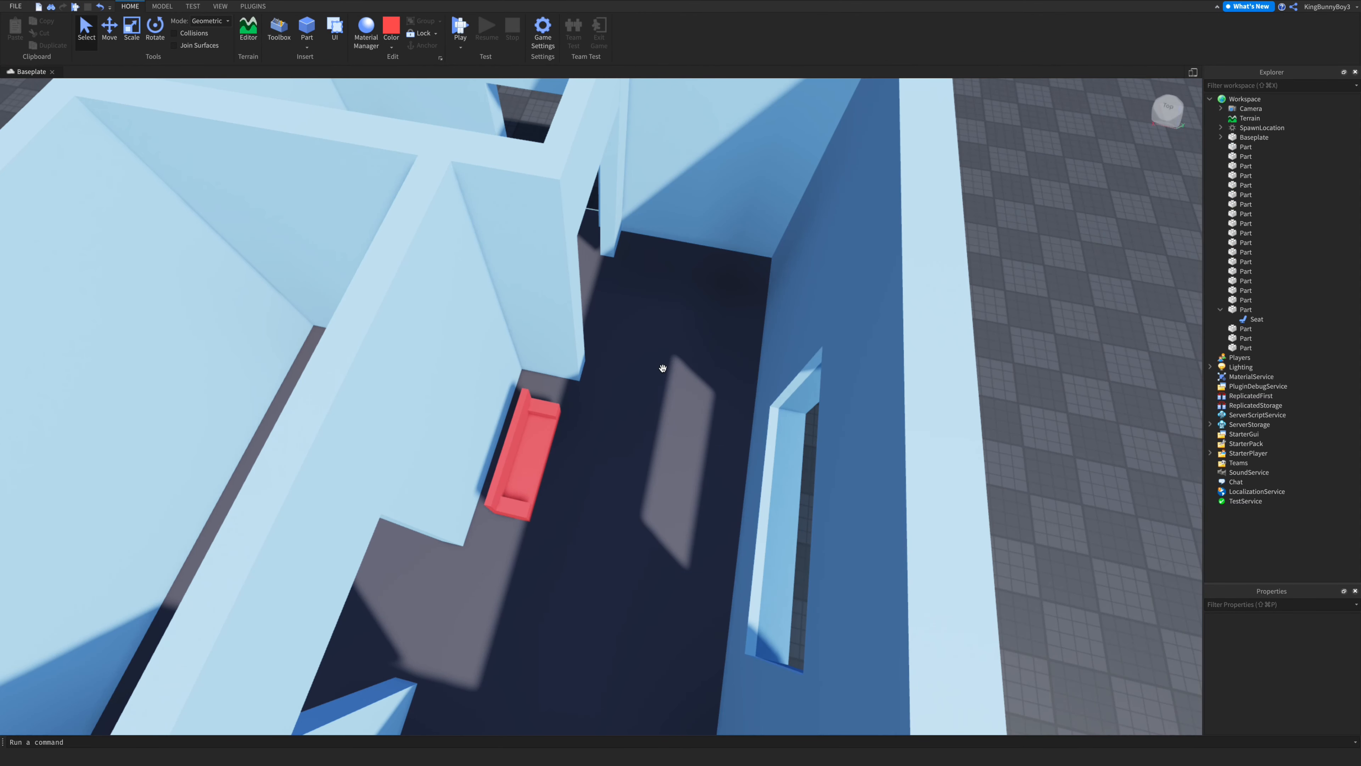
scroll(745, 394, "down", 10)
key("w")
right_click_drag(744, 395, 745, 394)
key("s")
- Insert a wedge part beside the house's outer front wall and color it Really black
left_click(307, 46)
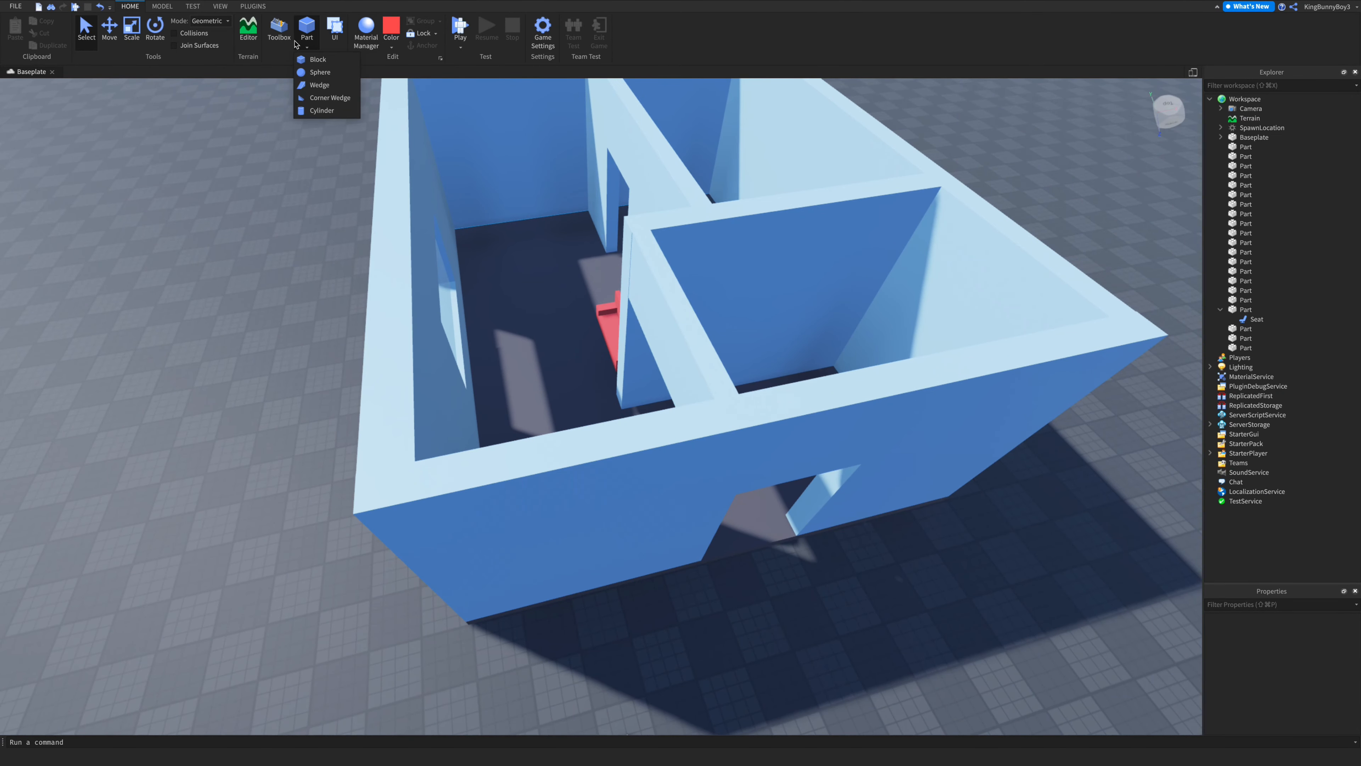
left_click(316, 84)
left_click_drag(480, 454, 367, 499)
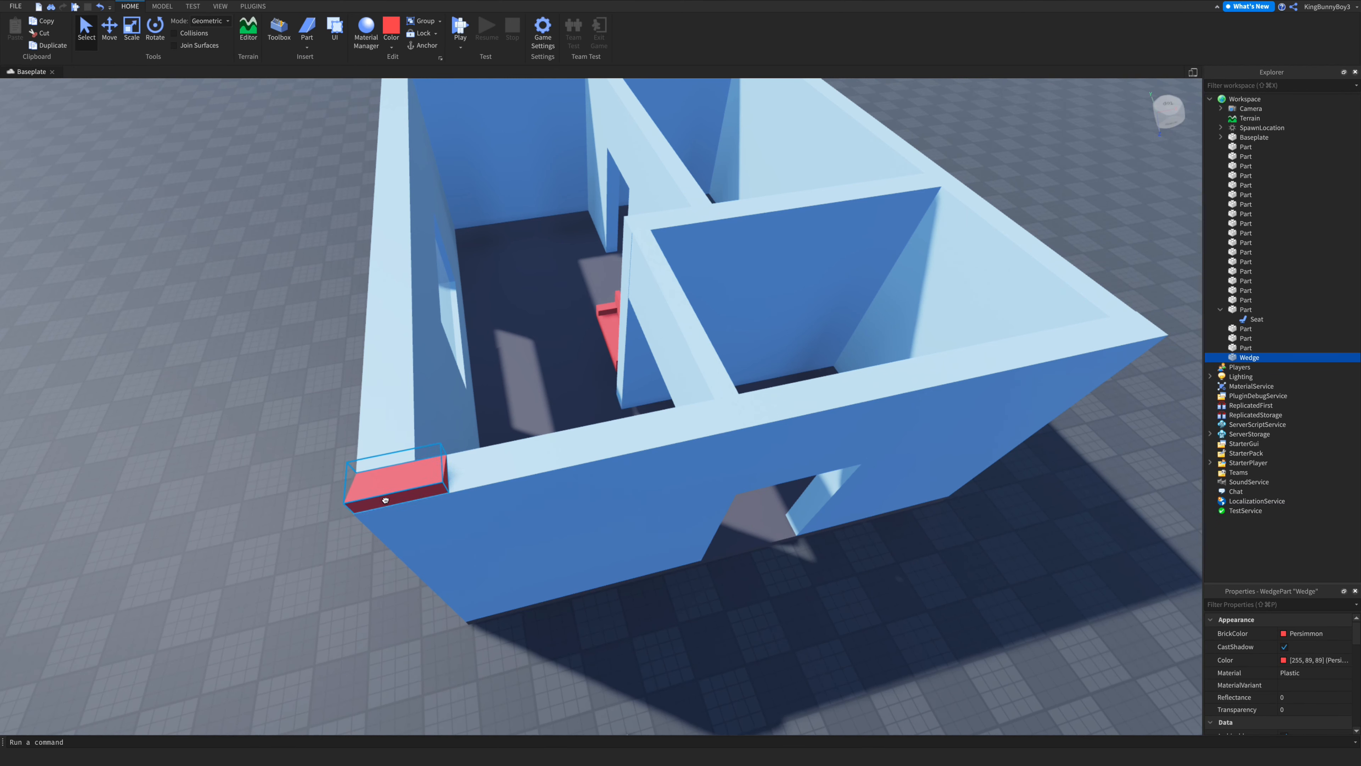
left_click(391, 47)
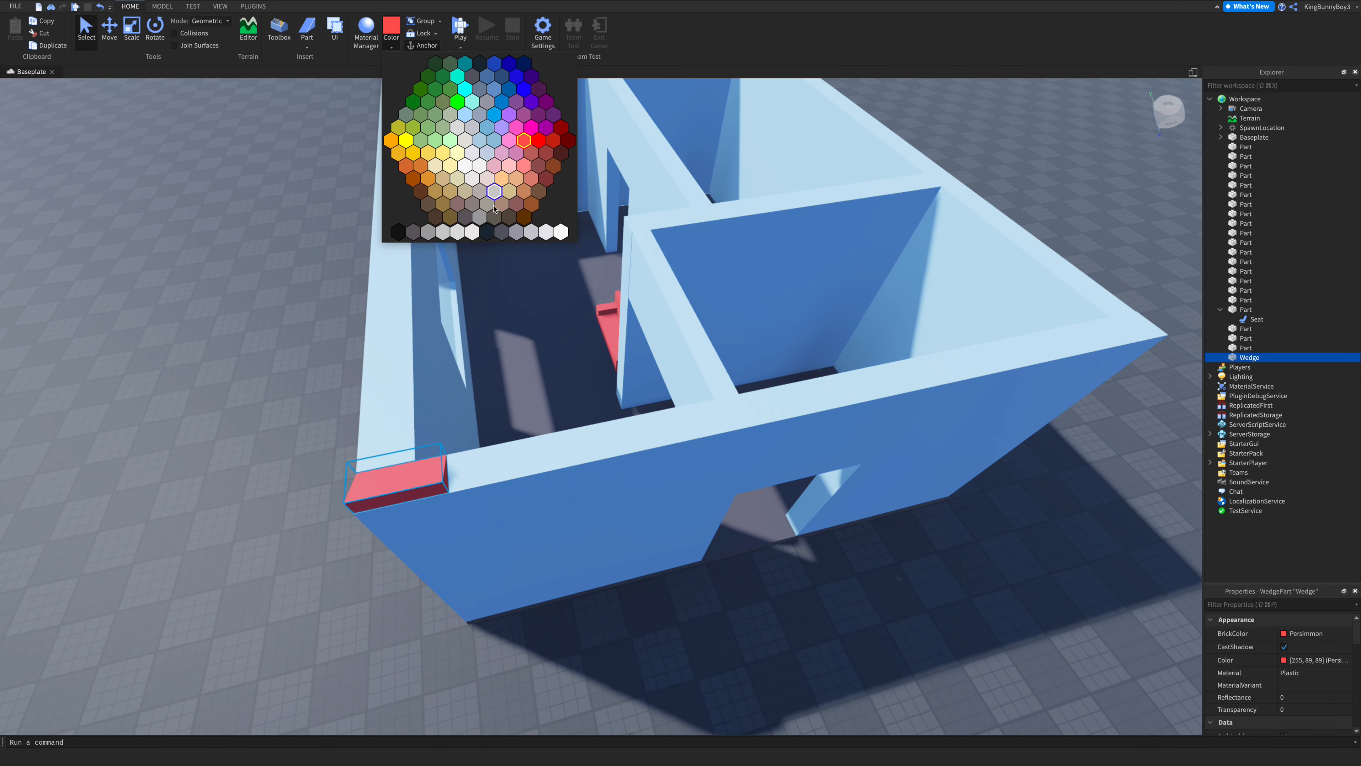
left_click(403, 232)
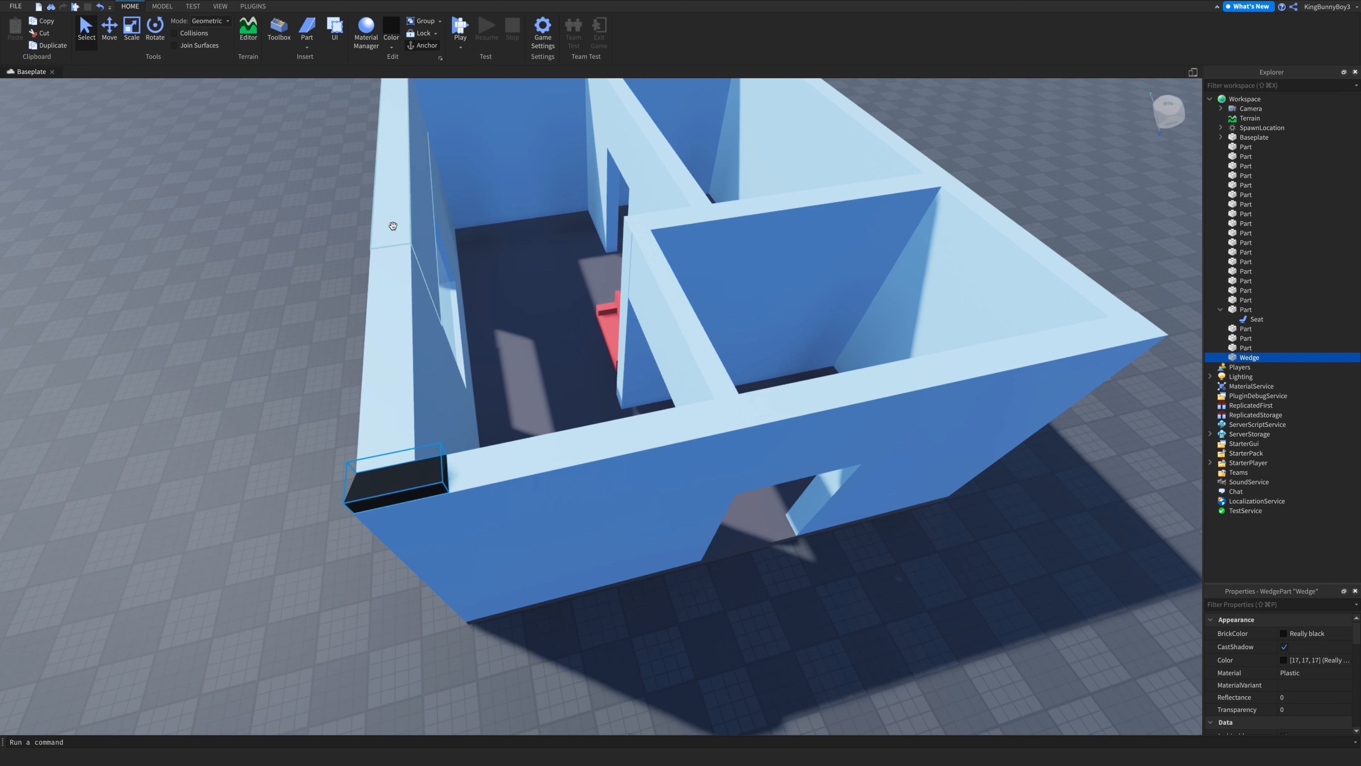
- Rotate the wedge upright against the outer wall
left_click(155, 36)
left_click_drag(455, 409, 283, 417)
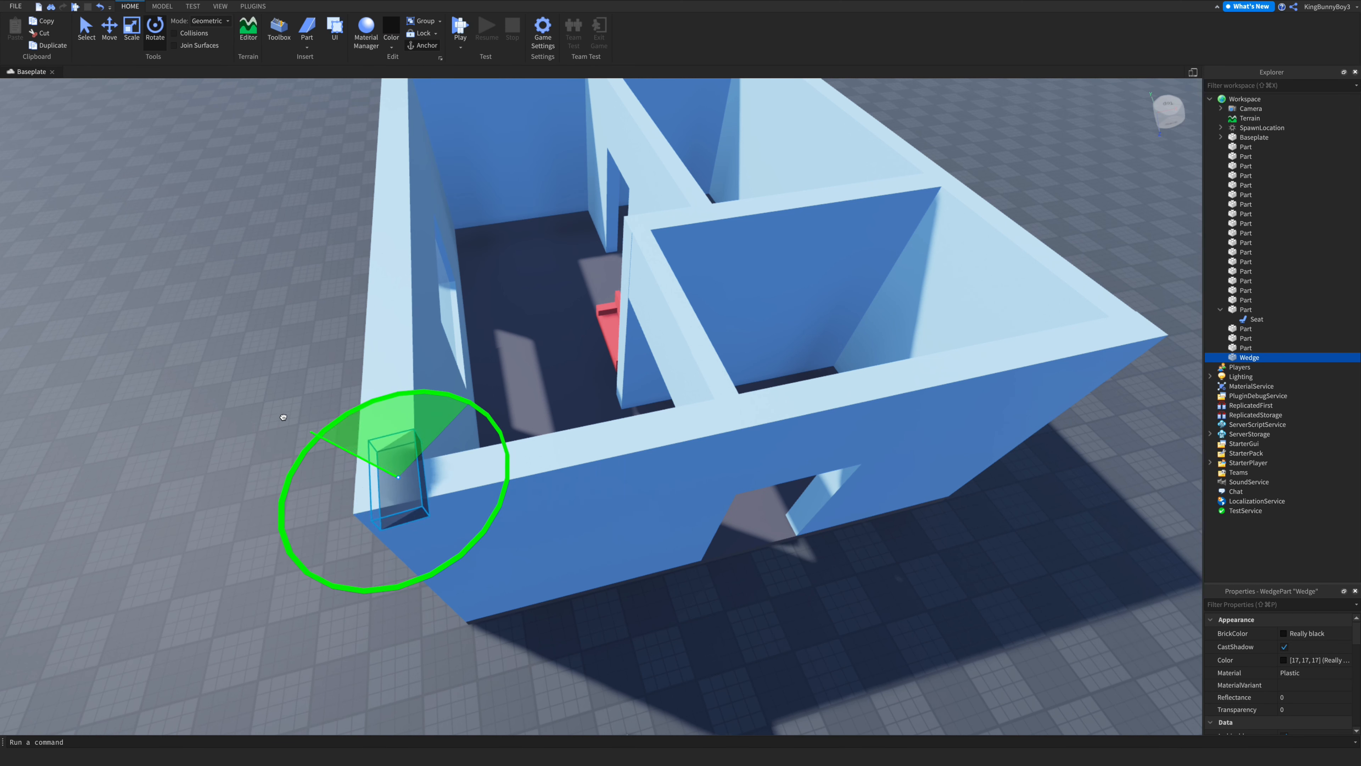
mouse_move(324, 395)
right_mouse_down()
mouse_move(268, 370)
mouse_move(324, 396)
right_mouse_up()
key("w")
key("s")
left_click(614, 475)
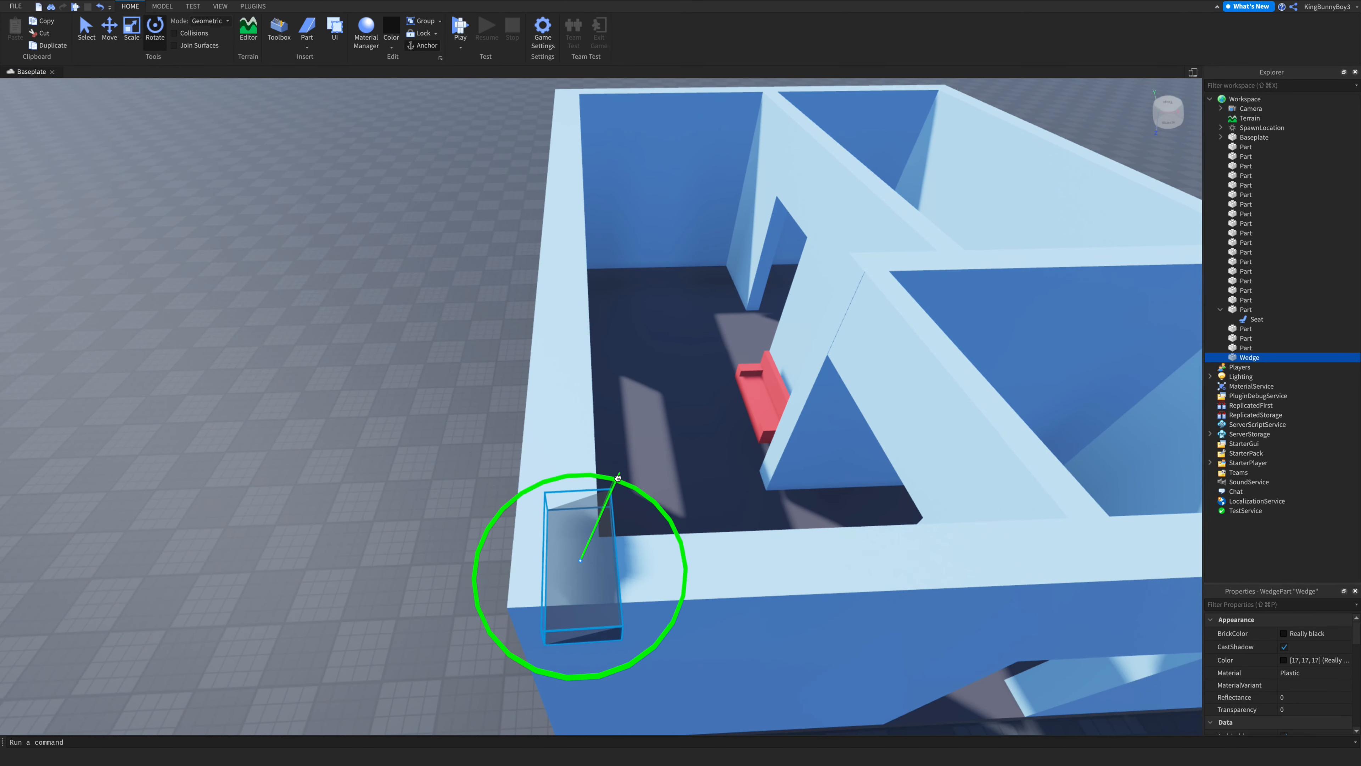
- Move the wedge down and tight against the wall's corner
left_click(111, 39)
left_click_drag(583, 657, 581, 624)
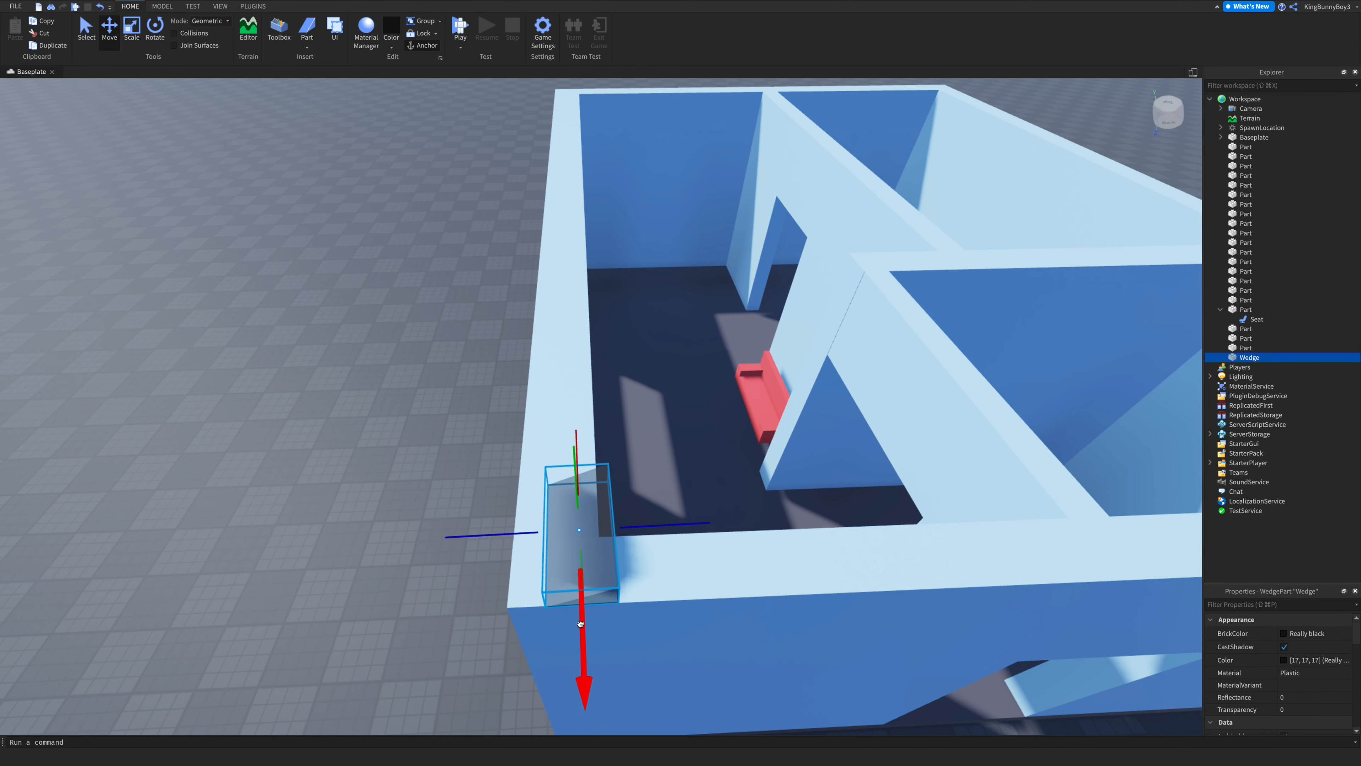
left_click_drag(581, 622, 581, 623)
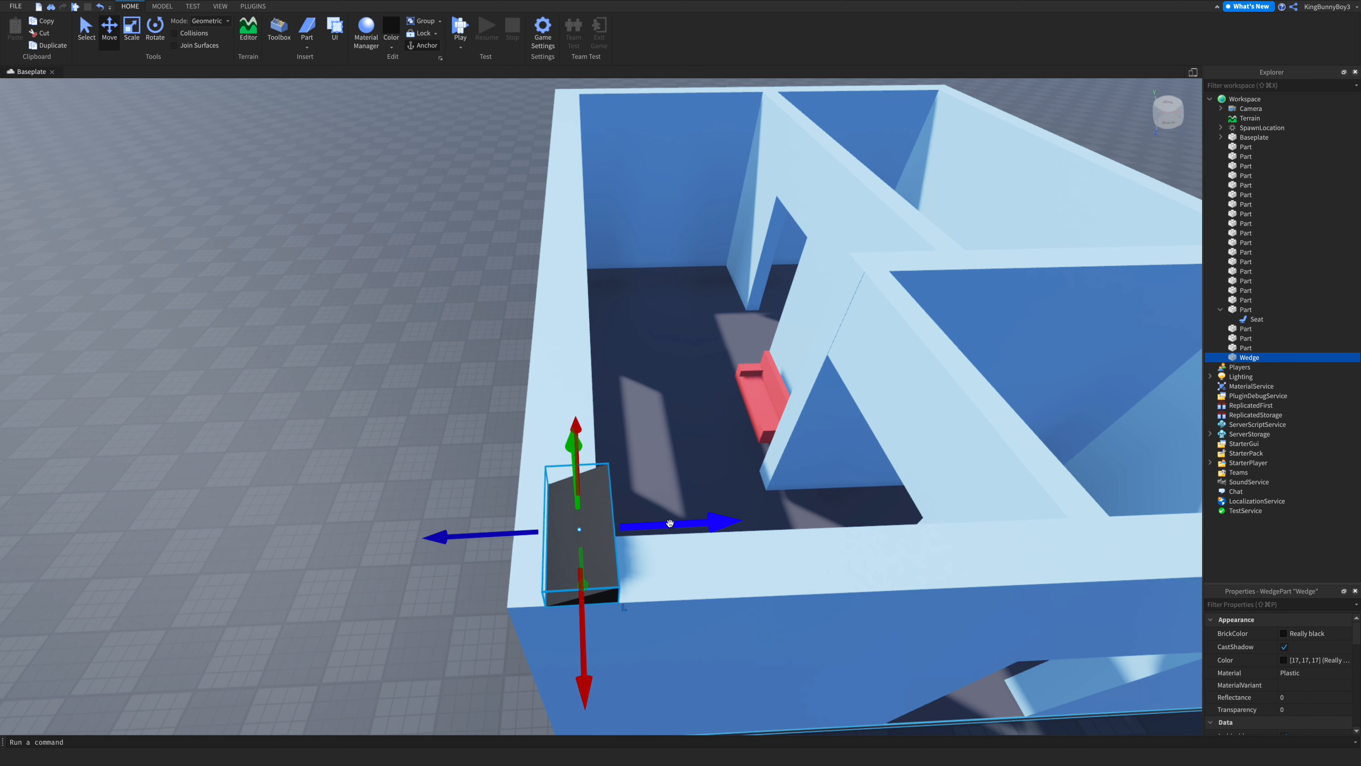
left_click_drag(655, 520, 637, 525)
- Stretch the black wedge along the full length of the house's front wall
left_click(155, 27)
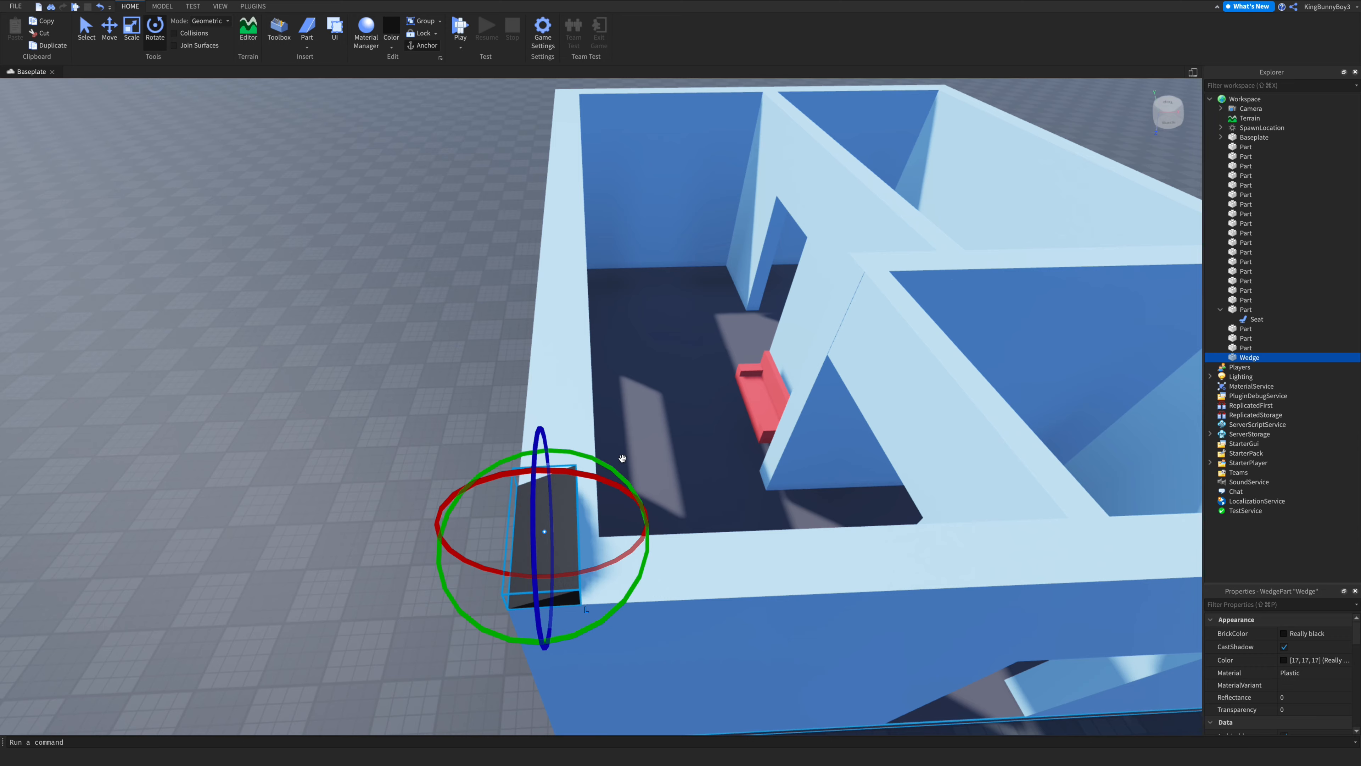
left_click_drag(596, 461, 598, 460)
left_click_drag(601, 462, 600, 461)
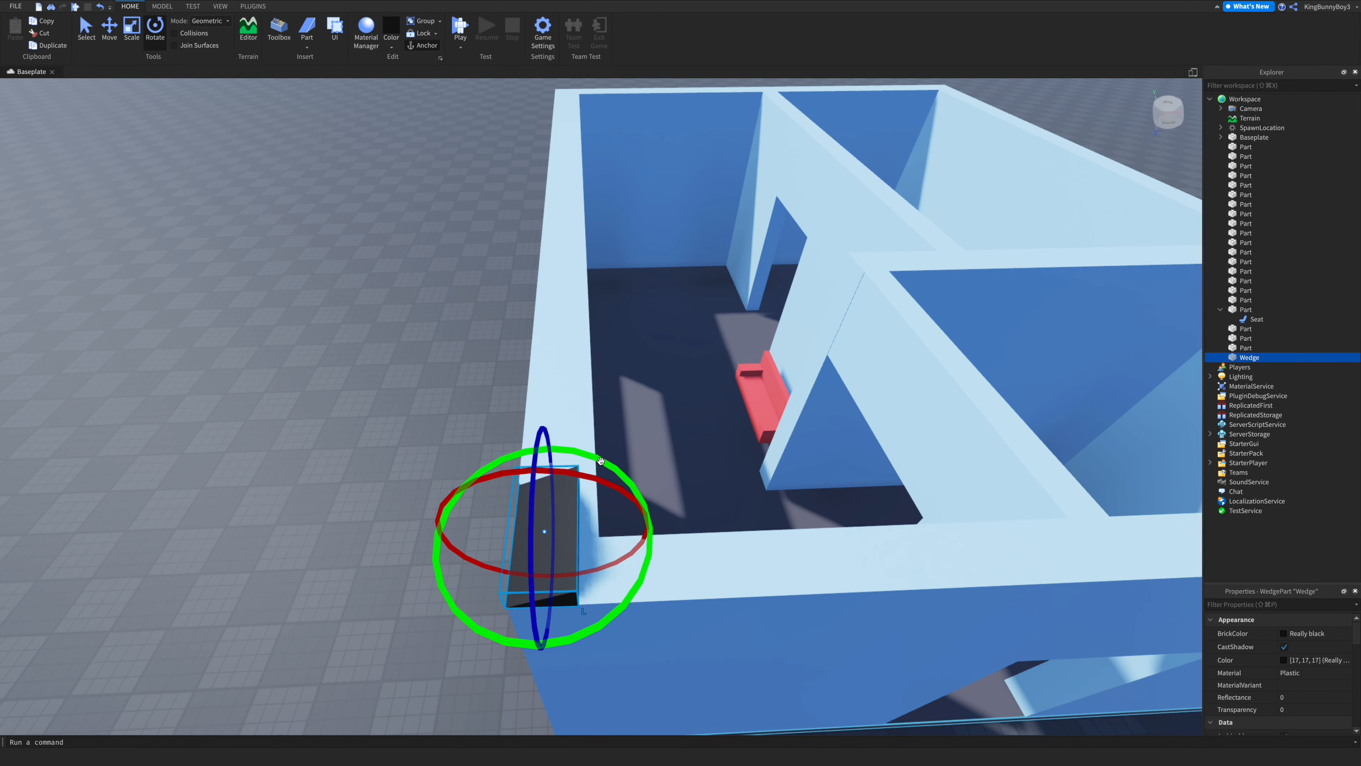
right_click_drag(599, 456, 598, 452)
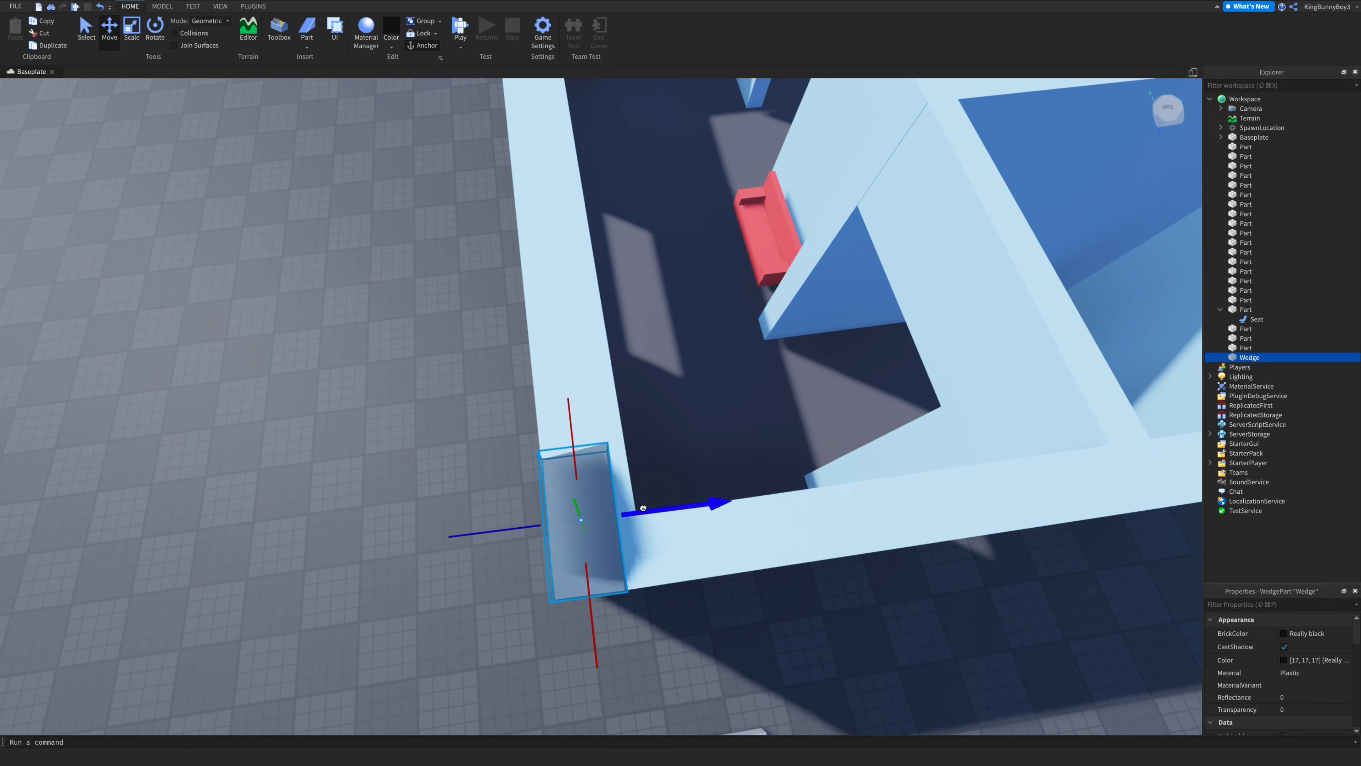
scroll(643, 506, "down", 10)
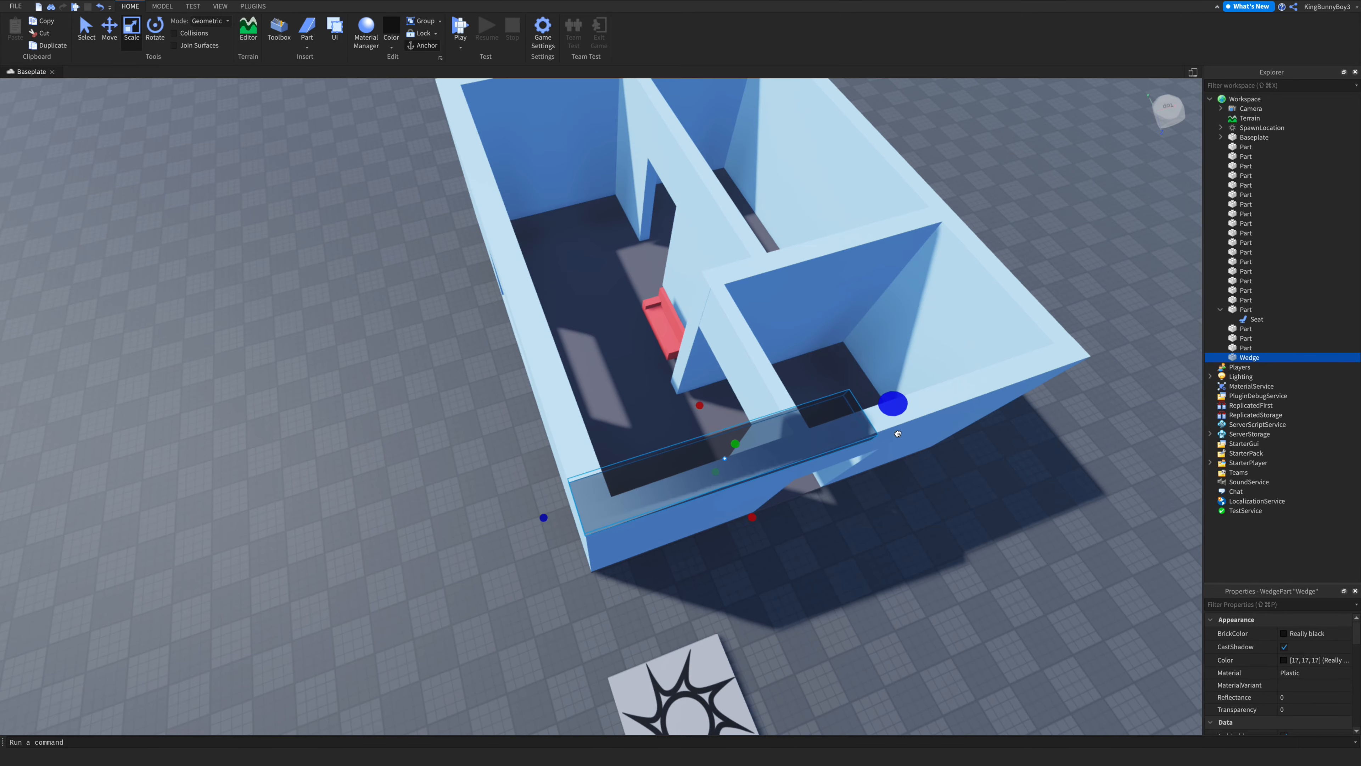
right_click_drag(898, 434, 900, 428)
scroll(899, 427, "down", 5)
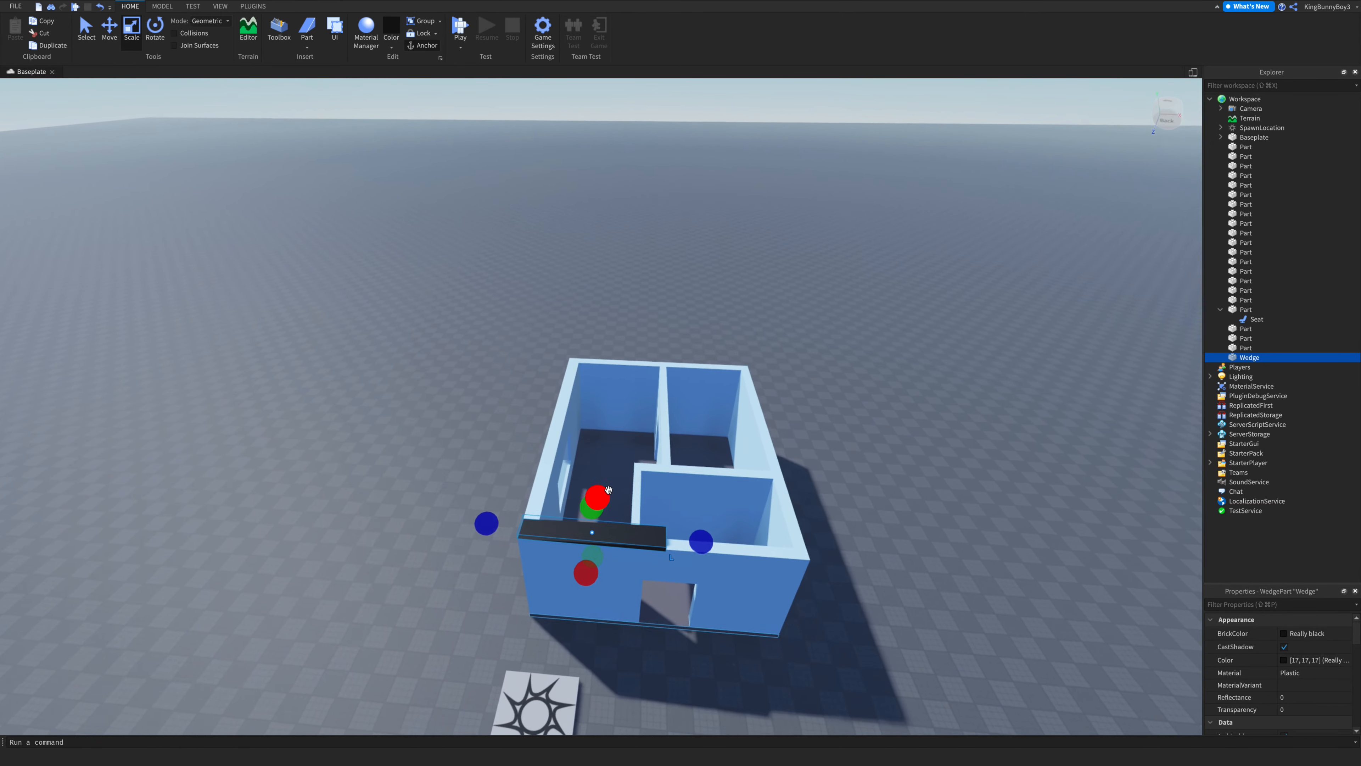
- Stretch the wedge across the house's depth so it covers half of the roof
key("w")
right_click_drag(678, 534, 567, 529)
key("q")
key("s")
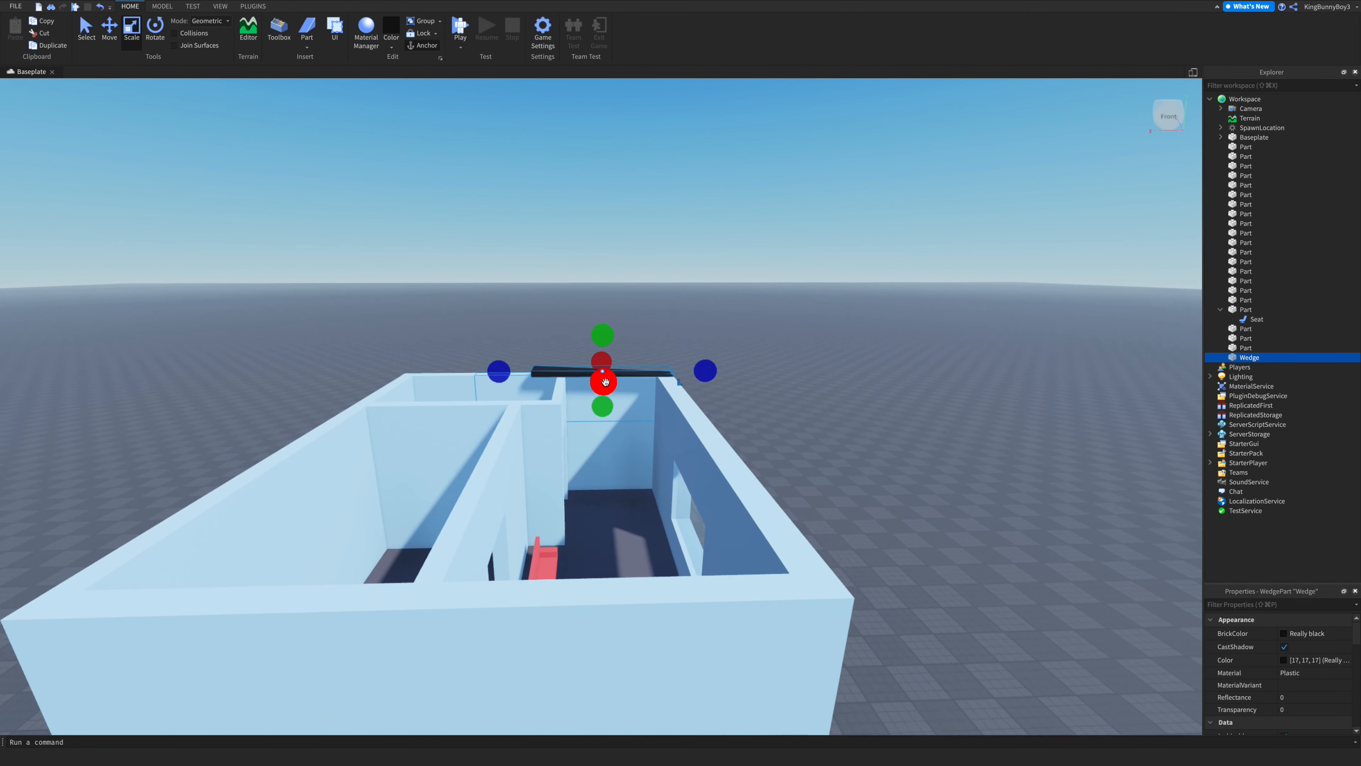
left_click_drag(605, 382, 645, 619)
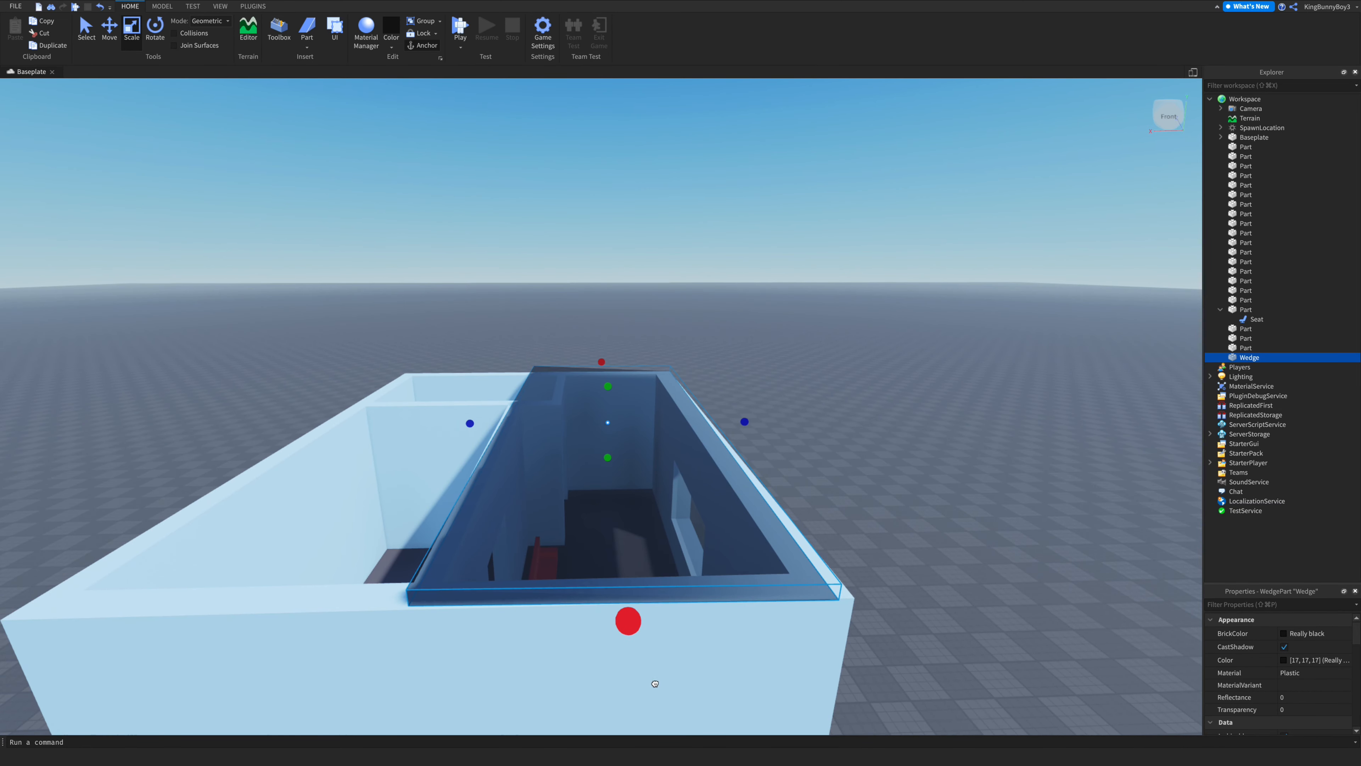
left_click_drag(656, 686, 656, 686)
right_click_drag(769, 633, 772, 633)
- Fine-tune the wedge's rotation and position so it lines up with the wall edges
key("w")
key("s")
key("s")
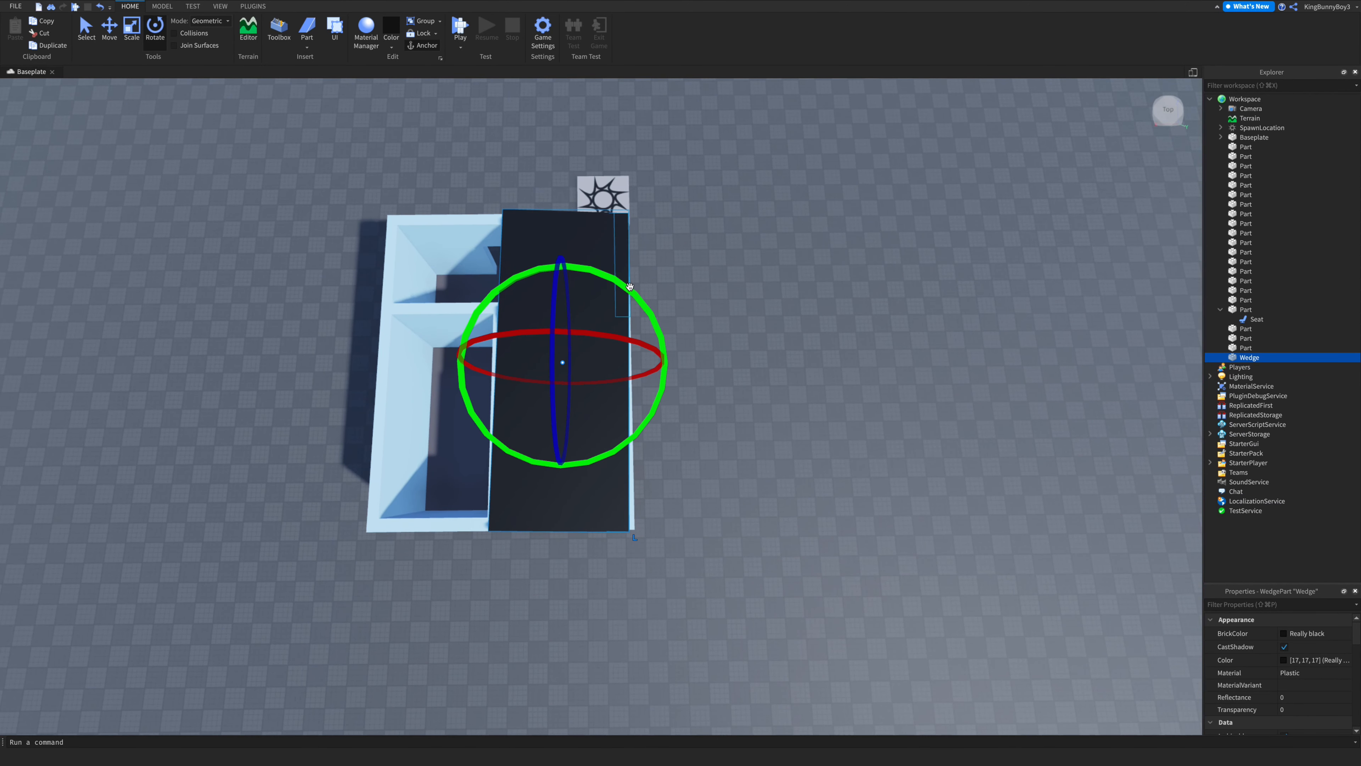
left_click_drag(630, 287, 629, 287)
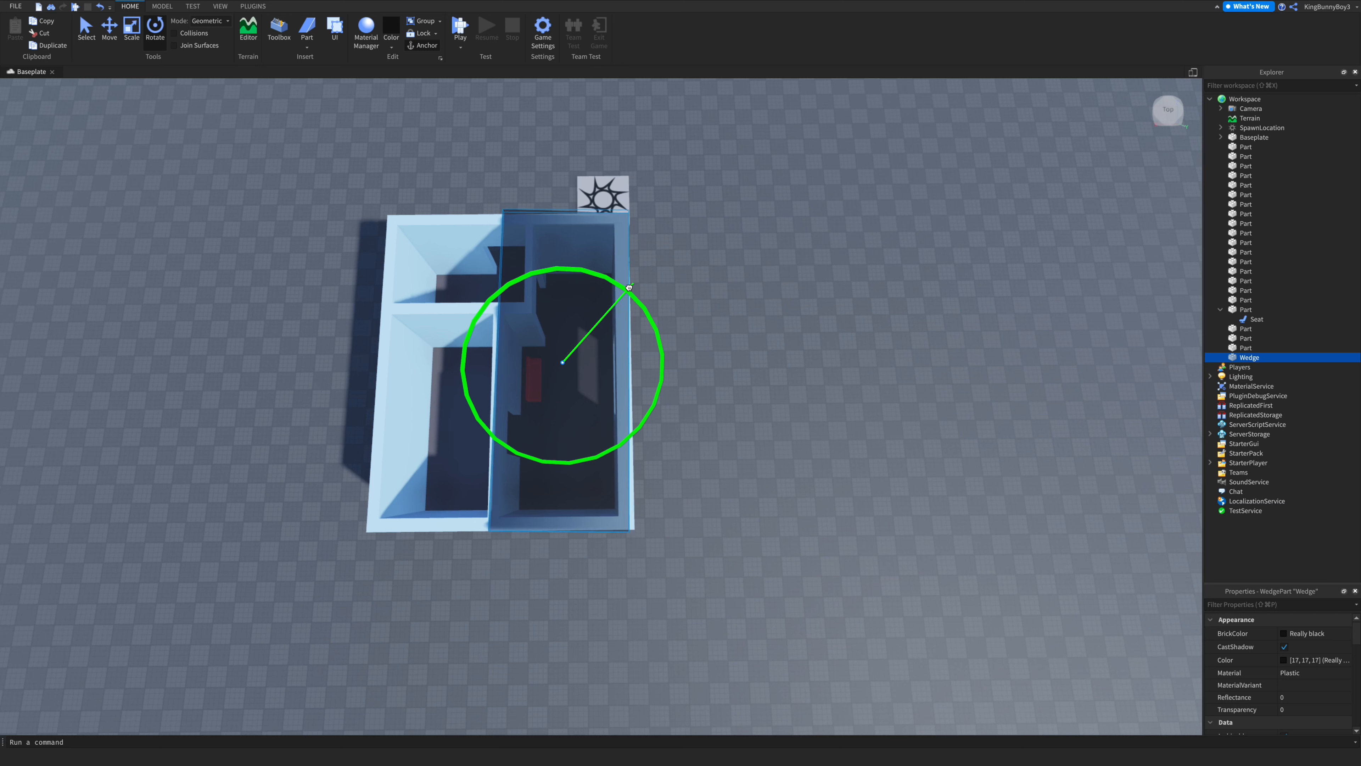
left_click_drag(628, 286, 627, 288)
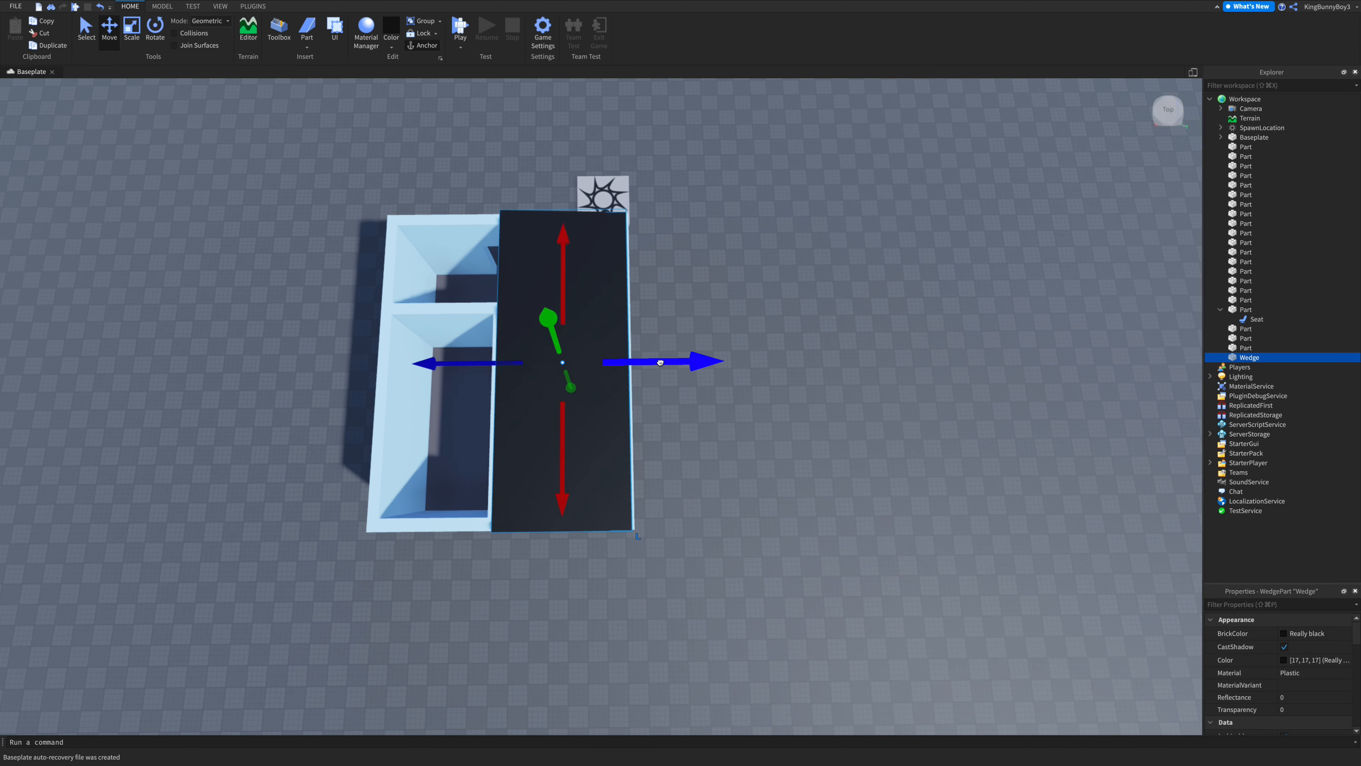
left_click_drag(660, 363, 665, 363)
- Increase the wedge's height to make the roof slope steeper
left_click(742, 291)
key("w")
right_click_drag(743, 289, 744, 290)
key("s")
key("w")
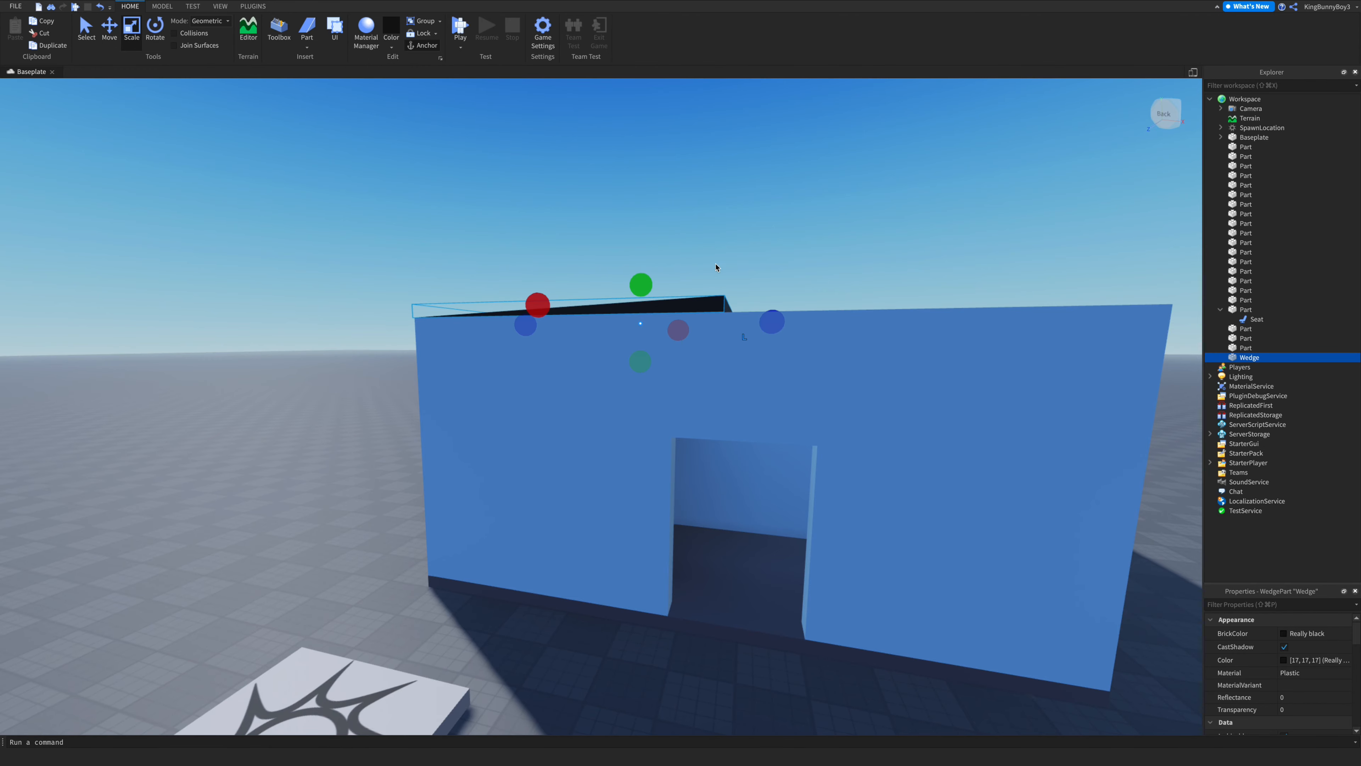
left_click_drag(646, 254, 647, 240)
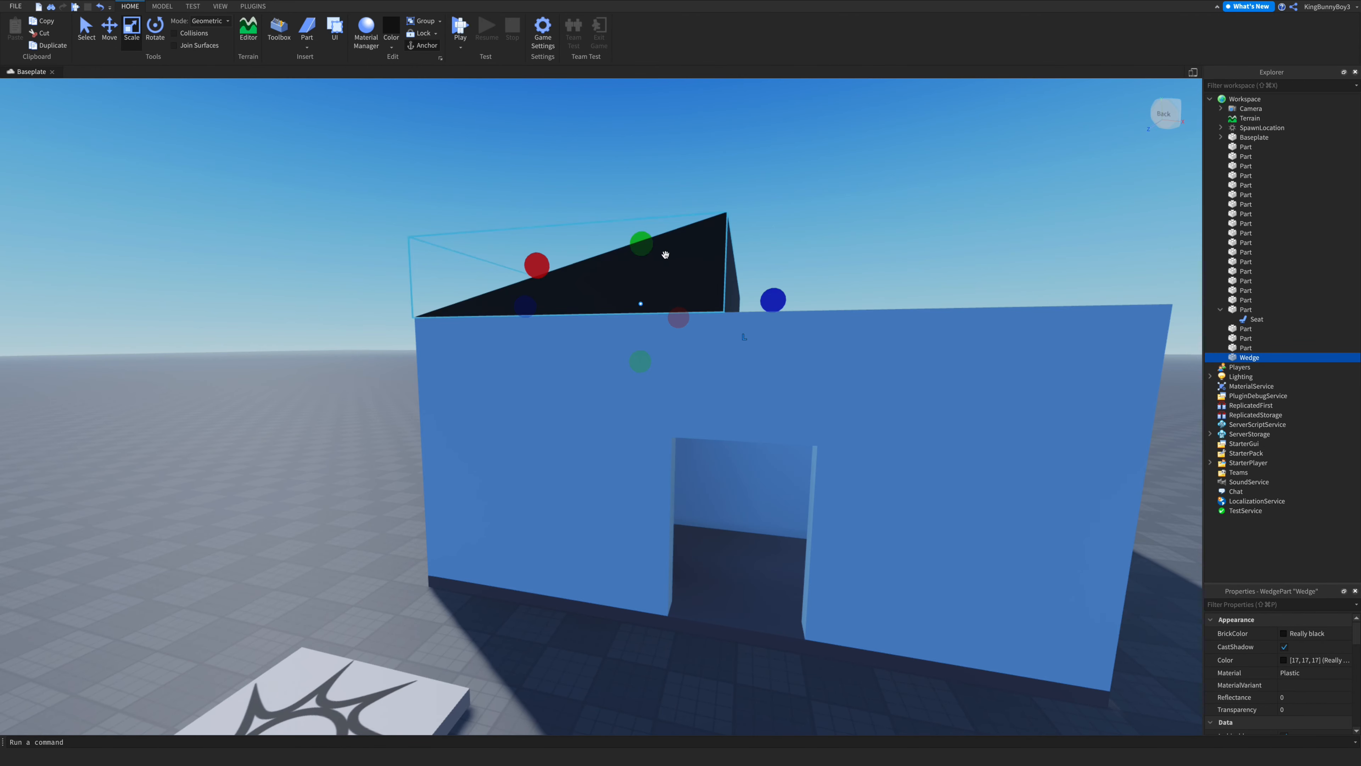
key("s")
right_click_drag(706, 275, 705, 271)
- Duplicate the wedge and place the copy, turned to face the other way, over the other half of the house
key("w")
key("s")
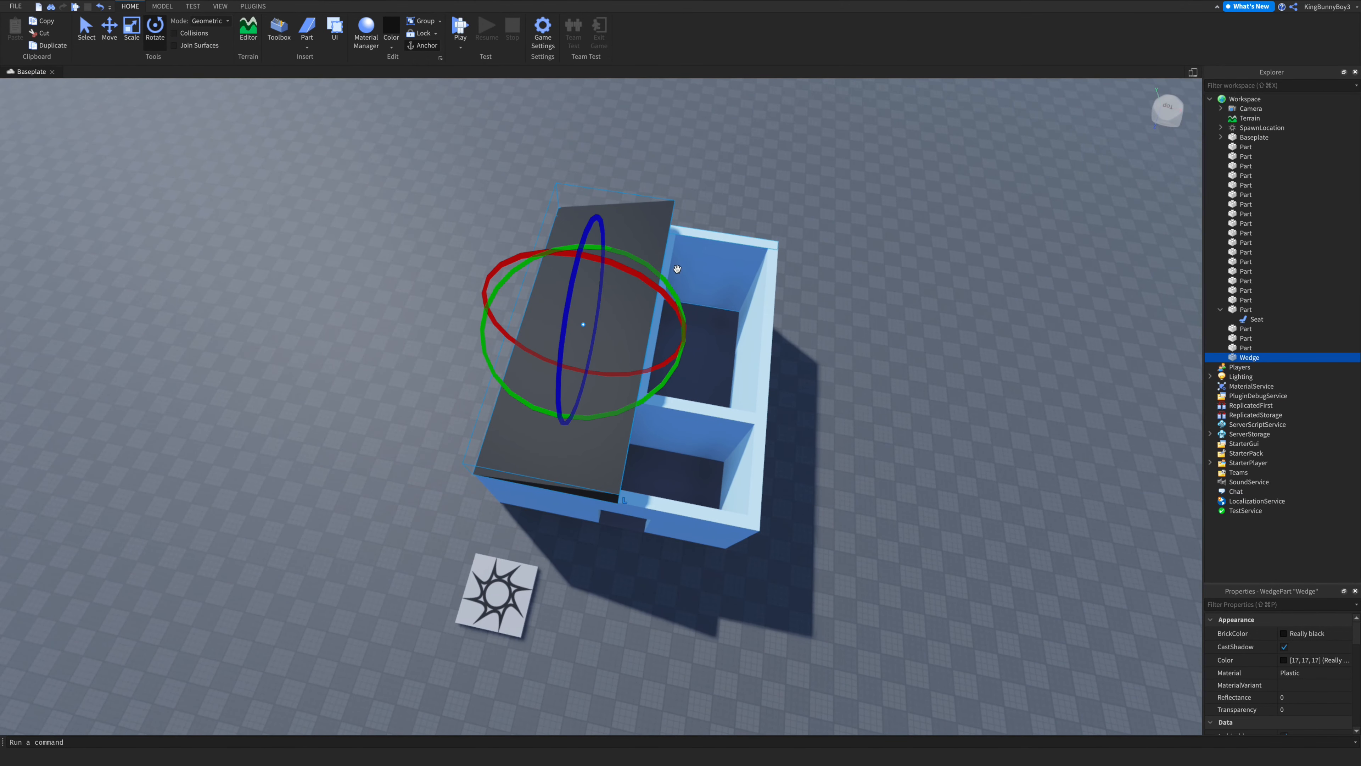
key("ctrl+d")
left_click_drag(671, 268, 502, 378)
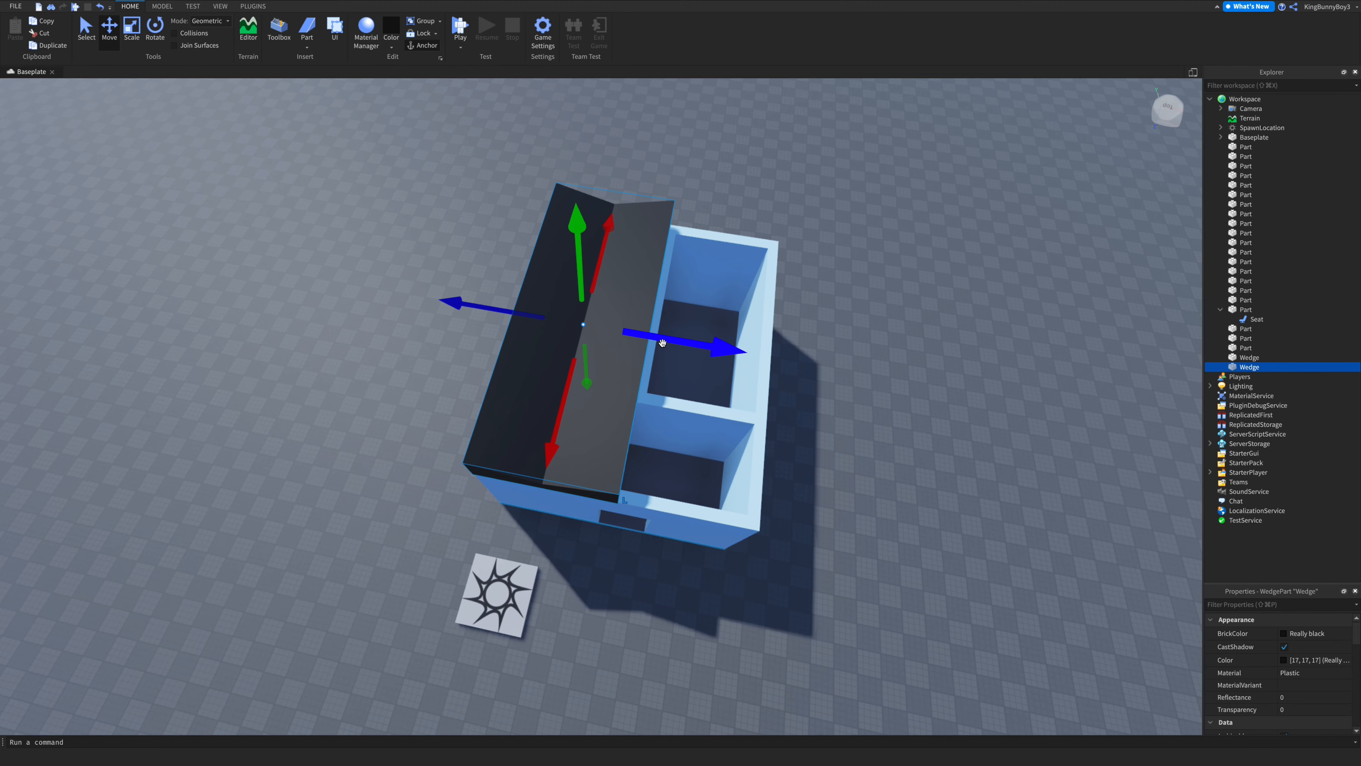
left_click_drag(663, 343, 799, 381)
right_click_drag(800, 382, 855, 356)
- Orbit around the house to inspect the finished two-sided roof
key("s")
key("a")
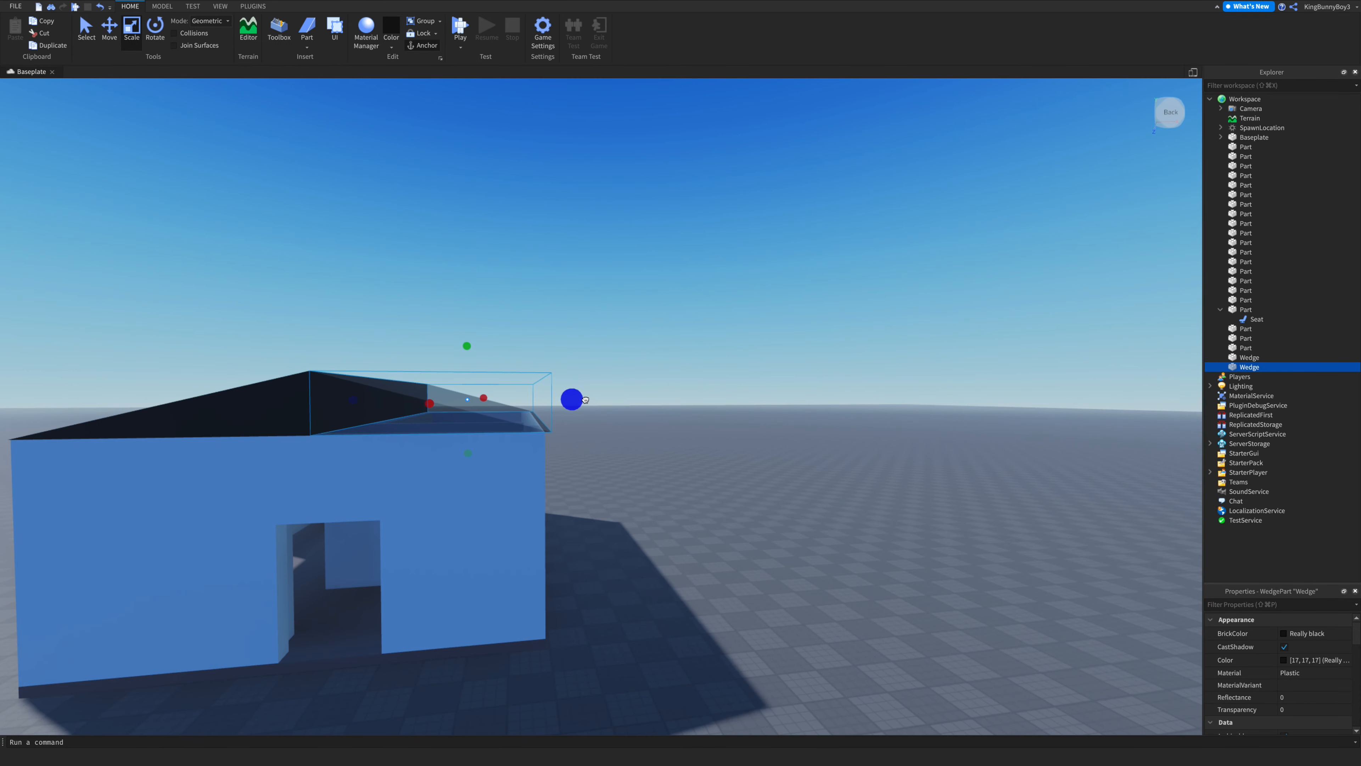
left_click(646, 426)
right_click_drag(659, 390, 660, 390)
key("w")
key("s")
key("w")
key("w")
key("w")
key("s")
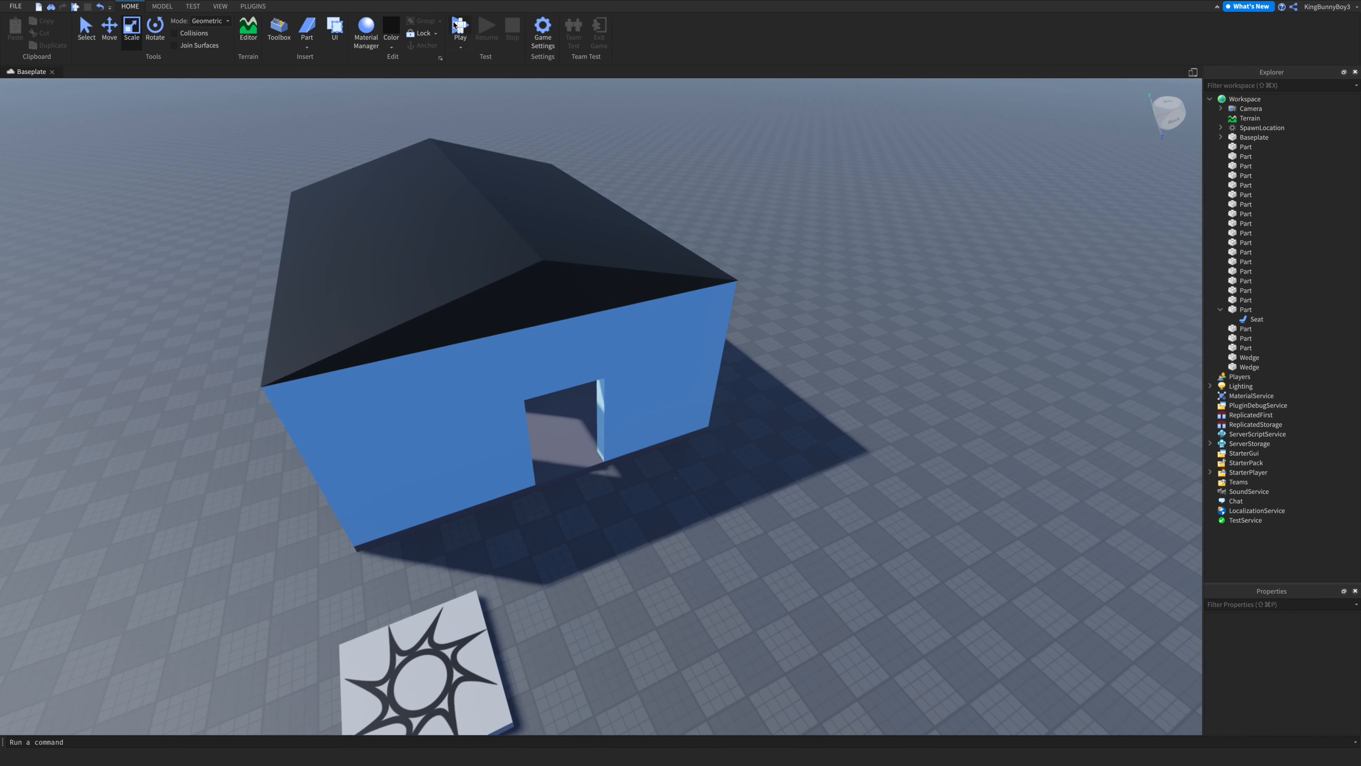
- Playtest the game, walking and jumping the character around the roofed house
key("F5")
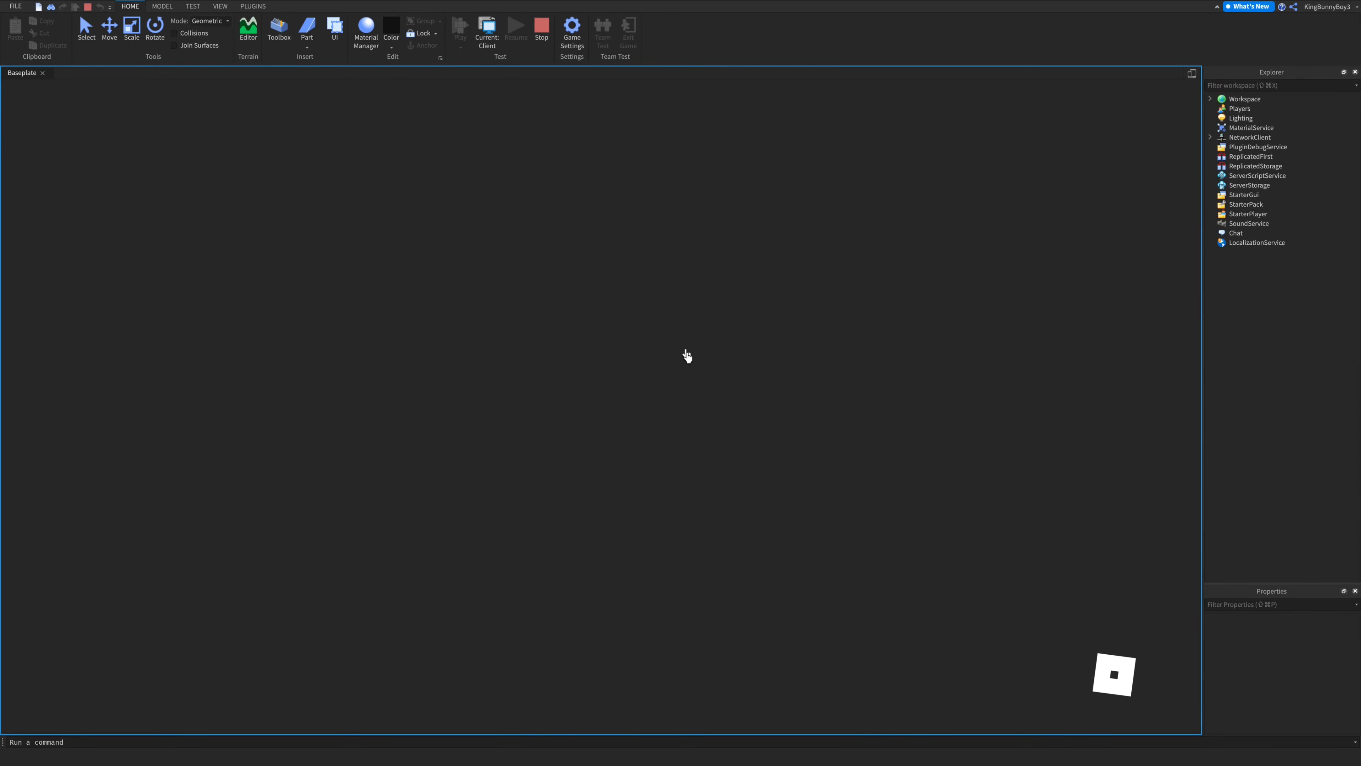
key("w")
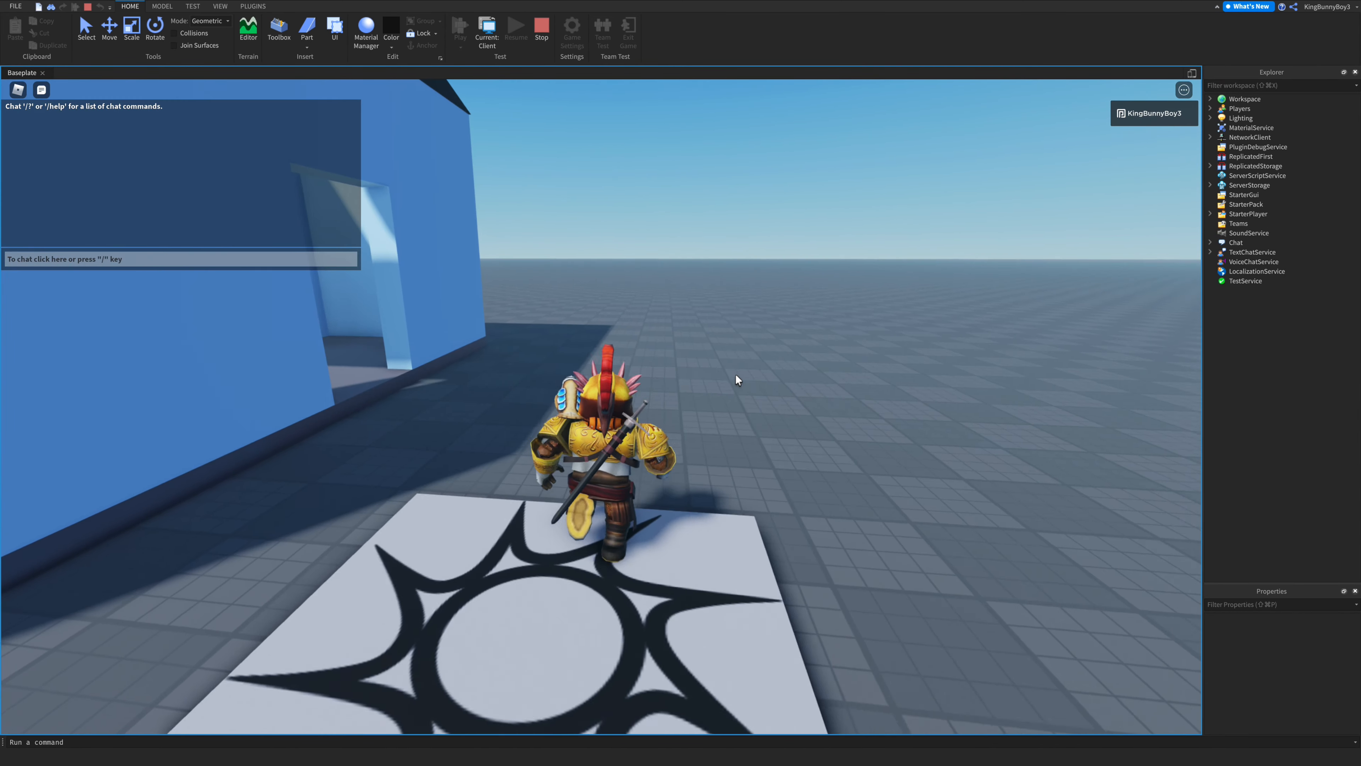
key("w")
right_click_drag(735, 374, 789, 367)
key("w")
key("w")
key("w")
key("w")
key("space")
key("w")
key("w")
key("w")
key("w")
key("w")
key("w")
key("s")
key("w")
key("w")
key("w")
key("w")
key("w")
key("w")
key("s")
key("s")
key("w")
key("s")
key("w")
key("s")
key("w")
key("space")
right_click_drag(678, 381, 678, 385)
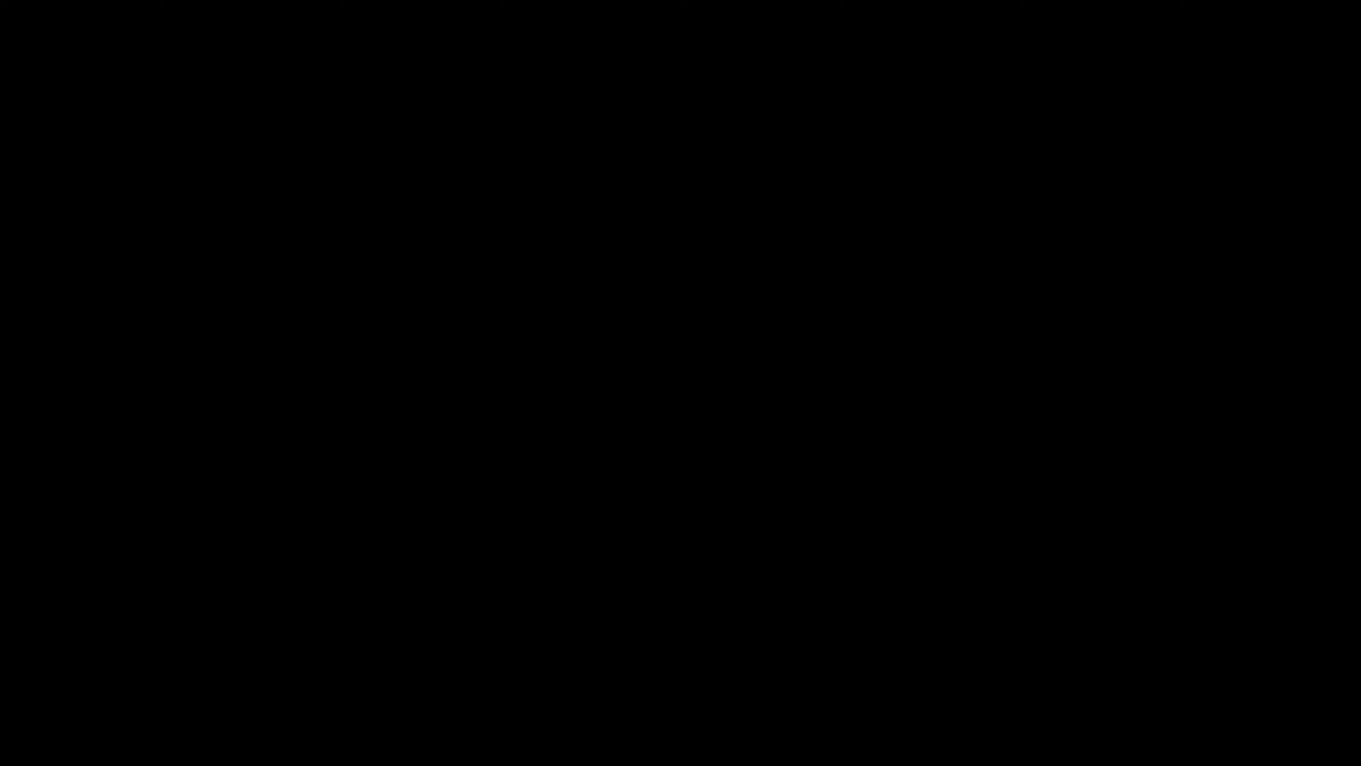